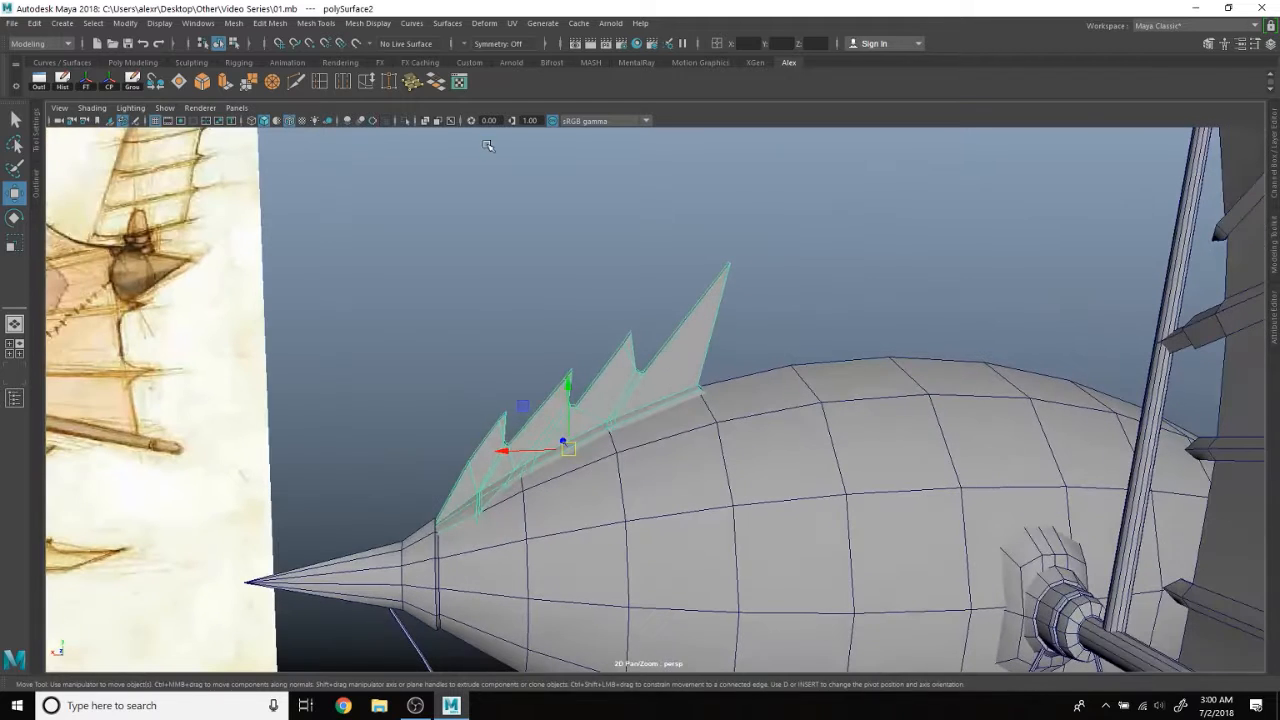
# Isolate the selected spiked fin in the viewport and inspect it from both sides.
pyautogui.click(404, 121)
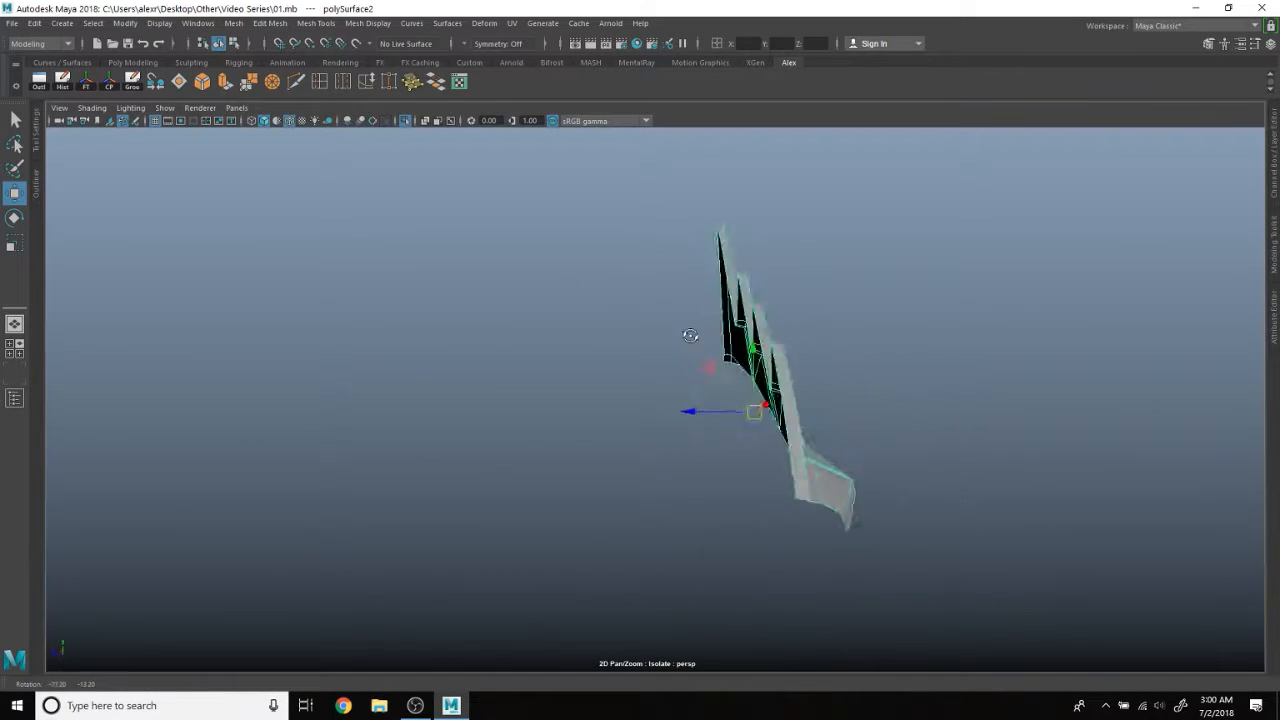
pyautogui.keyDown('alt'); pyautogui.moveTo(540, 349); pyautogui.dragTo(646, 330, button='middle'); pyautogui.keyUp('alt')
pyautogui.keyDown('alt'); pyautogui.moveTo(646, 330); pyautogui.dragTo(689, 346); pyautogui.keyUp('alt')
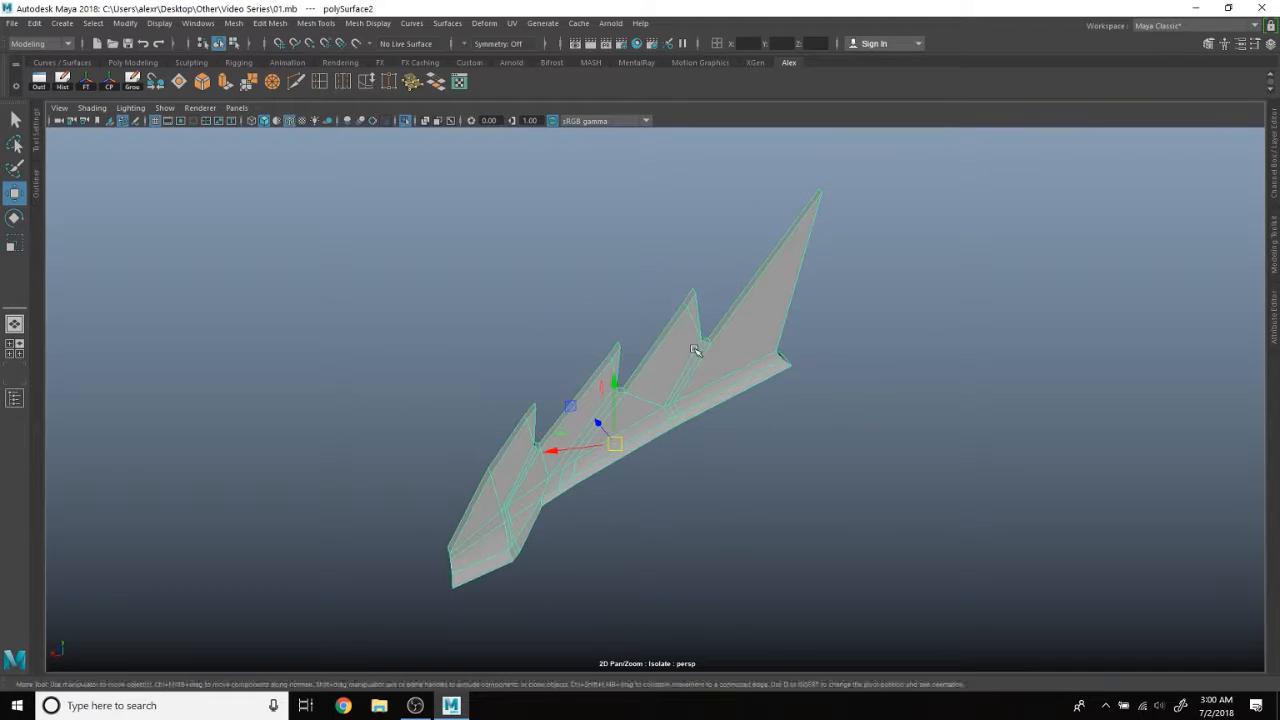
pyautogui.keyDown('alt'); pyautogui.moveTo(722, 370); pyautogui.dragTo(692, 347, button='middle'); pyautogui.keyUp('alt')
# Open the UV Editor for the fin and close the UV Toolkit.
pyautogui.click(511, 24)
pyautogui.click(511, 24)
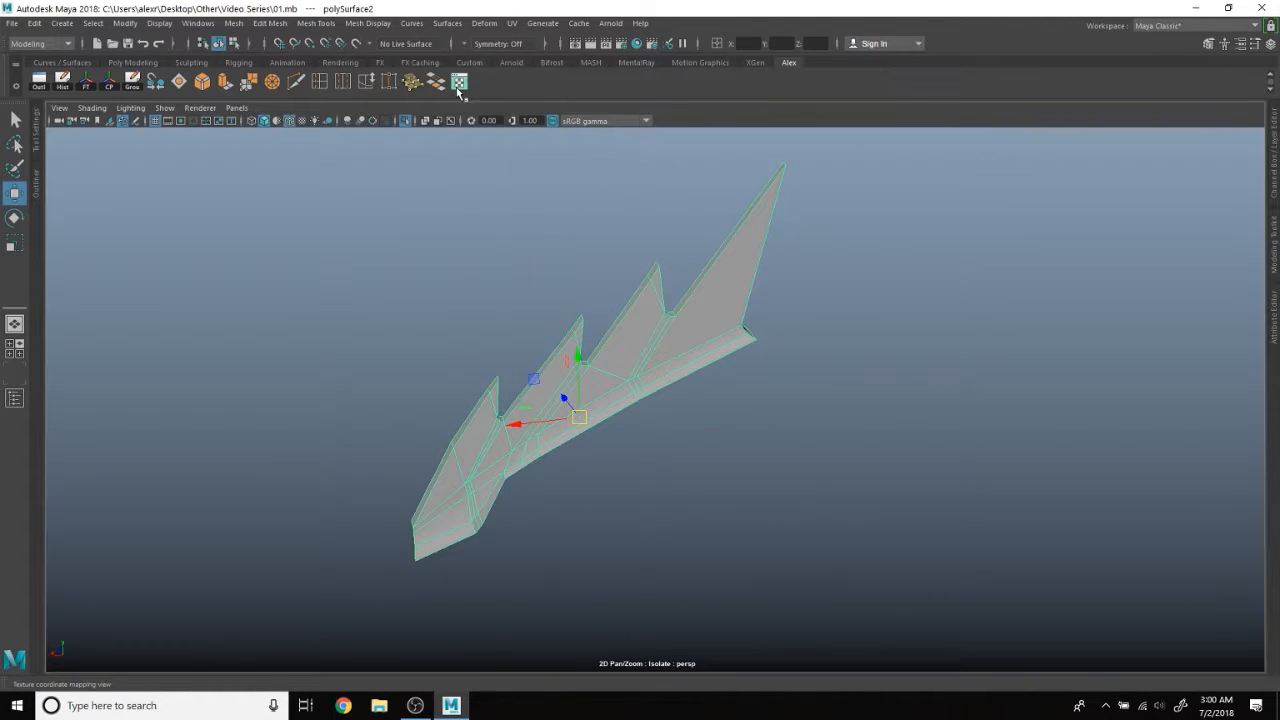
pyautogui.click(511, 24)
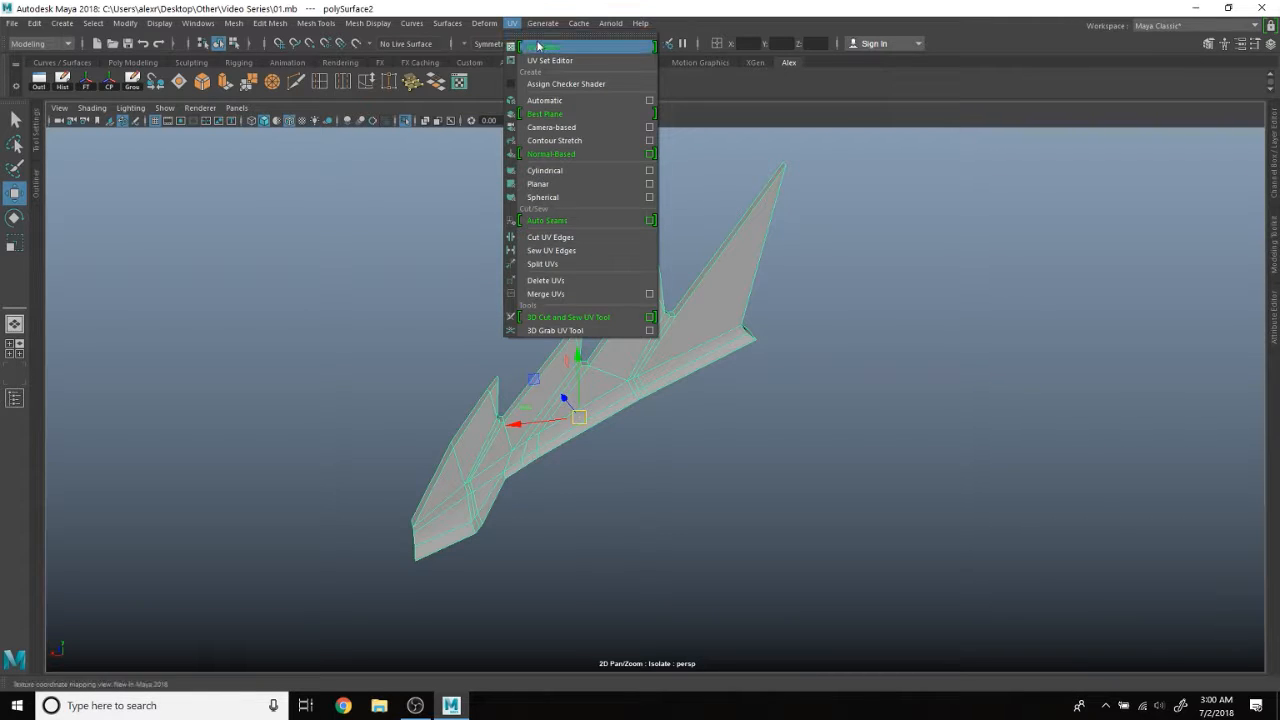
pyautogui.click(514, 27)
pyautogui.click(459, 82)
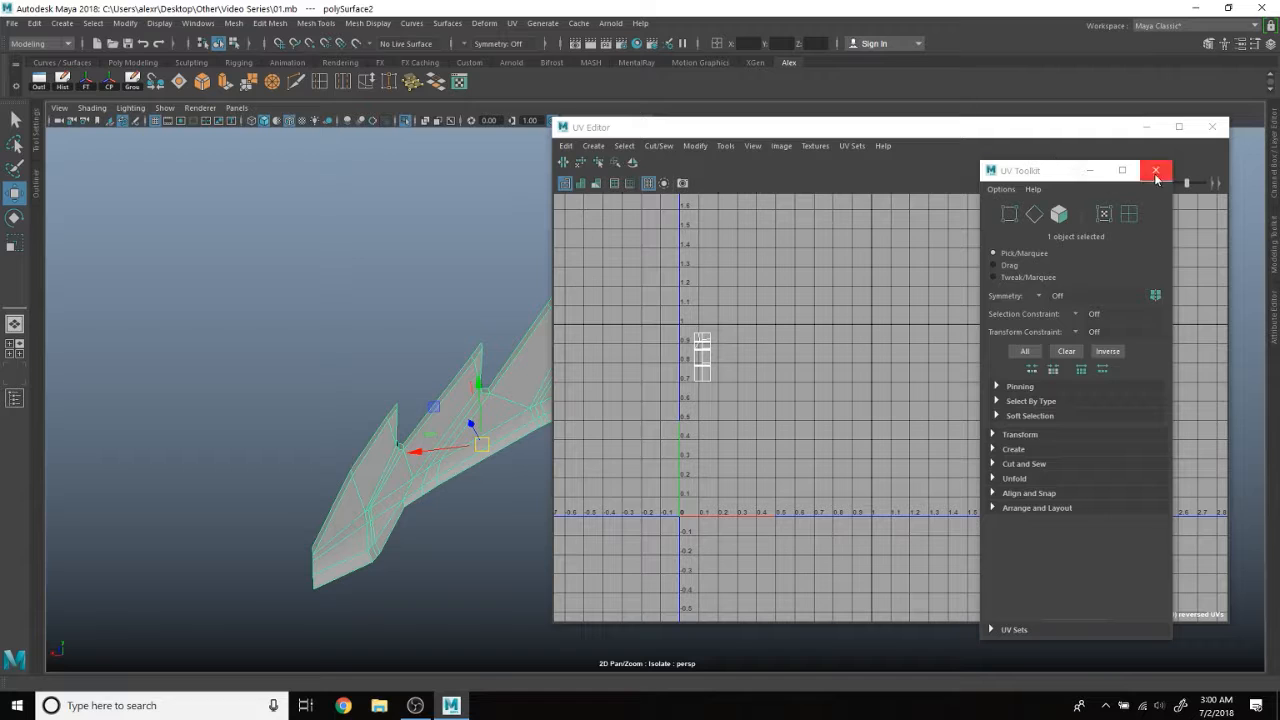
pyautogui.click(1156, 173)
pyautogui.scroll(2, 771, 364)
pyautogui.scroll(2, 727, 368)
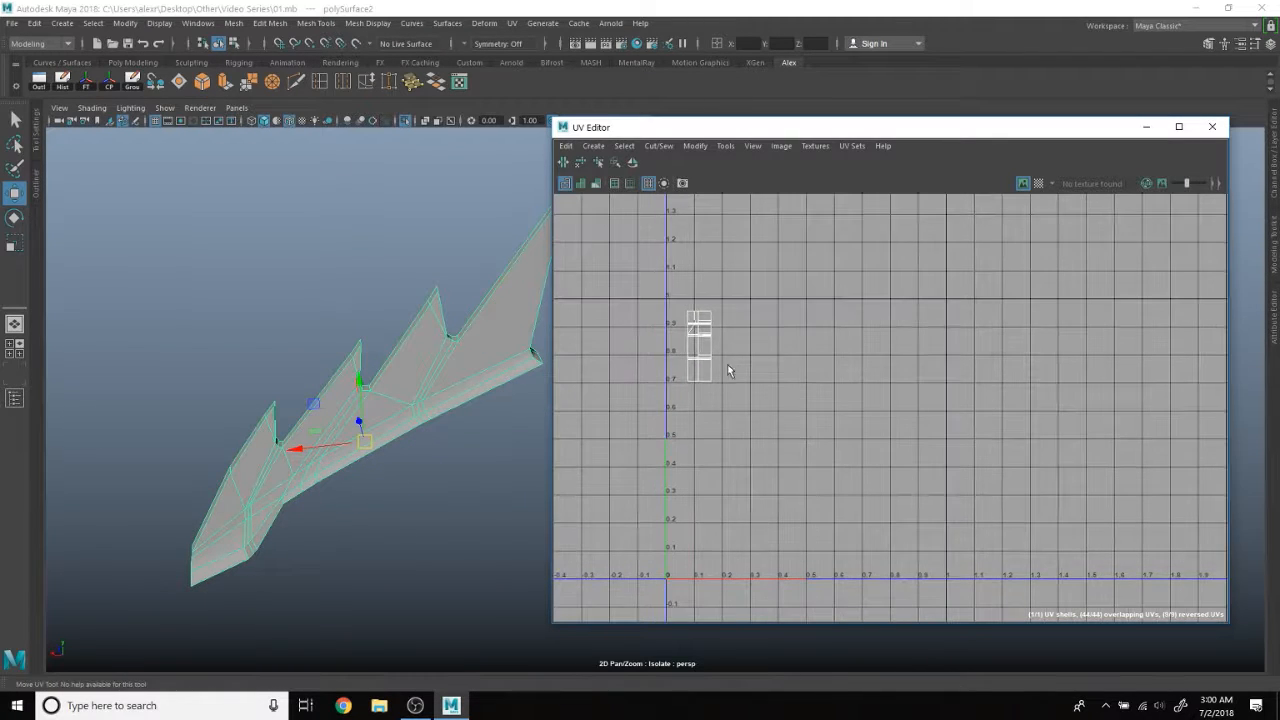
# Face the fin side-on and apply a camera-based UV projection to it.
pyautogui.moveTo(457, 371); pyautogui.dragTo(517, 289, button='right')
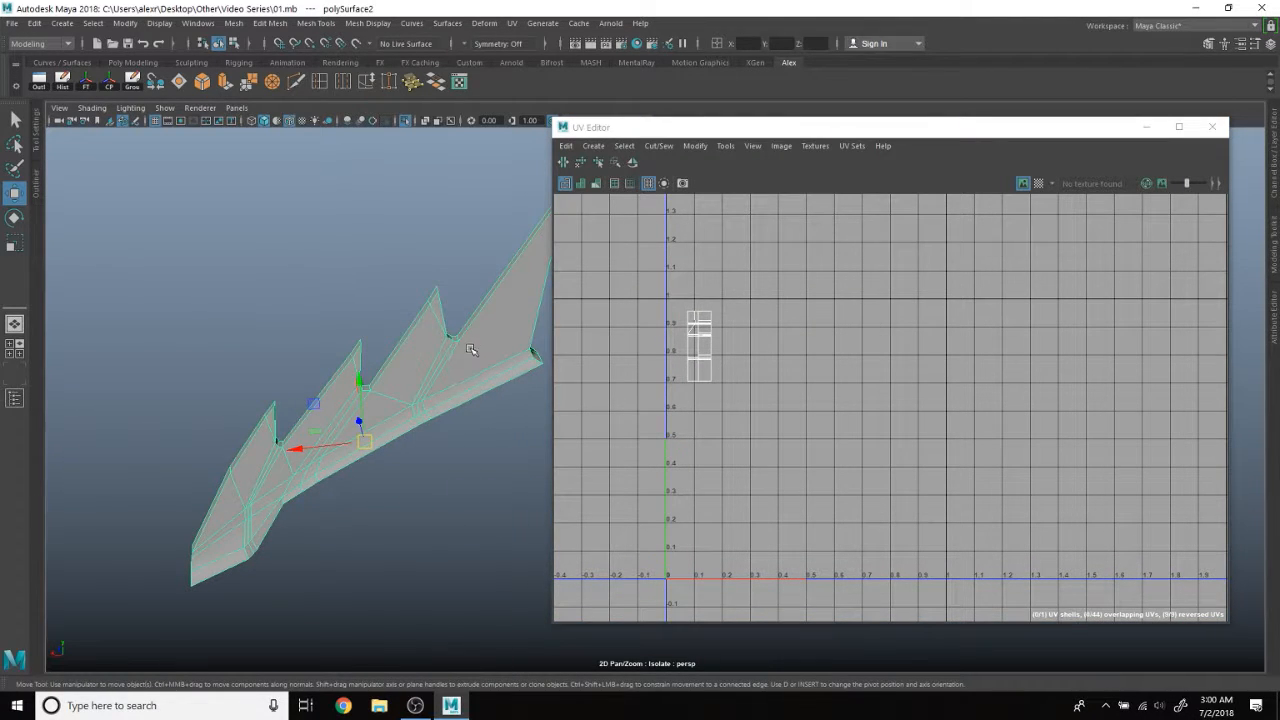
pyautogui.scroll(-2, 474, 351)
pyautogui.scroll(-3, 474, 351)
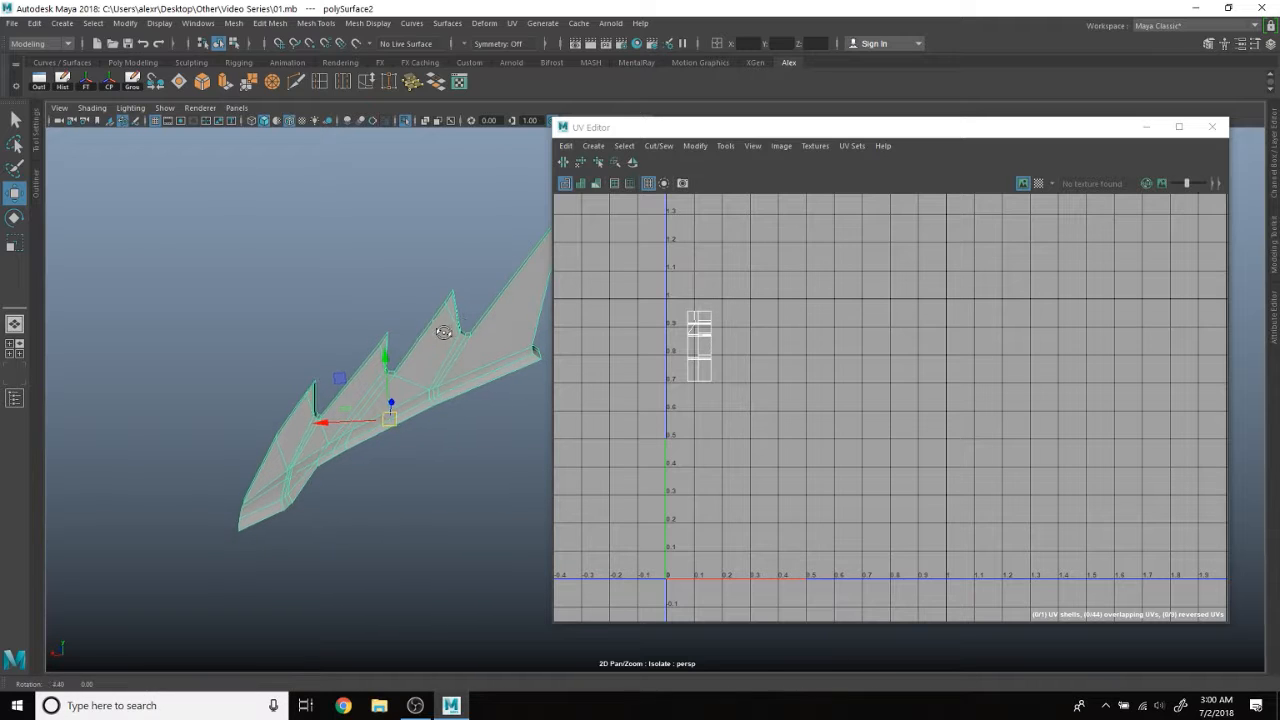
pyautogui.click(512, 23)
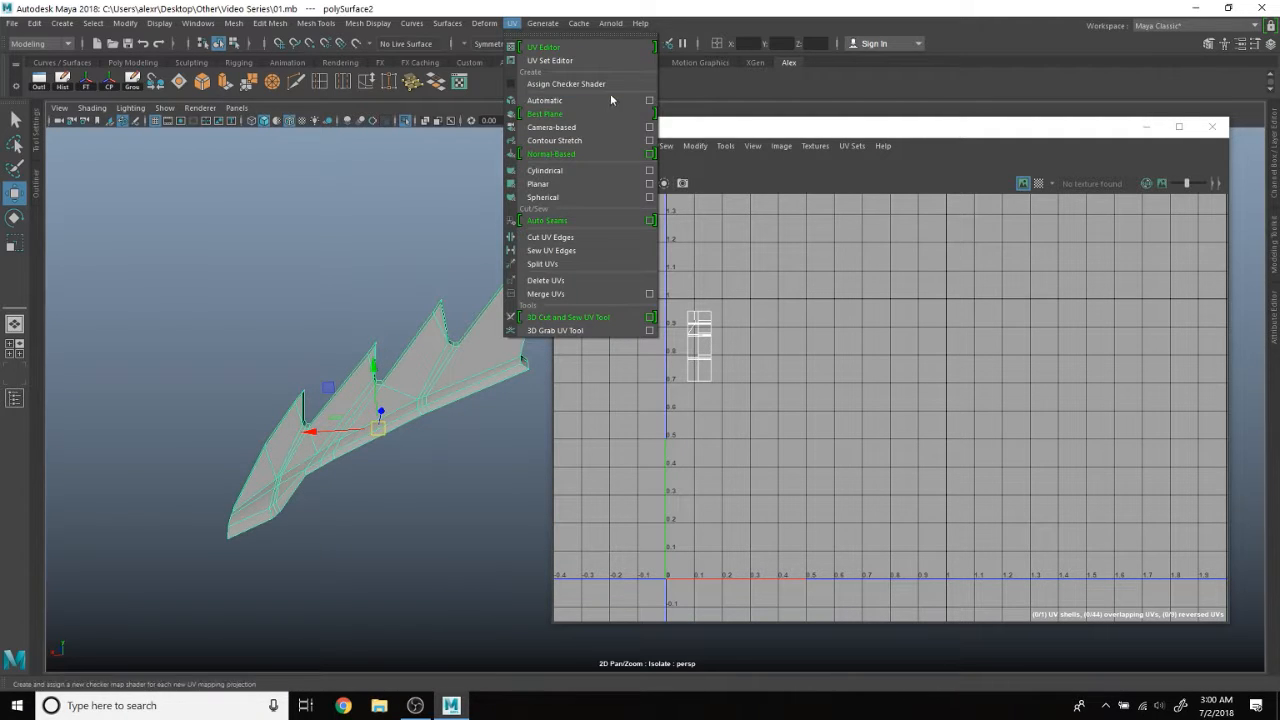
pyautogui.click(571, 128)
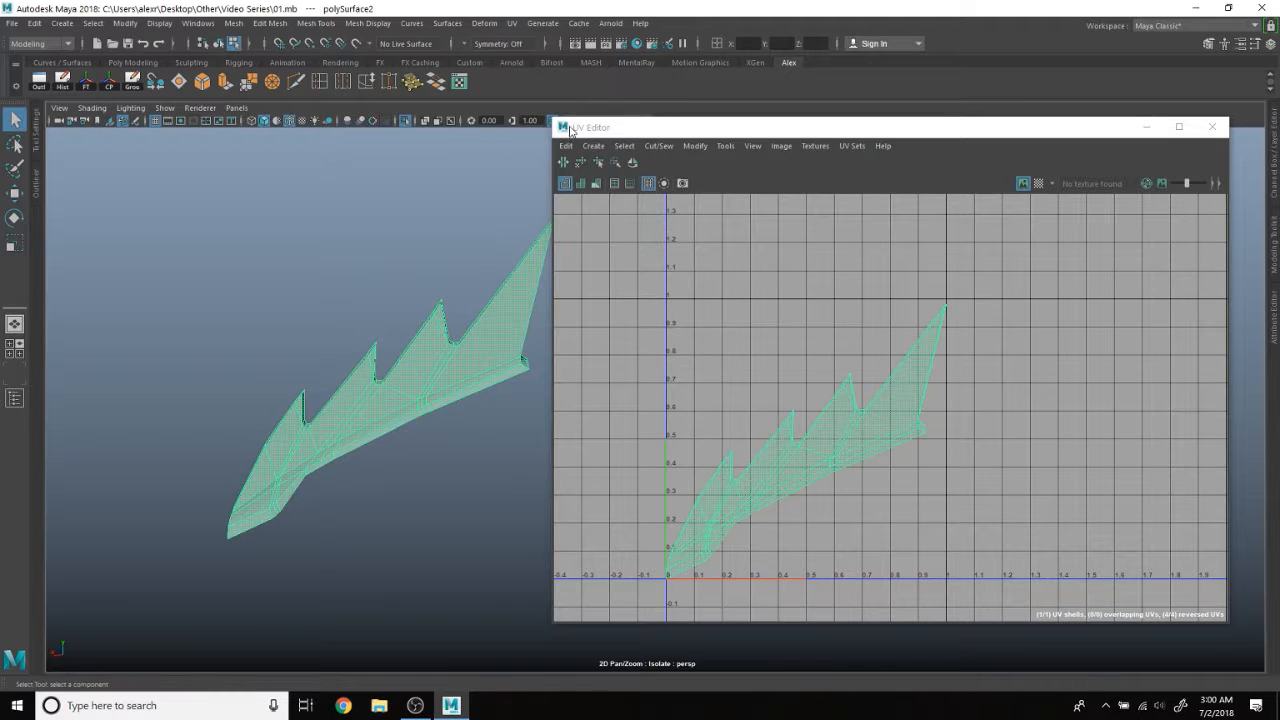
# Select the fin's whole UV shell, scale it down and move it inside the 0 to 1 UV space.
pyautogui.scroll(2, 833, 435)
pyautogui.click(841, 418)
pyautogui.moveTo(845, 412); pyautogui.dragTo(818, 393, button='right')
pyautogui.click(837, 424)
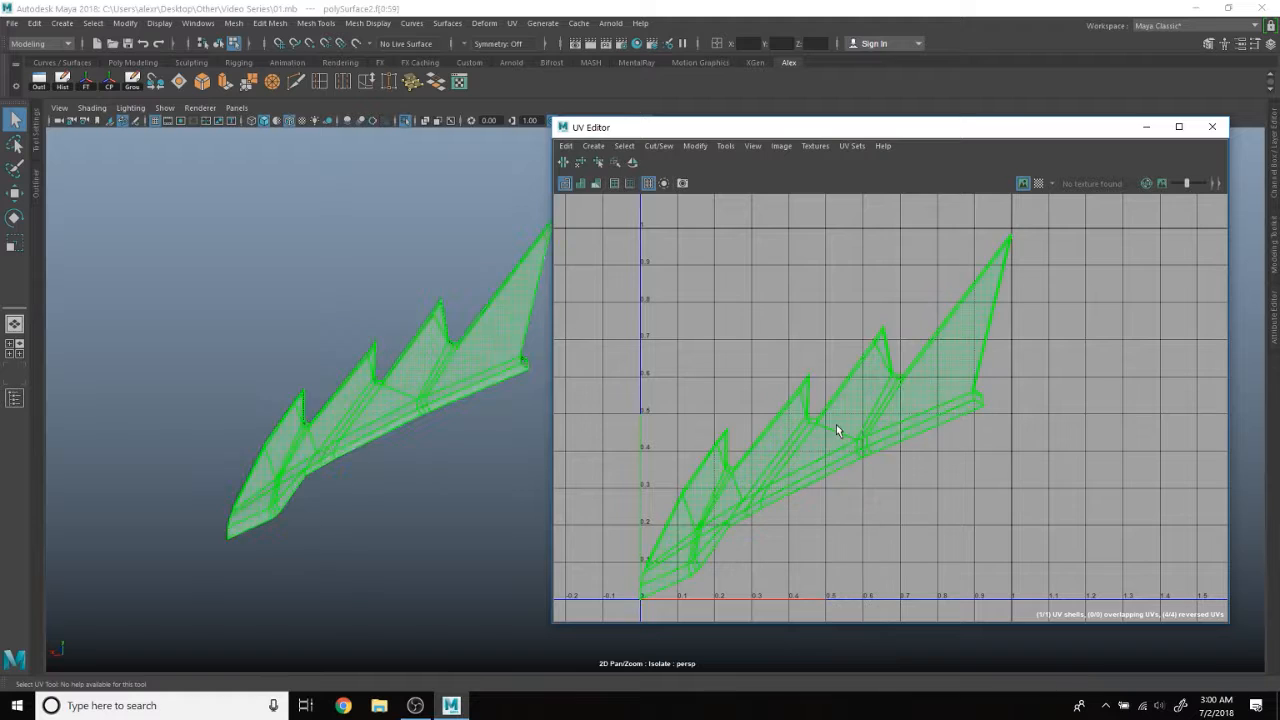
pyautogui.scroll(-2, 838, 424)
pyautogui.keyDown('alt'); pyautogui.moveTo(453, 362); pyautogui.dragTo(441, 370, button='middle'); pyautogui.keyUp('alt')
pyautogui.keyDown('alt'); pyautogui.moveTo(441, 370); pyautogui.dragTo(440, 375); pyautogui.keyUp('alt')
pyautogui.click(851, 427)
pyautogui.moveTo(851, 427); pyautogui.dragTo(828, 405, button='right')
pyautogui.click(837, 423)
pyautogui.press('w')
pyautogui.moveTo(830, 423); pyautogui.dragTo(800, 389)
pyautogui.press('w')
pyautogui.scroll(2, 803, 386)
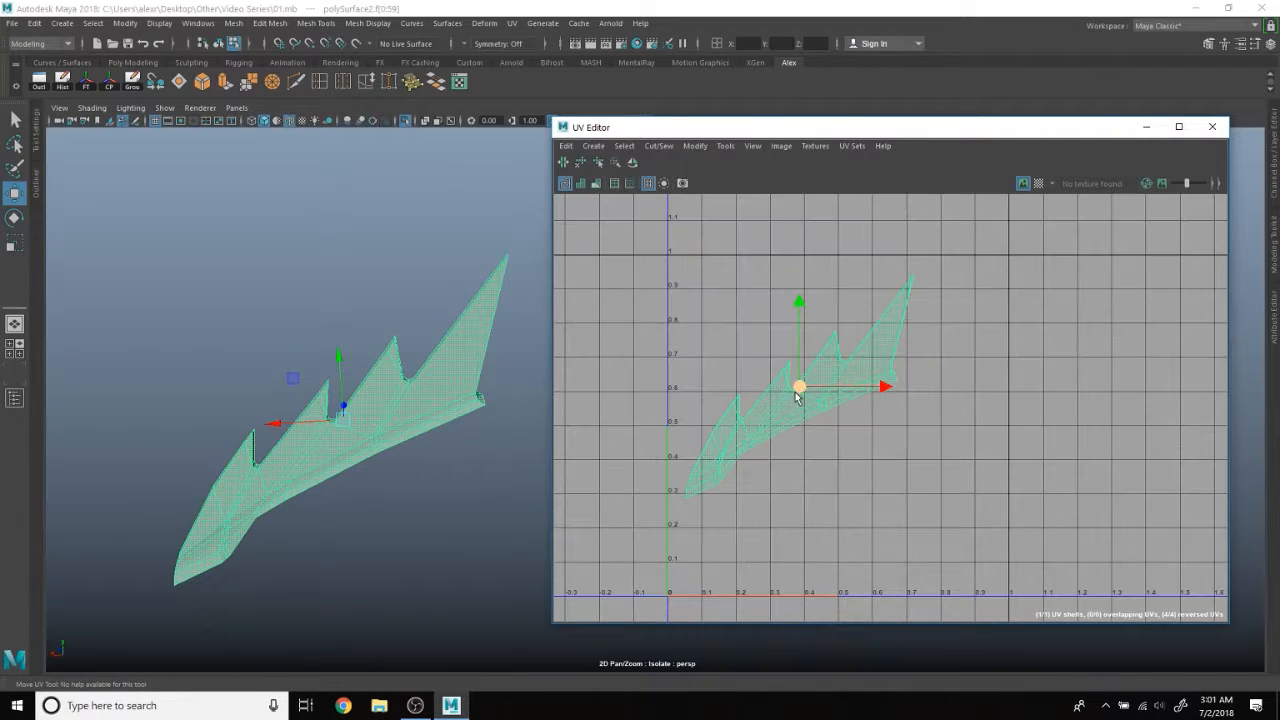
# Move the UV Editor window aside to uncover the fin and frame its lower front end in the viewport.
pyautogui.scroll(4, 443, 414)
pyautogui.keyDown('alt'); pyautogui.moveTo(460, 427); pyautogui.dragTo(520, 380); pyautogui.keyUp('alt')
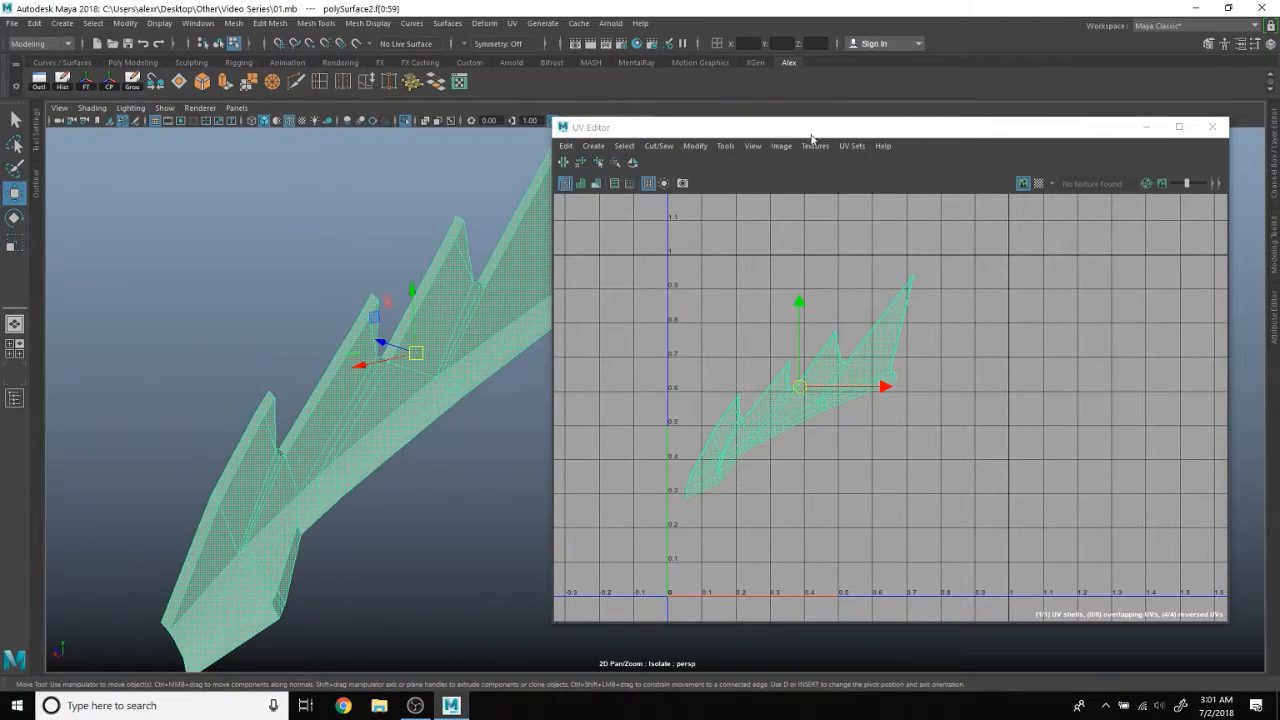
pyautogui.moveTo(811, 128); pyautogui.dragTo(914, 126)
pyautogui.keyDown('alt'); pyautogui.moveTo(327, 425); pyautogui.dragTo(491, 337, button='middle'); pyautogui.keyUp('alt')
pyautogui.scroll(2, 470, 362)
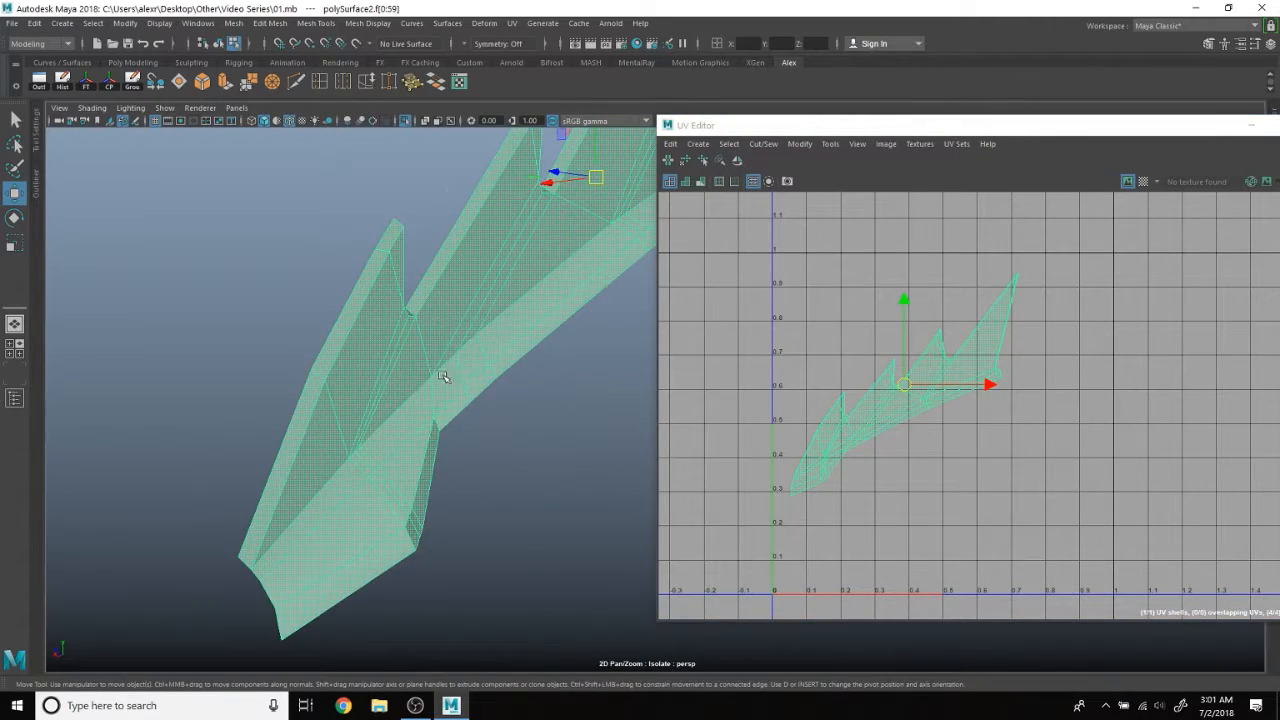
pyautogui.keyDown('alt'); pyautogui.moveTo(445, 375); pyautogui.dragTo(423, 372); pyautogui.keyUp('alt')
pyautogui.press('f')
pyautogui.keyDown('alt'); pyautogui.moveTo(540, 470); pyautogui.dragTo(466, 421, button='middle'); pyautogui.keyUp('alt')
pyautogui.scroll(5, 440, 420)
pyautogui.keyDown('alt'); pyautogui.moveTo(388, 420); pyautogui.dragTo(337, 400); pyautogui.keyUp('alt')
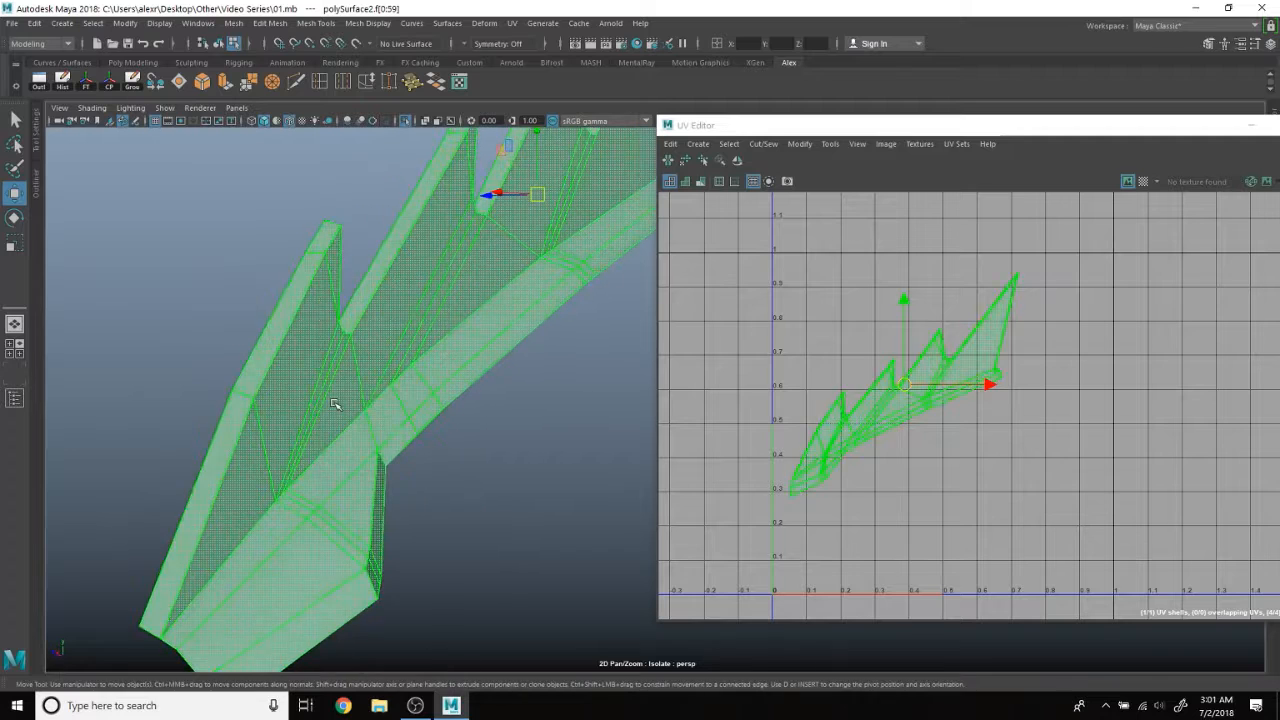
# Select the edges along the full seam between the spikes and the base strip, and cut the UVs along them.
pyautogui.rightClick(334, 308)
pyautogui.click(330, 273)
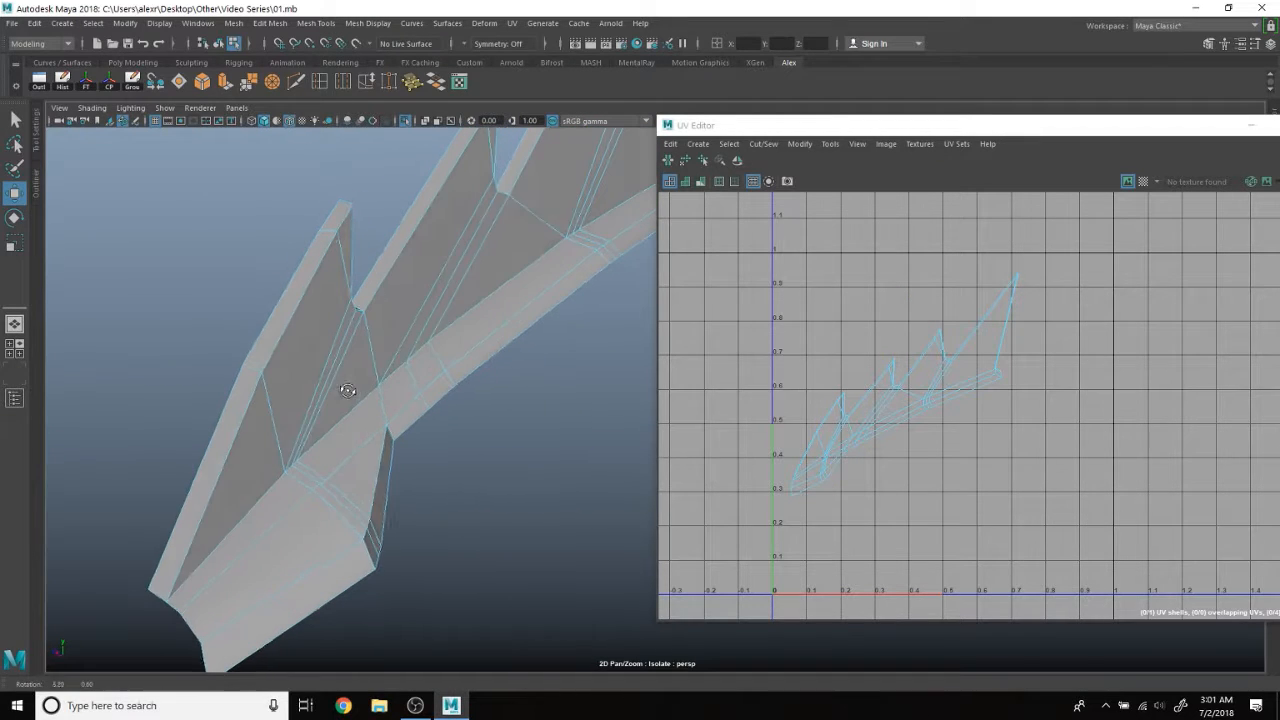
pyautogui.click(245, 503)
pyautogui.keyDown('alt'); pyautogui.moveTo(311, 450); pyautogui.dragTo(263, 463); pyautogui.keyUp('alt')
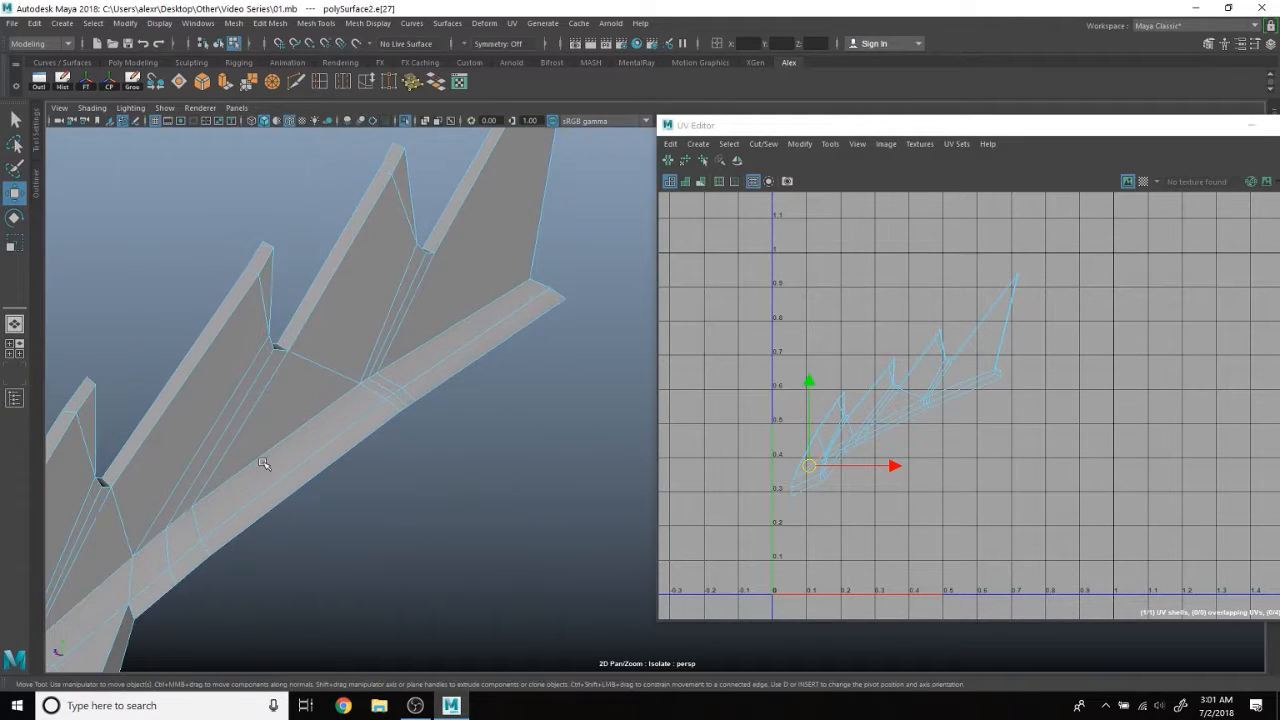
pyautogui.keyDown('alt'); pyautogui.moveTo(381, 453); pyautogui.dragTo(158, 523); pyautogui.keyUp('alt')
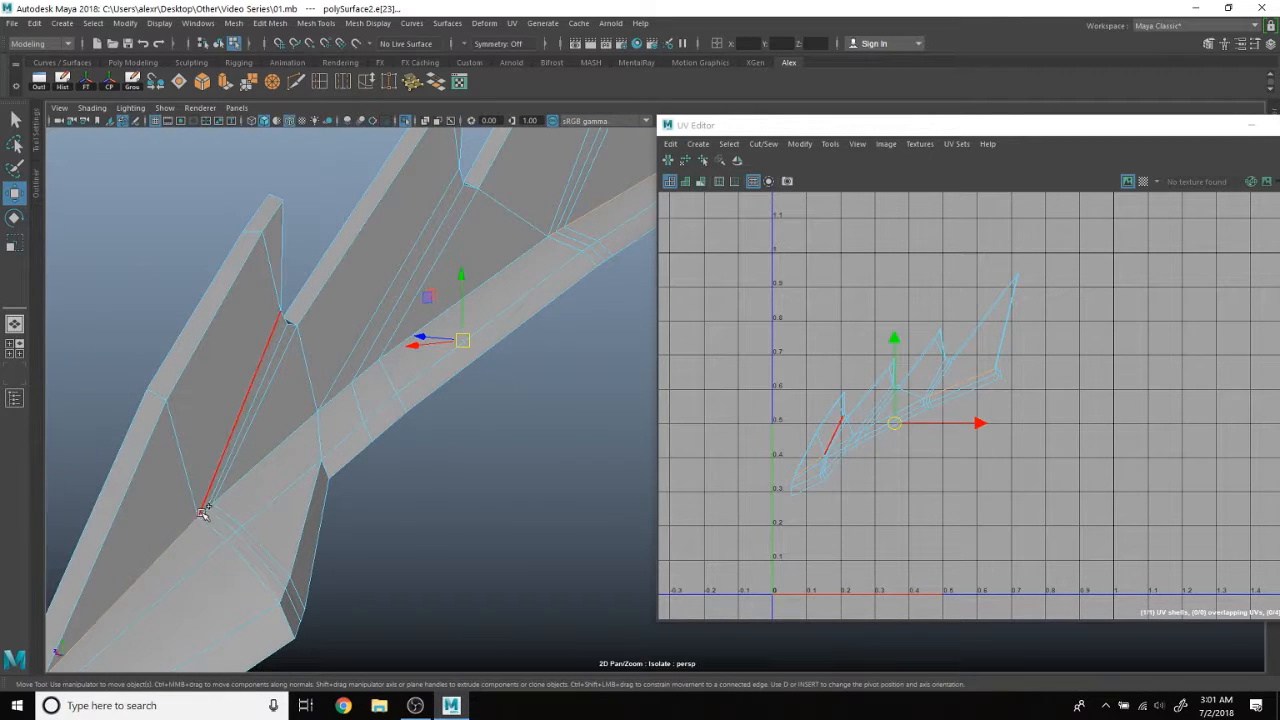
pyautogui.scroll(1, 205, 516)
pyautogui.keyDown('alt'); pyautogui.moveTo(232, 520); pyautogui.dragTo(418, 445, button='middle'); pyautogui.keyUp('alt')
pyautogui.scroll(2, 418, 445)
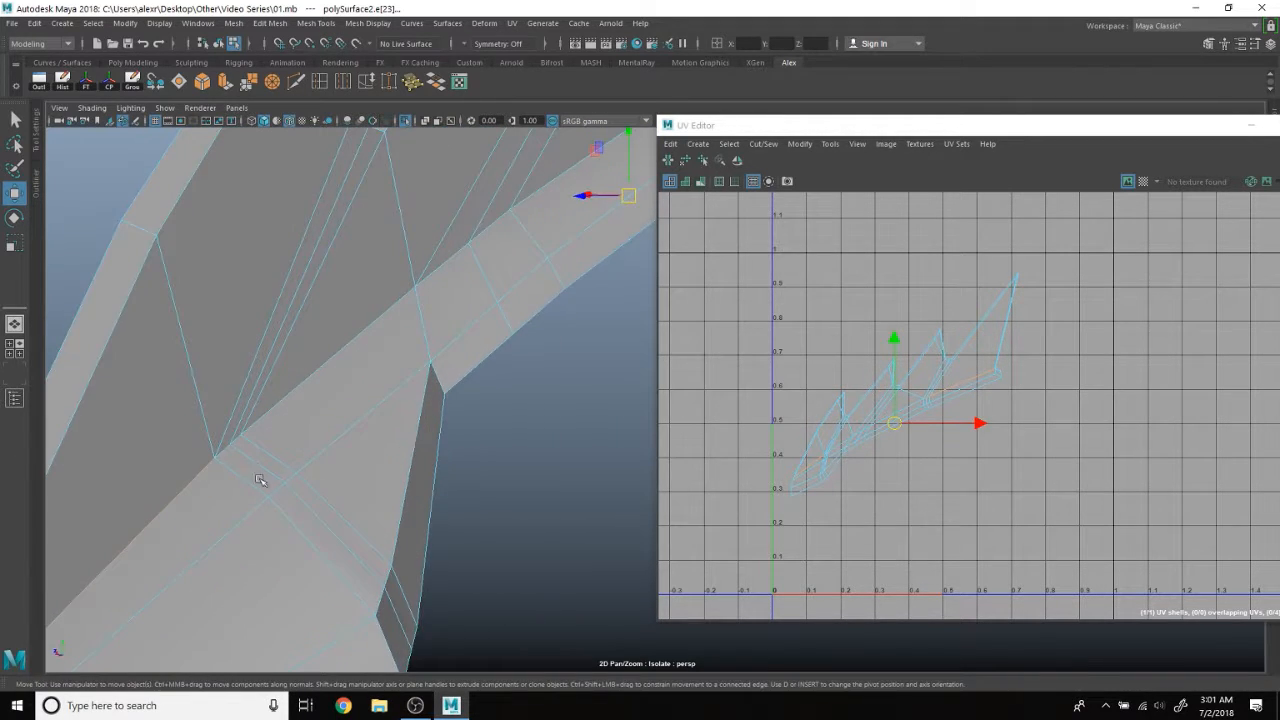
pyautogui.press('q')
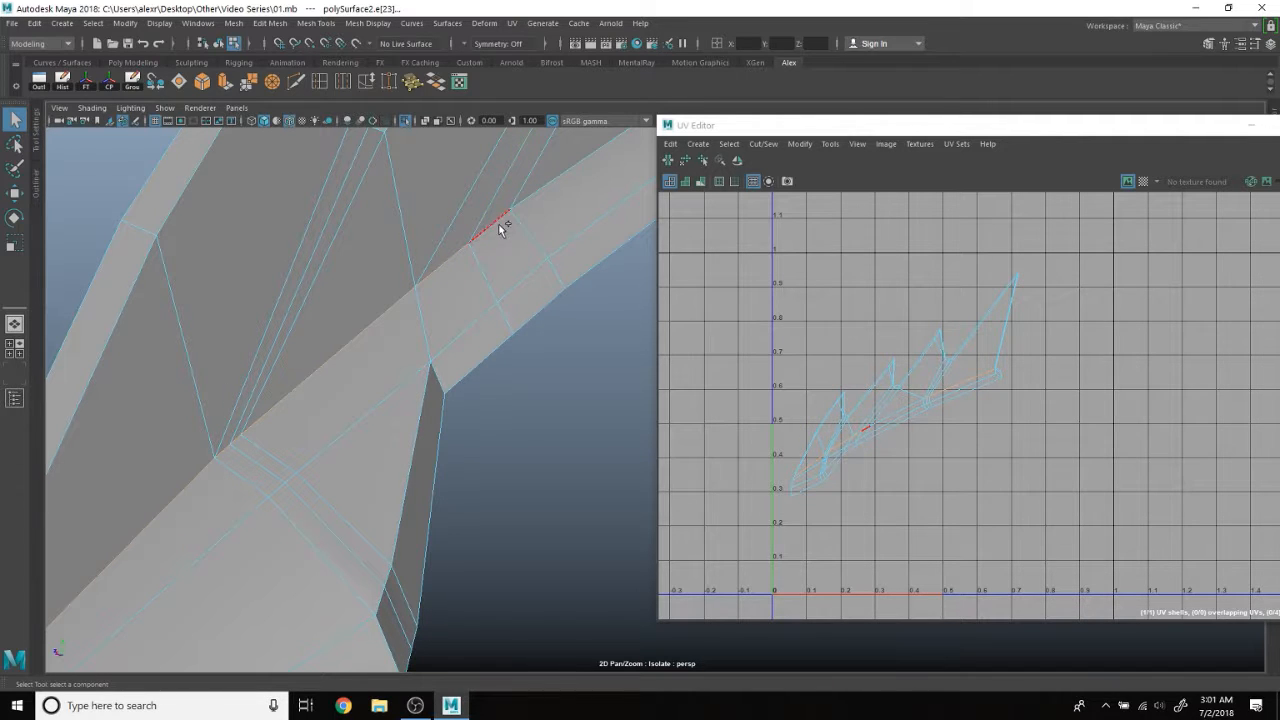
pyautogui.keyDown('alt'); pyautogui.moveTo(566, 189); pyautogui.dragTo(439, 460); pyautogui.keyUp('alt')
pyautogui.keyDown('alt'); pyautogui.moveTo(531, 496); pyautogui.dragTo(344, 466); pyautogui.keyUp('alt')
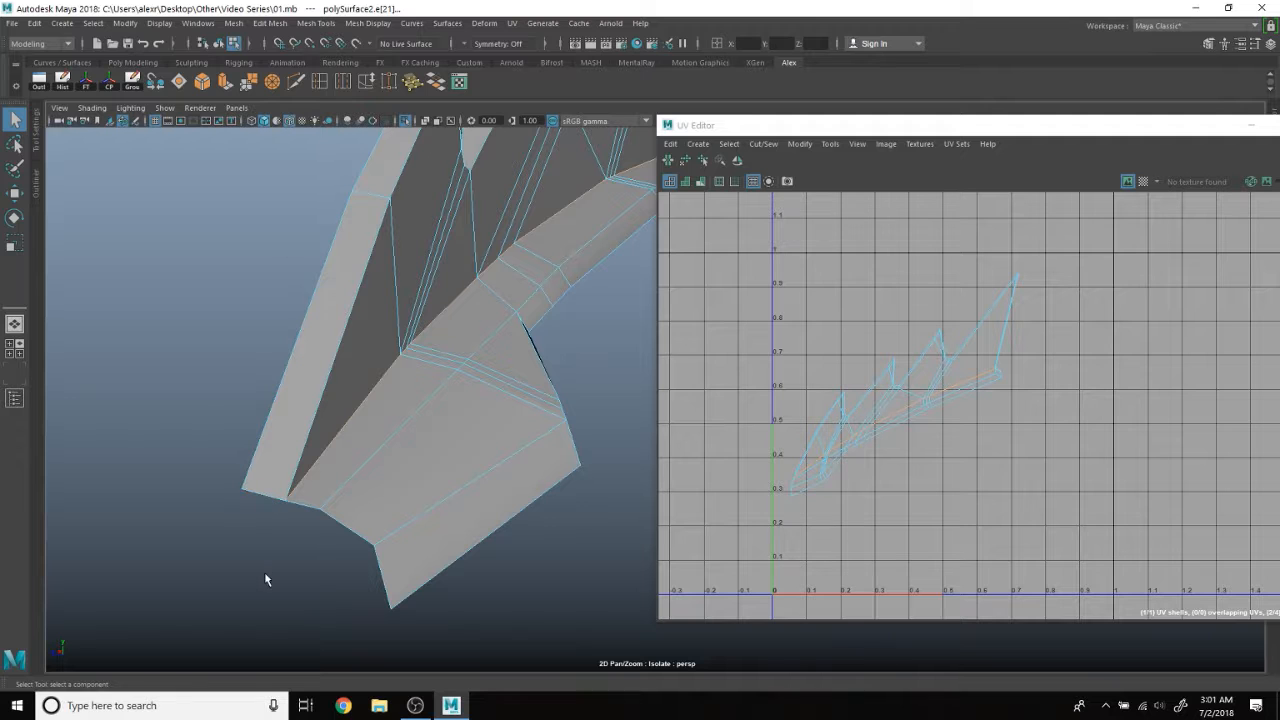
pyautogui.keyDown('alt'); pyautogui.moveTo(269, 499); pyautogui.dragTo(560, 380); pyautogui.keyUp('alt')
pyautogui.click(762, 144)
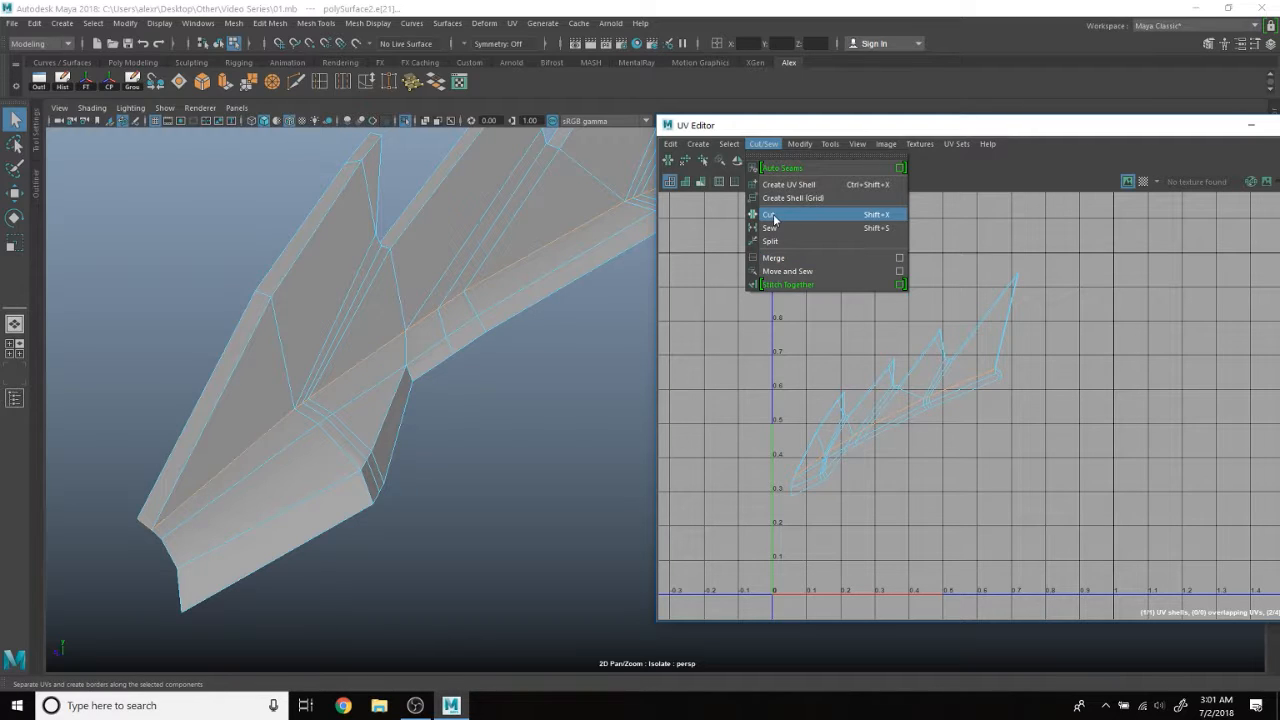
pyautogui.click(764, 144)
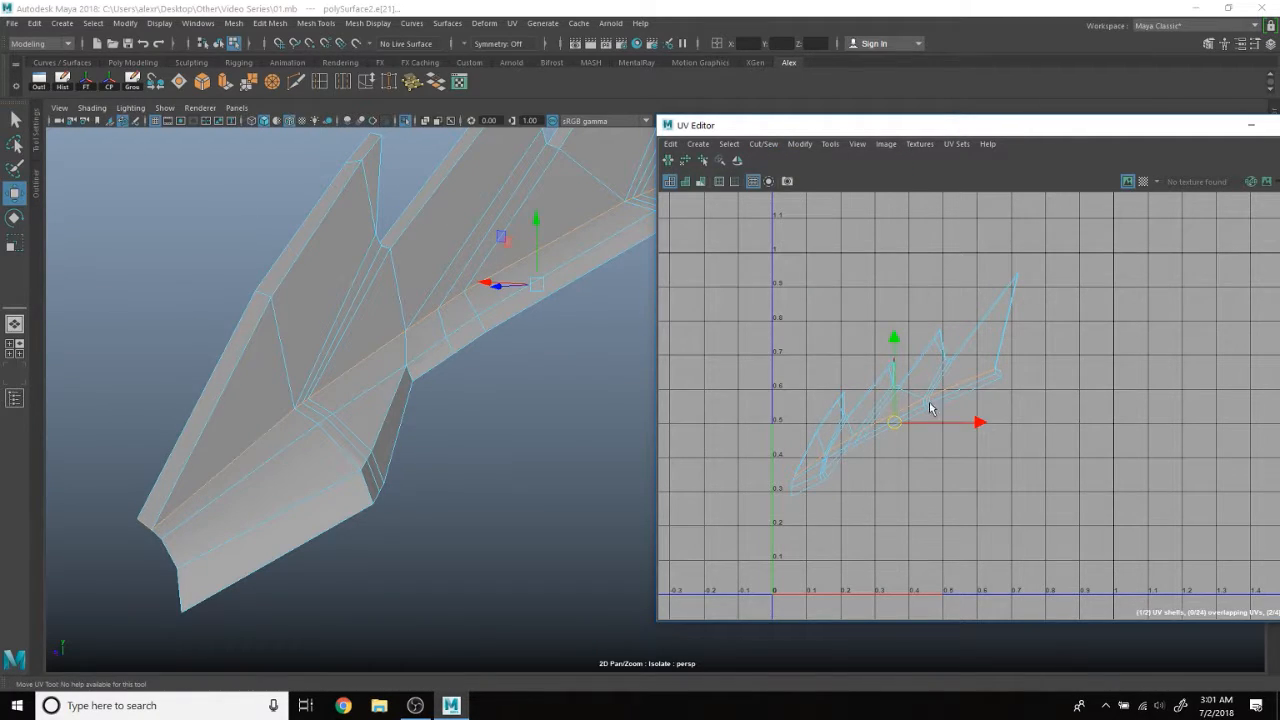
# Select the spikes' UV shell and move it up, away from the base strip's shell.
pyautogui.scroll(2, 930, 408)
pyautogui.keyDown('alt'); pyautogui.moveTo(855, 437); pyautogui.dragTo(873, 453, button='middle'); pyautogui.keyUp('alt')
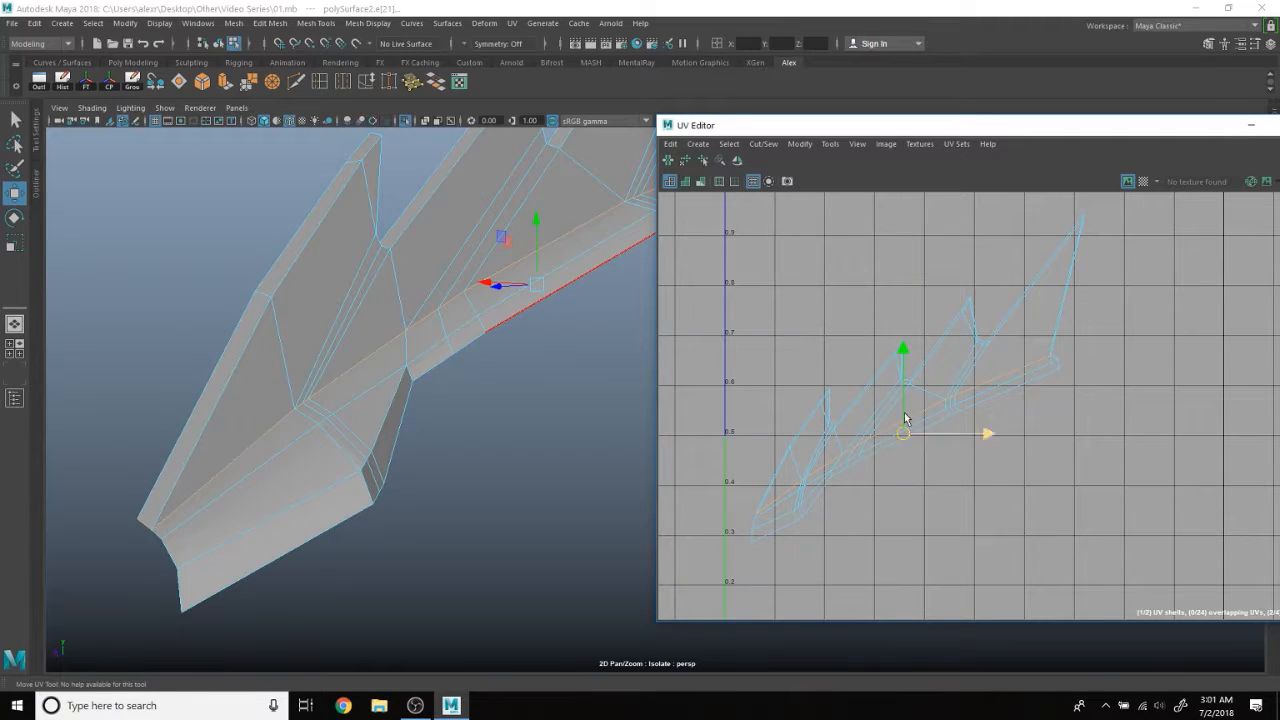
pyautogui.keyDown('alt'); pyautogui.moveTo(430, 410); pyautogui.dragTo(354, 371); pyautogui.keyUp('alt')
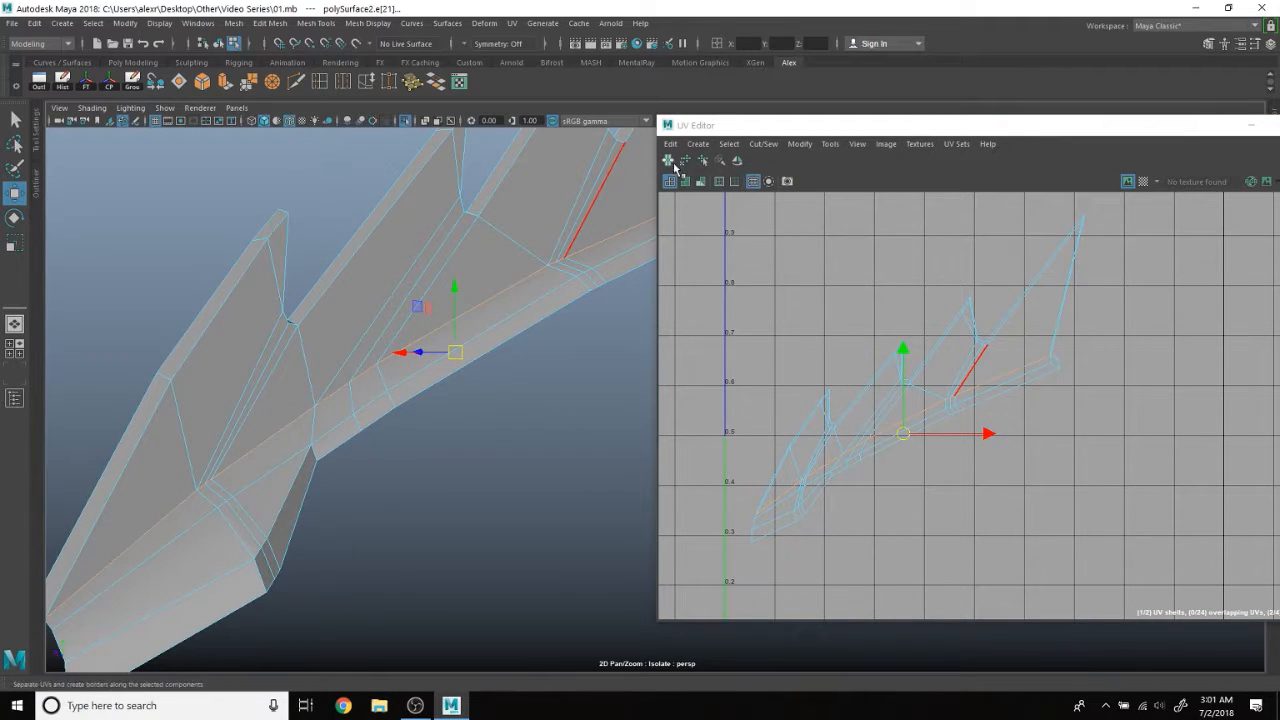
pyautogui.keyDown('alt'); pyautogui.moveTo(429, 463); pyautogui.dragTo(455, 425); pyautogui.keyUp('alt')
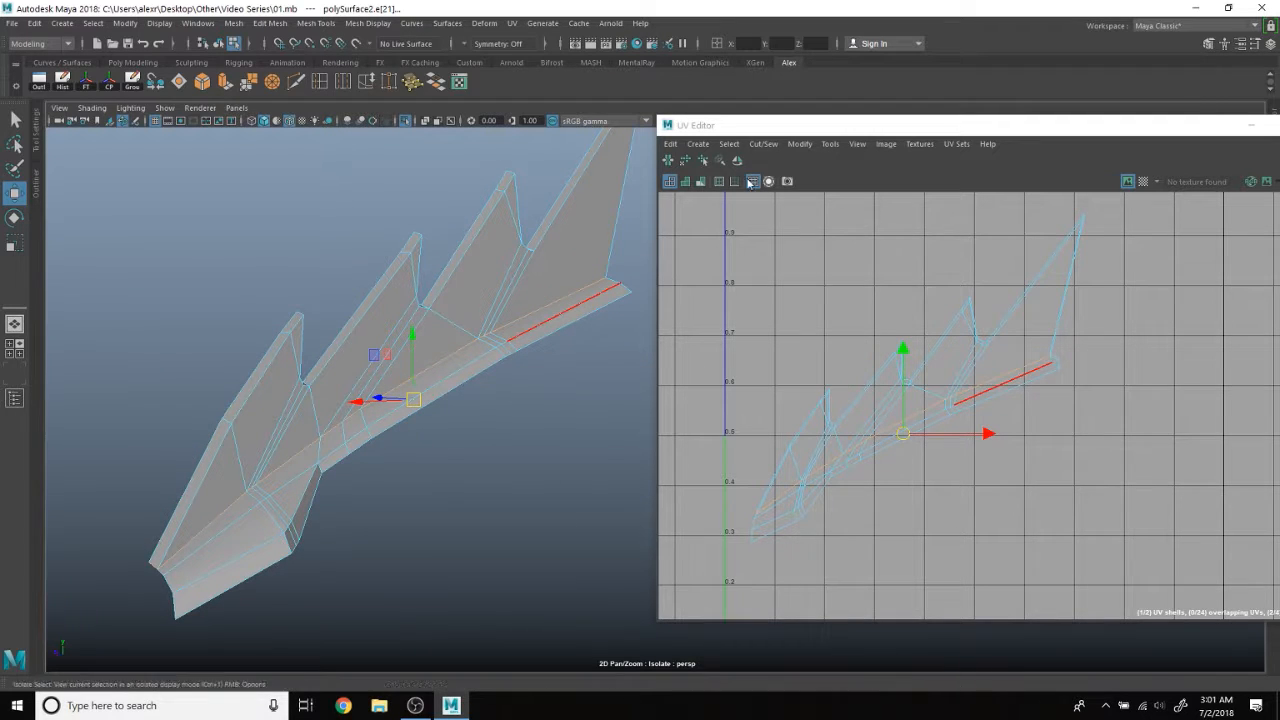
pyautogui.moveTo(849, 325); pyautogui.dragTo(858, 380, button='right')
pyautogui.click(840, 408)
pyautogui.scroll(-1, 903, 375)
pyautogui.click(905, 389)
pyautogui.moveTo(914, 370); pyautogui.dragTo(898, 314)
# Move the base strip's UV shell down and to the right, and shift the spikes' shell slightly right above it.
pyautogui.click(908, 430)
pyautogui.moveTo(903, 440); pyautogui.dragTo(946, 478)
pyautogui.keyDown('alt'); pyautogui.moveTo(549, 414); pyautogui.dragTo(520, 432); pyautogui.keyUp('alt')
pyautogui.click(866, 362)
pyautogui.moveTo(908, 320); pyautogui.dragTo(934, 332)
# Unfold the spikes' UV shell.
pyautogui.click(765, 144)
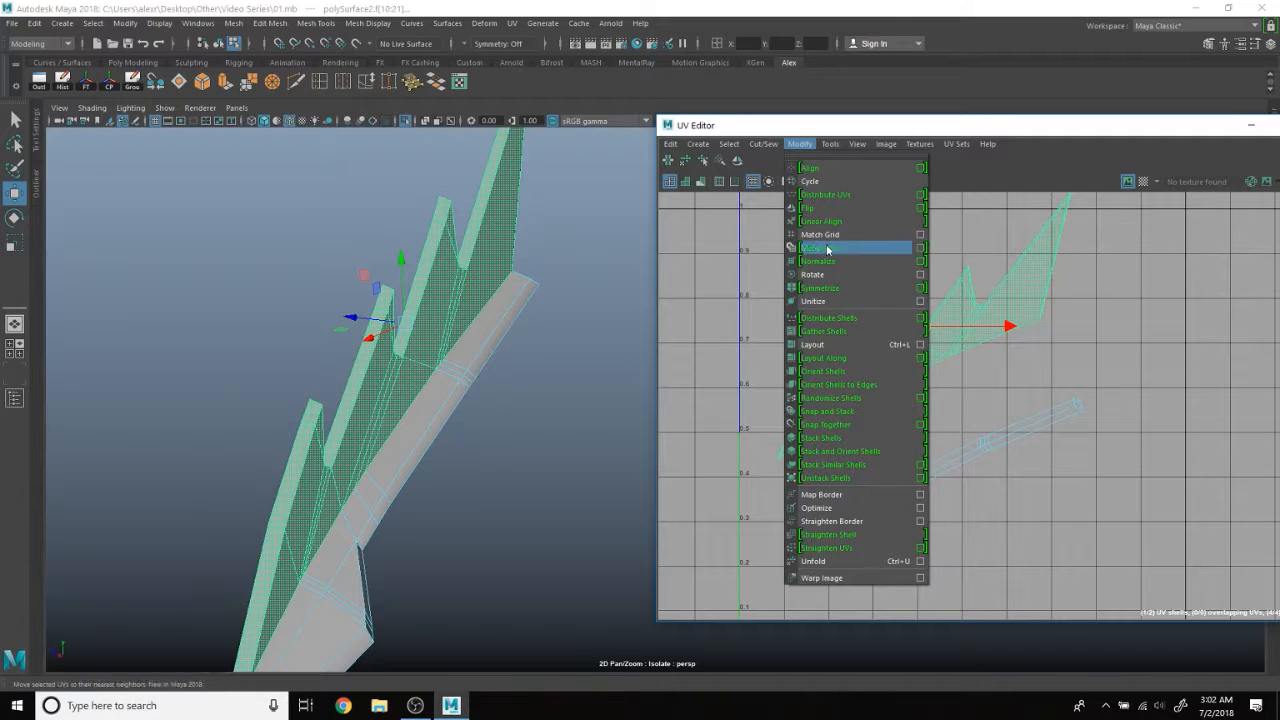
pyautogui.click(835, 562)
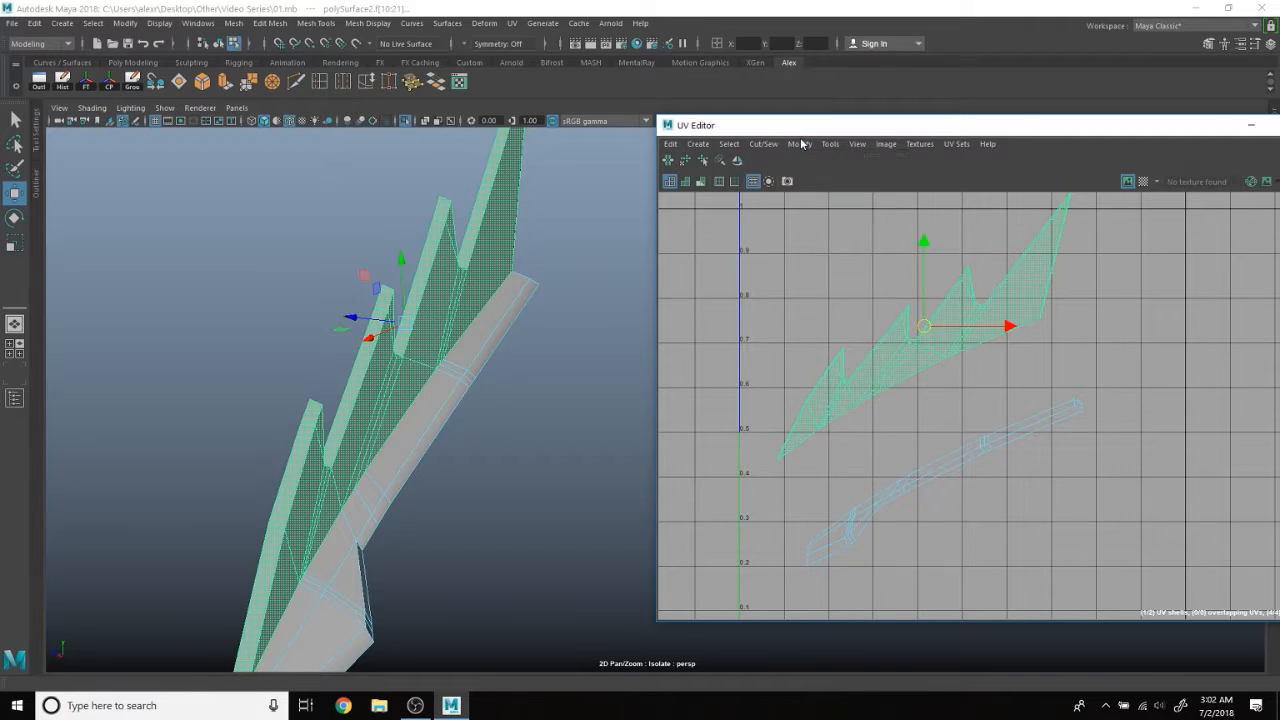
pyautogui.keyDown('alt'); pyautogui.moveTo(448, 278); pyautogui.dragTo(480, 330); pyautogui.keyUp('alt')
pyautogui.click(801, 144)
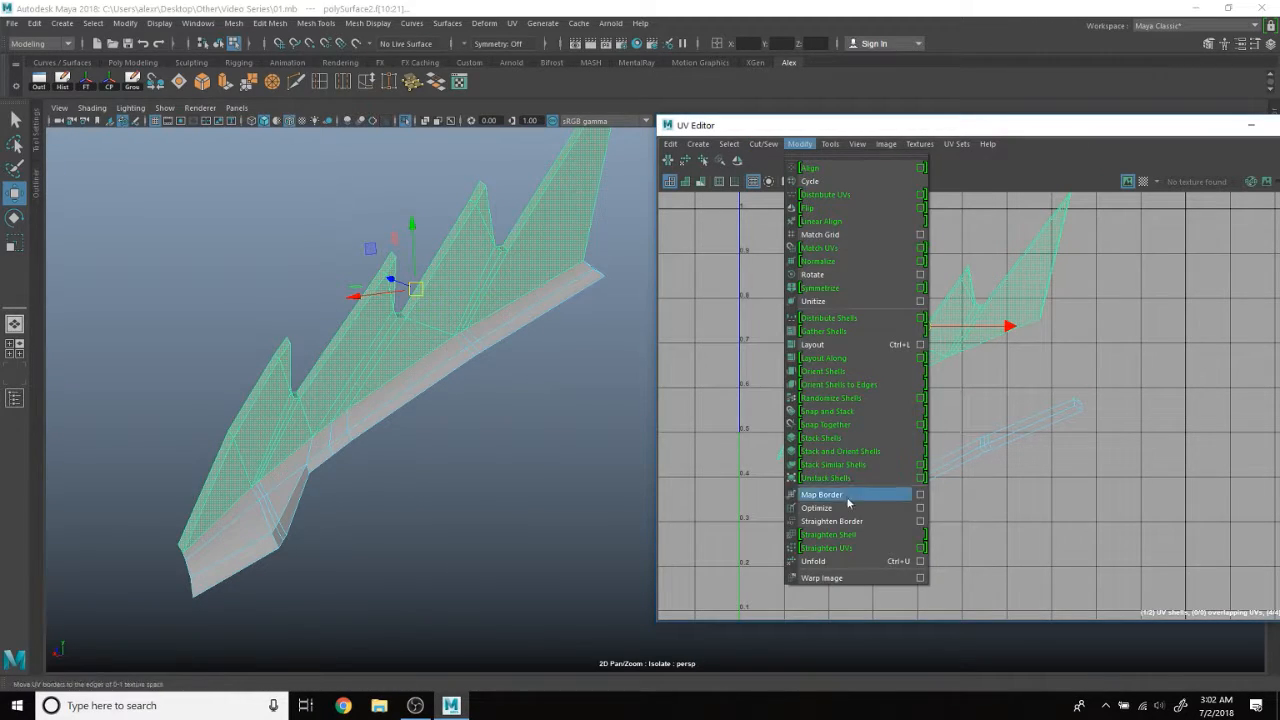
pyautogui.click(837, 569)
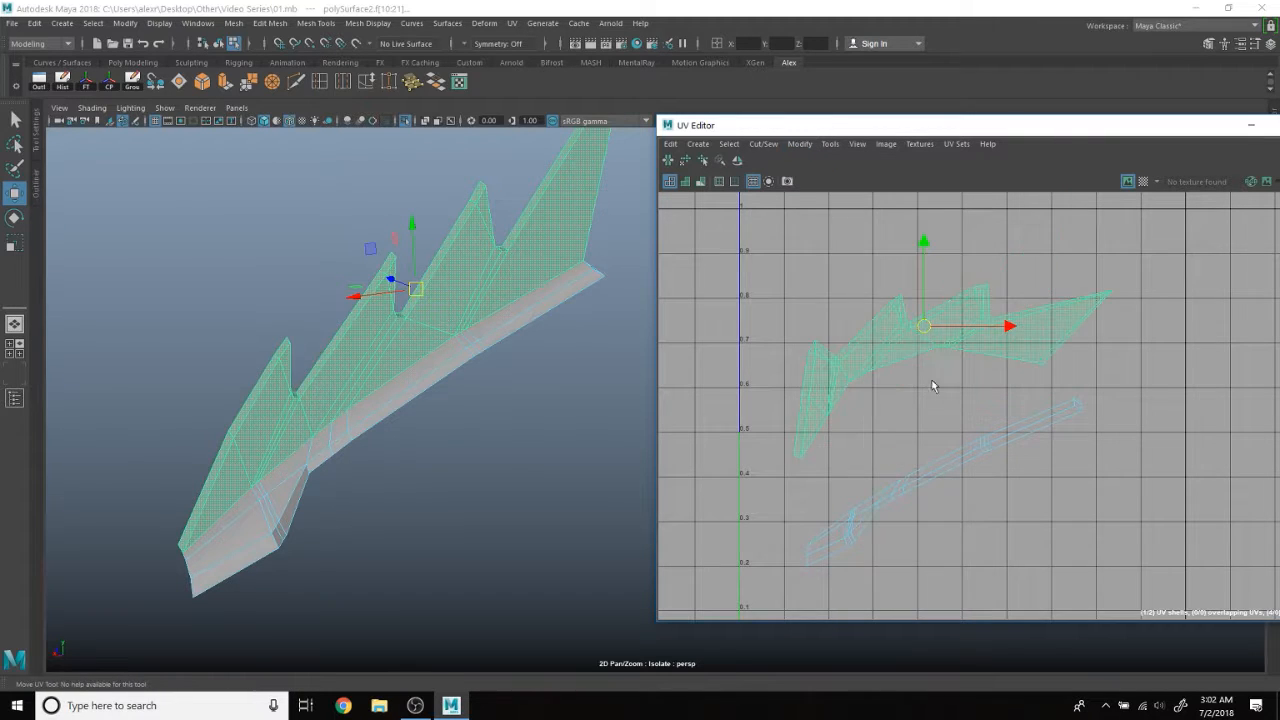
# Select all the UVs of the spikes' shell and unfold them further with the Smooth tool.
pyautogui.moveTo(870, 357); pyautogui.dragTo(906, 350, button='right')
pyautogui.scroll(-3, 900, 340)
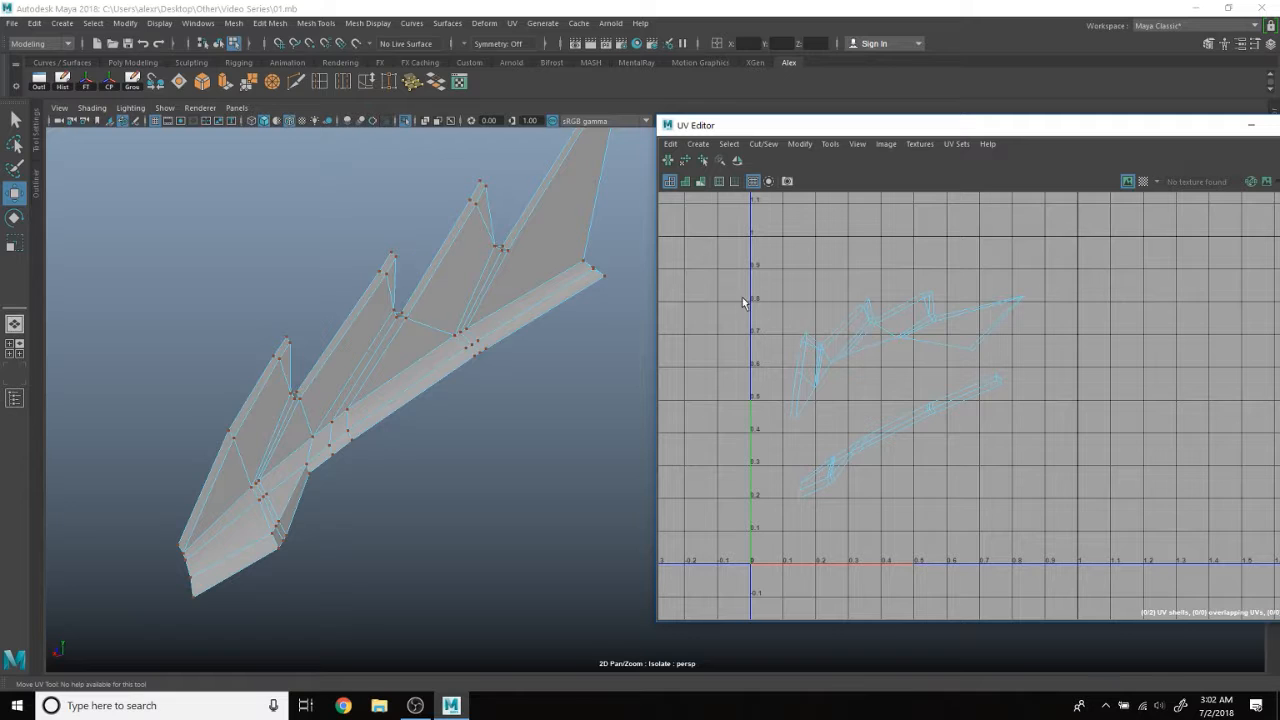
pyautogui.moveTo(837, 422); pyautogui.dragTo(838, 421)
pyautogui.keyDown('shift'); pyautogui.moveTo(1022, 352); pyautogui.dragTo(1024, 354); pyautogui.keyUp('shift')
pyautogui.click(802, 144)
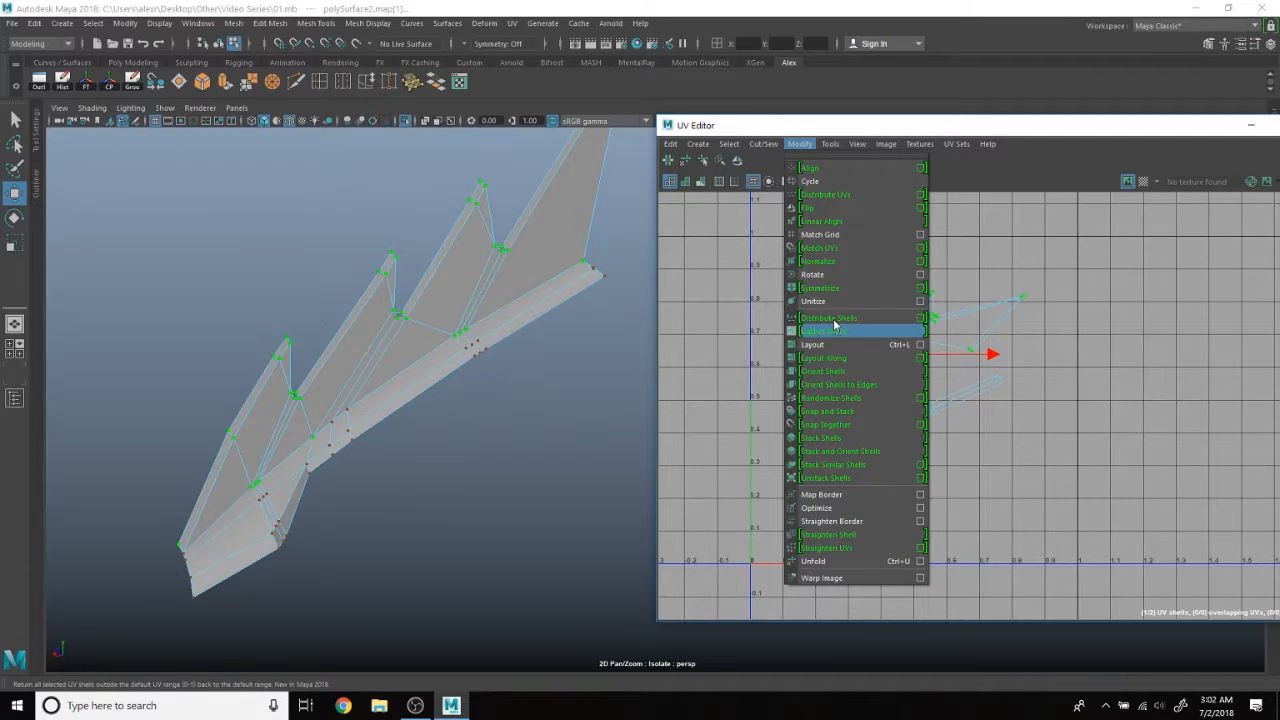
pyautogui.moveTo(768, 147)
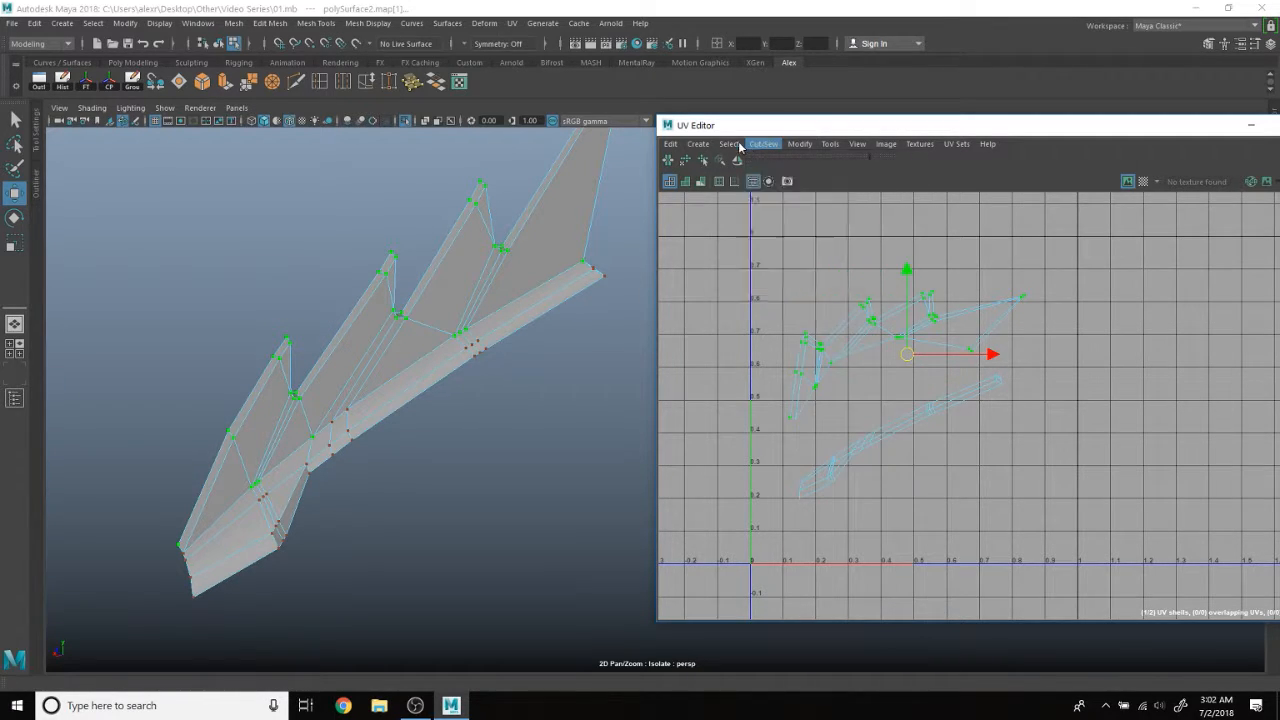
pyautogui.moveTo(830, 148)
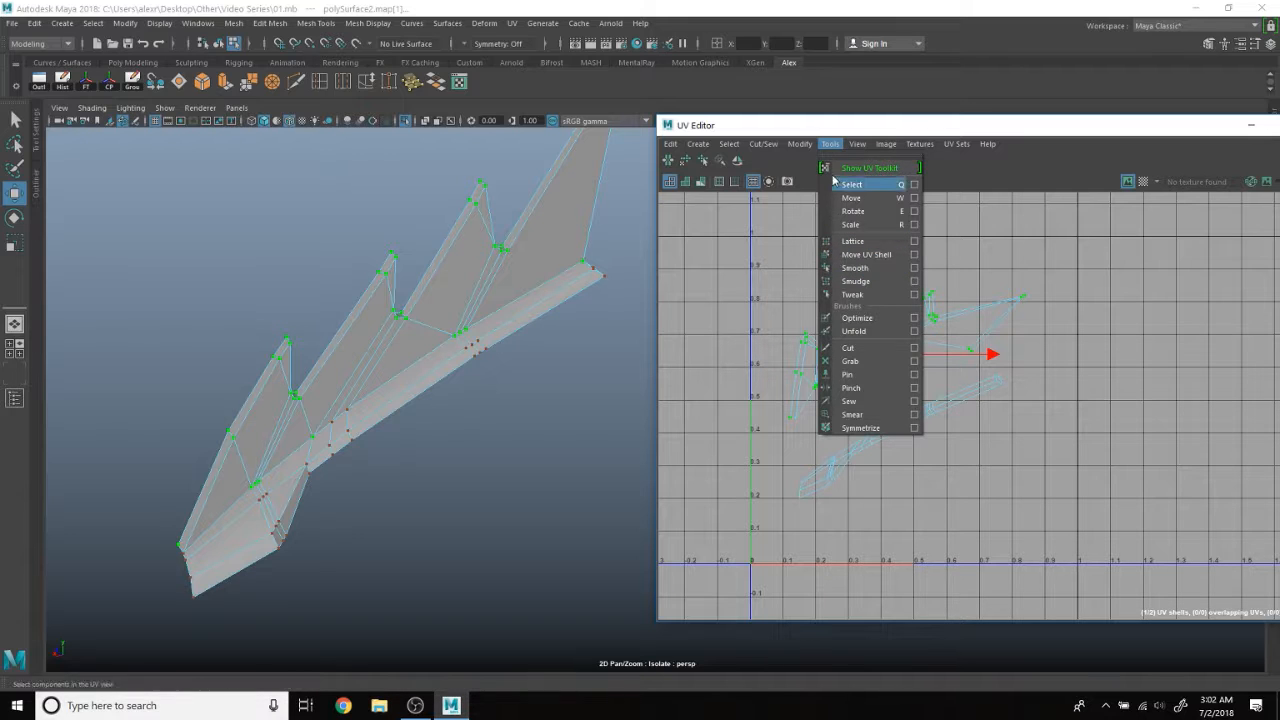
pyautogui.click(829, 143)
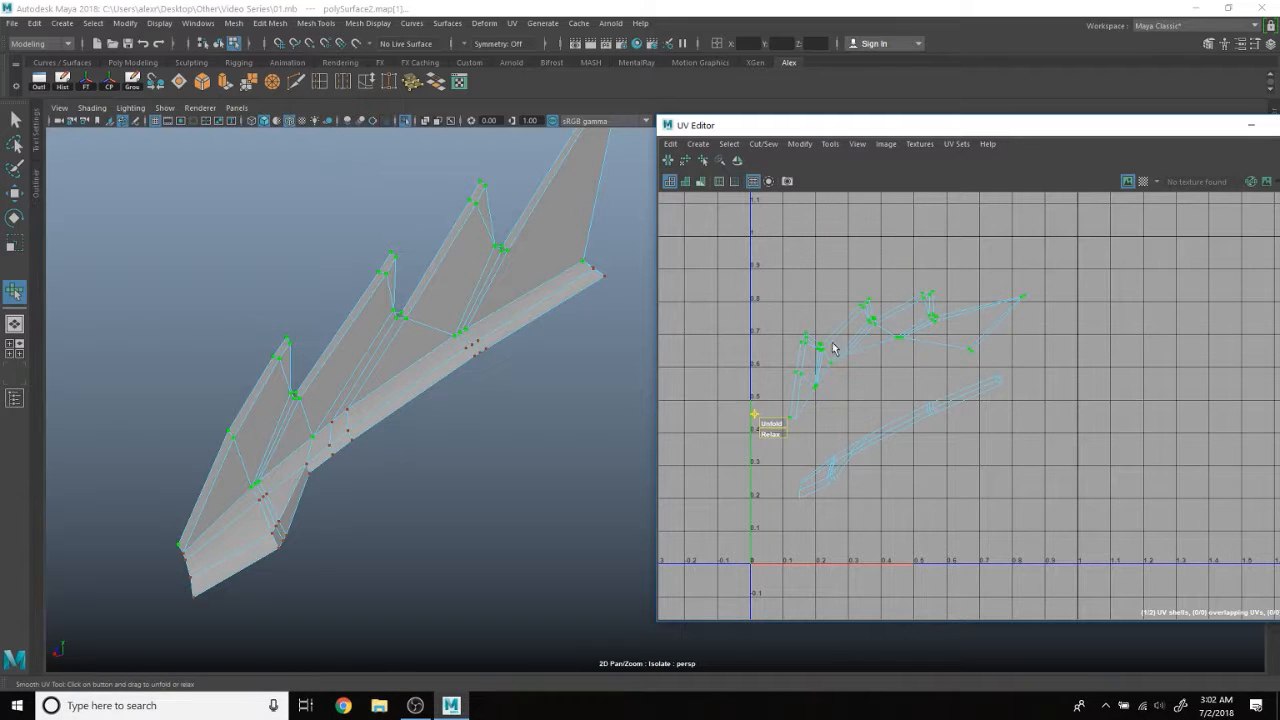
pyautogui.scroll(3, 753, 434)
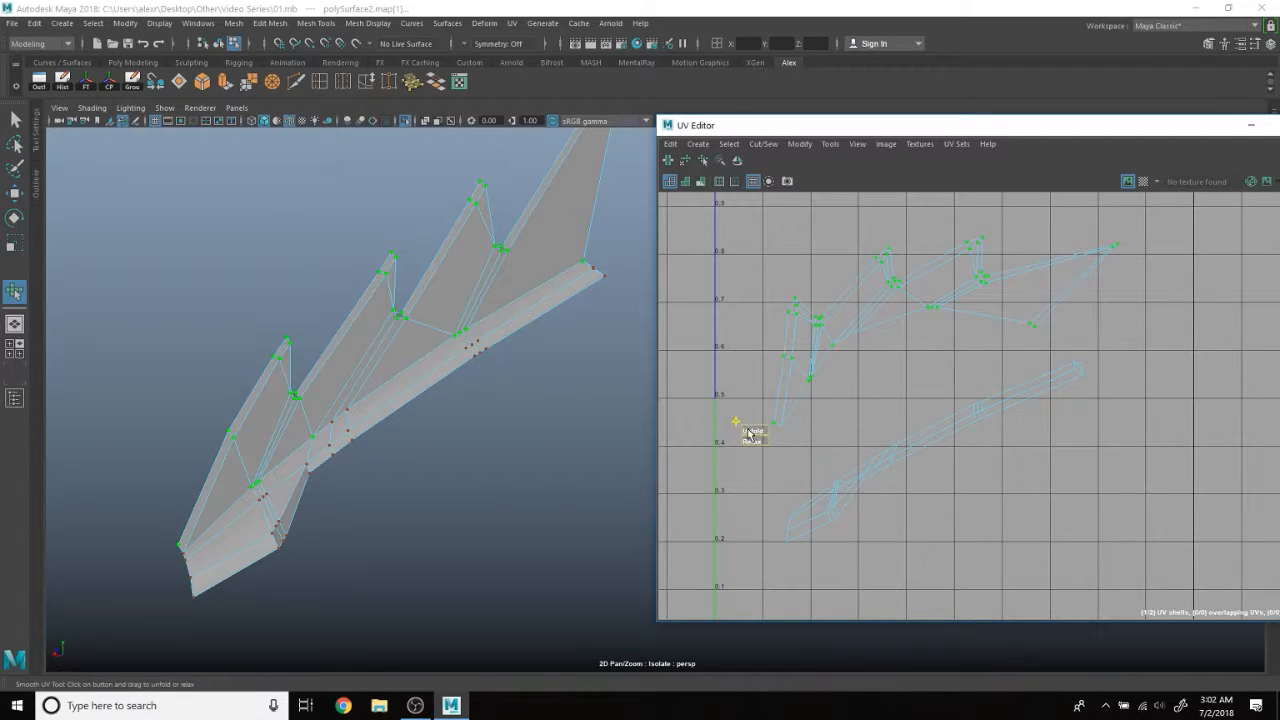
pyautogui.scroll(-2, 965, 410)
pyautogui.moveTo(890, 345); pyautogui.dragTo(1103, 215, button='right')
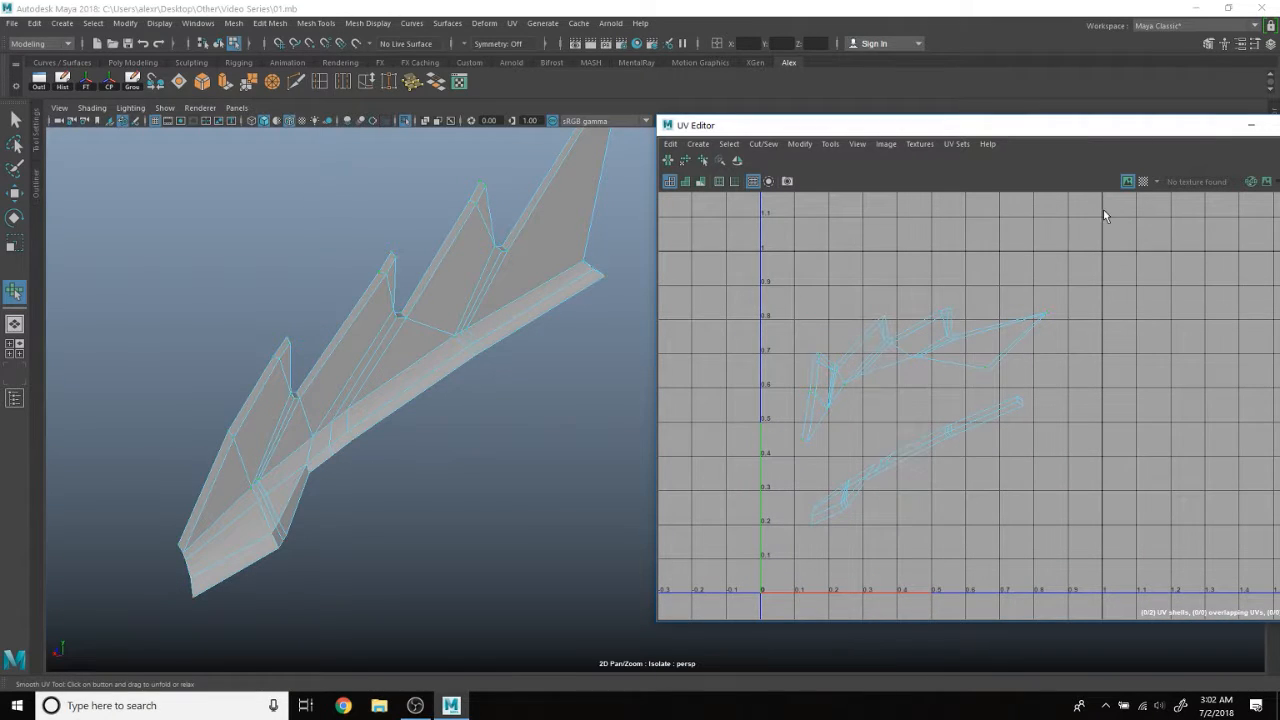
# Display the checker map on the fin and nudge the tallest spike's tip UV and rear base-corner UV slightly inward.
pyautogui.click(1143, 182)
pyautogui.keyDown('alt'); pyautogui.moveTo(645, 335); pyautogui.dragTo(527, 381); pyautogui.keyUp('alt')
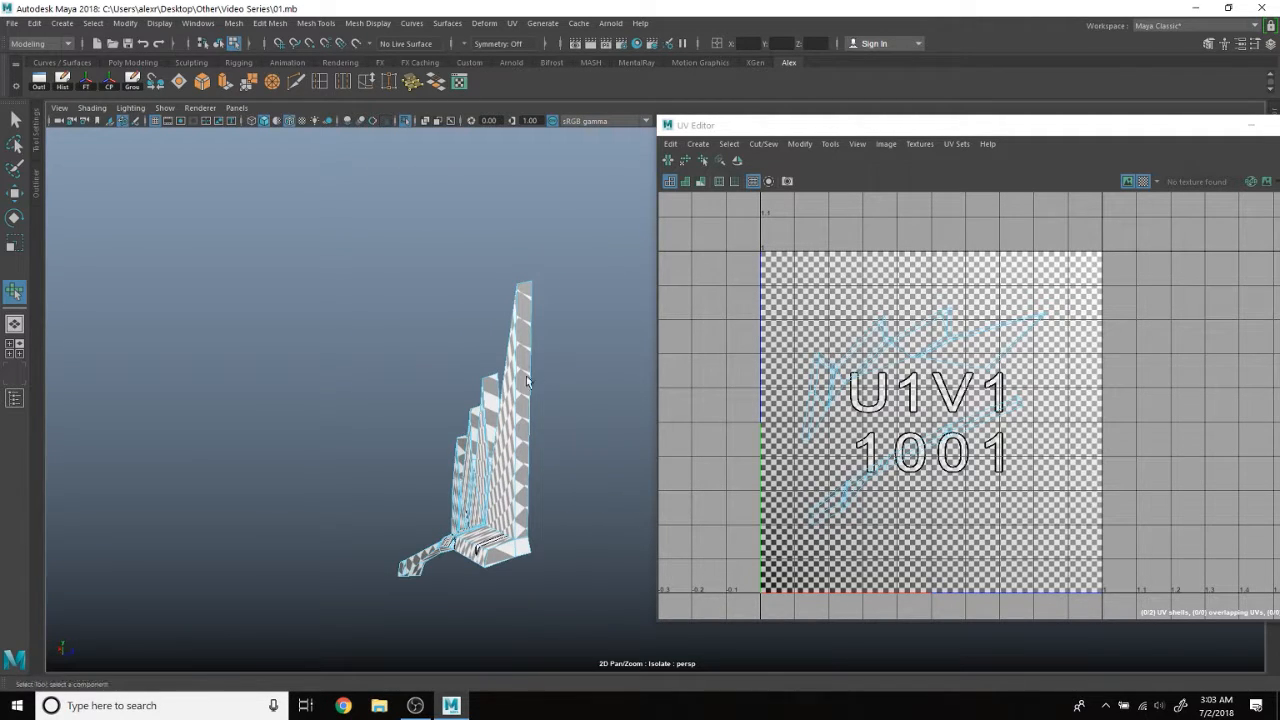
pyautogui.click(1142, 186)
pyautogui.scroll(6, 948, 314)
pyautogui.keyDown('alt'); pyautogui.moveTo(1065, 308); pyautogui.dragTo(993, 313, button='middle'); pyautogui.keyUp('alt')
pyautogui.rightClick(993, 313)
pyautogui.moveTo(1041, 293); pyautogui.dragTo(1076, 277, button='right')
pyautogui.scroll(2, 1075, 279)
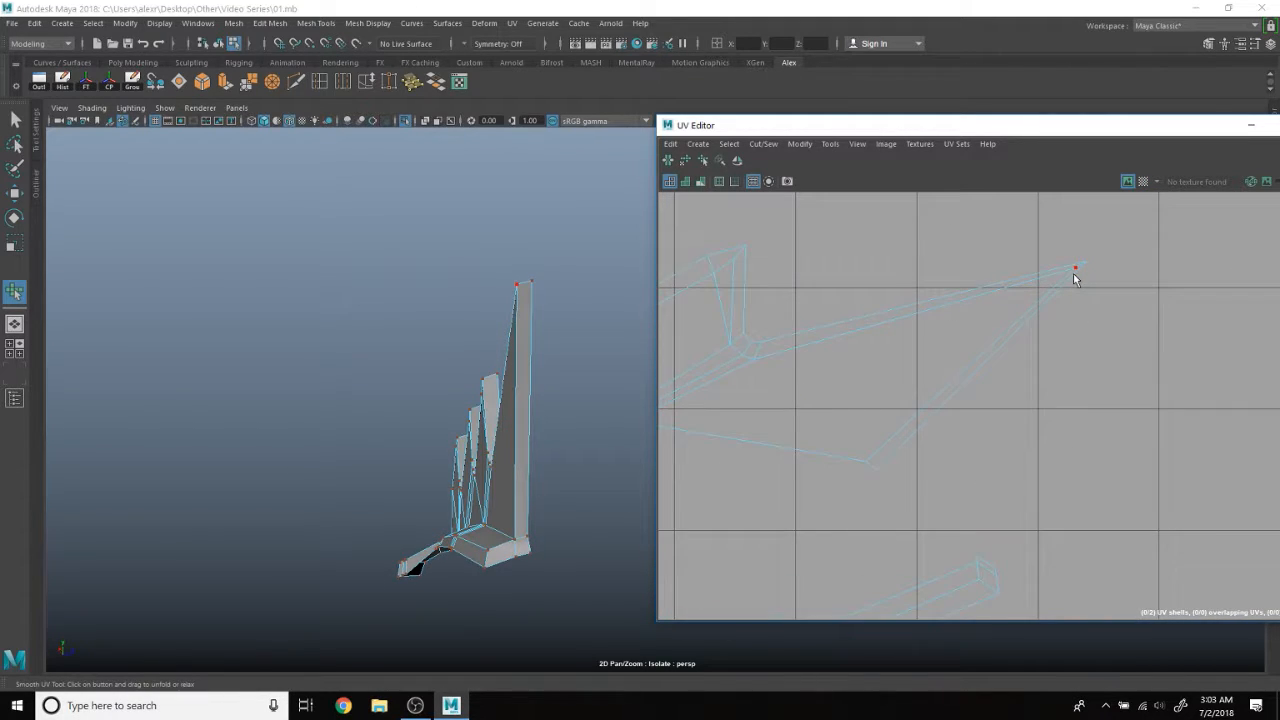
pyautogui.click(1143, 181)
pyautogui.press('w')
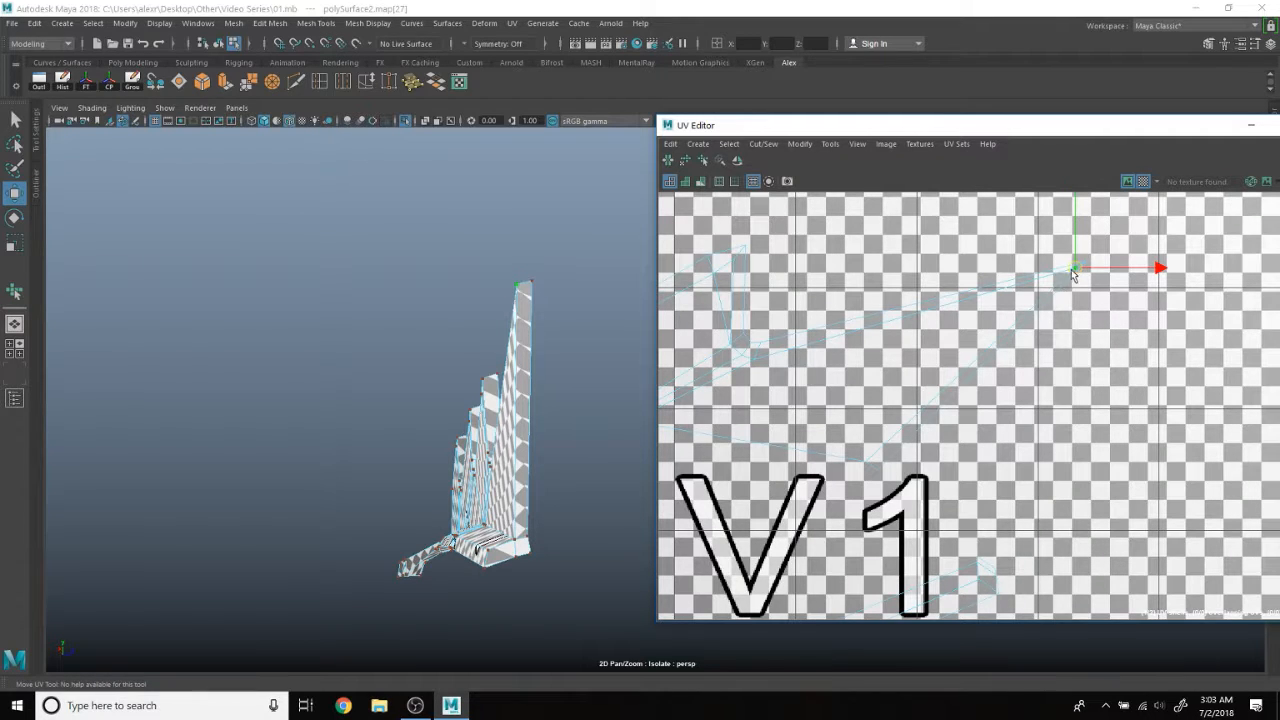
pyautogui.moveTo(1066, 277); pyautogui.dragTo(1068, 274)
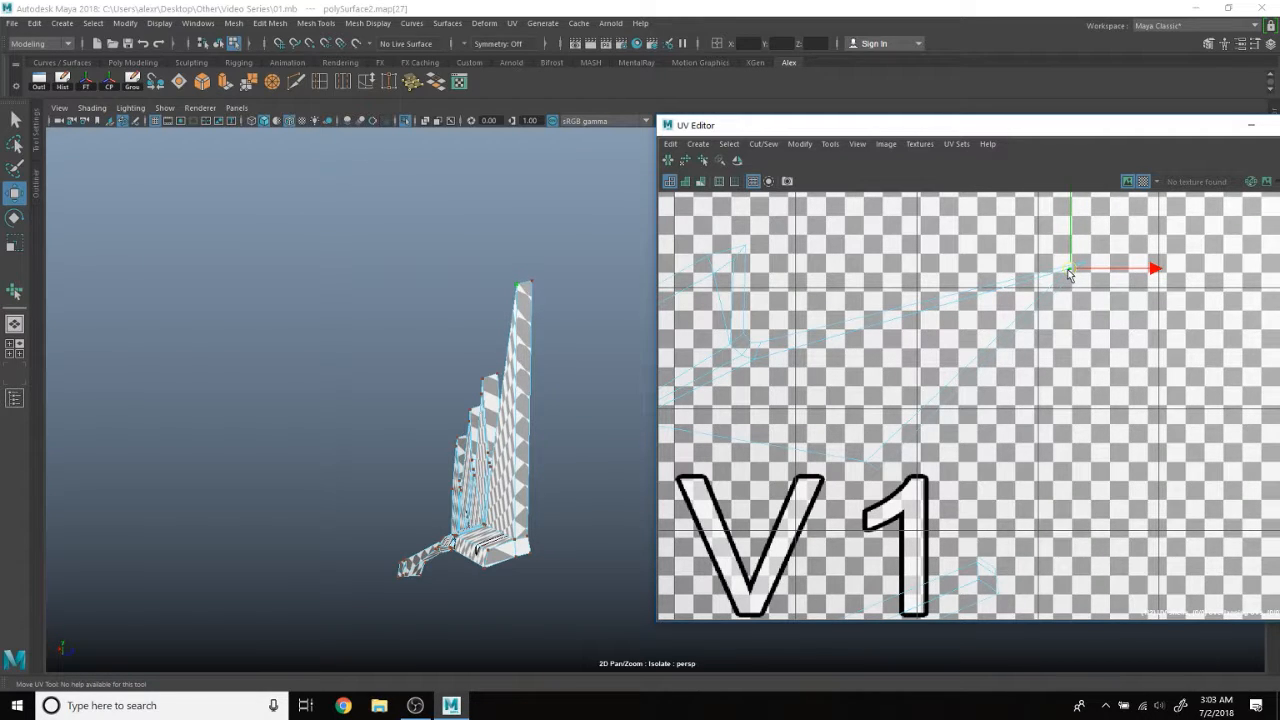
pyautogui.click(866, 456)
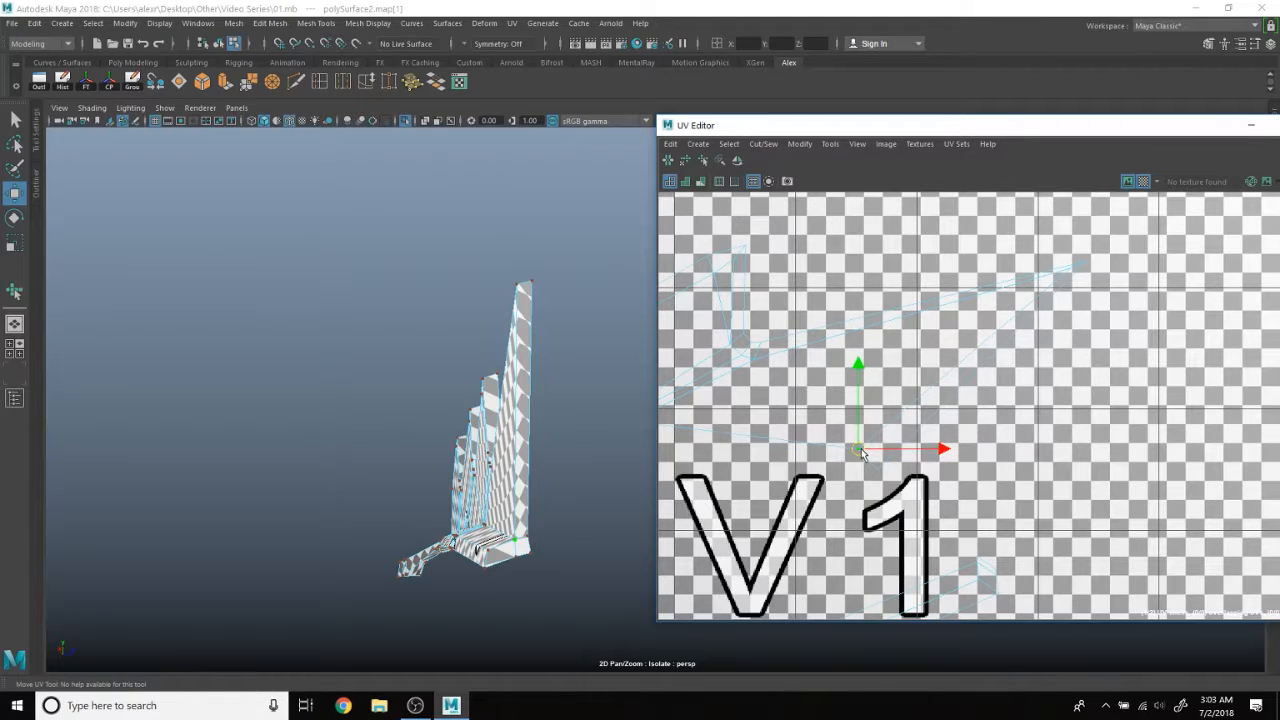
pyautogui.keyDown('alt'); pyautogui.moveTo(392, 410); pyautogui.dragTo(467, 476); pyautogui.keyUp('alt')
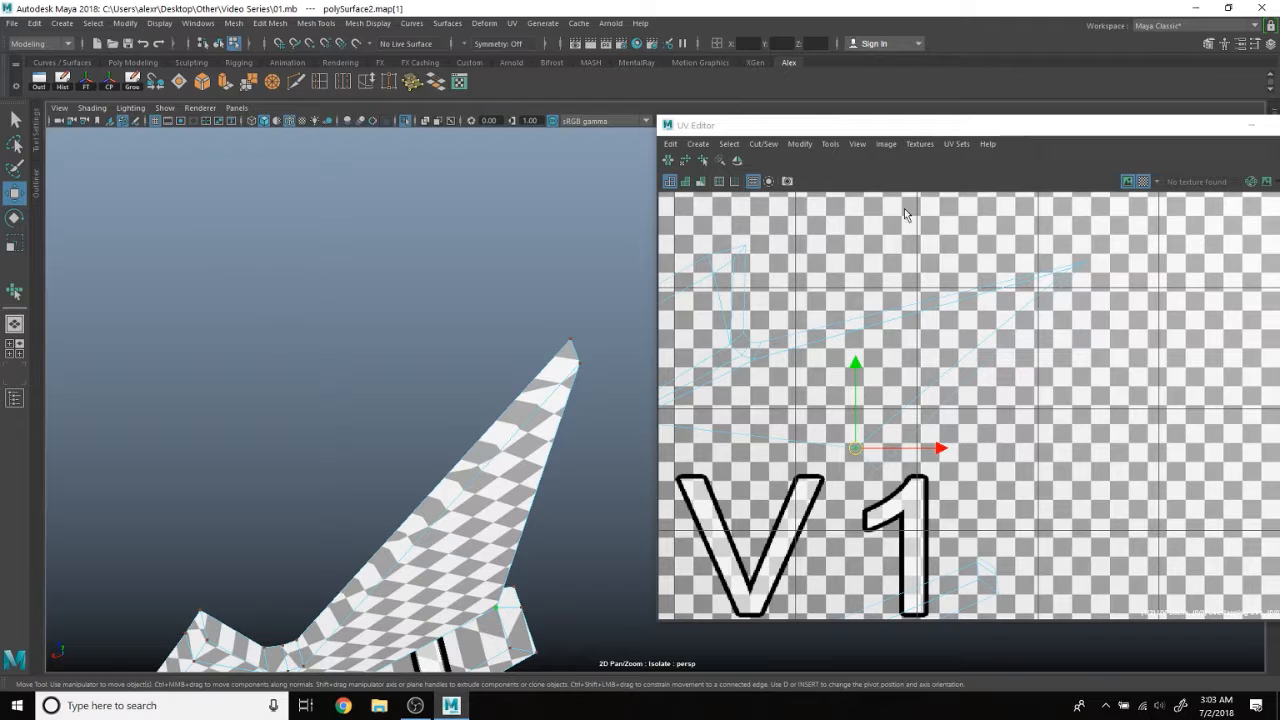
# Reposition the tip UV of the tallest spike close to its outer edge, checking the stretching on the checker map.
pyautogui.click(1143, 182)
pyautogui.keyDown('alt'); pyautogui.moveTo(876, 323); pyautogui.dragTo(892, 325, button='middle'); pyautogui.keyUp('alt')
pyautogui.keyDown('alt'); pyautogui.moveTo(930, 336); pyautogui.dragTo(886, 400, button='middle'); pyautogui.keyUp('alt')
pyautogui.click(1041, 348)
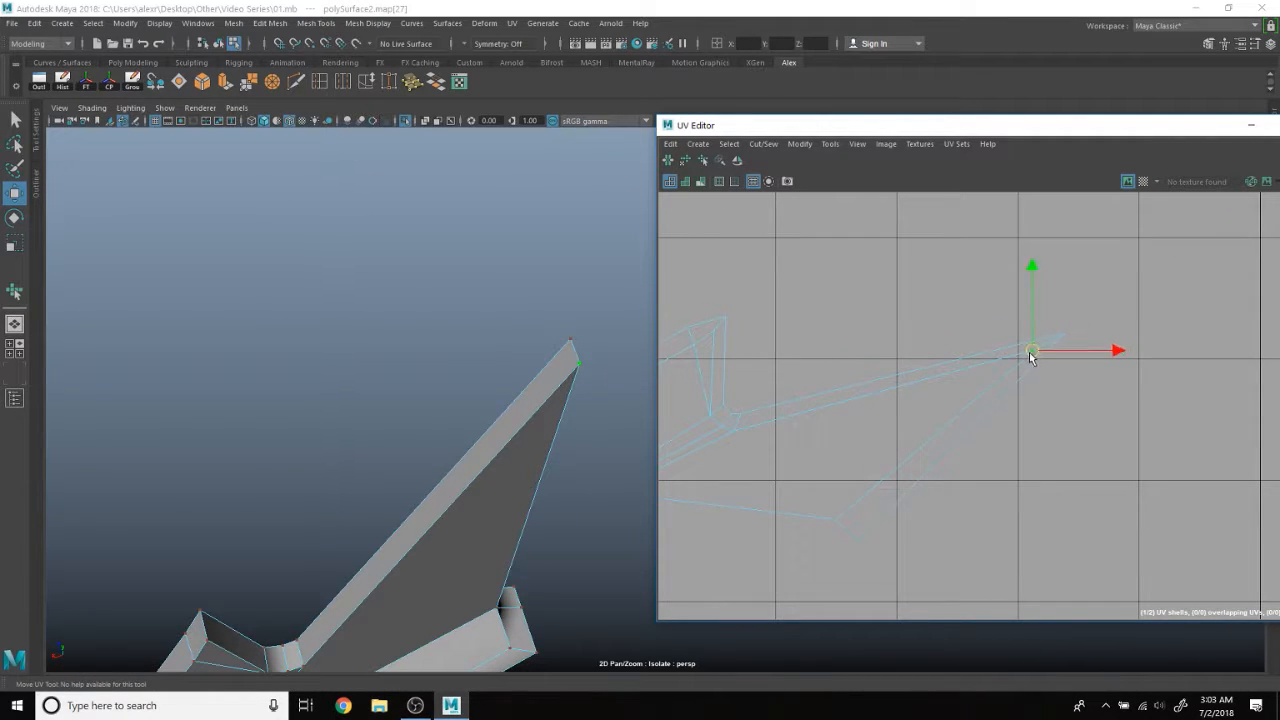
pyautogui.click(1143, 181)
pyautogui.keyDown('alt'); pyautogui.moveTo(530, 380); pyautogui.dragTo(592, 340); pyautogui.keyUp('alt')
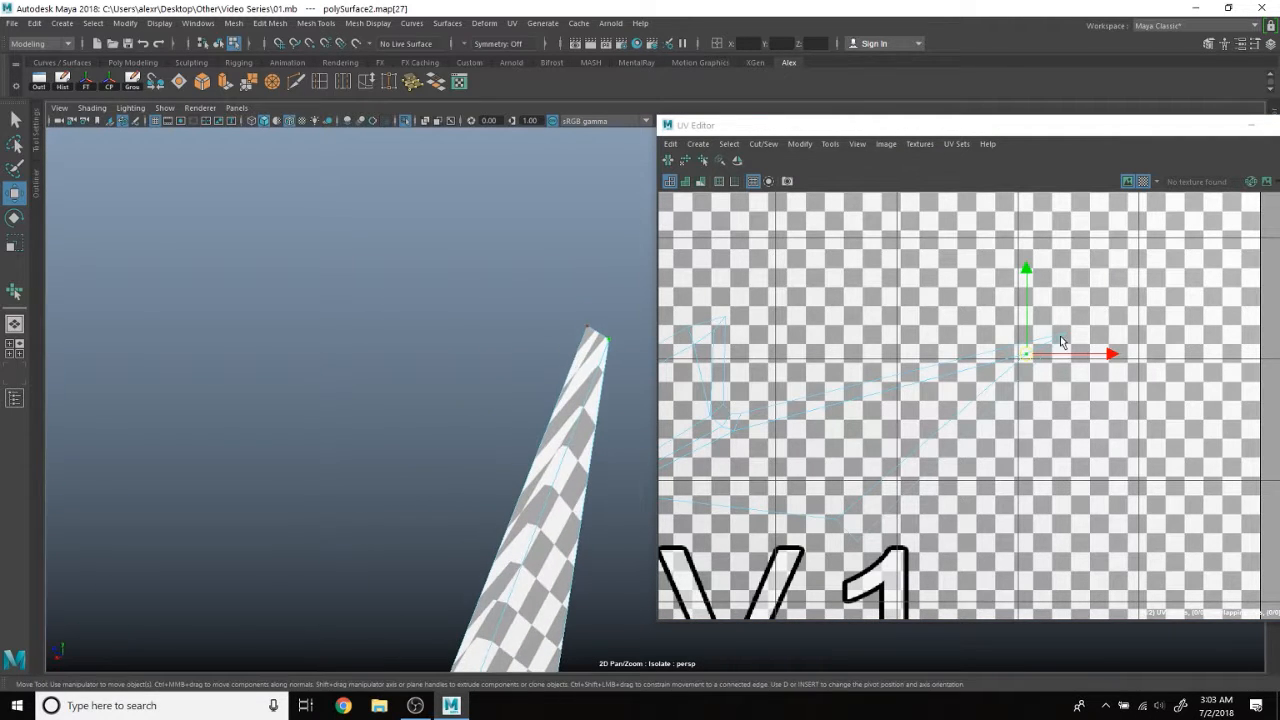
pyautogui.moveTo(1029, 360); pyautogui.dragTo(1053, 341)
pyautogui.keyDown('alt'); pyautogui.moveTo(456, 537); pyautogui.dragTo(400, 346); pyautogui.keyUp('alt')
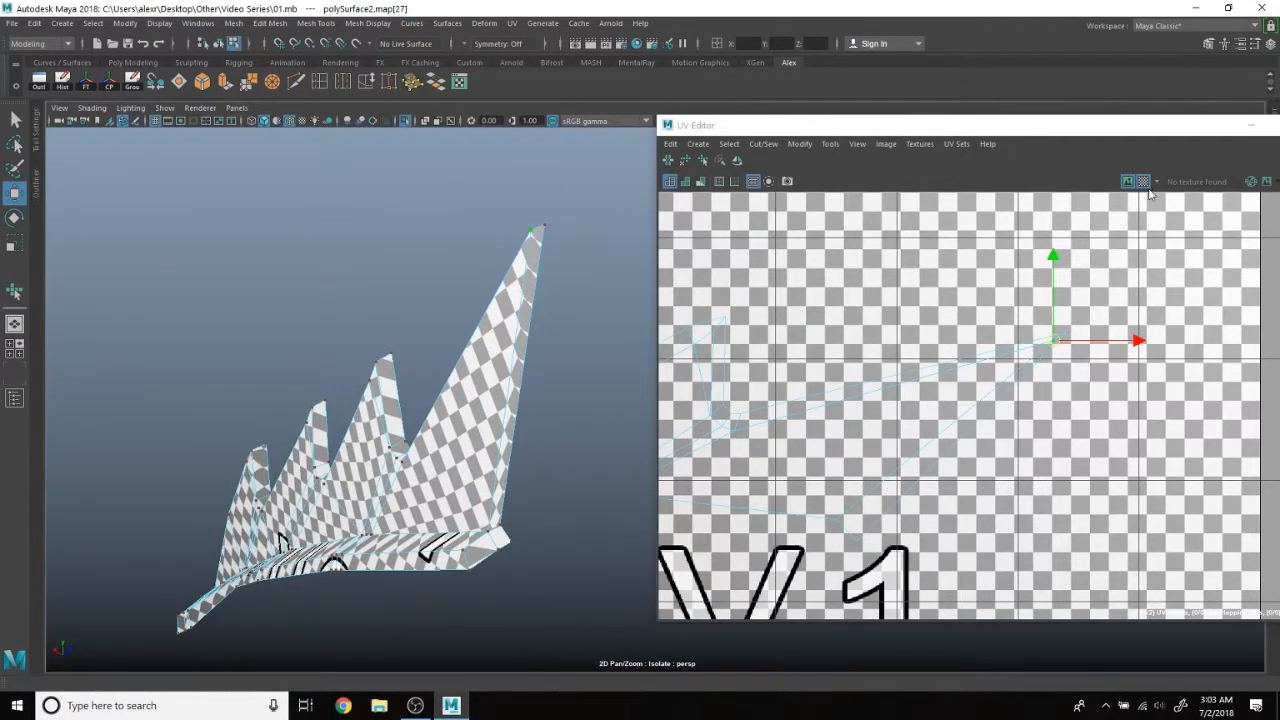
# Select the four UVs along the tallest spike's rear edge, unfold them with the Smooth tool, and check the fin with the checker map.
pyautogui.click(1143, 182)
pyautogui.scroll(-3, 993, 320)
pyautogui.moveTo(998, 356); pyautogui.dragTo(1058, 348, button='right')
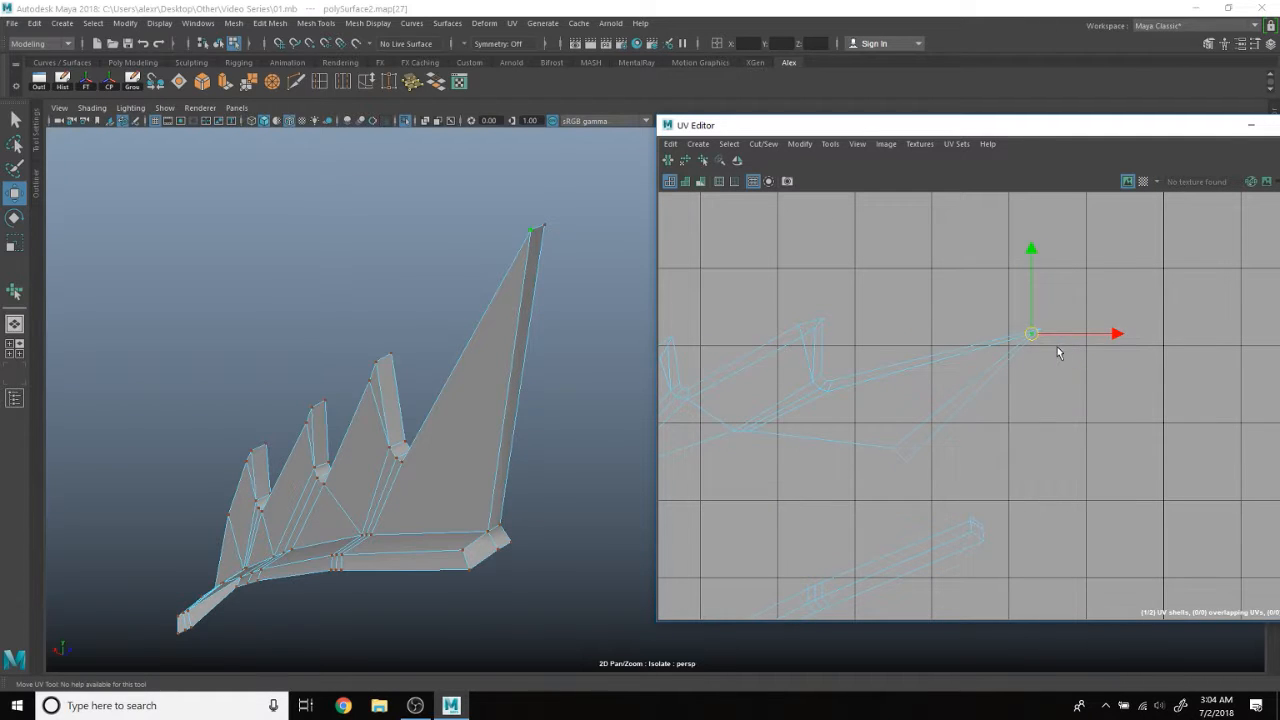
pyautogui.moveTo(878, 460); pyautogui.dragTo(878, 460)
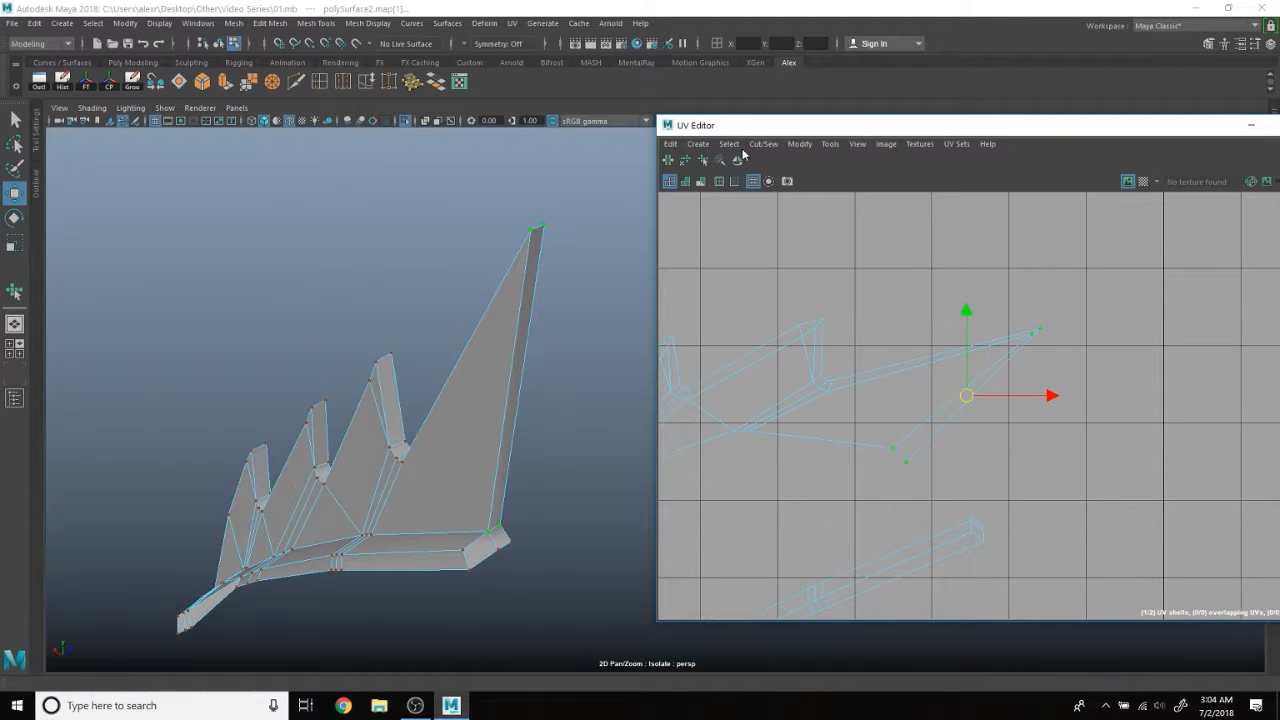
pyautogui.click(703, 160)
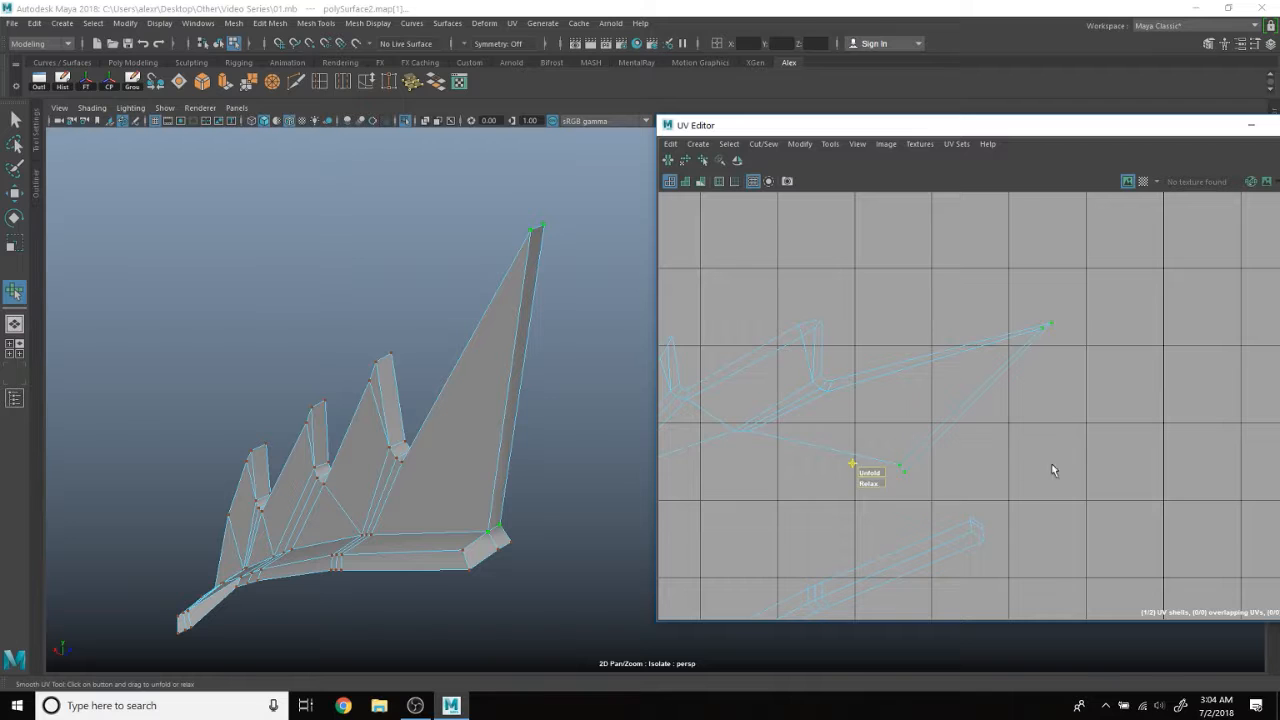
pyautogui.click(1142, 184)
pyautogui.keyDown('alt'); pyautogui.moveTo(335, 312); pyautogui.dragTo(525, 410); pyautogui.keyUp('alt')
pyautogui.keyDown('alt'); pyautogui.moveTo(525, 410); pyautogui.dragTo(497, 302, button='middle'); pyautogui.keyUp('alt')
pyautogui.keyDown('alt'); pyautogui.moveTo(494, 302); pyautogui.dragTo(564, 338); pyautogui.keyUp('alt')
pyautogui.keyDown('alt'); pyautogui.moveTo(525, 455); pyautogui.dragTo(483, 357); pyautogui.keyUp('alt')
pyautogui.scroll(3, 483, 357)
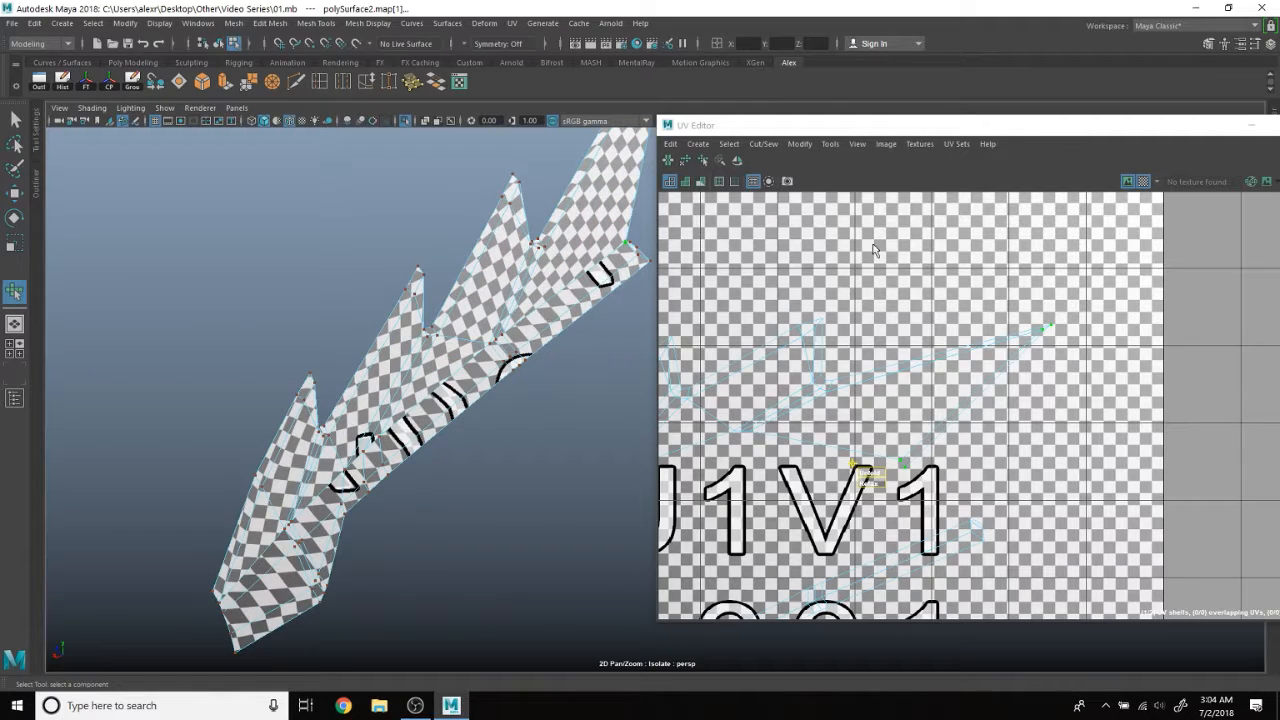
# Select the base strip's UV shell, move it down from the spikes' shell, and unfold it.
pyautogui.click(1143, 180)
pyautogui.scroll(-6, 937, 397)
pyautogui.moveTo(965, 367); pyautogui.dragTo(906, 343, button='right')
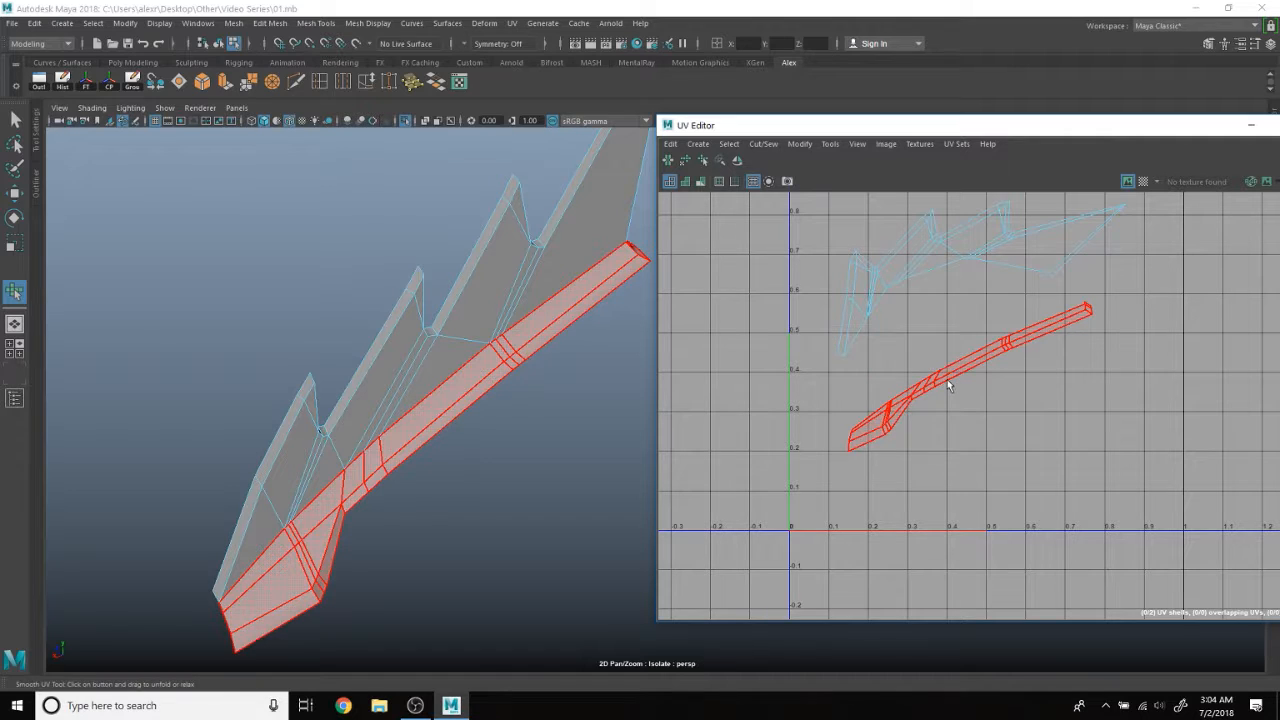
pyautogui.press('w')
pyautogui.click(950, 386)
pyautogui.moveTo(968, 384); pyautogui.dragTo(966, 397)
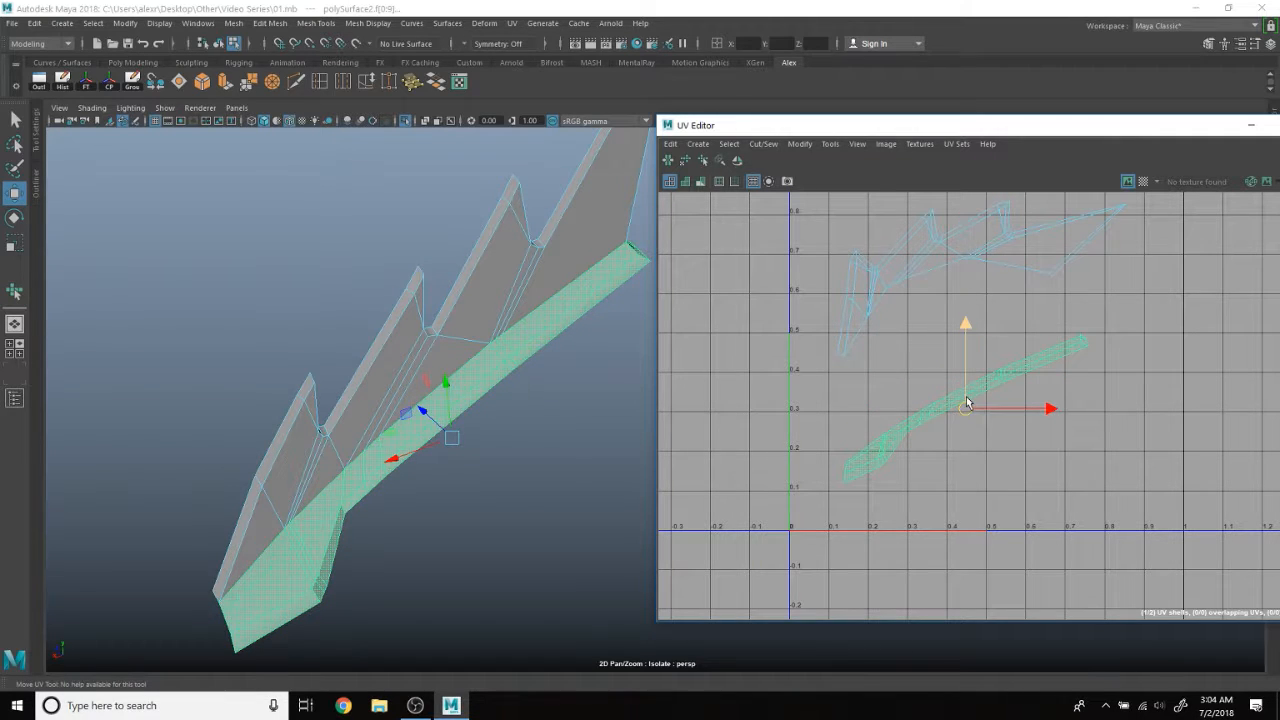
pyautogui.click(799, 144)
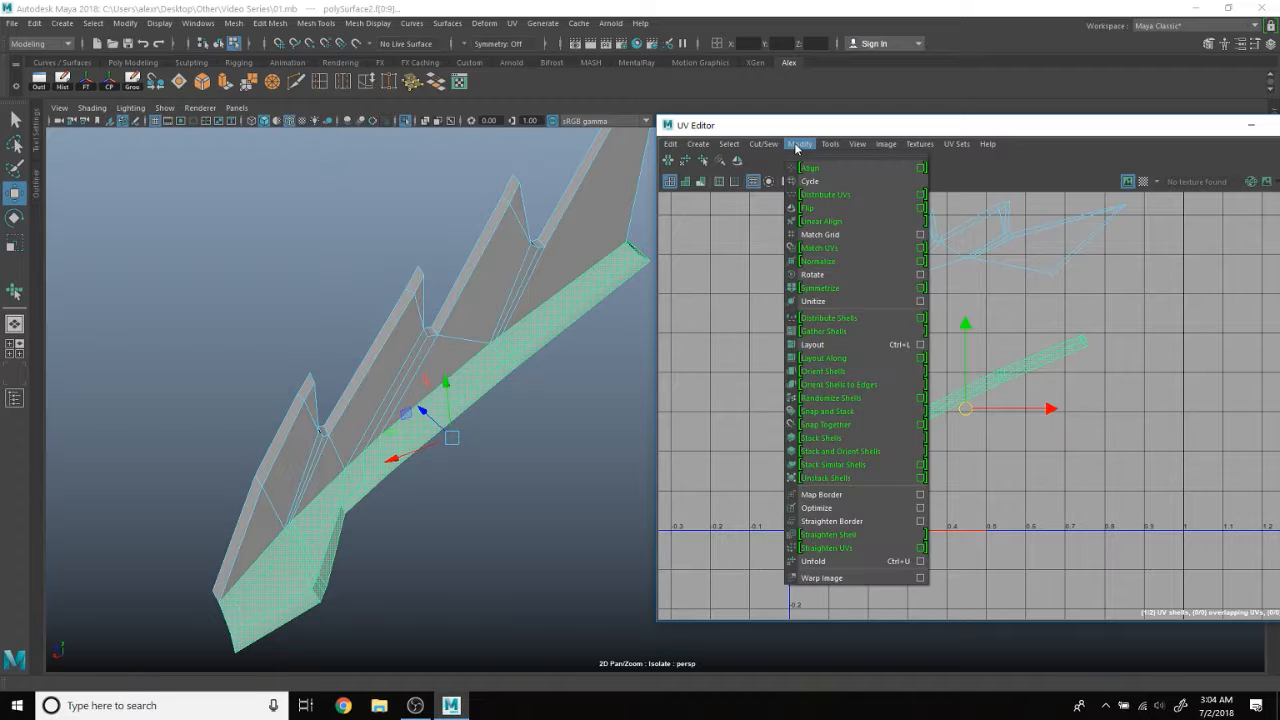
pyautogui.click(813, 561)
# Select all UVs of the base strip, unfold them further with the Smooth tool, and check the strip with the checker map.
pyautogui.rightClick(917, 395)
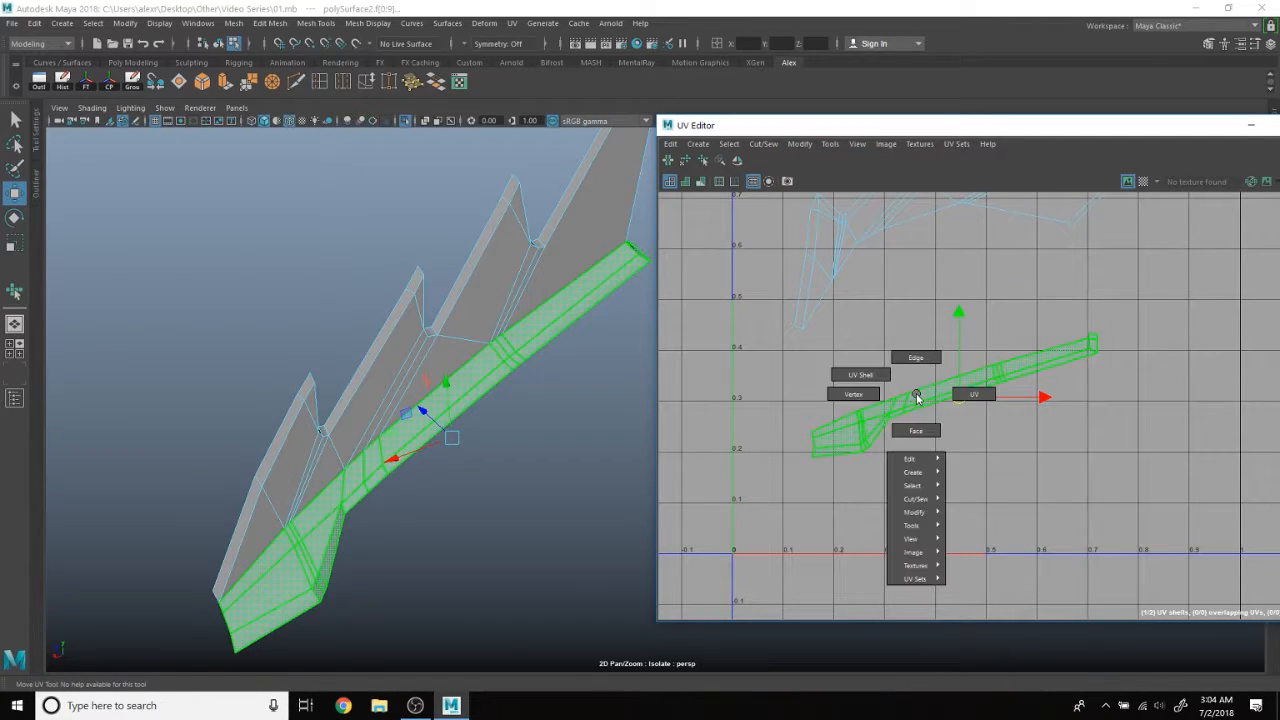
pyautogui.click(969, 393)
pyautogui.moveTo(1123, 541); pyautogui.dragTo(1110, 540)
pyautogui.press('w')
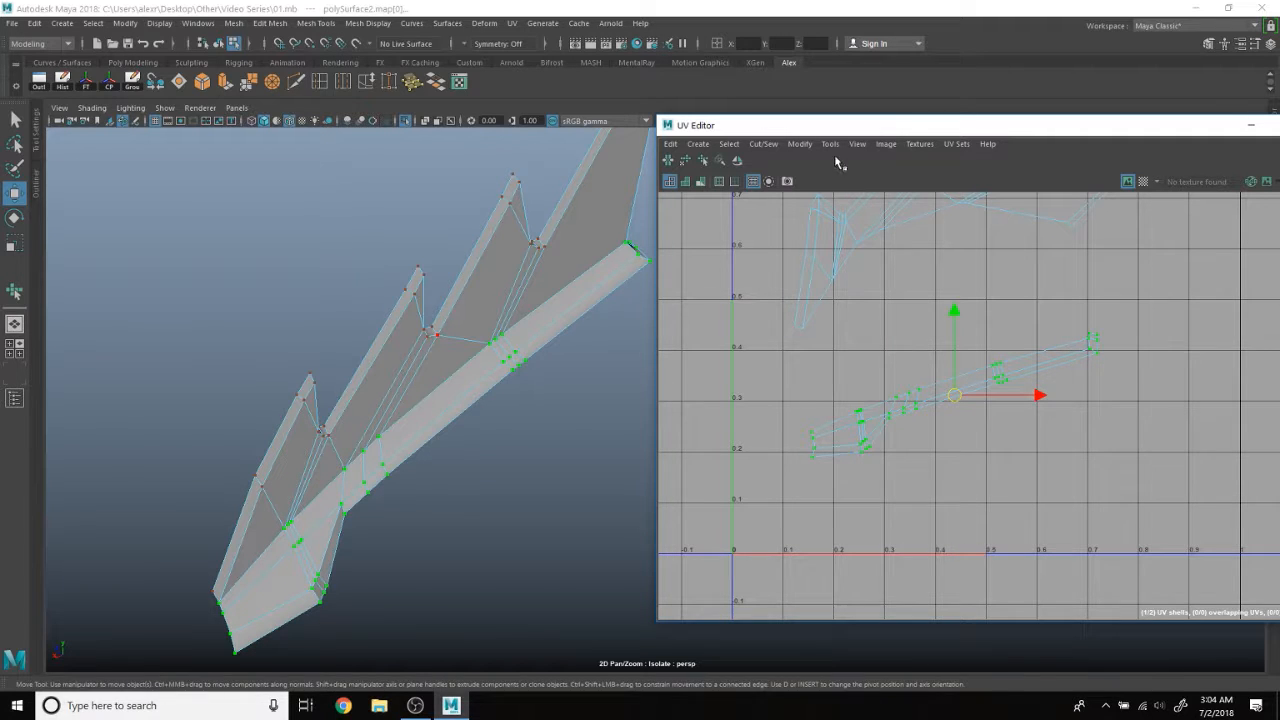
pyautogui.click(830, 144)
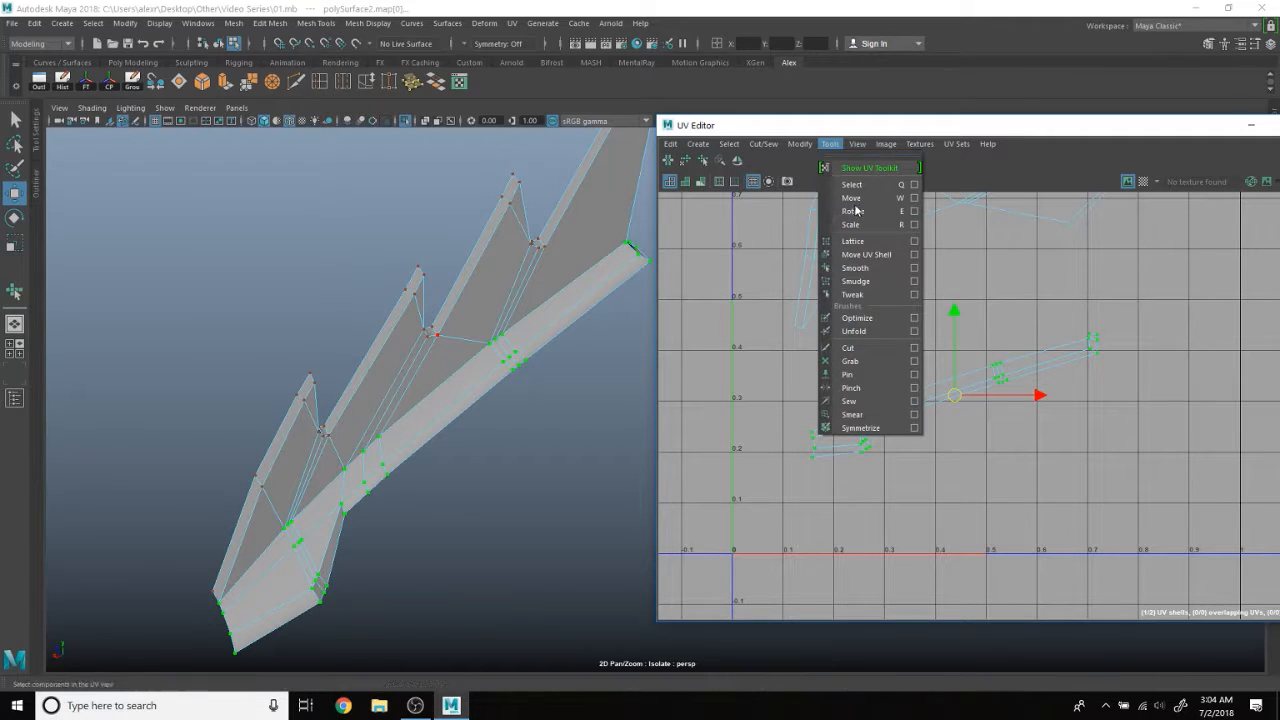
pyautogui.click(874, 273)
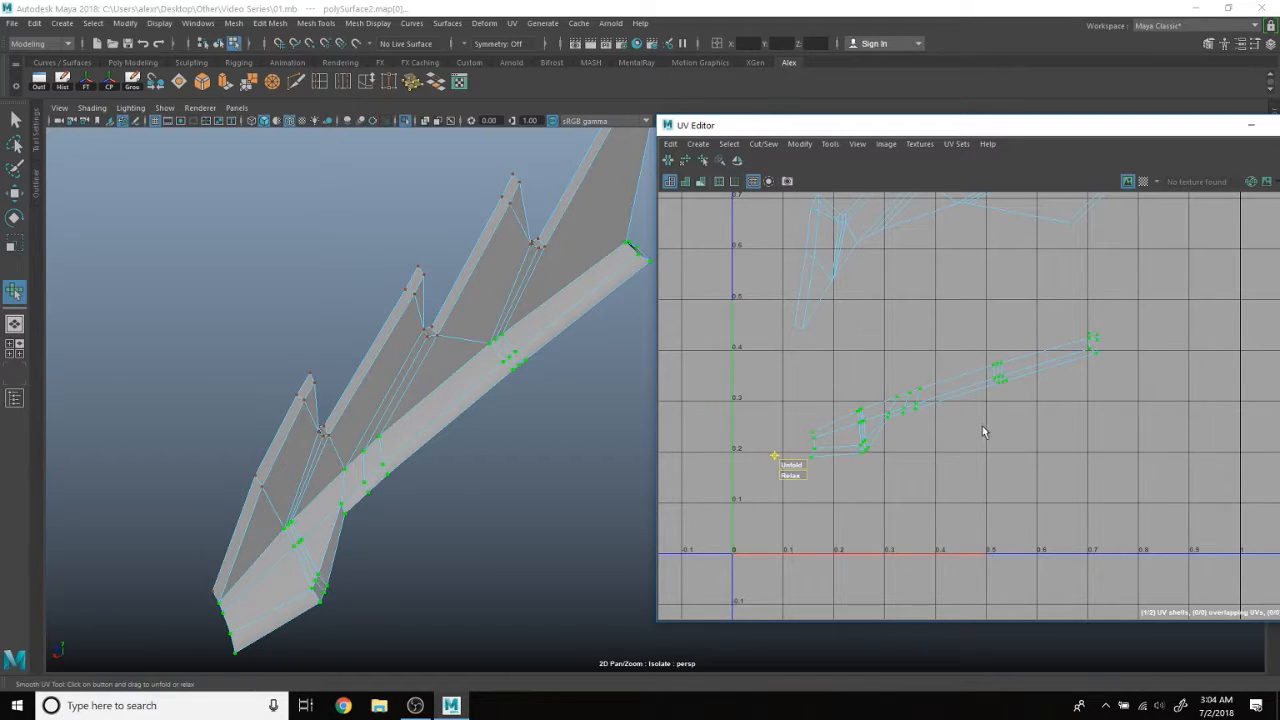
pyautogui.scroll(-1, 983, 432)
pyautogui.press('r')
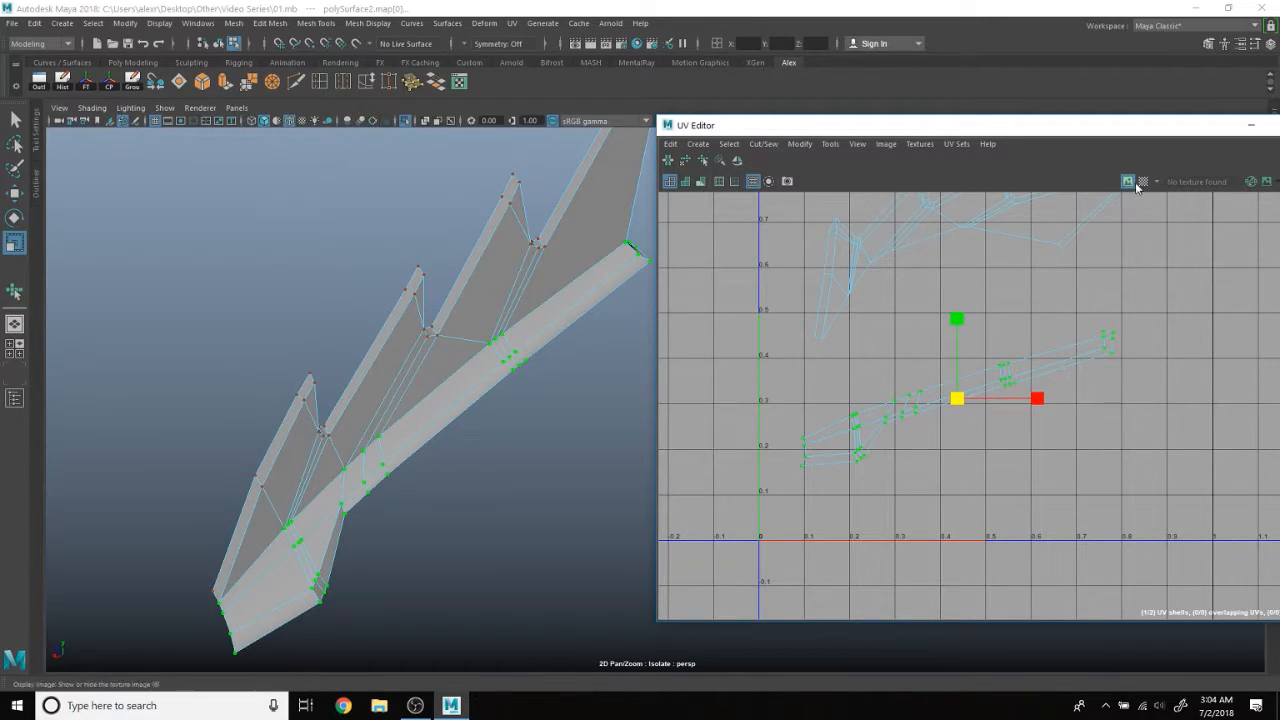
pyautogui.click(1136, 185)
pyautogui.keyDown('alt'); pyautogui.moveTo(480, 370); pyautogui.dragTo(522, 362); pyautogui.keyUp('alt')
pyautogui.click(1144, 184)
# Select the base strip's UV shell and move it up closer beneath the spikes' shell.
pyautogui.scroll(-4, 986, 323)
pyautogui.keyDown('alt'); pyautogui.moveTo(986, 323); pyautogui.dragTo(951, 377, button='middle'); pyautogui.keyUp('alt')
pyautogui.moveTo(951, 377); pyautogui.dragTo(926, 361, button='right')
pyautogui.scroll(2, 941, 402)
pyautogui.click(932, 432)
pyautogui.press('w')
pyautogui.moveTo(928, 434); pyautogui.dragTo(956, 386)
# Select both fin UV shells, scale them down together, and move them to the right outside the 0 to 1 UV space.
pyautogui.moveTo(836, 244); pyautogui.dragTo(1182, 273)
pyautogui.press('r')
pyautogui.press('w')
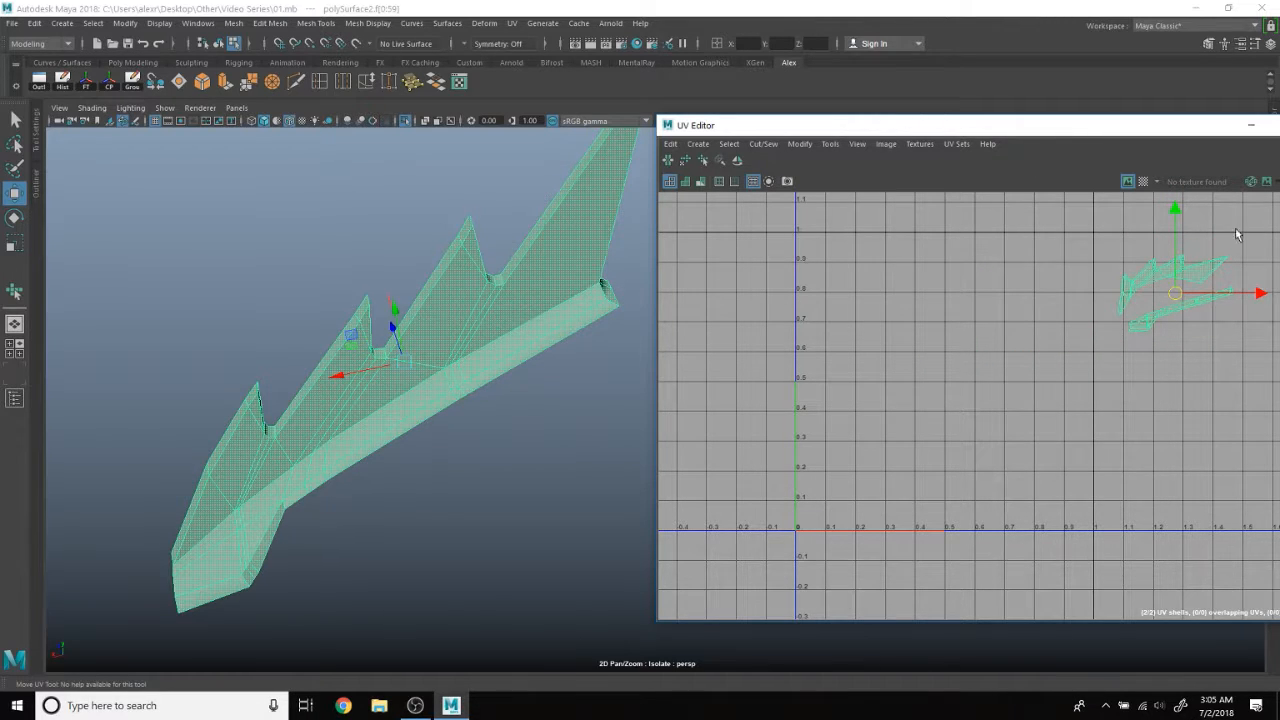
pyautogui.moveTo(1174, 309); pyautogui.dragTo(1213, 293)
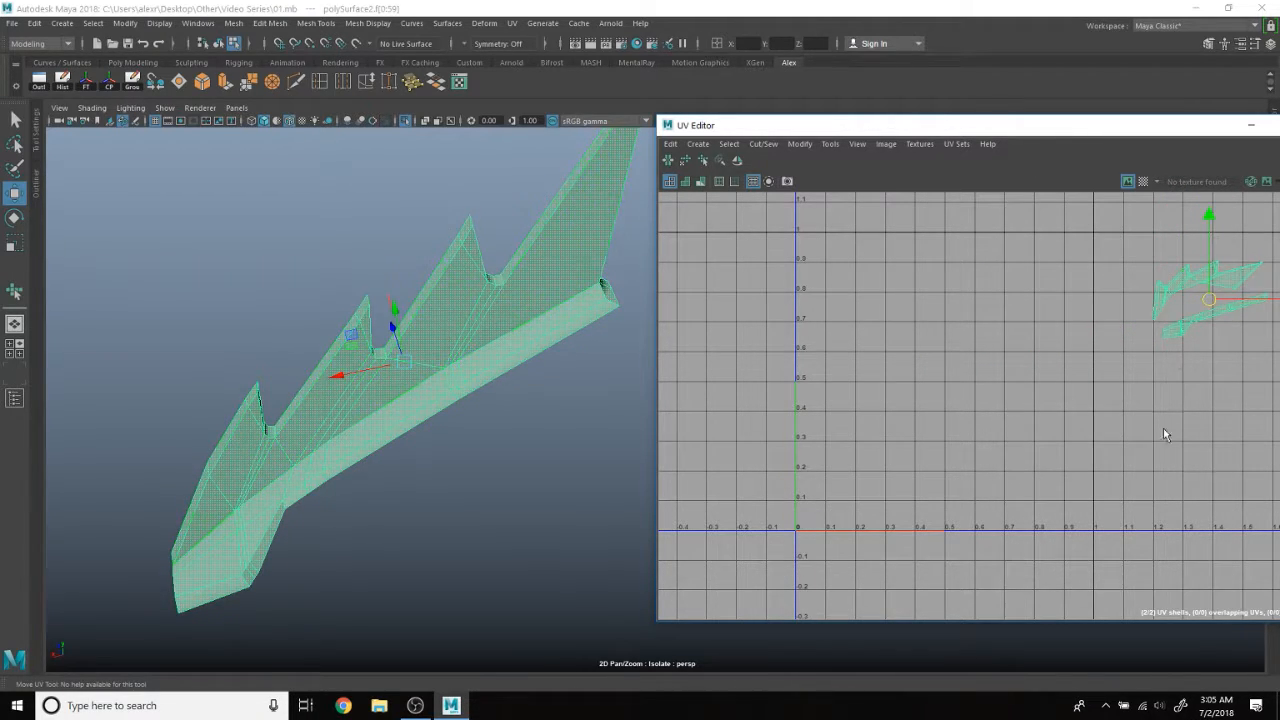
pyautogui.scroll(-2, 988, 366)
pyautogui.keyDown('alt'); pyautogui.moveTo(980, 376); pyautogui.dragTo(854, 377, button='middle'); pyautogui.keyUp('alt')
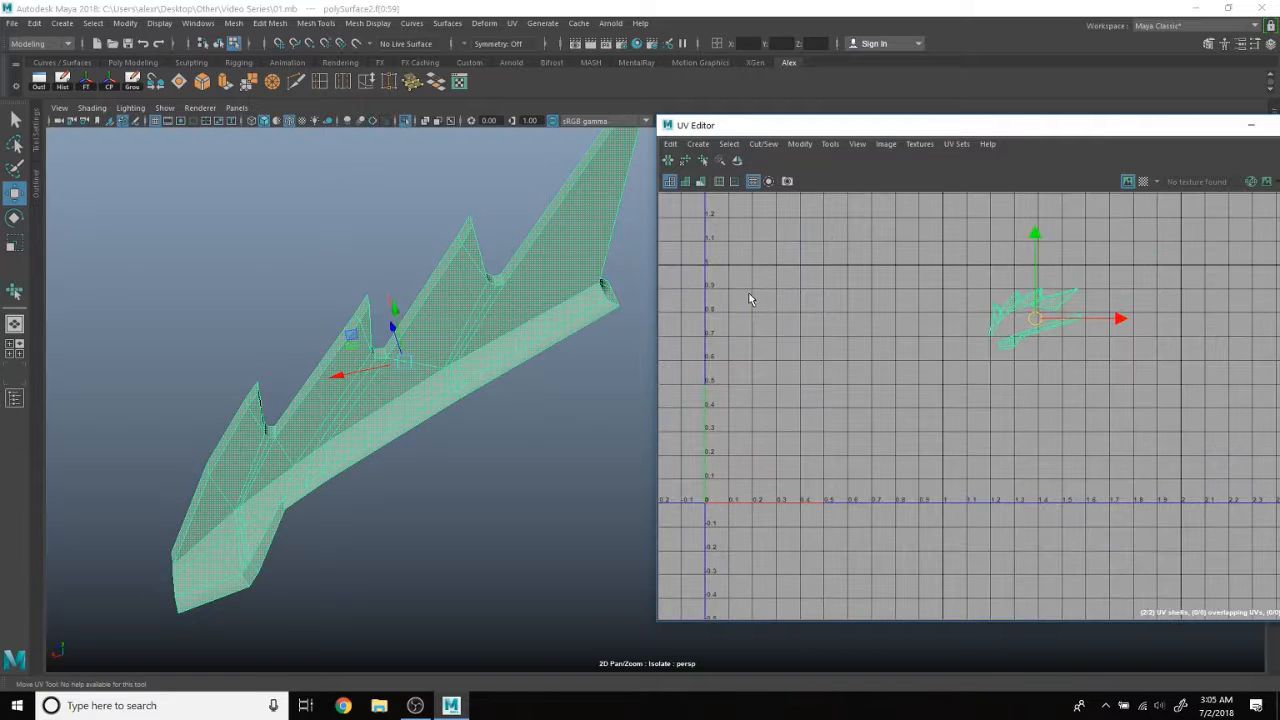
pyautogui.keyDown('alt'); pyautogui.moveTo(831, 330); pyautogui.dragTo(910, 346, button='middle'); pyautogui.keyUp('alt')
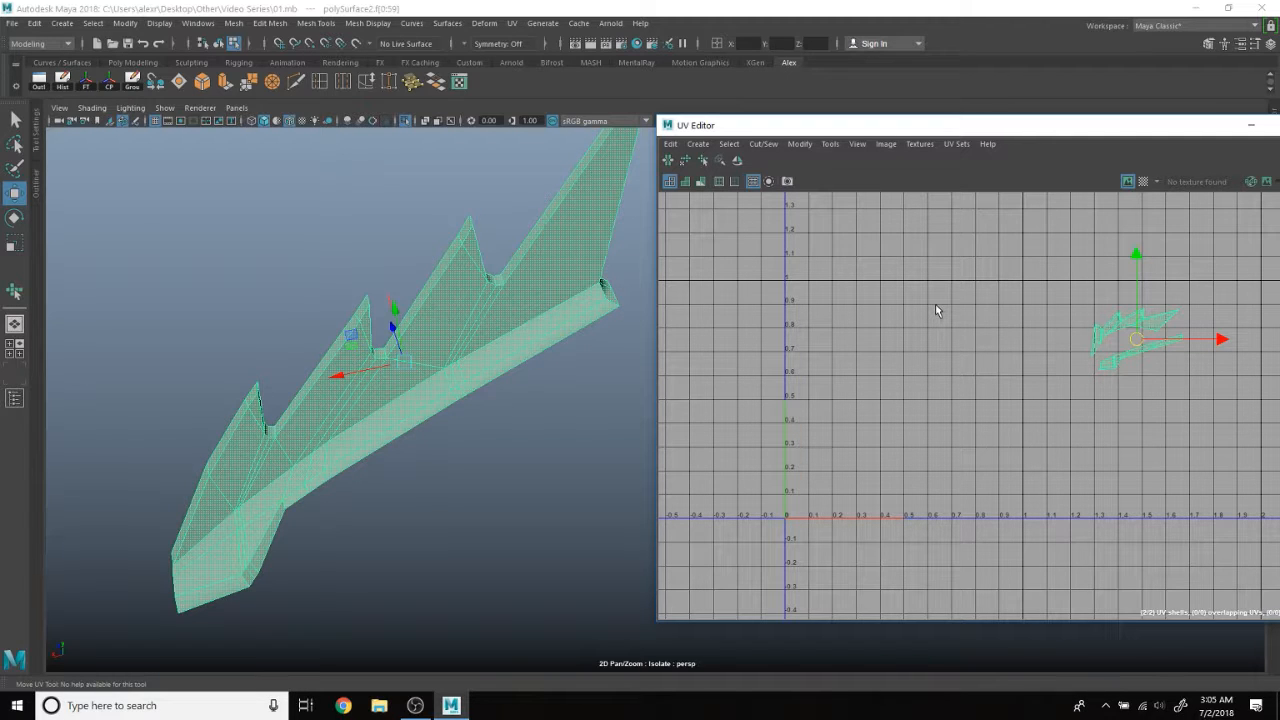
# Turn off the isolated view of the fin to show the whole airship.
pyautogui.scroll(-2, 490, 274)
pyautogui.keyDown('alt'); pyautogui.moveTo(522, 256); pyautogui.dragTo(402, 283, button='middle'); pyautogui.keyUp('alt')
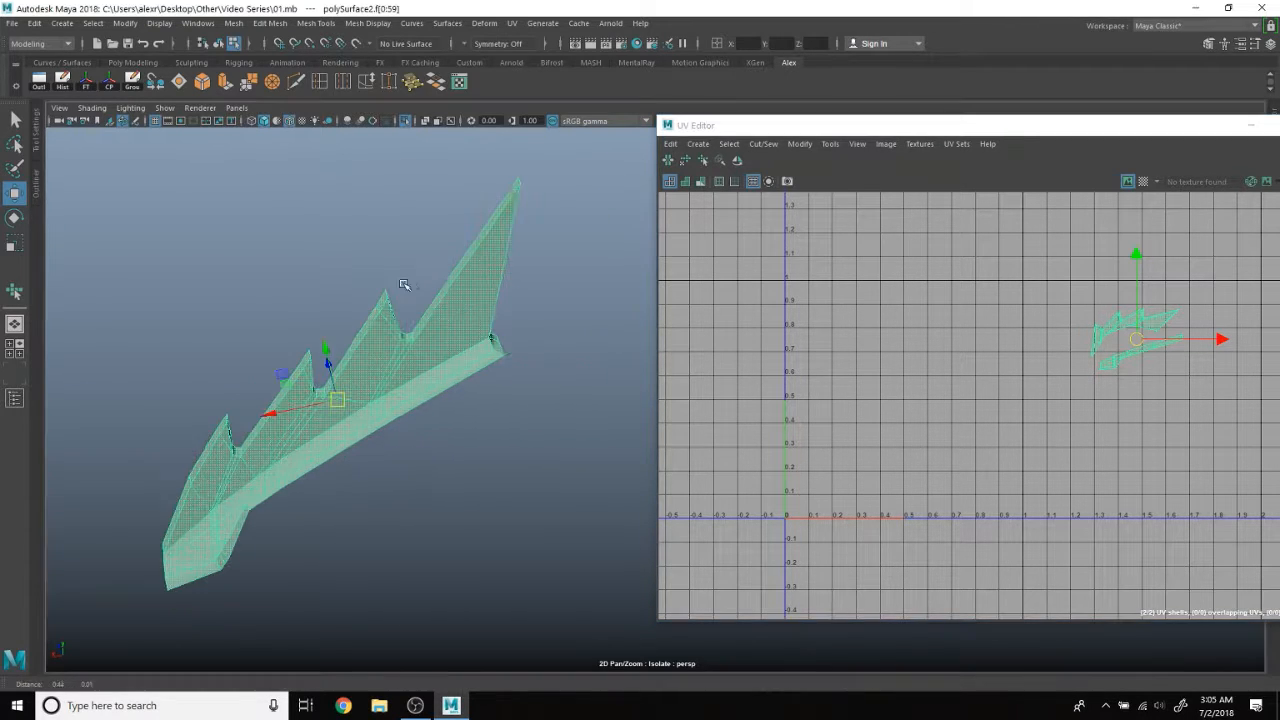
pyautogui.click(405, 122)
pyautogui.scroll(-2, 498, 355)
pyautogui.keyDown('alt'); pyautogui.moveTo(500, 357); pyautogui.dragTo(500, 262, button='middle'); pyautogui.keyUp('alt')
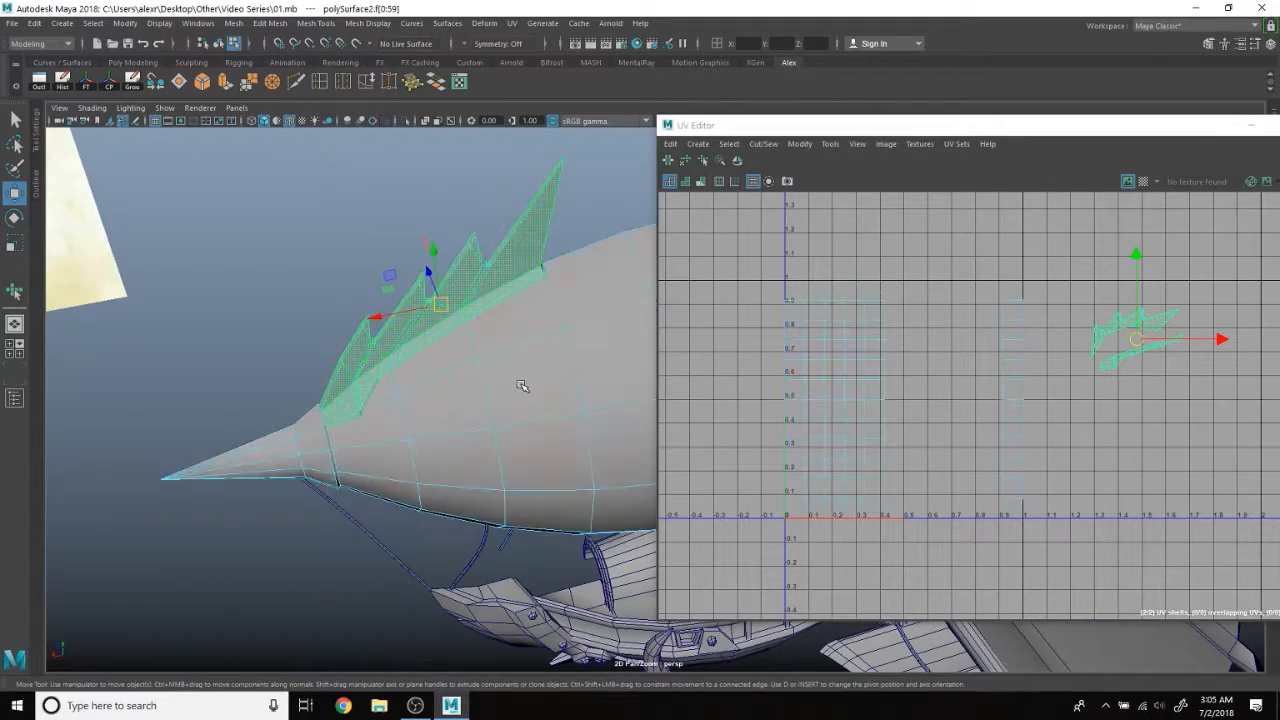
# Switch to object selection, select the airship's balloon, and move the UV Editor window aside to uncover more of the model.
pyautogui.keyDown('alt'); pyautogui.moveTo(548, 382); pyautogui.dragTo(418, 372, button='middle'); pyautogui.keyUp('alt')
pyautogui.scroll(-2, 417, 371)
pyautogui.keyDown('alt'); pyautogui.moveTo(520, 378); pyautogui.dragTo(537, 348); pyautogui.keyUp('alt')
pyautogui.moveTo(547, 334); pyautogui.dragTo(598, 292, button='right')
pyautogui.click(586, 350)
pyautogui.keyDown('alt'); pyautogui.moveTo(549, 347); pyautogui.dragTo(959, 177); pyautogui.keyUp('alt')
pyautogui.moveTo(840, 125); pyautogui.dragTo(928, 115)
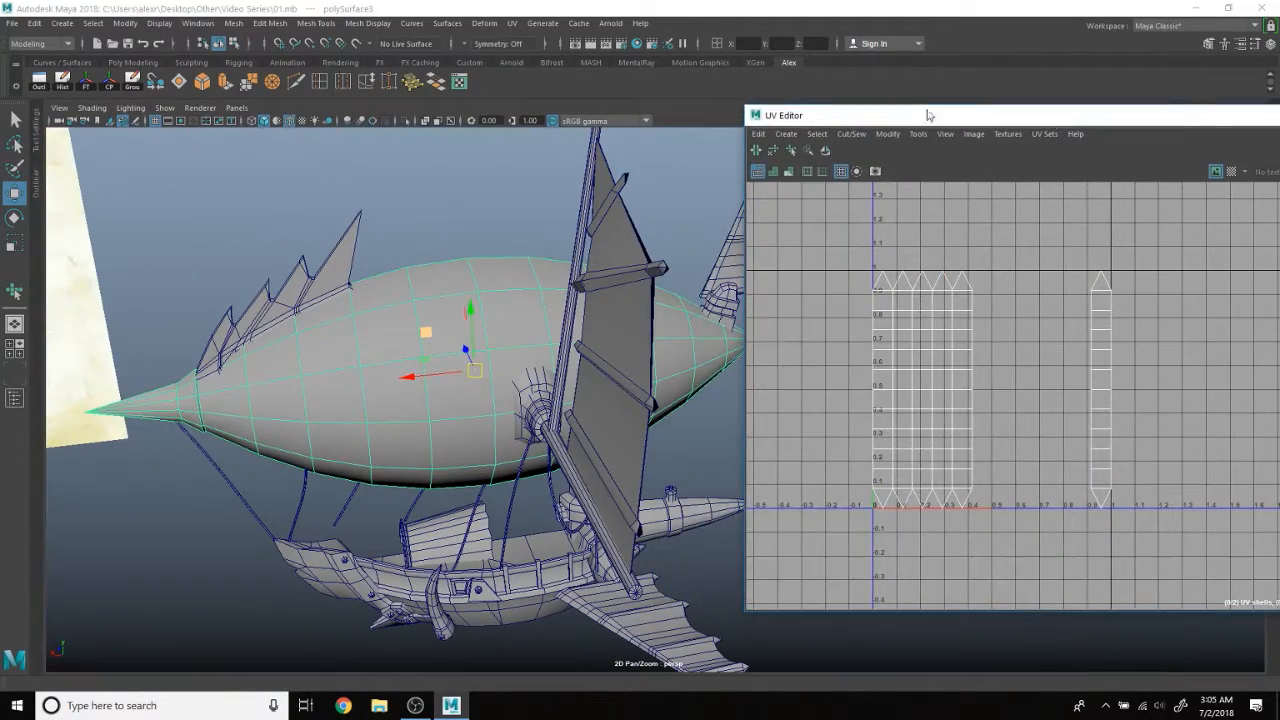
# Isolate the selected balloon and frame it in a side view.
pyautogui.click(406, 122)
pyautogui.keyDown('alt'); pyautogui.moveTo(426, 332); pyautogui.dragTo(483, 309); pyautogui.keyUp('alt')
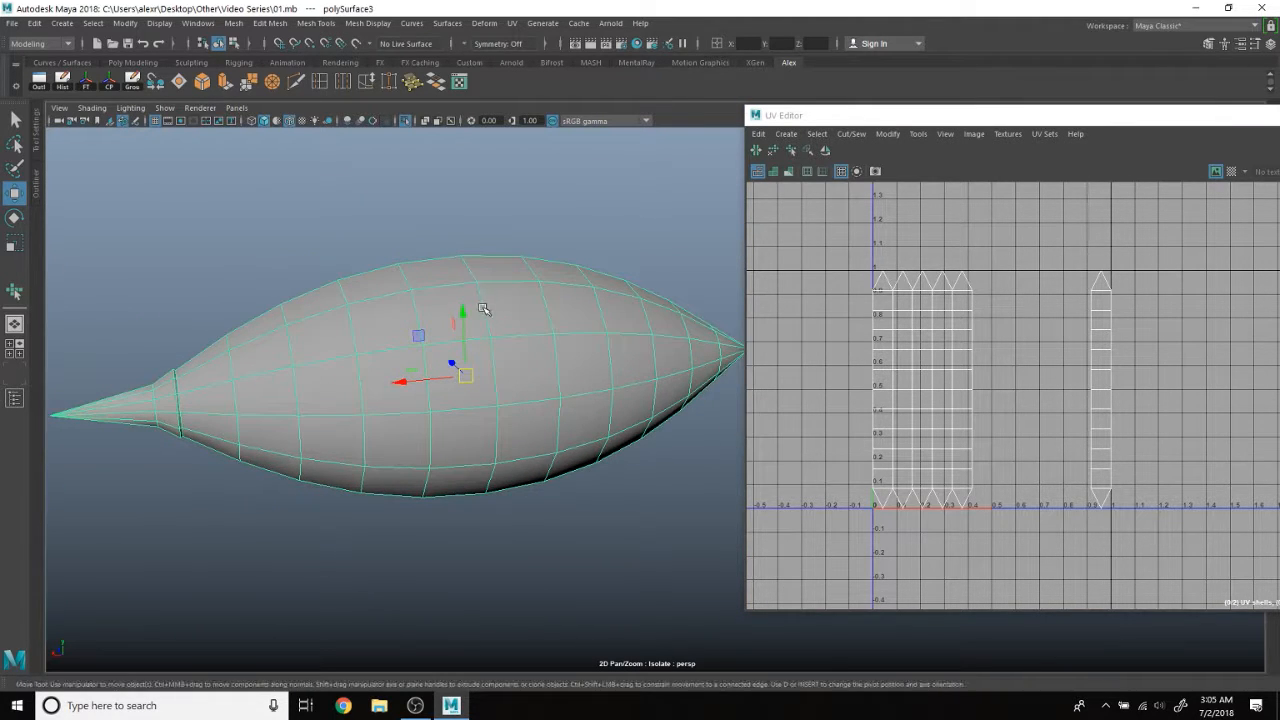
pyautogui.keyDown('alt'); pyautogui.moveTo(346, 332); pyautogui.dragTo(520, 326, button='middle'); pyautogui.keyUp('alt')
pyautogui.scroll(3, 520, 326)
pyautogui.keyDown('alt'); pyautogui.moveTo(388, 340); pyautogui.dragTo(353, 342, button='middle'); pyautogui.keyUp('alt')
pyautogui.keyDown('alt'); pyautogui.moveTo(622, 242); pyautogui.dragTo(560, 334); pyautogui.keyUp('alt')
pyautogui.press('f')
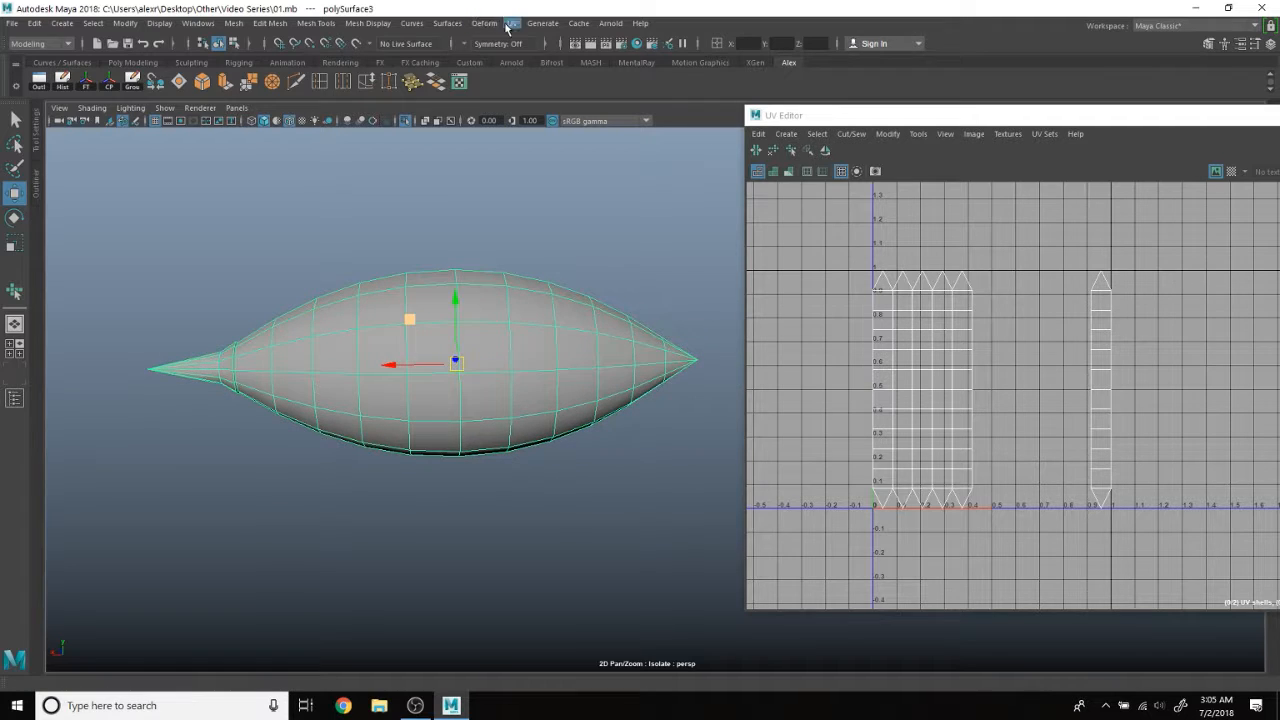
# Apply a planar UV projection to the balloon from the Z axis, fitted to the bounding box.
pyautogui.click(542, 22)
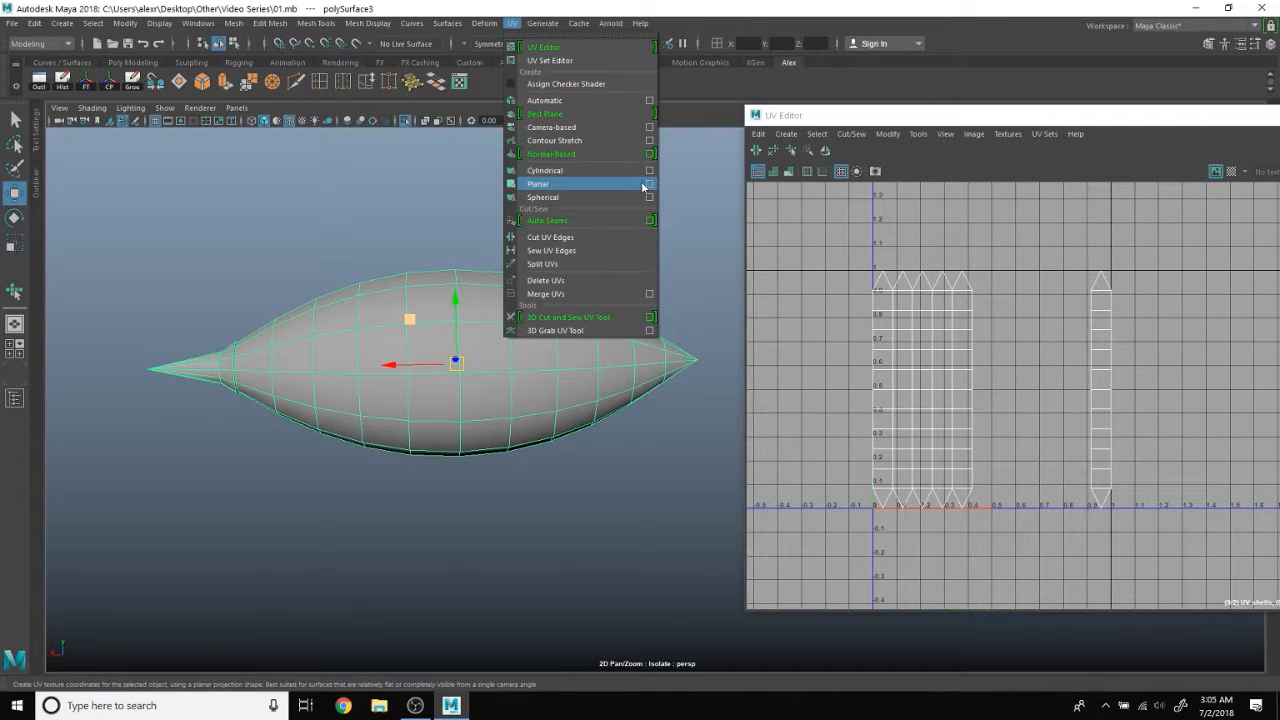
pyautogui.click(650, 184)
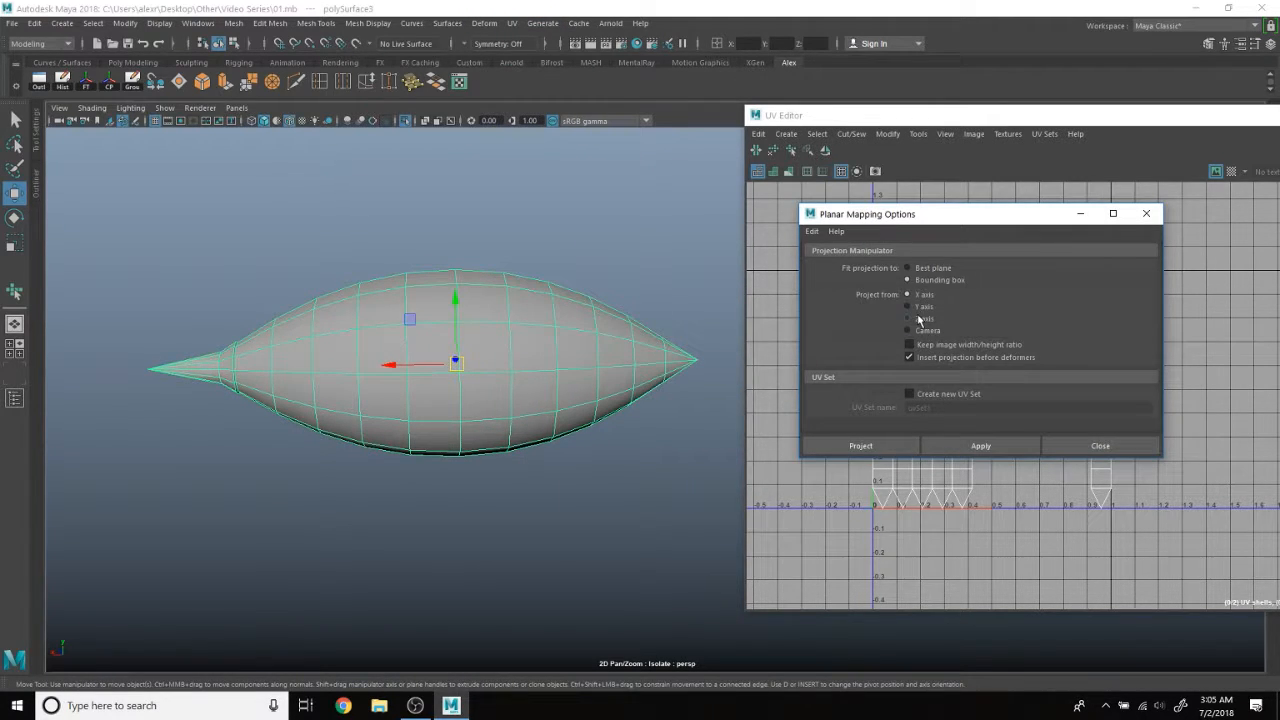
pyautogui.click(862, 445)
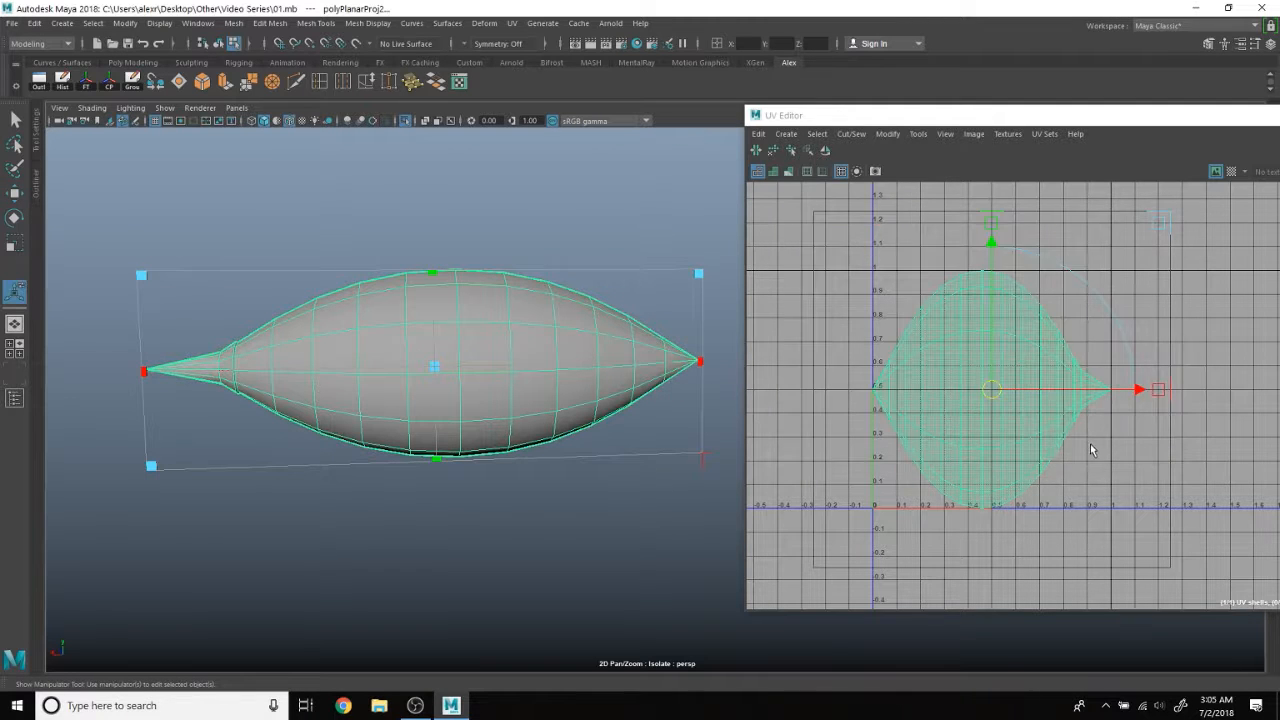
# Select the edge loop where the pointed tip's collar meets the balloon body and cut the UVs along it.
pyautogui.keyDown('alt'); pyautogui.moveTo(435, 368); pyautogui.dragTo(457, 366); pyautogui.keyUp('alt')
pyautogui.keyDown('alt'); pyautogui.moveTo(457, 366); pyautogui.dragTo(526, 351, button='middle'); pyautogui.keyUp('alt')
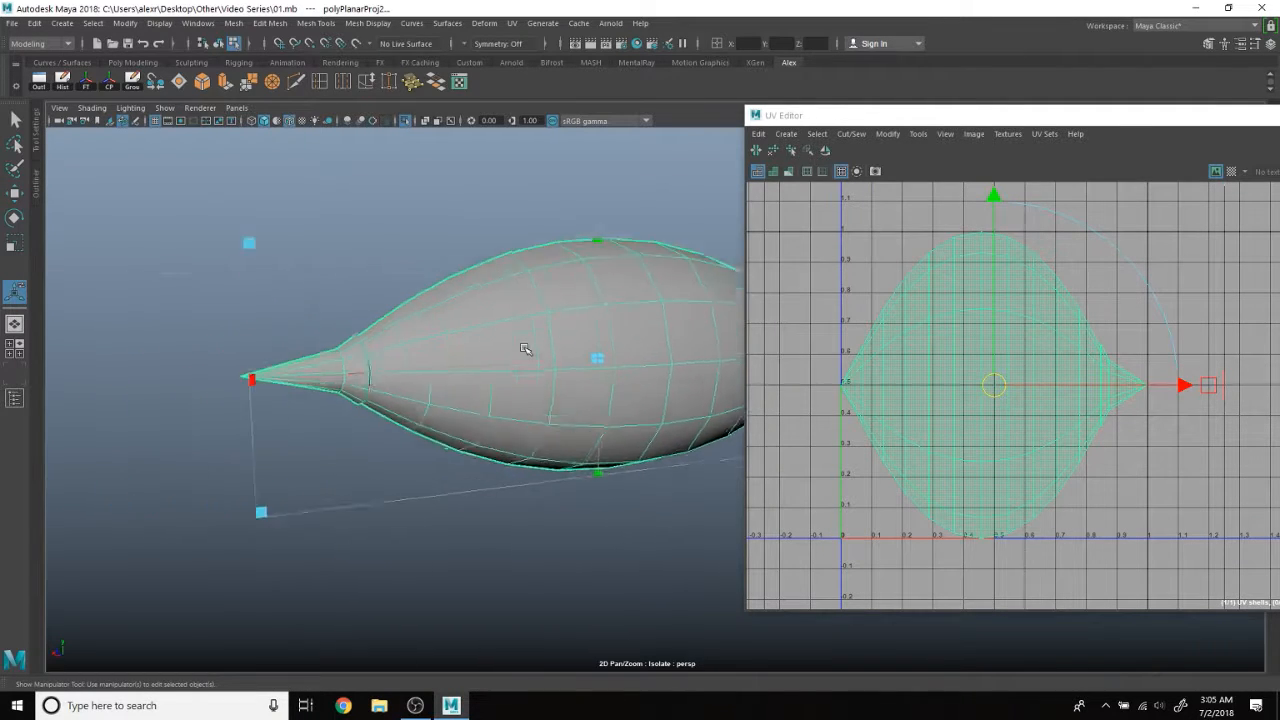
pyautogui.keyDown('alt'); pyautogui.moveTo(526, 351); pyautogui.dragTo(540, 350, button='right'); pyautogui.keyUp('alt')
pyautogui.keyDown('alt'); pyautogui.moveTo(540, 350); pyautogui.dragTo(471, 349); pyautogui.keyUp('alt')
pyautogui.keyDown('alt'); pyautogui.moveTo(408, 336); pyautogui.dragTo(491, 354, button='middle'); pyautogui.keyUp('alt')
pyautogui.scroll(3, 491, 354)
pyautogui.moveTo(272, 307); pyautogui.dragTo(262, 268, button='right')
pyautogui.scroll(3, 465, 381)
pyautogui.keyDown('alt'); pyautogui.moveTo(234, 319); pyautogui.dragTo(417, 382, button='middle'); pyautogui.keyUp('alt')
pyautogui.click(399, 372)
pyautogui.moveTo(566, 388)
pyautogui.keyDown('alt'); pyautogui.mouseDown()
pyautogui.moveTo(566, 323)
pyautogui.moveTo(546, 394)
pyautogui.mouseUp(); pyautogui.keyUp('alt')
pyautogui.keyDown('alt'); pyautogui.moveTo(547, 374); pyautogui.dragTo(404, 366, button='middle'); pyautogui.keyUp('alt')
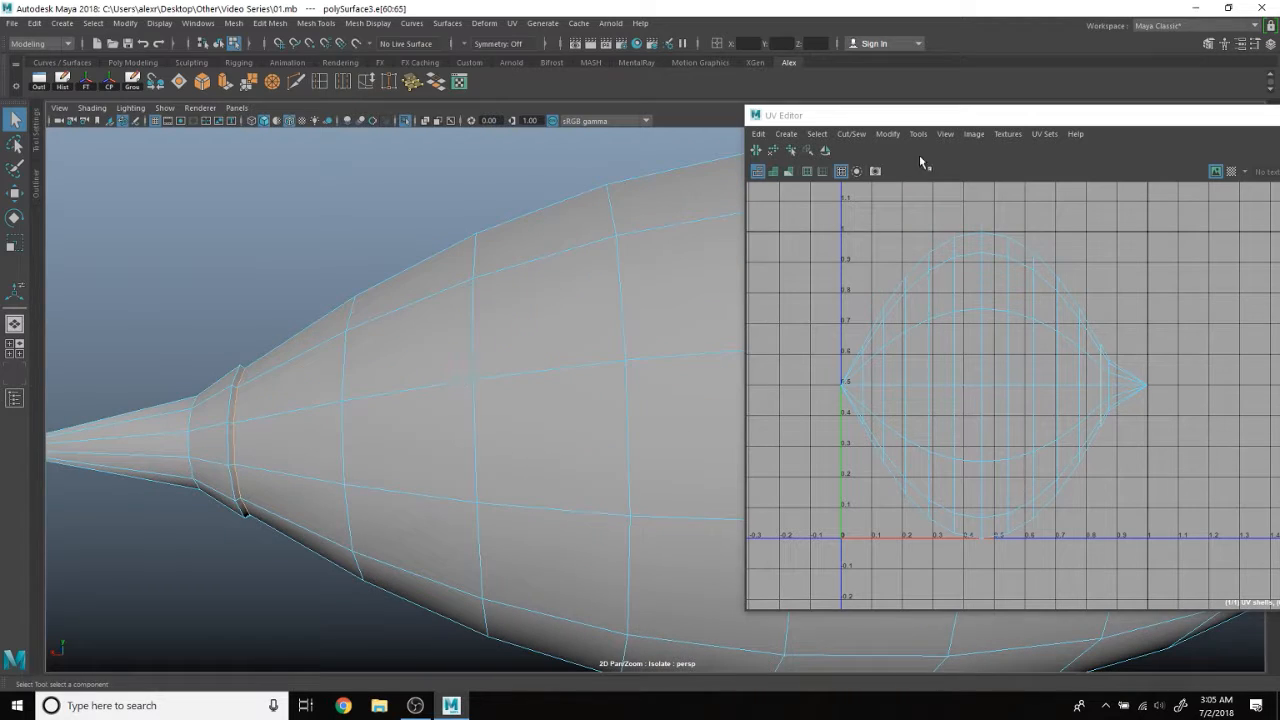
pyautogui.click(757, 151)
# Select the balloon body's UV shell and unfold it.
pyautogui.scroll(-3, 1062, 382)
pyautogui.keyDown('alt'); pyautogui.moveTo(1062, 382); pyautogui.dragTo(1036, 368, button='middle'); pyautogui.keyUp('alt')
pyautogui.moveTo(1034, 363); pyautogui.dragTo(1010, 347, button='right')
pyautogui.click(1025, 359)
pyautogui.press('w')
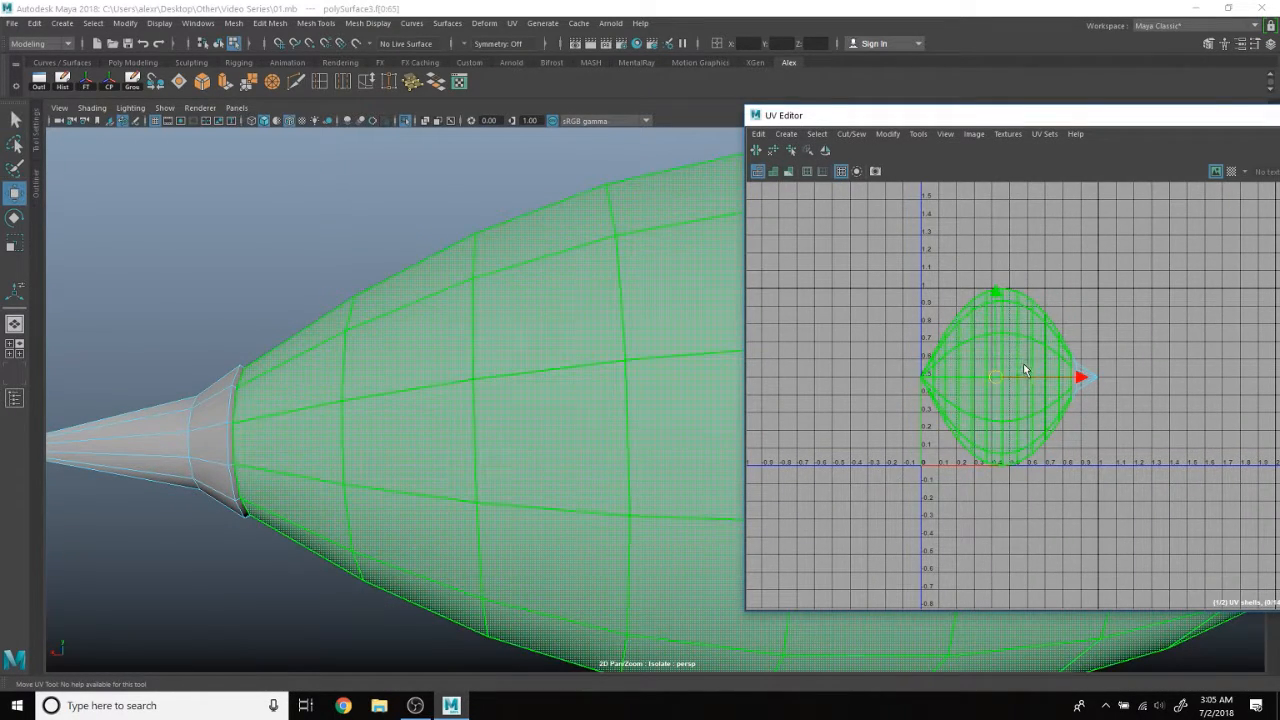
pyautogui.scroll(3, 1024, 364)
pyautogui.click(772, 153)
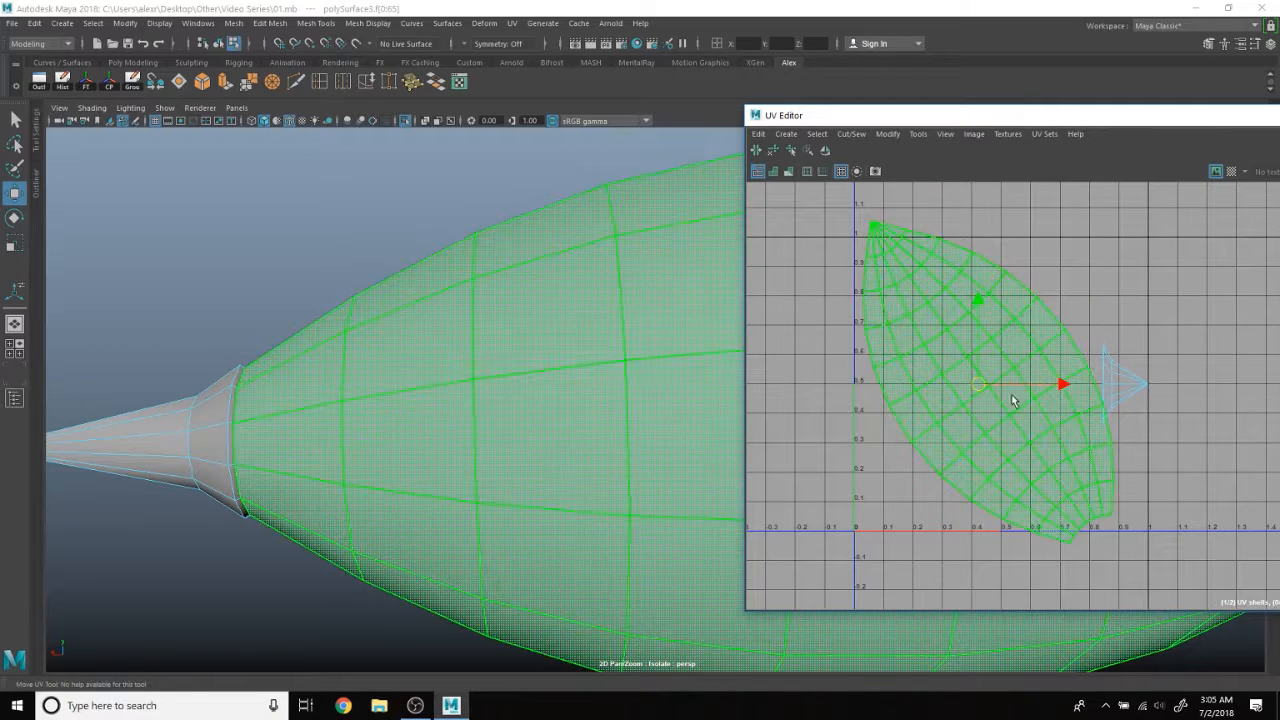
# Reduce the body's shell to about half size further left in the UV square, and unfold the pointed tip's shell.
pyautogui.moveTo(975, 390); pyautogui.dragTo(916, 362)
pyautogui.click(1118, 393)
pyautogui.press('g')
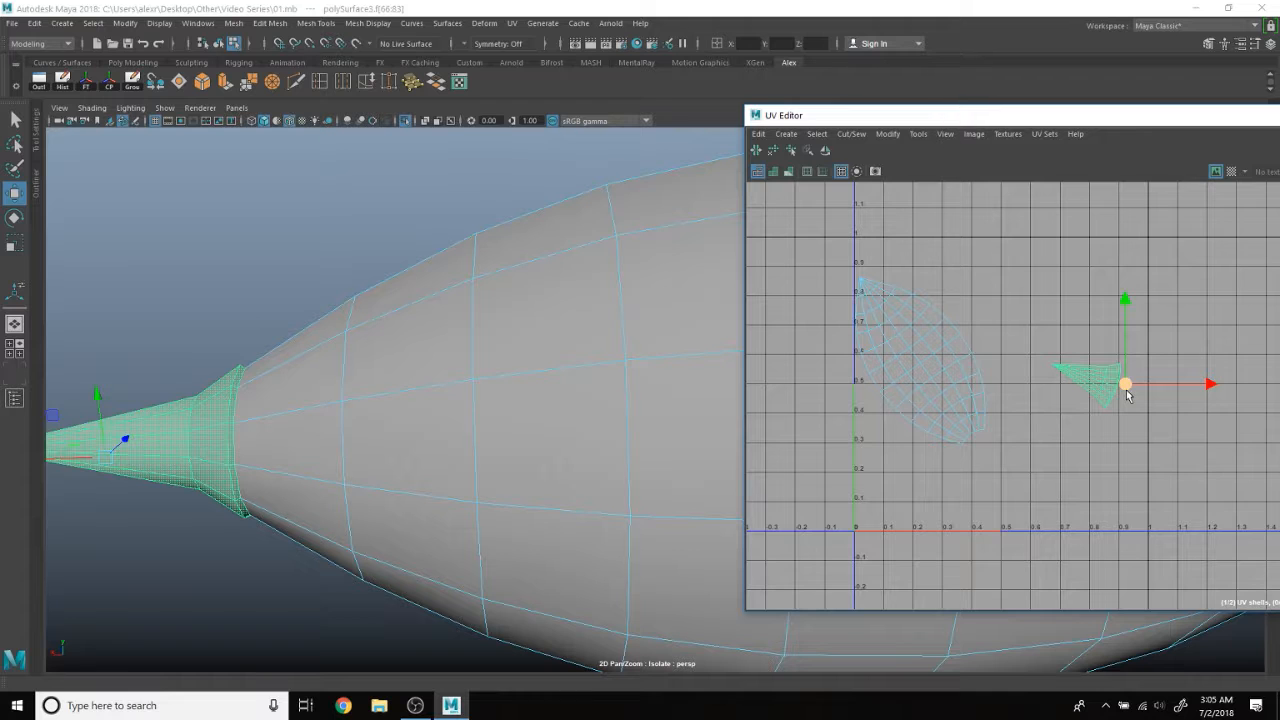
# Select the UVs of the balloon body and the pointed tip and unfold them further with the Smooth UV tool.
pyautogui.scroll(4, 1124, 390)
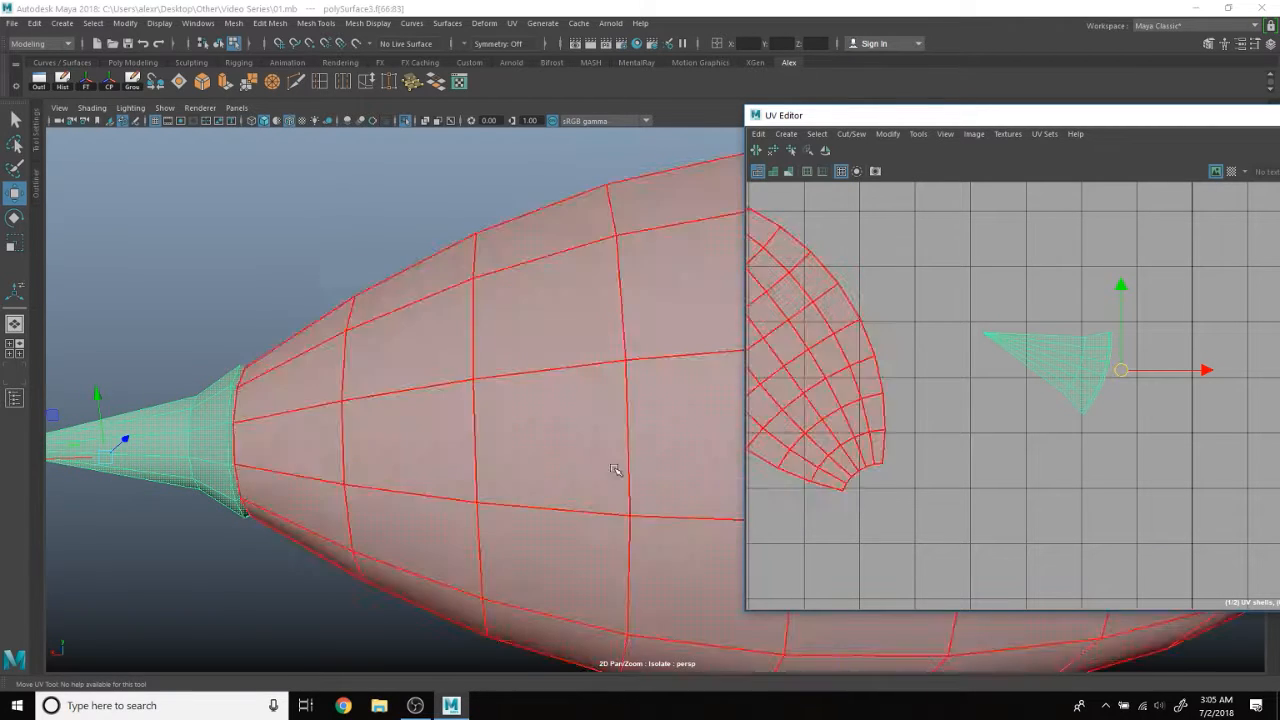
pyautogui.scroll(-5, 560, 428)
pyautogui.keyDown('alt'); pyautogui.moveTo(557, 426); pyautogui.dragTo(326, 391, button='middle'); pyautogui.keyUp('alt')
pyautogui.keyDown('alt'); pyautogui.moveTo(326, 391); pyautogui.dragTo(395, 406); pyautogui.keyUp('alt')
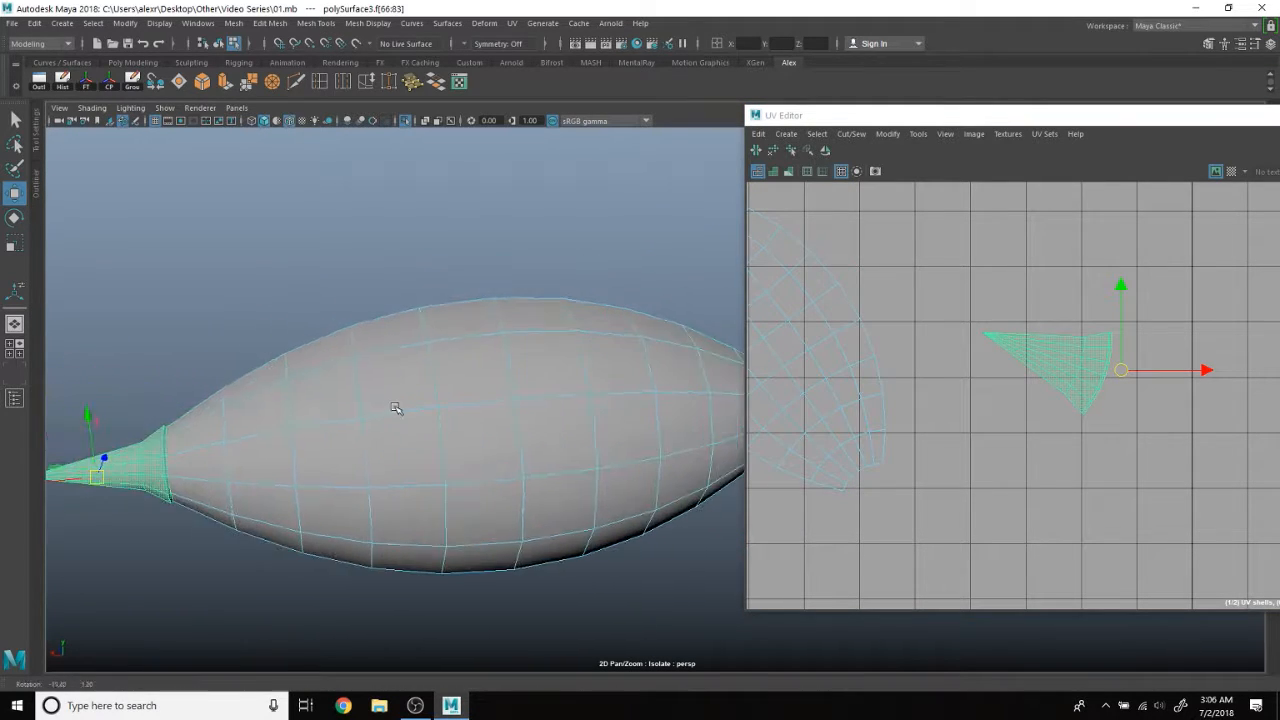
pyautogui.scroll(-4, 480, 406)
pyautogui.keyDown('alt'); pyautogui.moveTo(486, 406); pyautogui.dragTo(377, 398, button='middle'); pyautogui.keyUp('alt')
pyautogui.scroll(1, 943, 346)
pyautogui.scroll(-5, 943, 346)
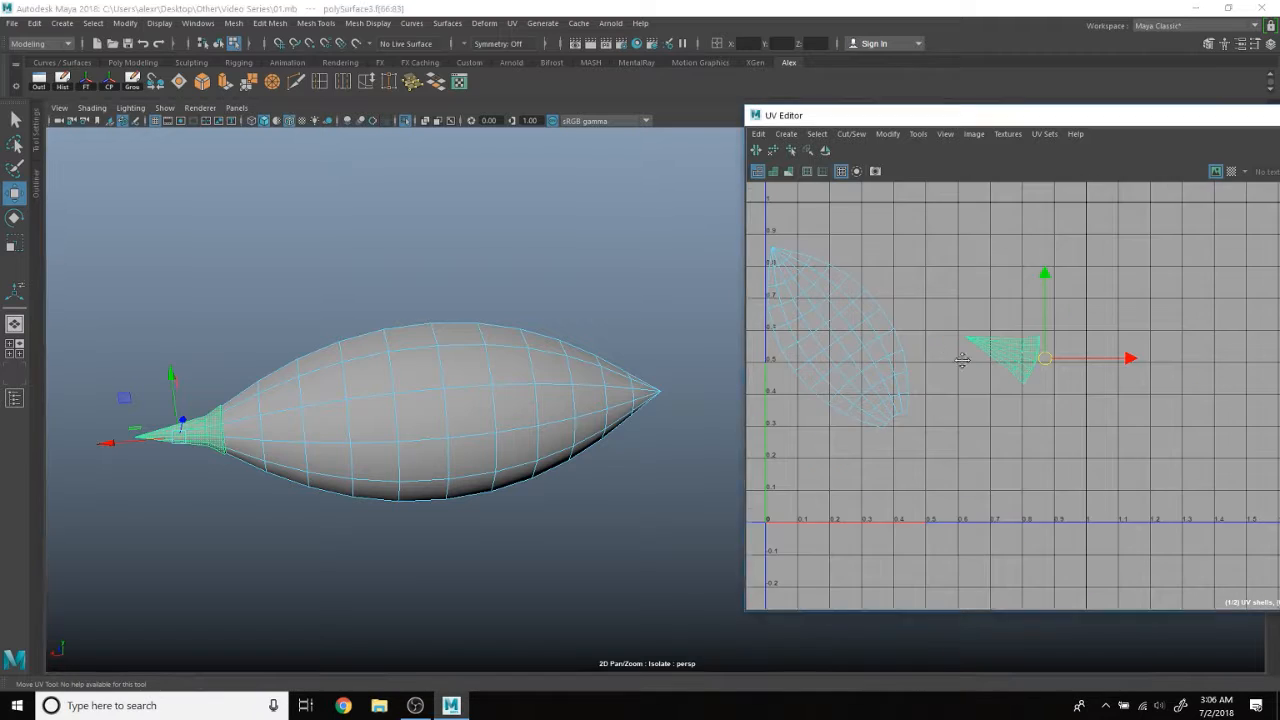
pyautogui.keyDown('alt'); pyautogui.moveTo(953, 356); pyautogui.dragTo(992, 378, button='middle'); pyautogui.keyUp('alt')
pyautogui.moveTo(883, 331); pyautogui.dragTo(930, 332, button='right')
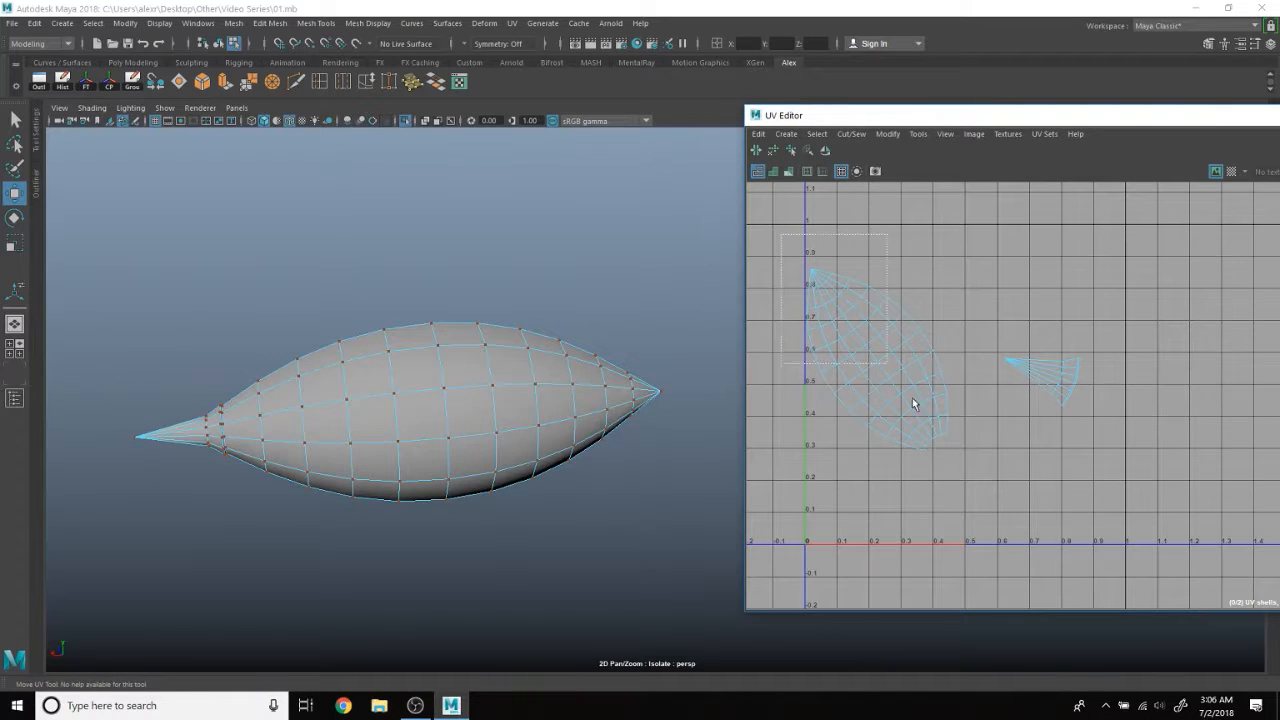
pyautogui.moveTo(955, 458); pyautogui.dragTo(957, 460)
pyautogui.click(791, 151)
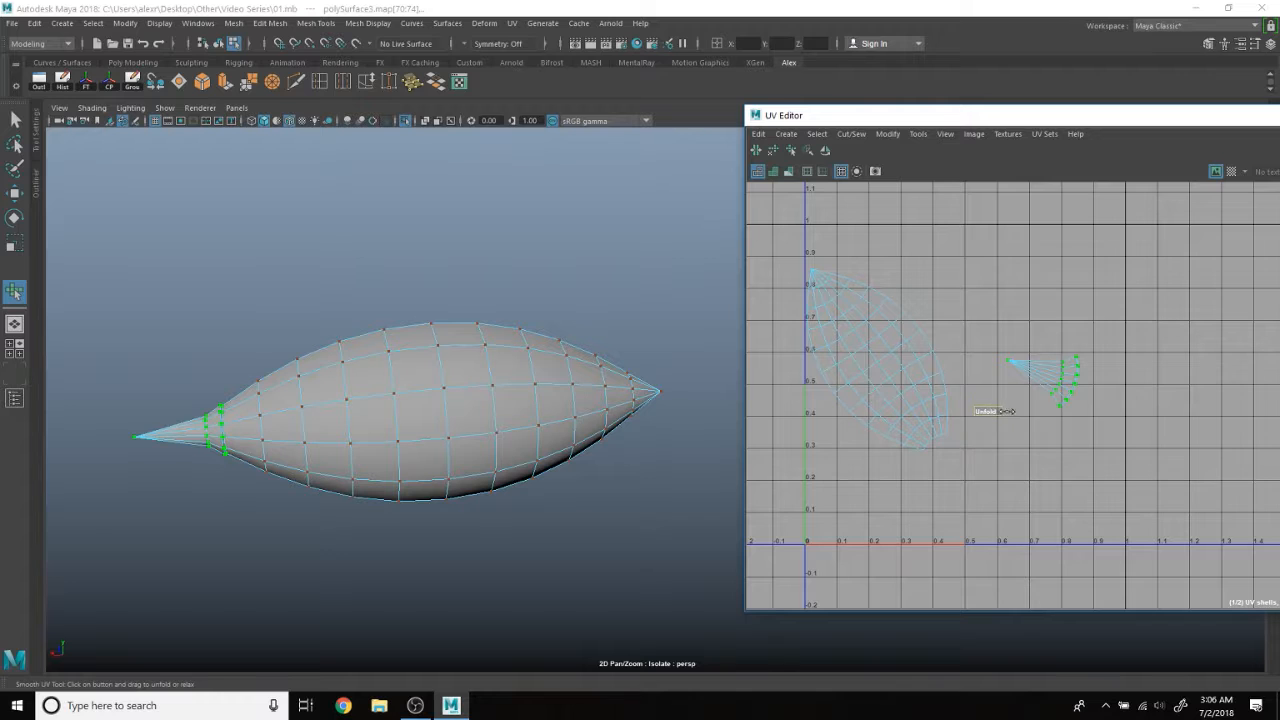
pyautogui.moveTo(1003, 412); pyautogui.dragTo(1165, 415)
# Check the balloon's UVs for distortion with the checker map, and turn the map off again.
pyautogui.scroll(4, 1094, 443)
pyautogui.click(1036, 433)
pyautogui.keyDown('alt'); pyautogui.moveTo(1036, 433); pyautogui.dragTo(1120, 511, button='middle'); pyautogui.keyUp('alt')
pyautogui.scroll(-2, 1121, 512)
pyautogui.keyDown('alt'); pyautogui.moveTo(1060, 470); pyautogui.dragTo(1050, 432, button='middle'); pyautogui.keyUp('alt')
pyautogui.click(1231, 171)
pyautogui.keyDown('alt'); pyautogui.moveTo(440, 340); pyautogui.dragTo(476, 354); pyautogui.keyUp('alt')
pyautogui.click(1232, 172)
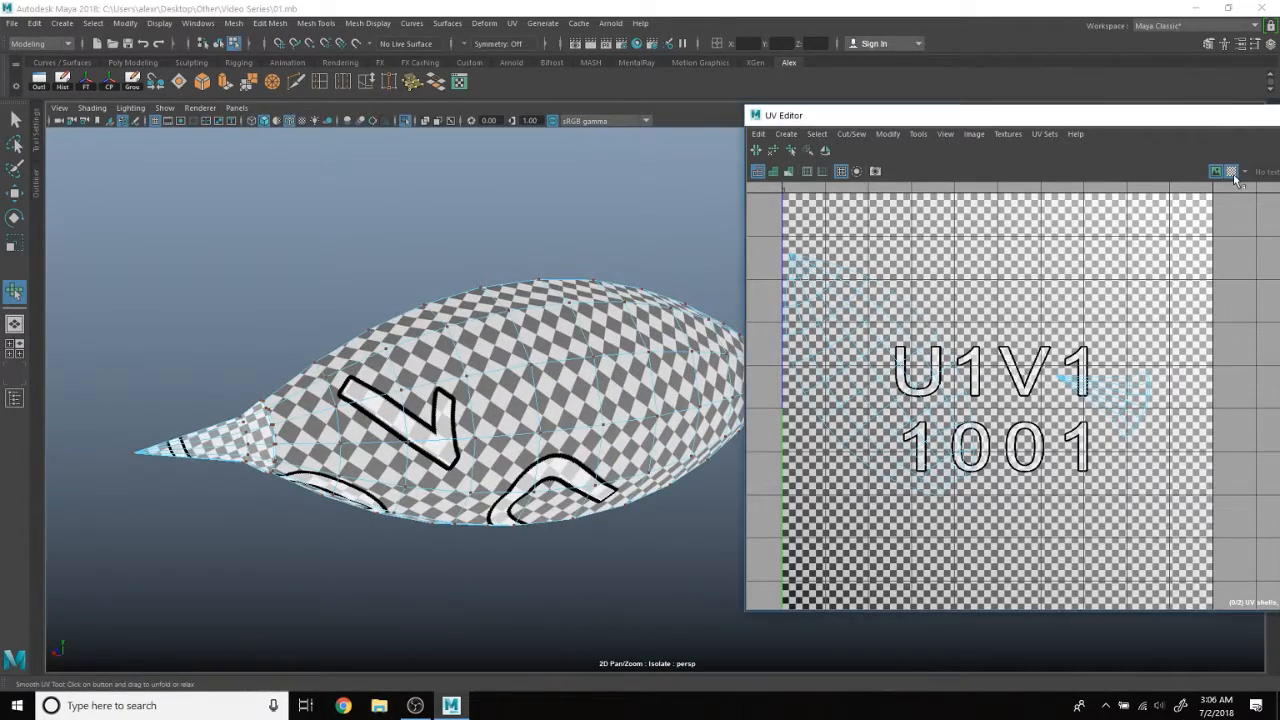
# Select the balloon body's UV shell and rotate it so that it lies horizontally.
pyautogui.scroll(-1, 1040, 384)
pyautogui.moveTo(957, 382); pyautogui.dragTo(932, 366, button='right')
pyautogui.click(932, 371)
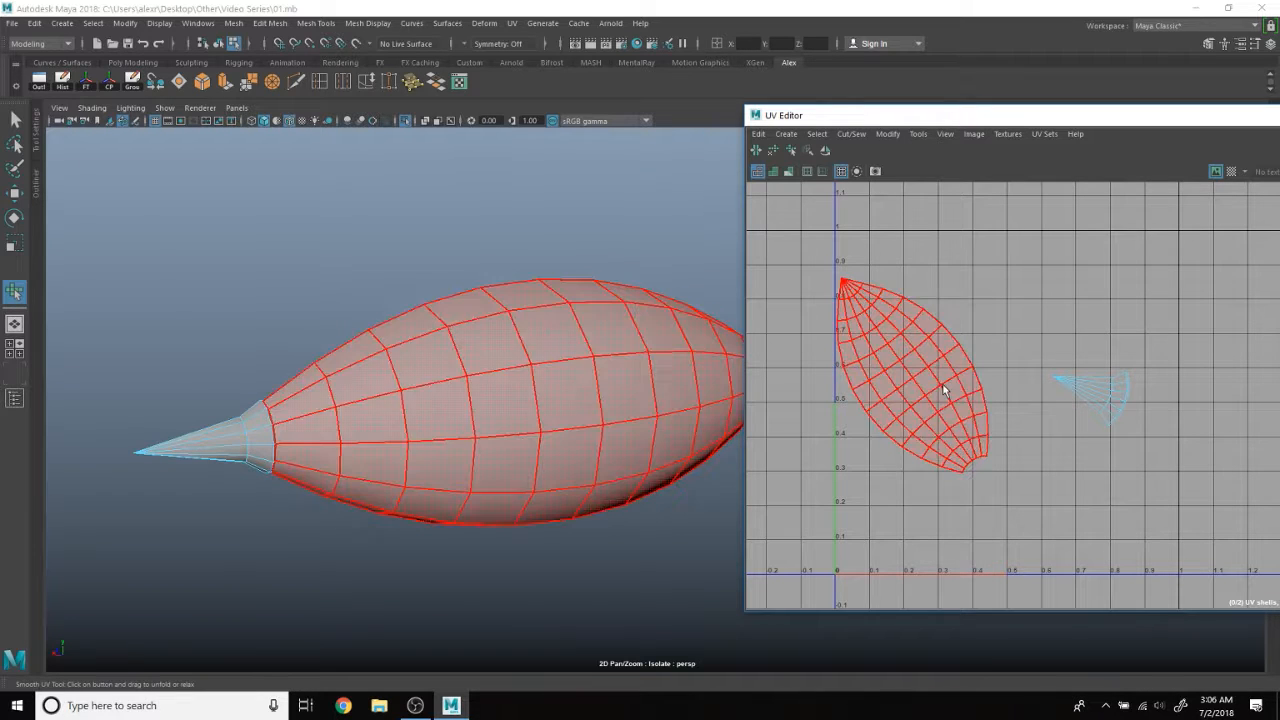
pyautogui.press('e')
pyautogui.click(955, 404)
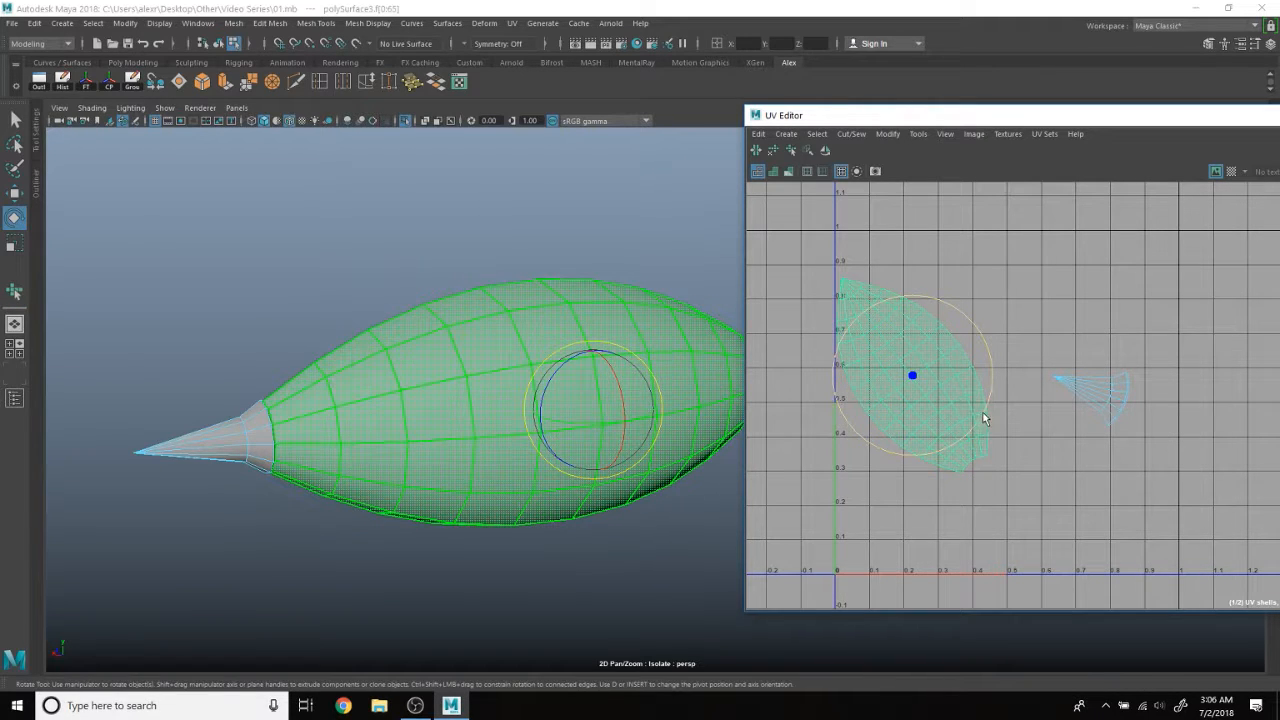
pyautogui.moveTo(984, 414); pyautogui.dragTo(865, 390)
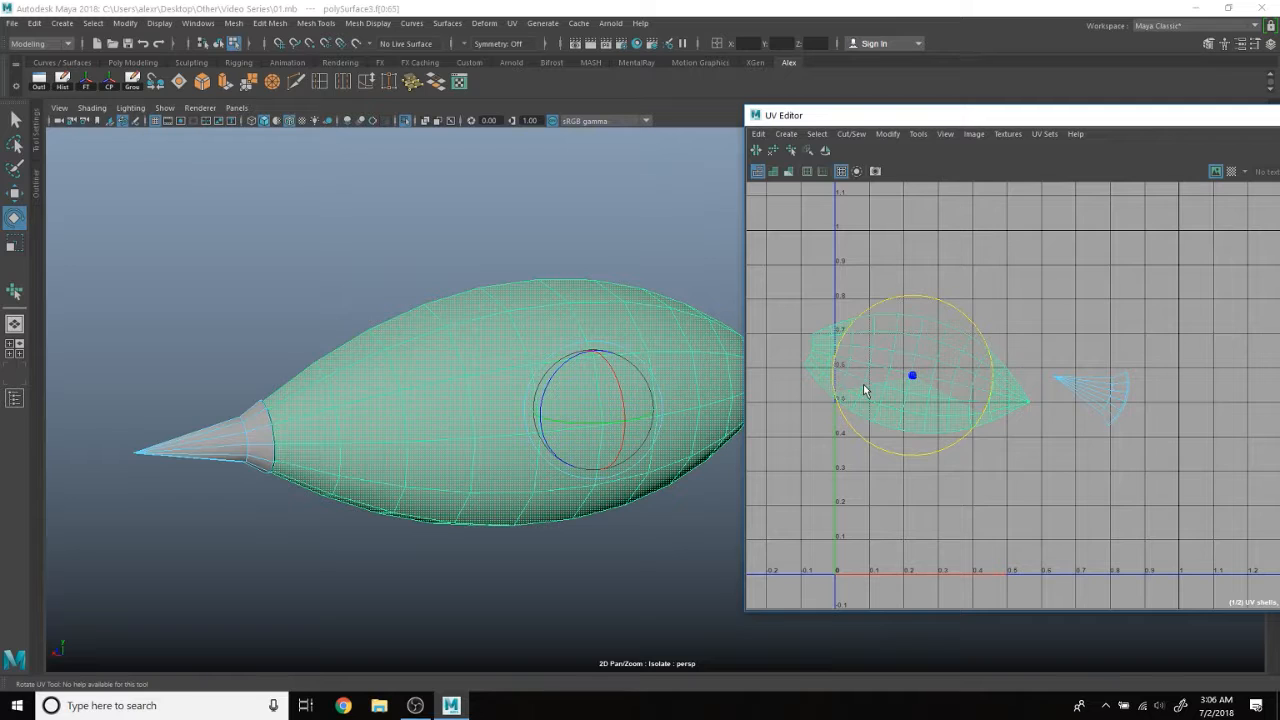
# Move the pointed tip's UV shell to the blunt end of the body's shell, rotating and scaling it to line up.
pyautogui.press('w')
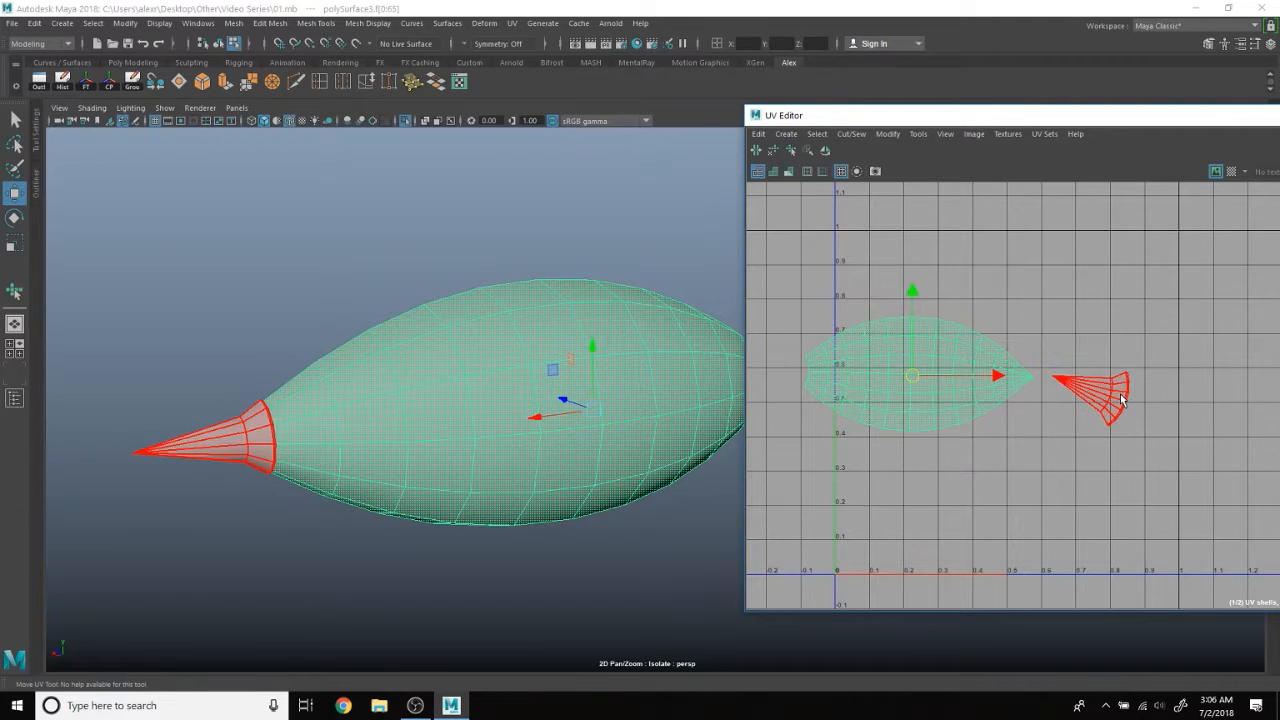
pyautogui.click(1100, 392)
pyautogui.moveTo(1100, 392); pyautogui.dragTo(948, 410)
pyautogui.press('e')
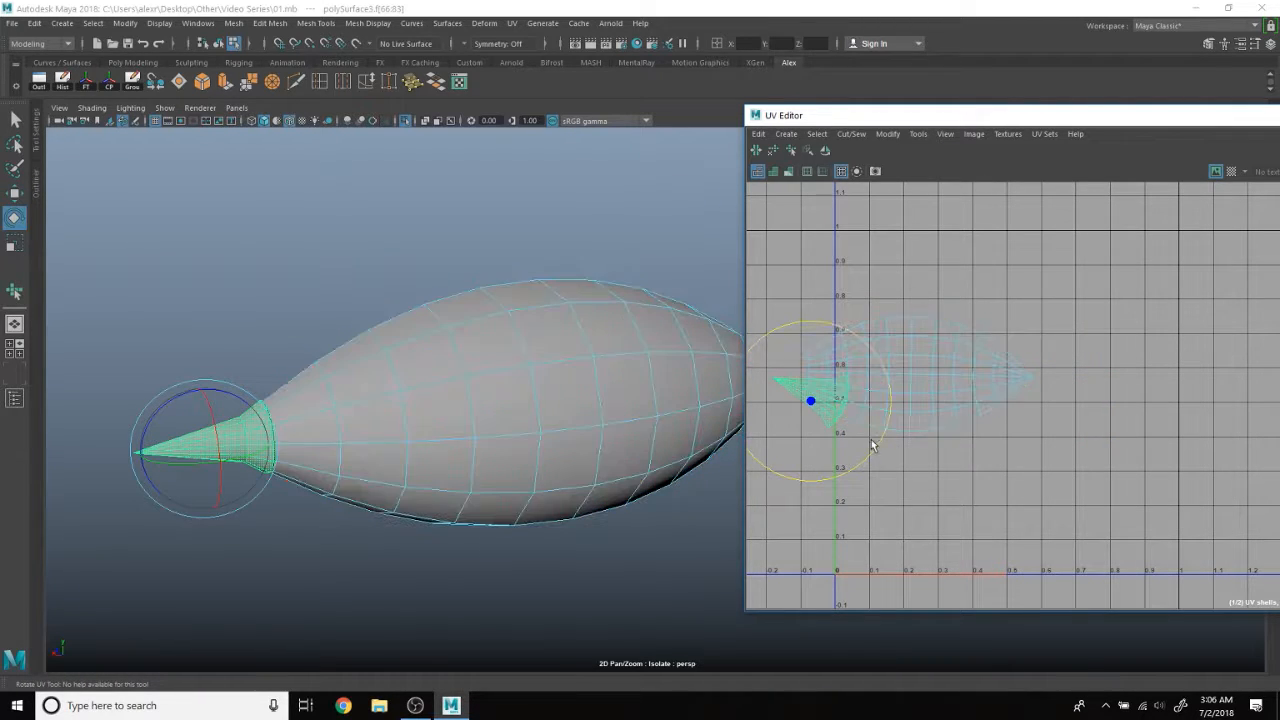
pyautogui.press('r')
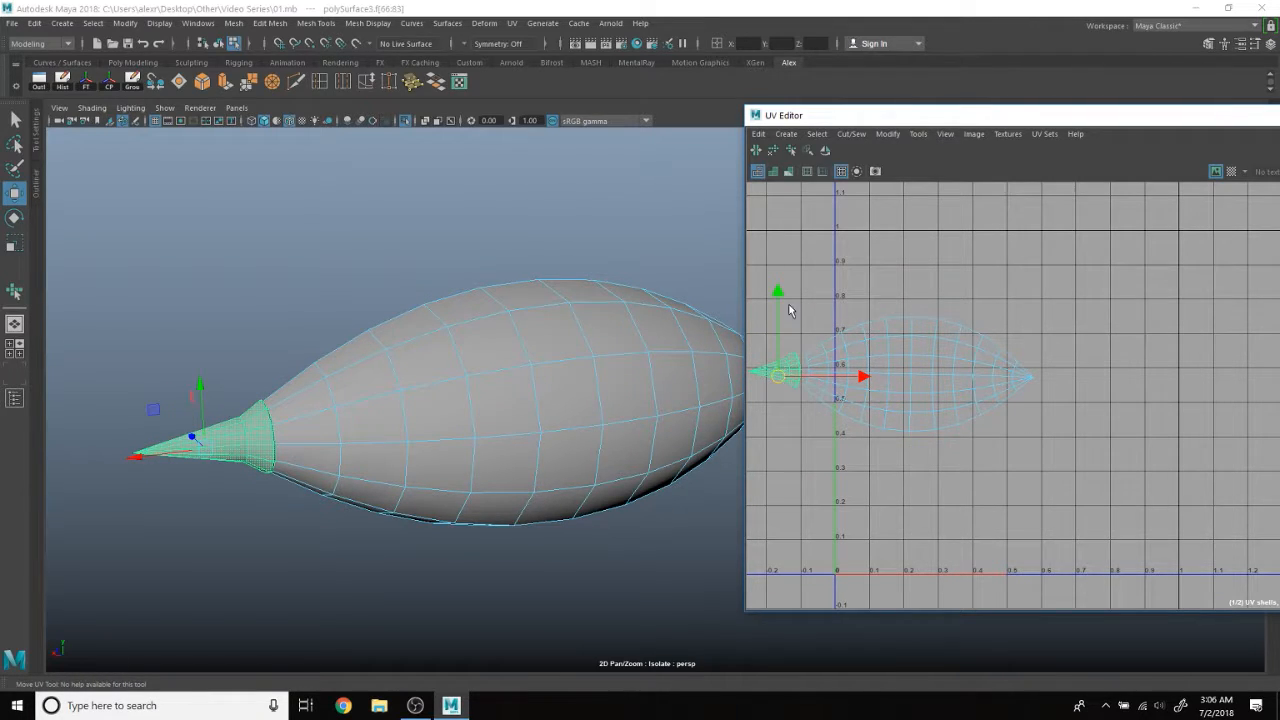
# Select both balloon UV shells, scale them down together, and move them right outside the 0 to 1 UV space.
pyautogui.moveTo(789, 306); pyautogui.dragTo(936, 424)
pyautogui.press('r')
pyautogui.moveTo(891, 376); pyautogui.dragTo(1198, 388)
pyautogui.scroll(-2, 940, 390)
pyautogui.press('w')
pyautogui.scroll(-2, 615, 298)
pyautogui.click(589, 251)
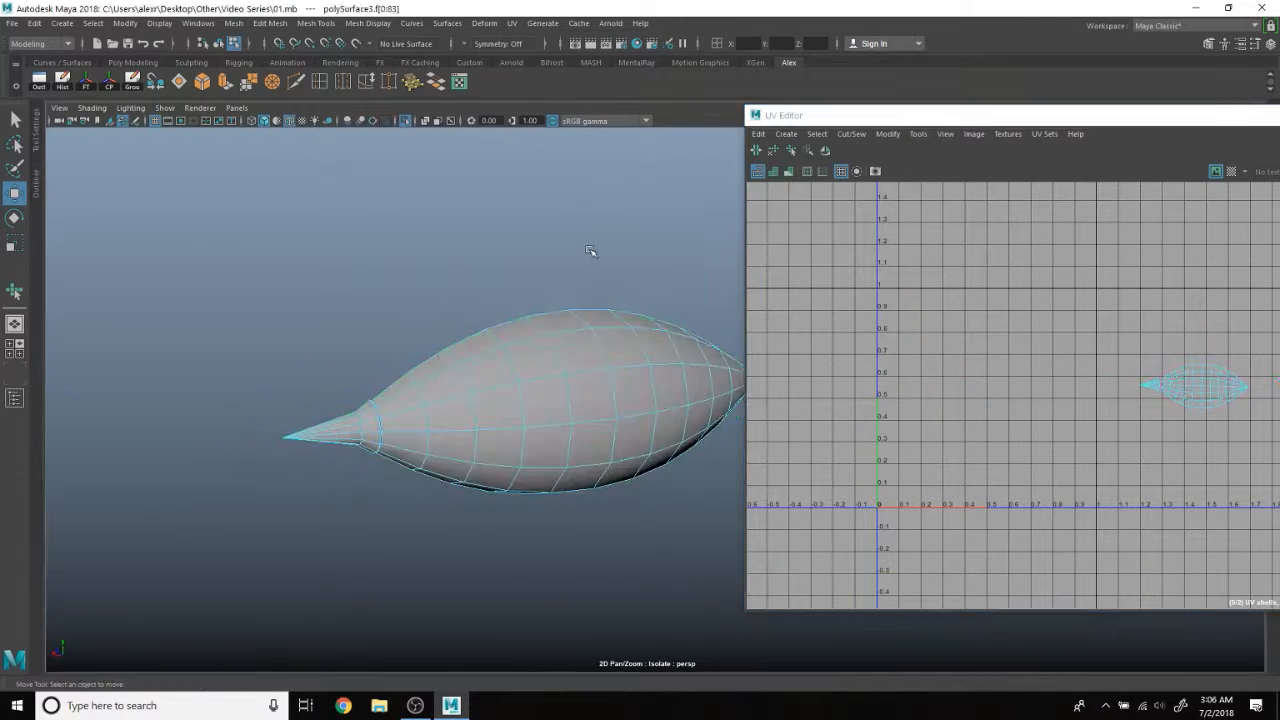
# Turn off the isolated view of the balloon and return to object selection.
pyautogui.keyDown('alt'); pyautogui.moveTo(603, 247); pyautogui.dragTo(444, 210, button='middle'); pyautogui.keyUp('alt')
pyautogui.click(408, 122)
pyautogui.scroll(-3, 480, 300)
pyautogui.moveTo(480, 300)
pyautogui.keyDown('alt'); pyautogui.mouseDown()
pyautogui.moveTo(526, 309)
pyautogui.moveTo(406, 331)
pyautogui.moveTo(459, 307)
pyautogui.mouseUp(); pyautogui.keyUp('alt')
pyautogui.scroll(4, 526, 309)
pyautogui.keyDown('alt'); pyautogui.moveTo(459, 307); pyautogui.dragTo(433, 348, button='middle'); pyautogui.keyUp('alt')
pyautogui.keyDown('alt'); pyautogui.moveTo(433, 348); pyautogui.dragTo(492, 340); pyautogui.keyUp('alt')
pyautogui.moveTo(403, 237); pyautogui.dragTo(463, 217, button='right')
pyautogui.click(437, 220)
# Select the stepped mount at the base of the tail fin, near the balloon's rear point.
pyautogui.keyDown('alt'); pyautogui.moveTo(735, 305); pyautogui.dragTo(664, 304); pyautogui.keyUp('alt')
pyautogui.keyDown('alt'); pyautogui.moveTo(664, 304); pyautogui.dragTo(602, 398, button='middle'); pyautogui.keyUp('alt')
pyautogui.scroll(2, 602, 398)
pyautogui.click(470, 461)
pyautogui.keyDown('alt'); pyautogui.moveTo(547, 455); pyautogui.dragTo(575, 400, button='middle'); pyautogui.keyUp('alt')
pyautogui.scroll(1, 575, 400)
pyautogui.scroll(3, 575, 400)
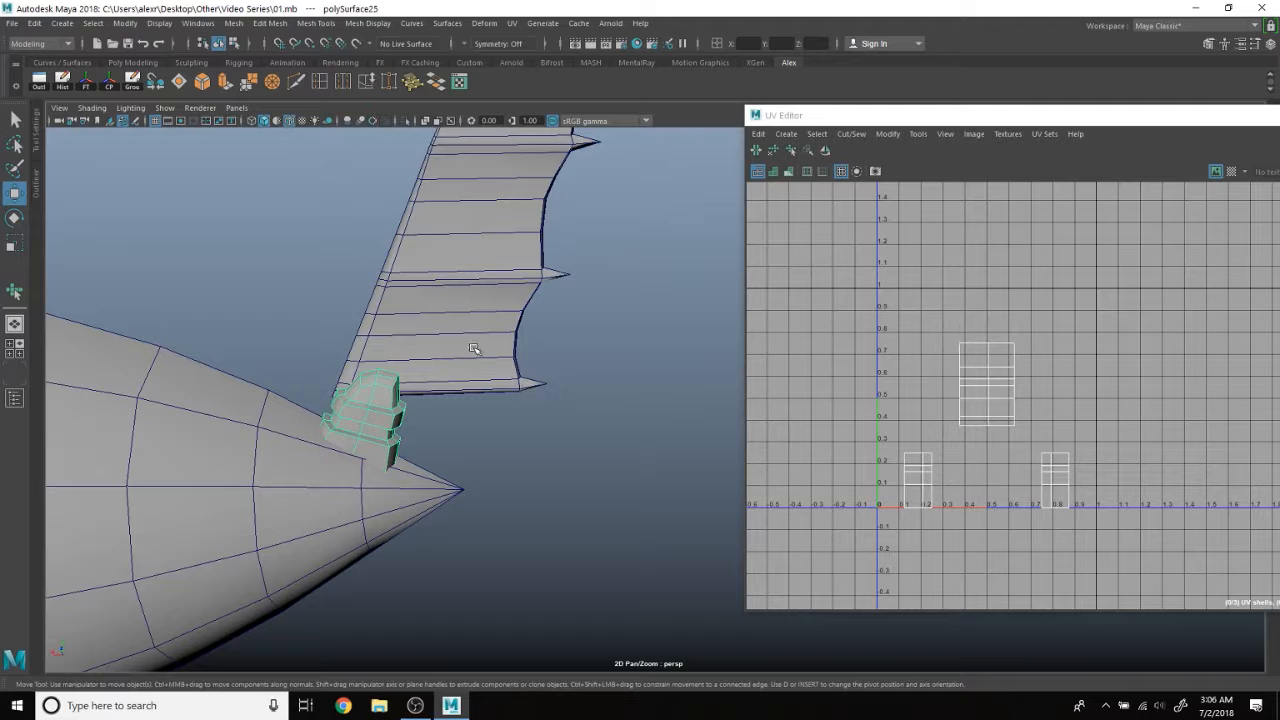
# Isolate the tail fin's mount and frame it from the side.
pyautogui.click(405, 122)
pyautogui.scroll(3, 377, 480)
pyautogui.keyDown('alt'); pyautogui.moveTo(307, 458); pyautogui.dragTo(452, 435, button='middle'); pyautogui.keyUp('alt')
pyautogui.press('f')
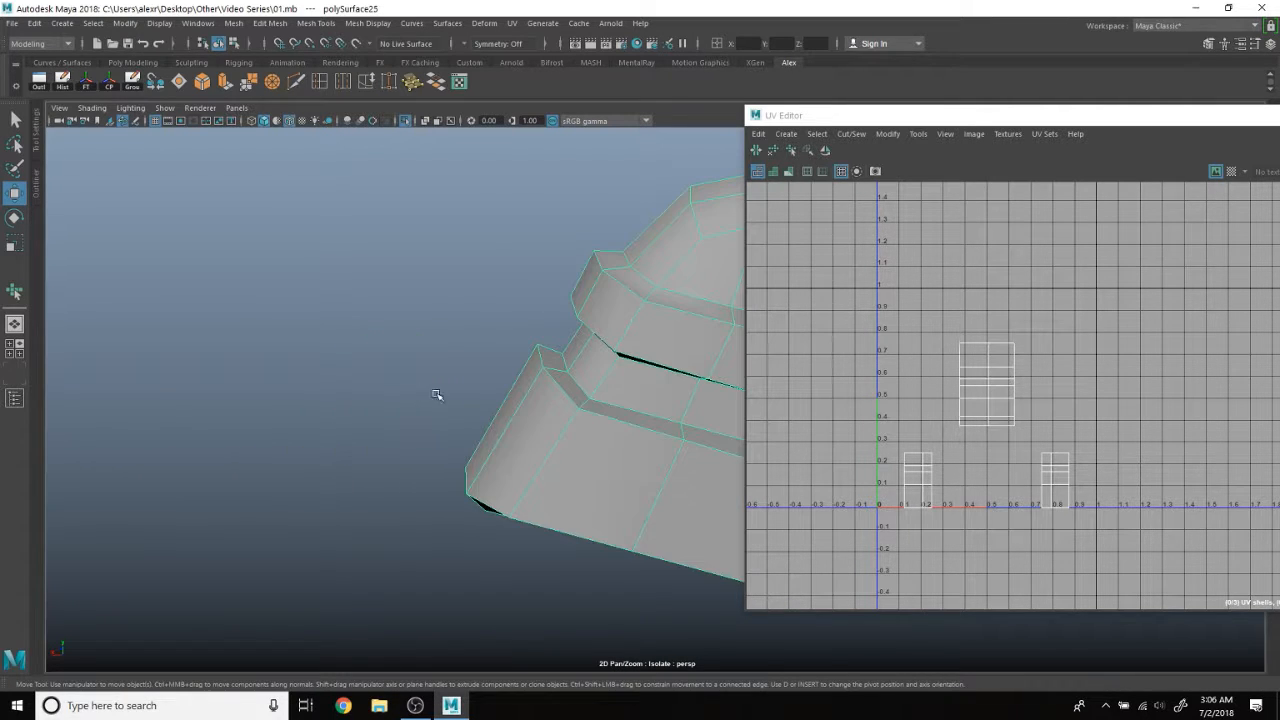
pyautogui.keyDown('alt'); pyautogui.moveTo(650, 393); pyautogui.dragTo(400, 340); pyautogui.keyUp('alt')
# Apply a planar UV projection to the mount and unfold the resulting shell.
pyautogui.click(512, 23)
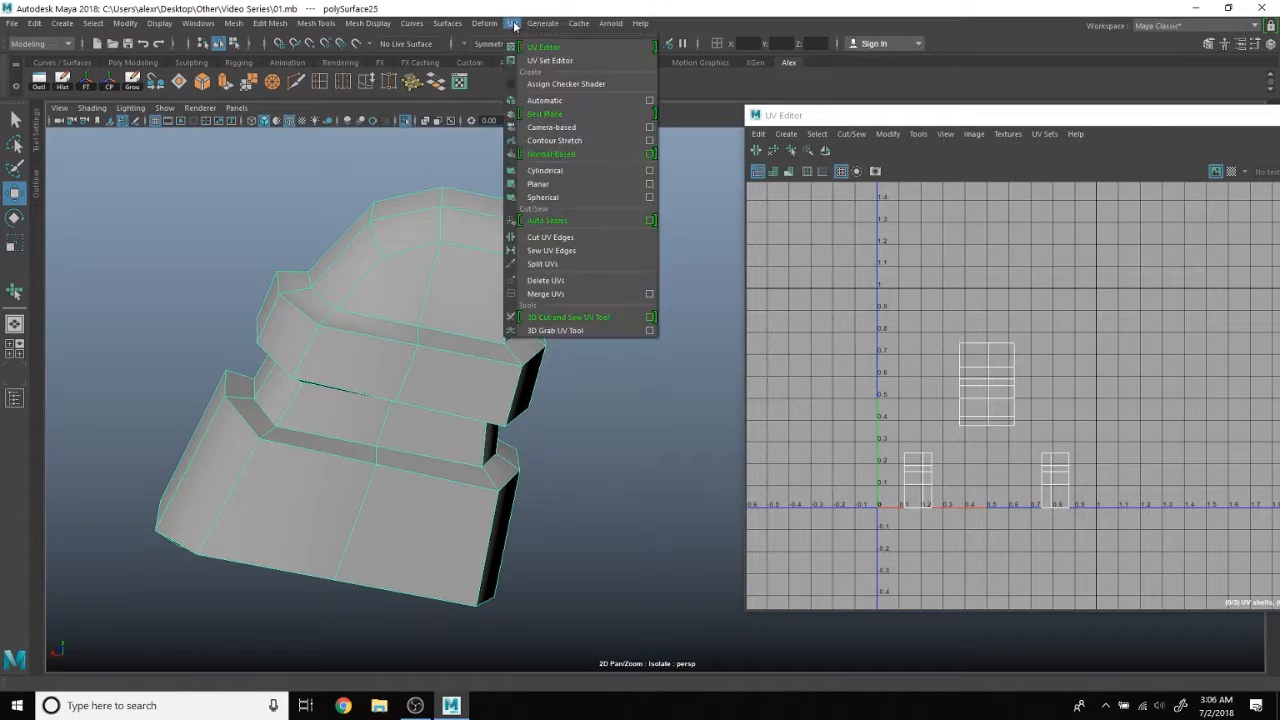
pyautogui.click(589, 186)
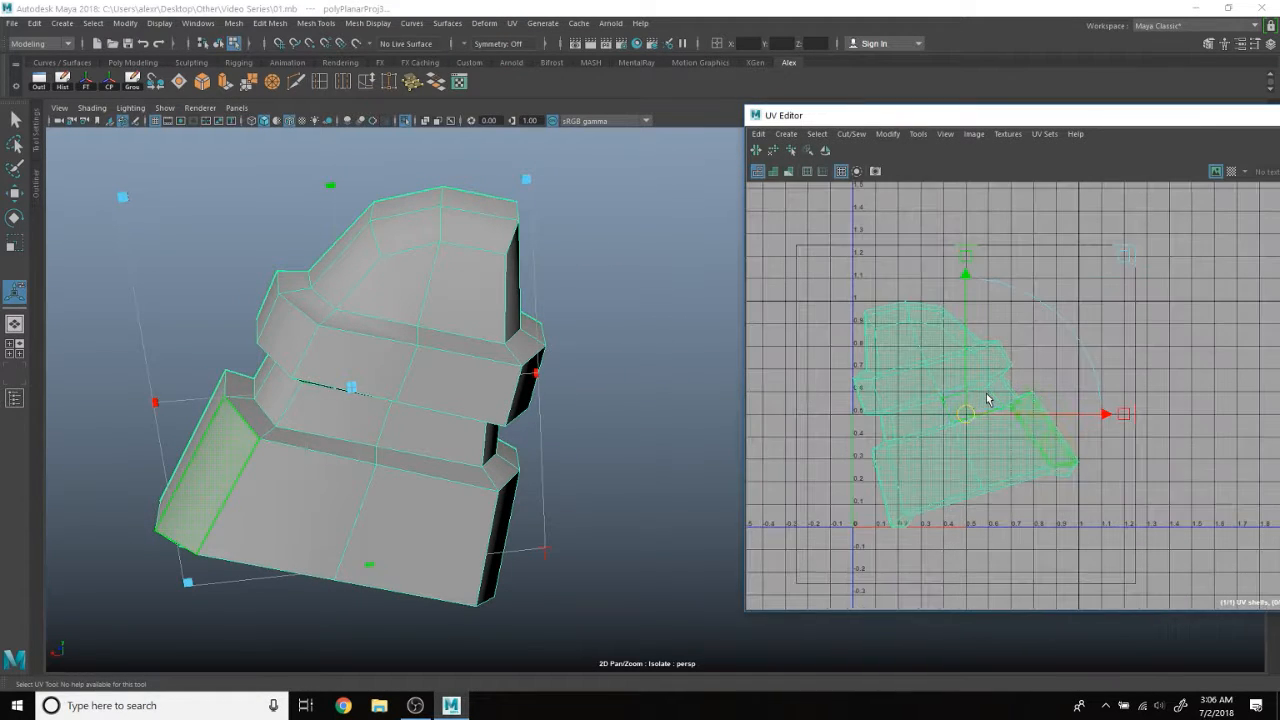
pyautogui.keyDown('alt'); pyautogui.moveTo(566, 327); pyautogui.dragTo(595, 313); pyautogui.keyUp('alt')
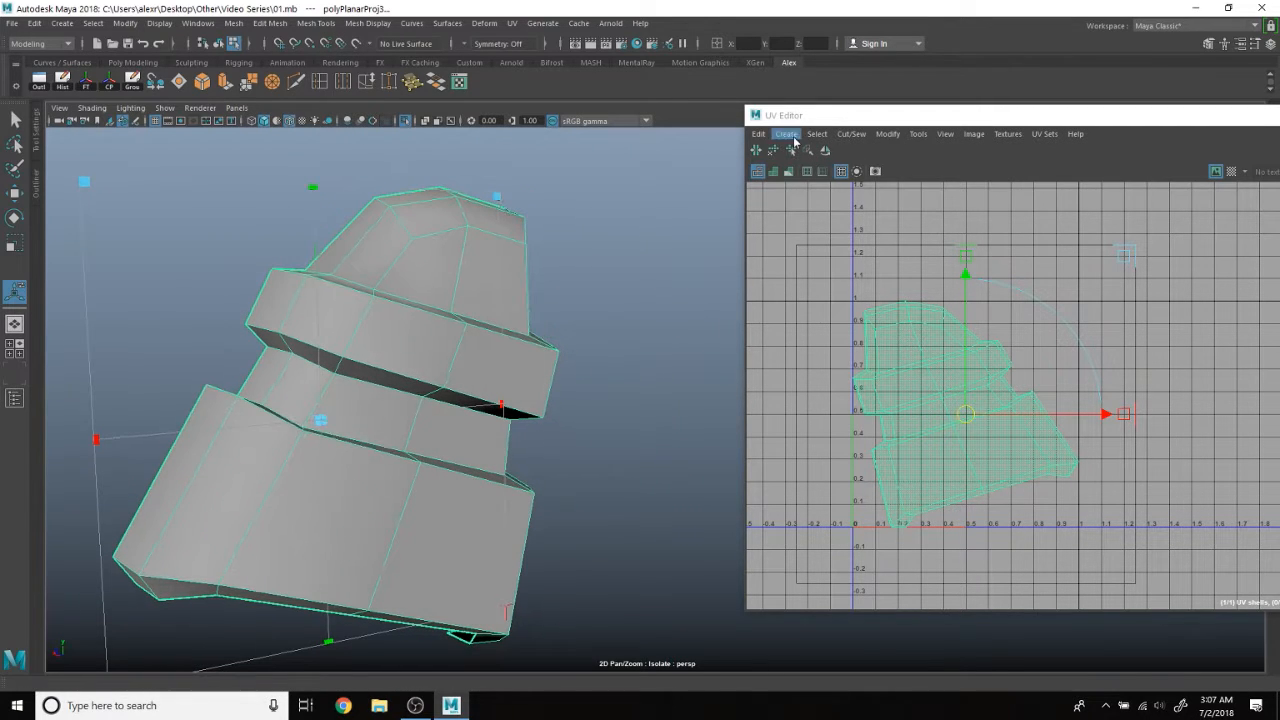
pyautogui.click(776, 151)
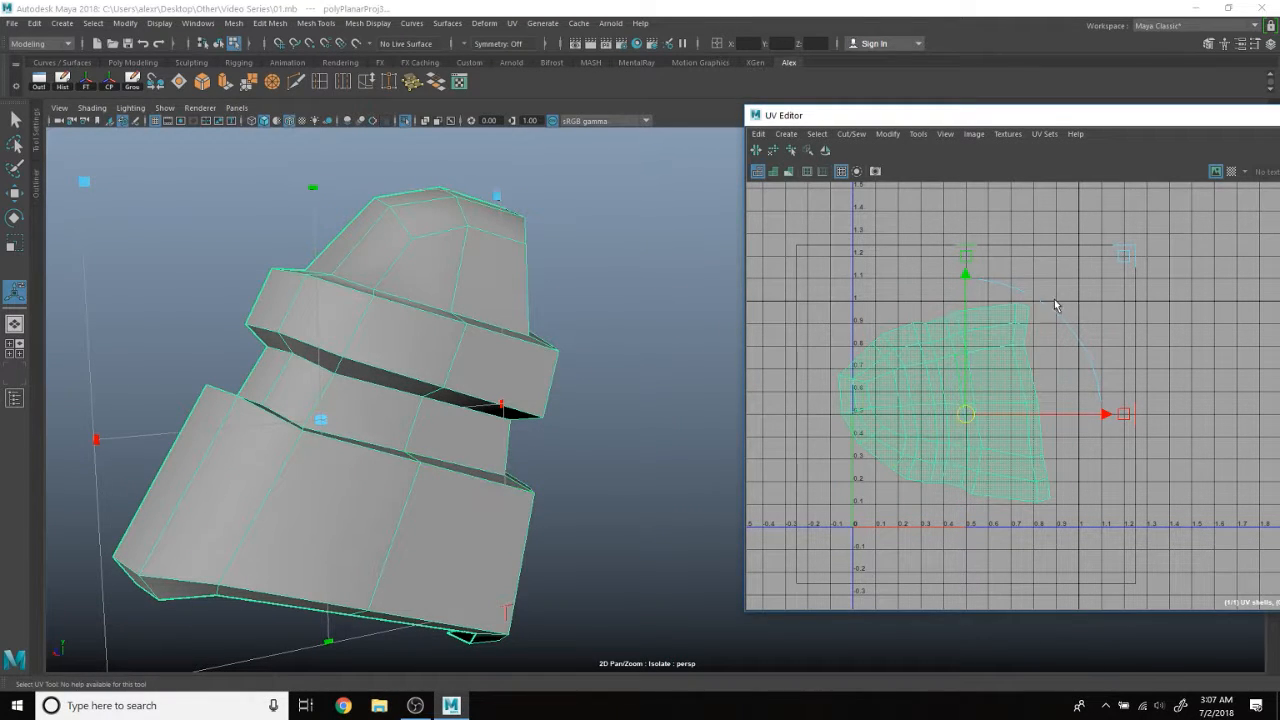
# Rotate the mount's UV shell upright, and unfold all of its UVs with the Smooth UV tool.
pyautogui.press('e')
pyautogui.moveTo(1013, 357); pyautogui.dragTo(975, 443)
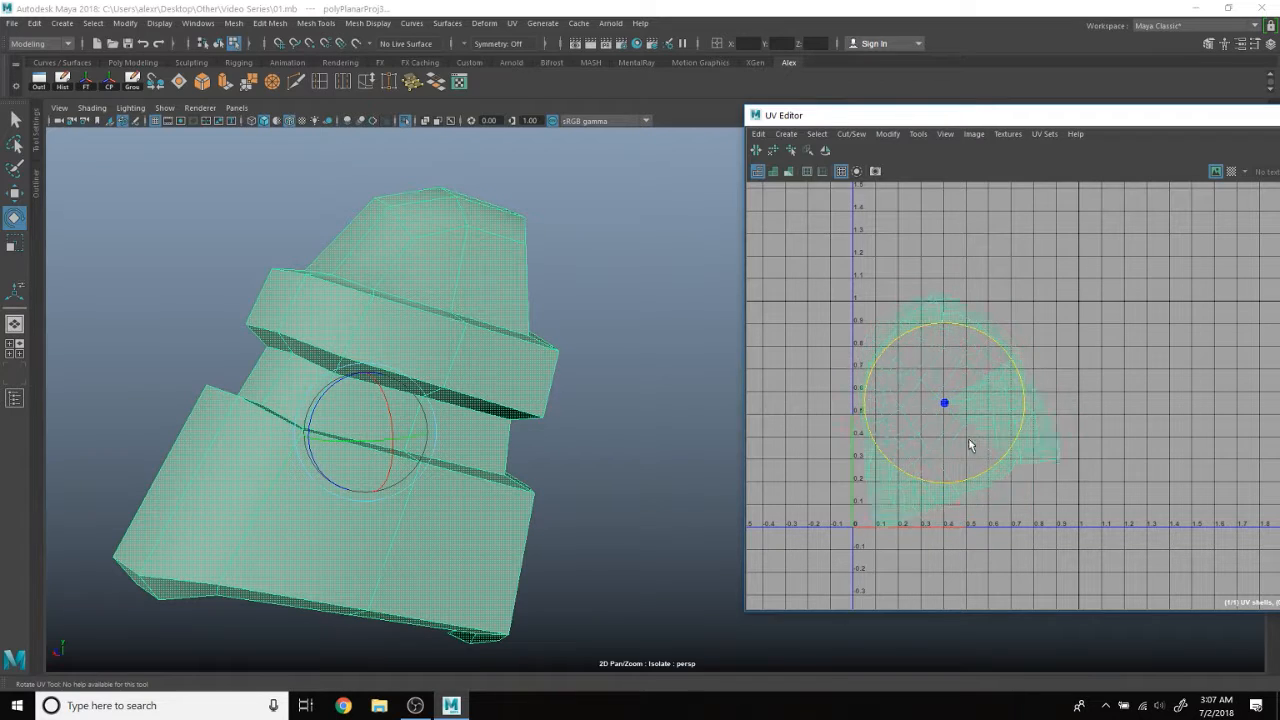
pyautogui.moveTo(975, 395); pyautogui.dragTo(901, 289, button='right')
pyautogui.moveTo(1071, 552); pyautogui.dragTo(1074, 556)
pyautogui.click(791, 150)
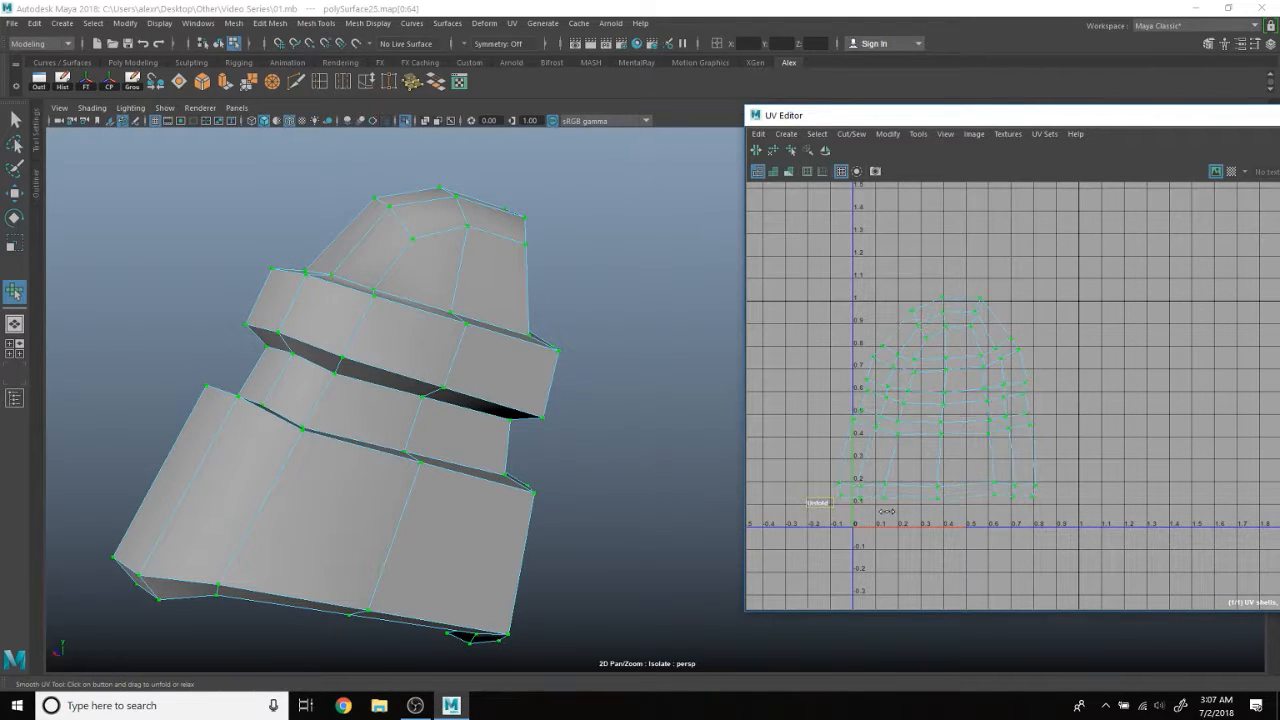
# Check the mount's UVs for distortion with the checker map, and turn the map off again.
pyautogui.click(1234, 171)
pyautogui.keyDown('alt'); pyautogui.moveTo(634, 260); pyautogui.dragTo(802, 240); pyautogui.keyUp('alt')
pyautogui.click(1232, 173)
# Select the mount's UV shell and scale it down to a fraction of its size.
pyautogui.scroll(-3, 972, 335)
pyautogui.moveTo(971, 346); pyautogui.dragTo(928, 331, button='right')
pyautogui.press('r')
pyautogui.click(965, 372)
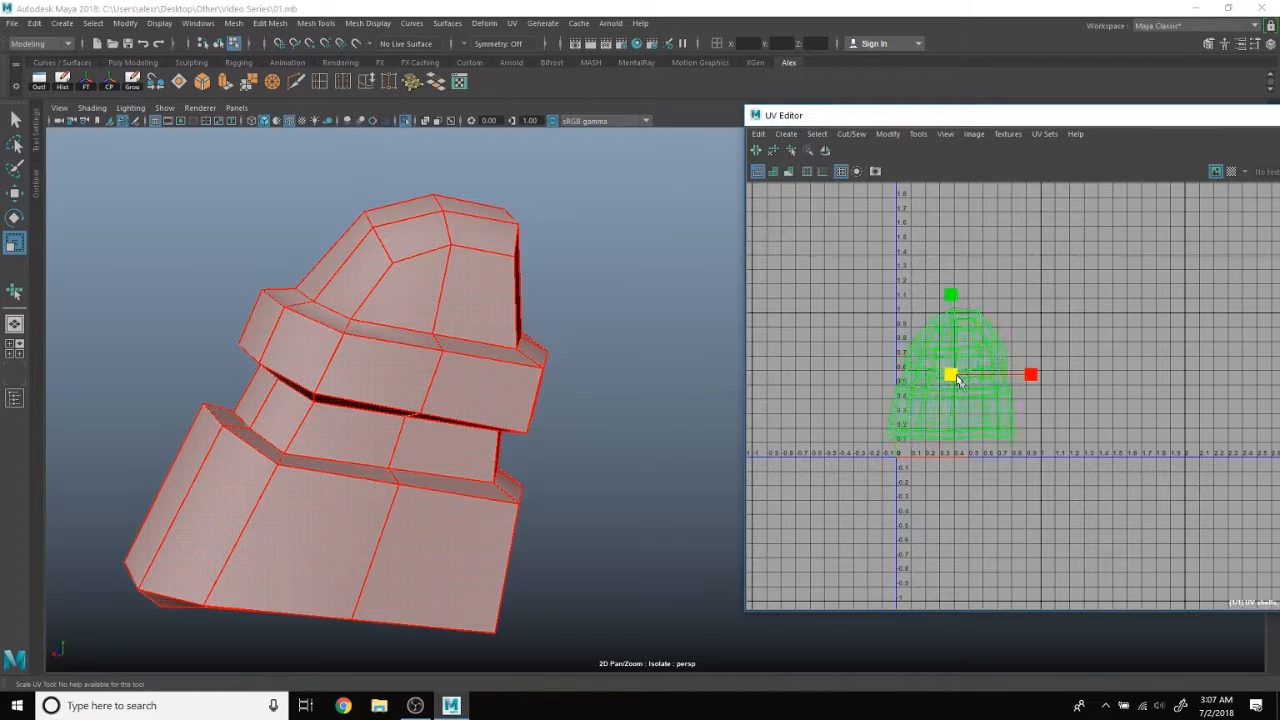
pyautogui.moveTo(951, 374); pyautogui.dragTo(910, 400)
pyautogui.press('w')
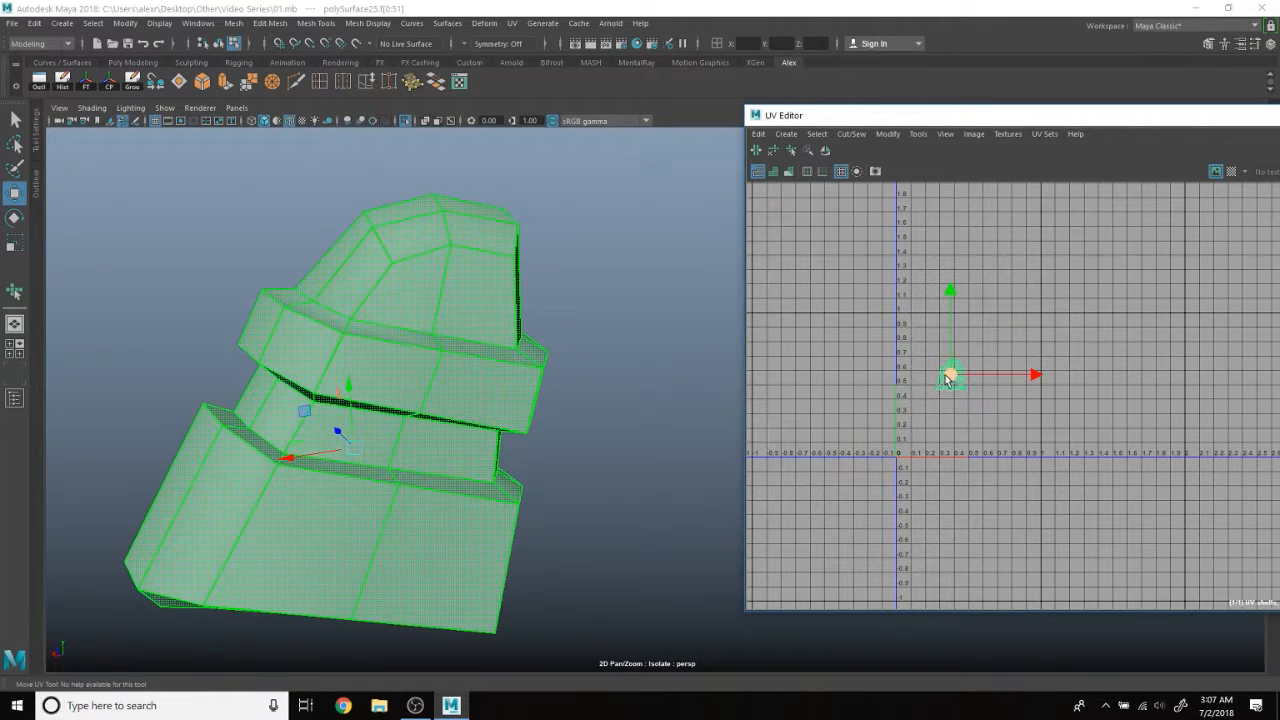
# Switch the isolated view from the mount to the ribbed tail fin above it.
pyautogui.click(609, 268)
pyautogui.click(406, 122)
pyautogui.scroll(-10, 443, 277)
pyautogui.click(565, 260)
pyautogui.keyDown('alt'); pyautogui.moveTo(565, 260); pyautogui.dragTo(504, 351, button='middle'); pyautogui.keyUp('alt')
pyautogui.moveTo(504, 352); pyautogui.dragTo(571, 289, button='right')
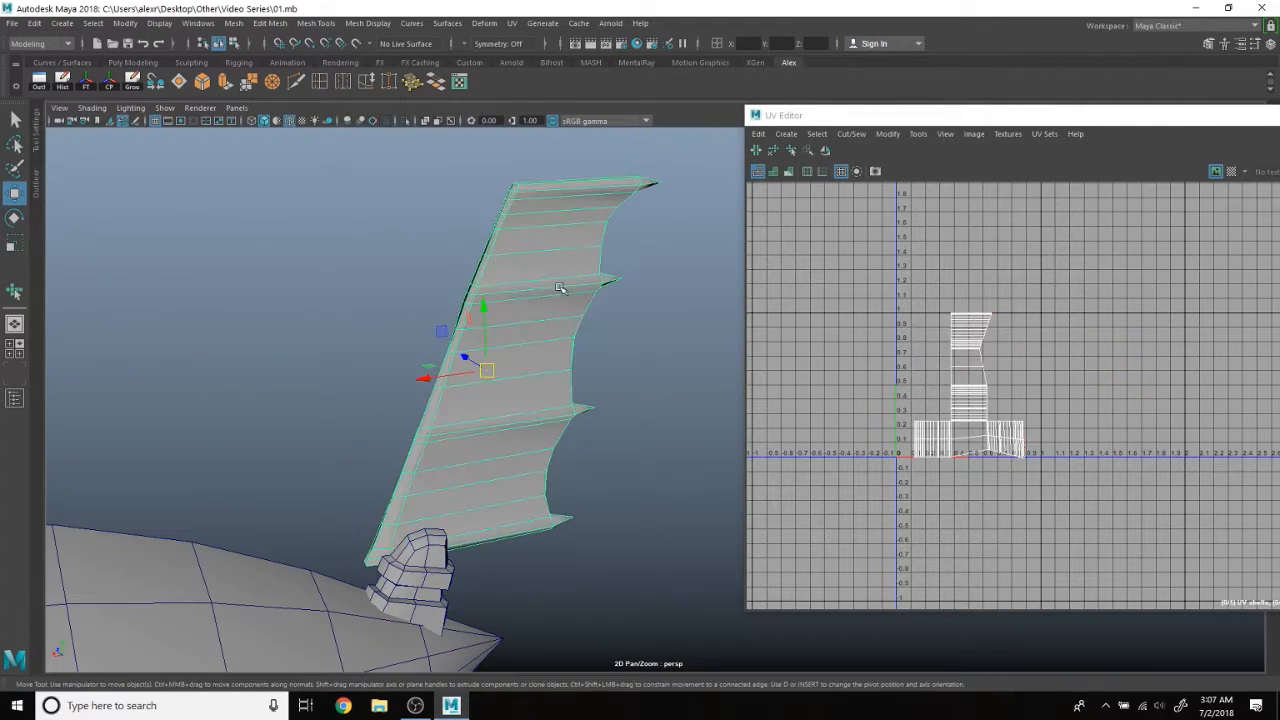
pyautogui.click(406, 122)
pyautogui.keyDown('alt'); pyautogui.moveTo(460, 360); pyautogui.dragTo(517, 354); pyautogui.keyUp('alt')
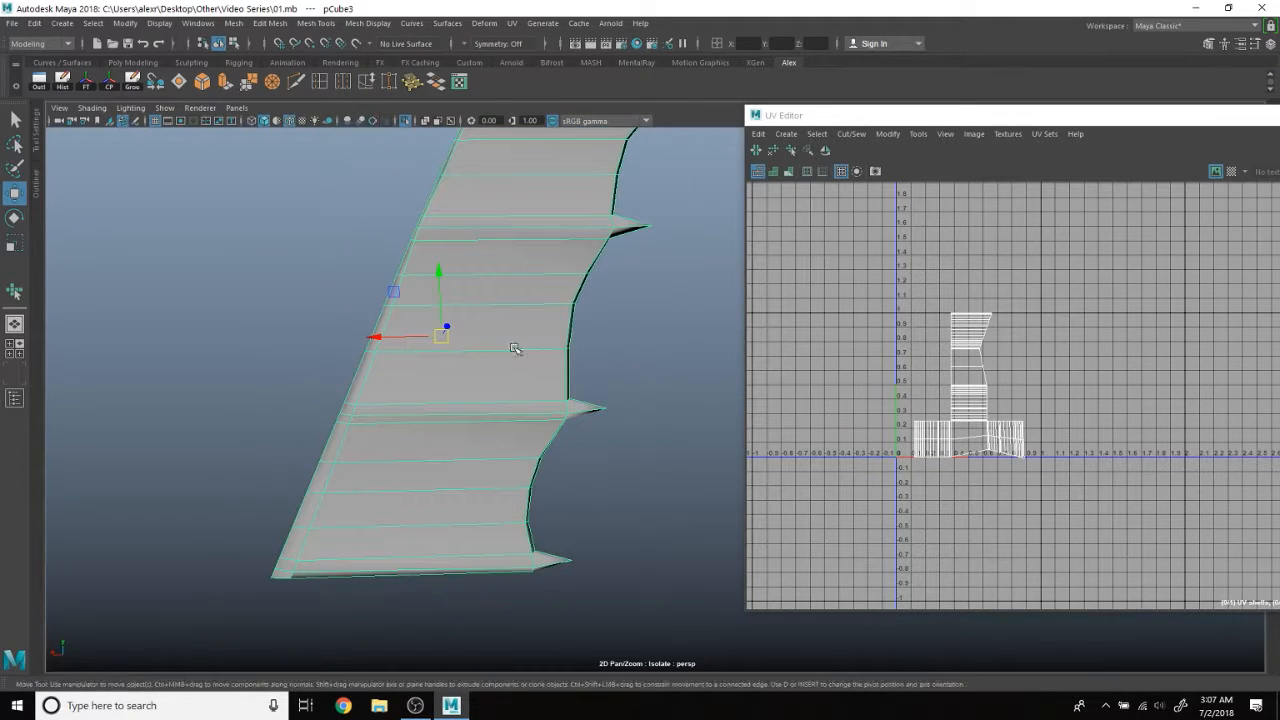
# Apply a planar UV projection to the ribbed tail fin.
pyautogui.click(509, 23)
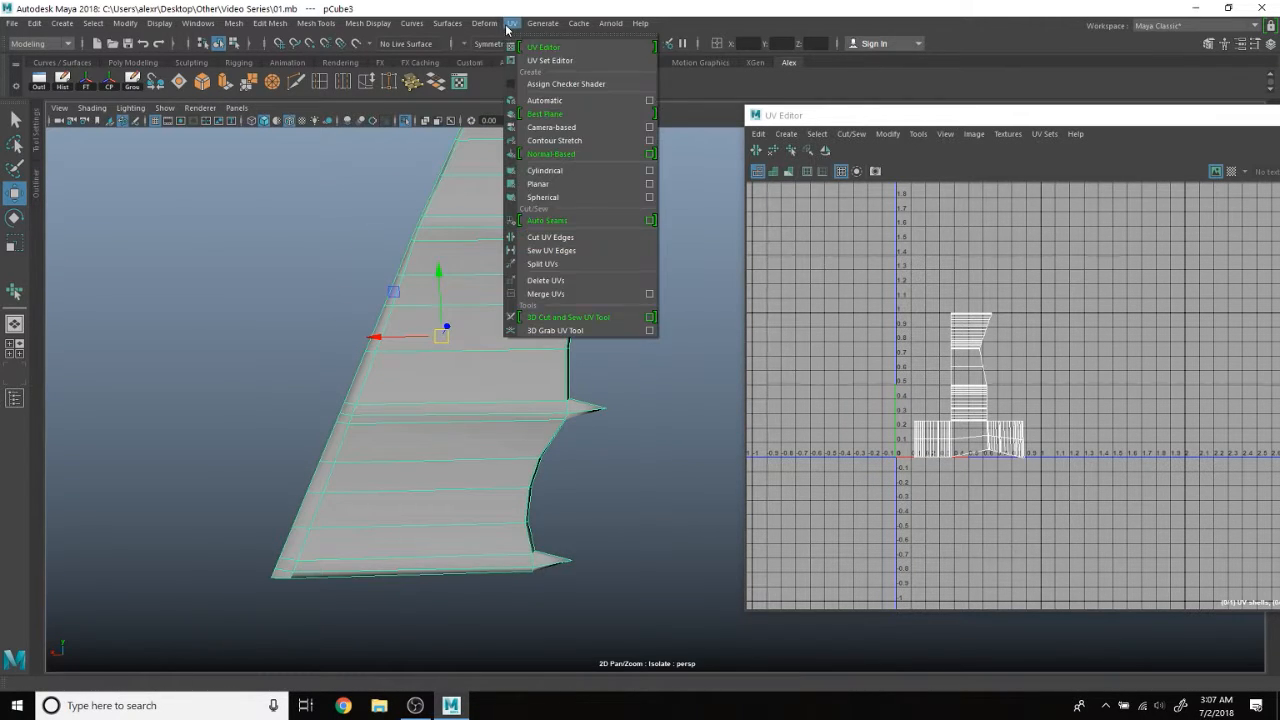
pyautogui.click(566, 188)
pyautogui.keyDown('alt'); pyautogui.moveTo(603, 309); pyautogui.dragTo(545, 358, button='middle'); pyautogui.keyUp('alt')
pyautogui.click(826, 150)
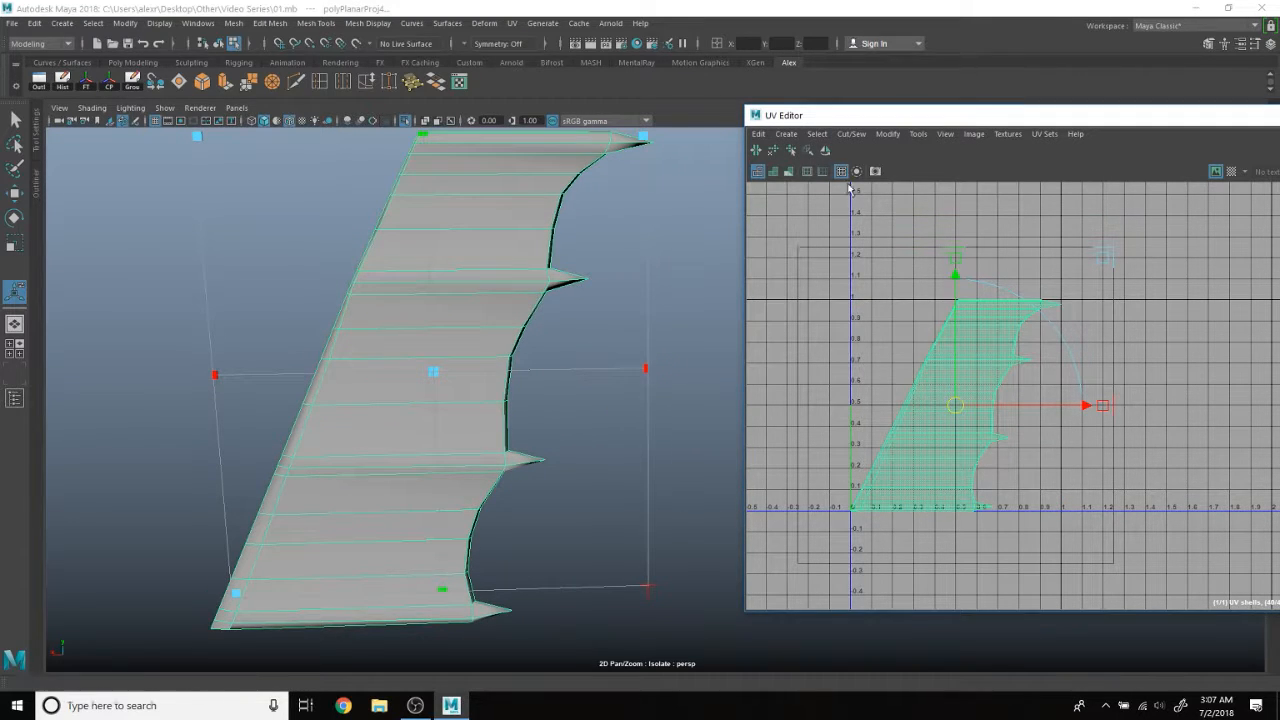
pyautogui.click(888, 134)
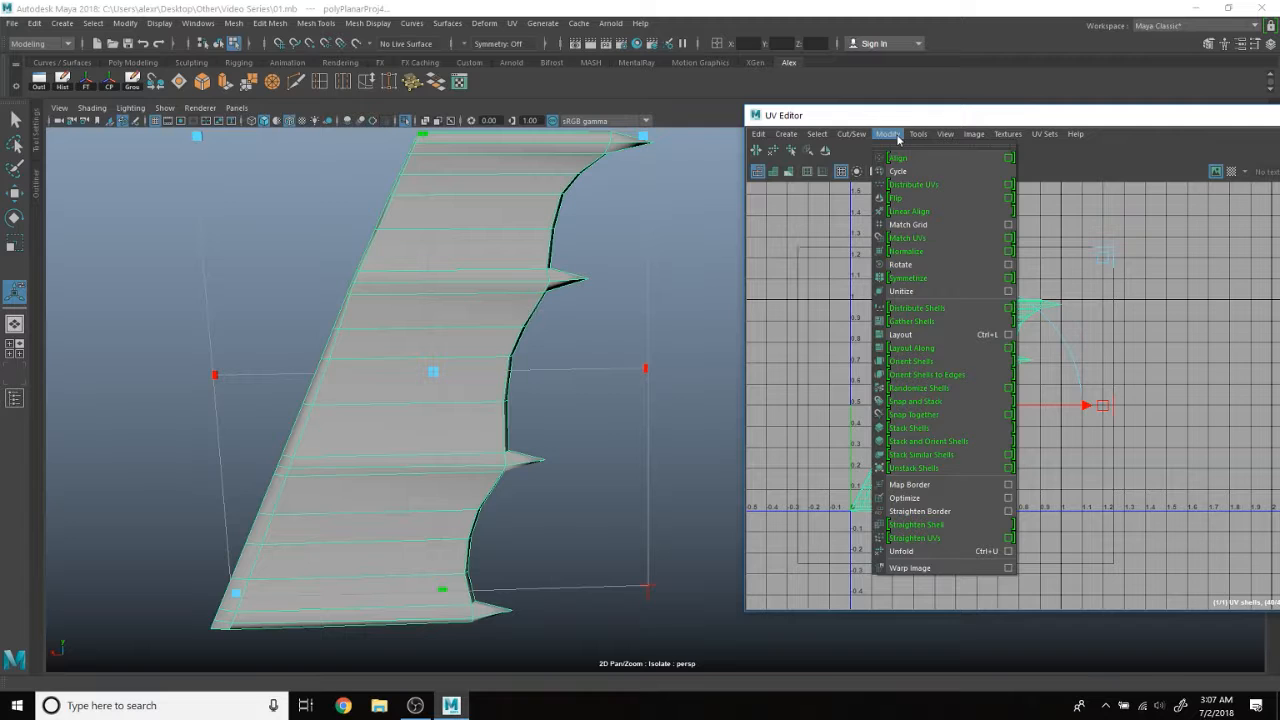
pyautogui.click(1010, 198)
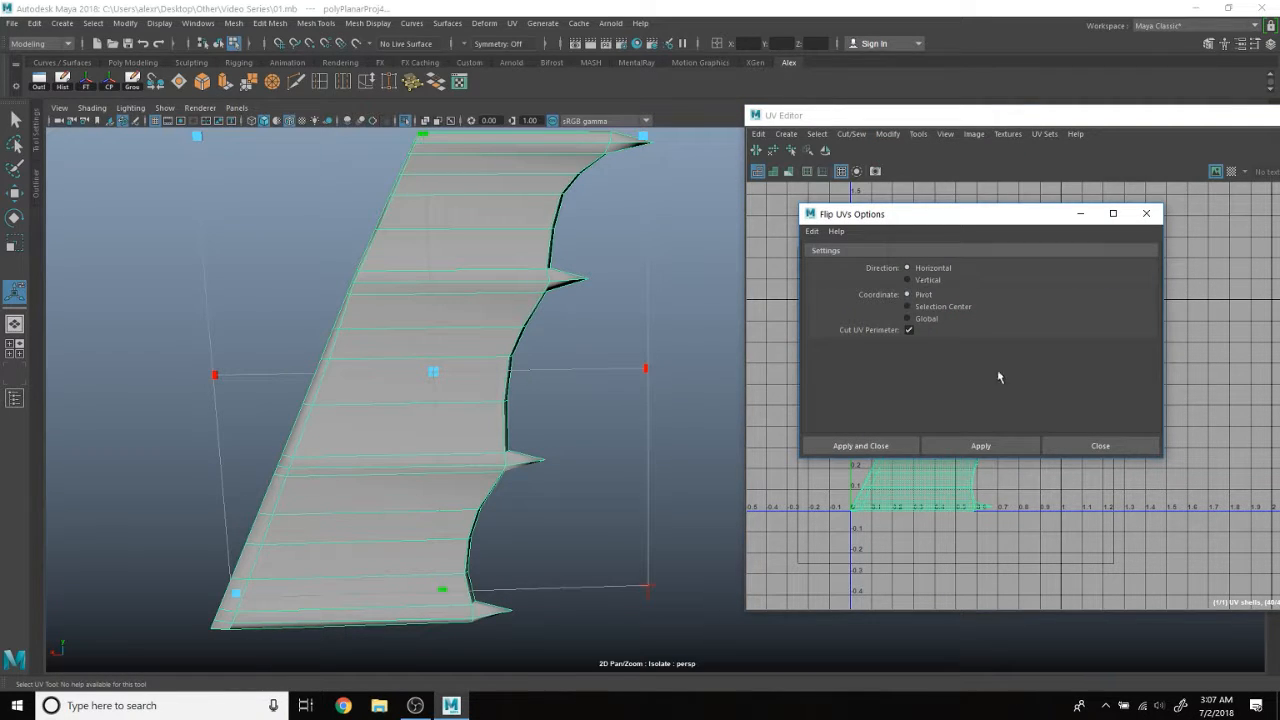
pyautogui.click(1090, 451)
# Cut the tail fin's UVs along the outer edge loop that separates its two sides.
pyautogui.keyDown('alt'); pyautogui.moveTo(657, 317); pyautogui.dragTo(504, 289); pyautogui.keyUp('alt')
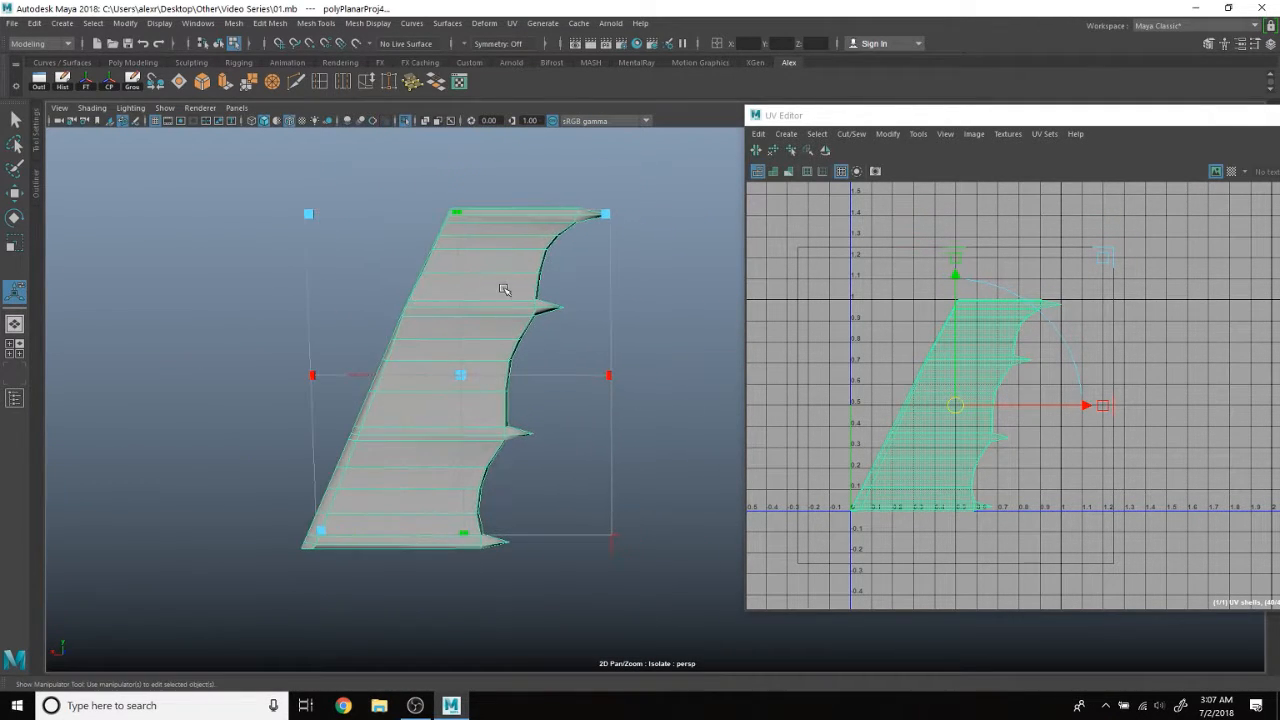
pyautogui.scroll(4, 616, 369)
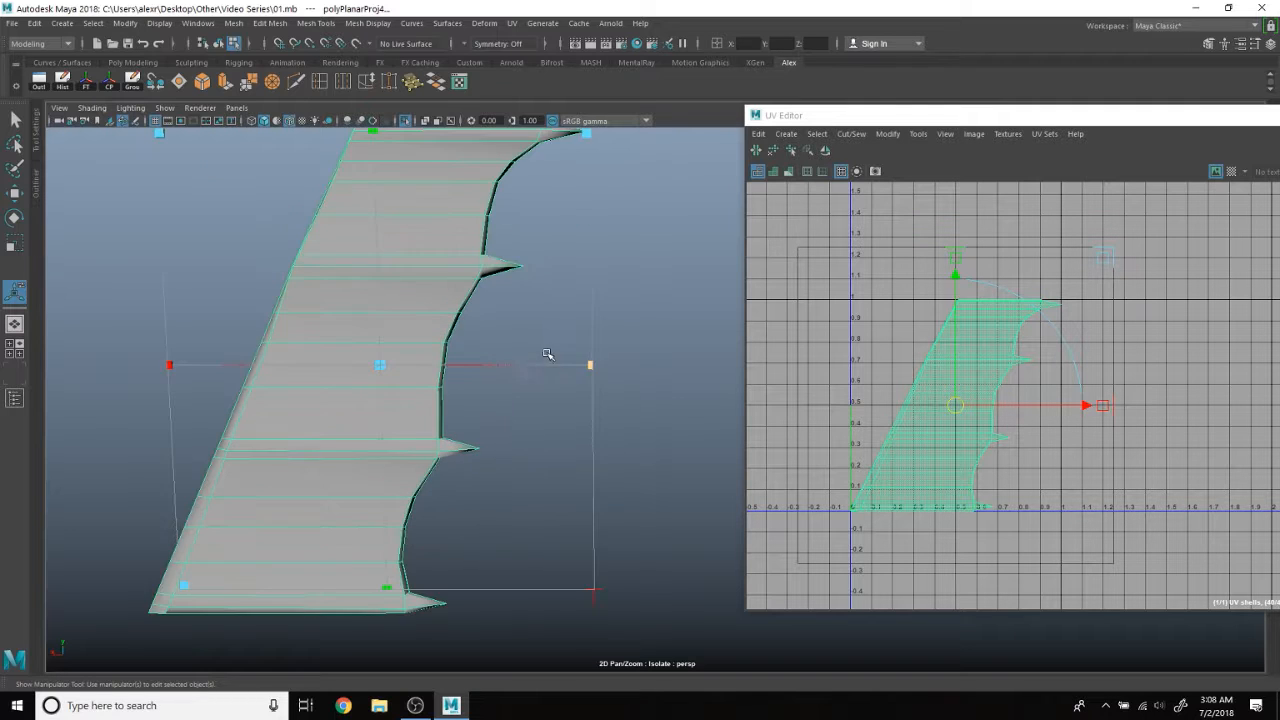
pyautogui.keyDown('alt'); pyautogui.moveTo(549, 354); pyautogui.dragTo(580, 386, button='middle'); pyautogui.keyUp('alt')
pyautogui.keyDown('alt'); pyautogui.moveTo(580, 386); pyautogui.dragTo(590, 390); pyautogui.keyUp('alt')
pyautogui.keyDown('alt'); pyautogui.moveTo(410, 434); pyautogui.dragTo(620, 310); pyautogui.keyUp('alt')
pyautogui.moveTo(619, 308); pyautogui.dragTo(613, 263, button='right')
pyautogui.scroll(3, 625, 278)
pyautogui.keyDown('alt'); pyautogui.moveTo(626, 280); pyautogui.dragTo(627, 343, button='middle'); pyautogui.keyUp('alt')
pyautogui.keyDown('alt'); pyautogui.moveTo(627, 343); pyautogui.dragTo(340, 404); pyautogui.keyUp('alt')
pyautogui.keyDown('alt'); pyautogui.moveTo(623, 411); pyautogui.dragTo(460, 430); pyautogui.keyUp('alt')
pyautogui.keyDown('alt'); pyautogui.moveTo(643, 357); pyautogui.dragTo(615, 499, button='middle'); pyautogui.keyUp('alt')
pyautogui.keyDown('alt'); pyautogui.moveTo(615, 499); pyautogui.dragTo(543, 286); pyautogui.keyUp('alt')
pyautogui.keyDown('alt'); pyautogui.moveTo(567, 351); pyautogui.dragTo(505, 287, button='middle'); pyautogui.keyUp('alt')
pyautogui.click(757, 152)
# Select the UV shell of the fin's one side and move it beside the other side's shell, clear of it.
pyautogui.rightClick(1018, 410)
pyautogui.click(985, 390)
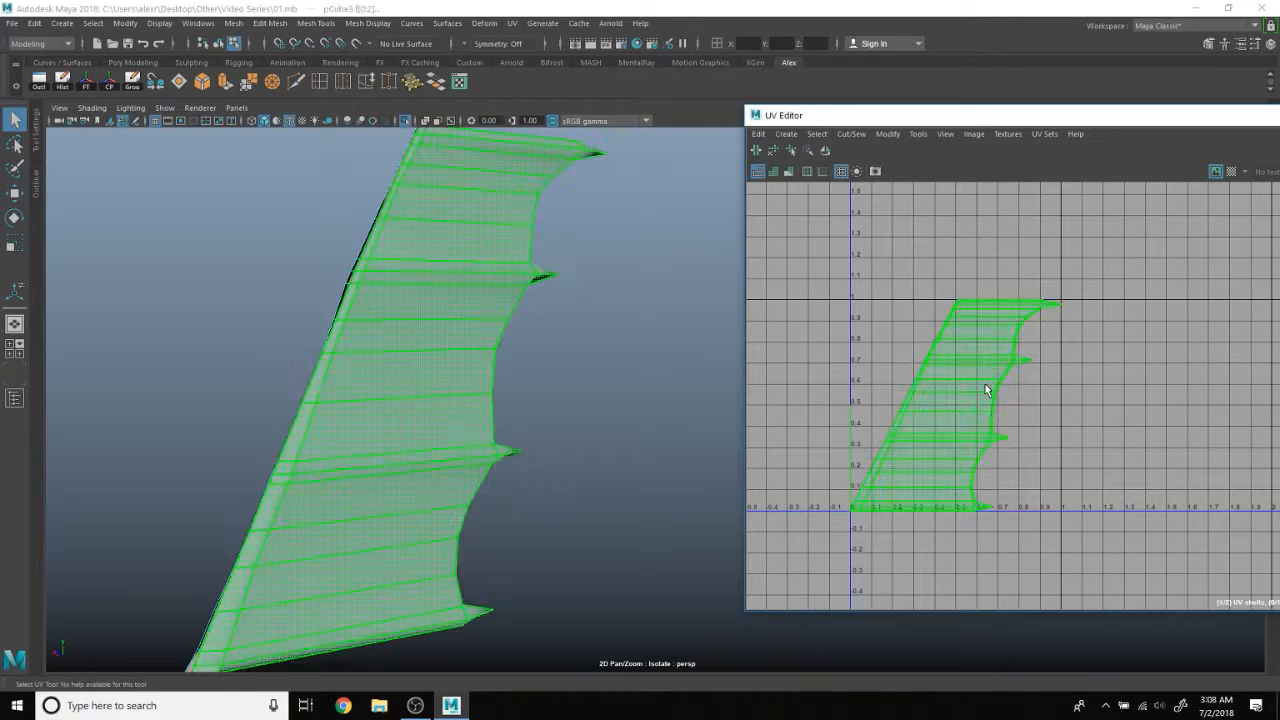
pyautogui.press('w')
pyautogui.moveTo(957, 403); pyautogui.dragTo(1122, 396)
pyautogui.scroll(2, 1087, 458)
pyautogui.keyDown('alt'); pyautogui.moveTo(1087, 458); pyautogui.dragTo(966, 432, button='middle'); pyautogui.keyUp('alt')
pyautogui.moveTo(1015, 359); pyautogui.dragTo(1048, 380)
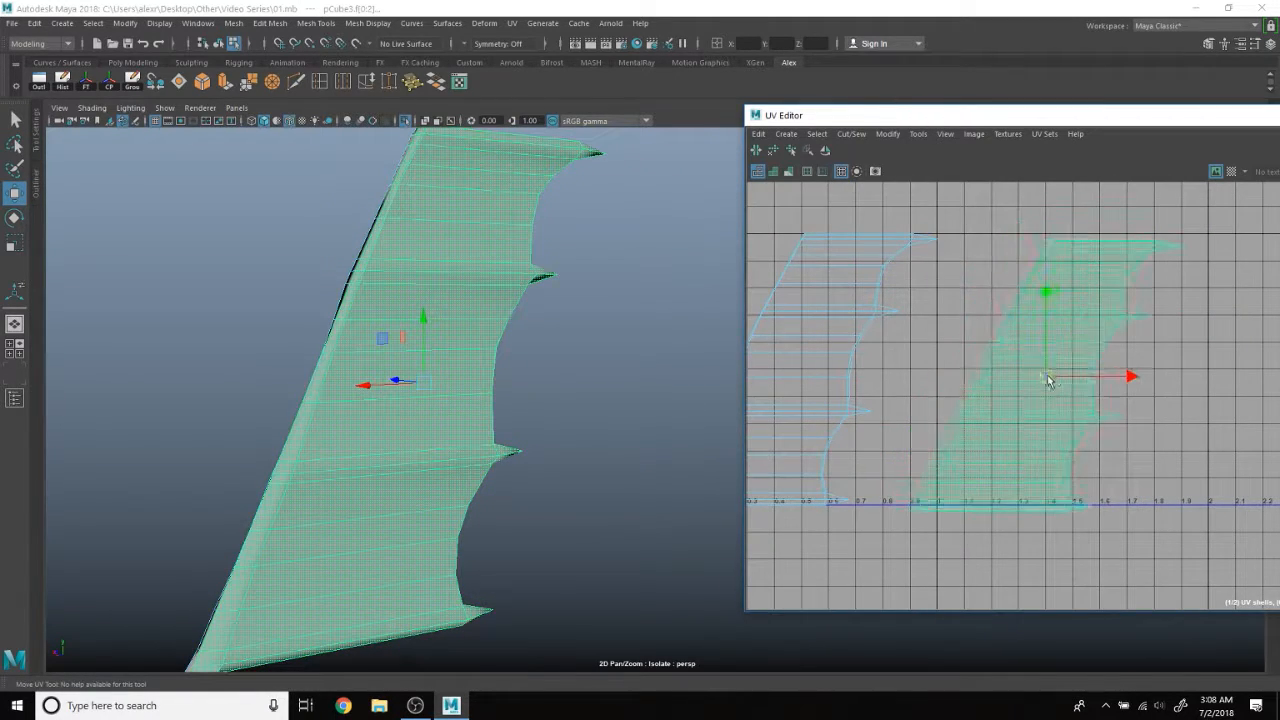
# Unfold and rotate the shell of the fin's other side, and flip it horizontally to lean the same way as its counterpart.
pyautogui.keyDown('alt'); pyautogui.moveTo(590, 345); pyautogui.dragTo(714, 374); pyautogui.keyUp('alt')
pyautogui.scroll(-1, 929, 376)
pyautogui.keyDown('alt'); pyautogui.moveTo(929, 376); pyautogui.dragTo(971, 354, button='middle'); pyautogui.keyUp('alt')
pyautogui.click(965, 352)
pyautogui.click(773, 150)
pyautogui.press('e')
pyautogui.moveTo(975, 445); pyautogui.dragTo(1017, 313)
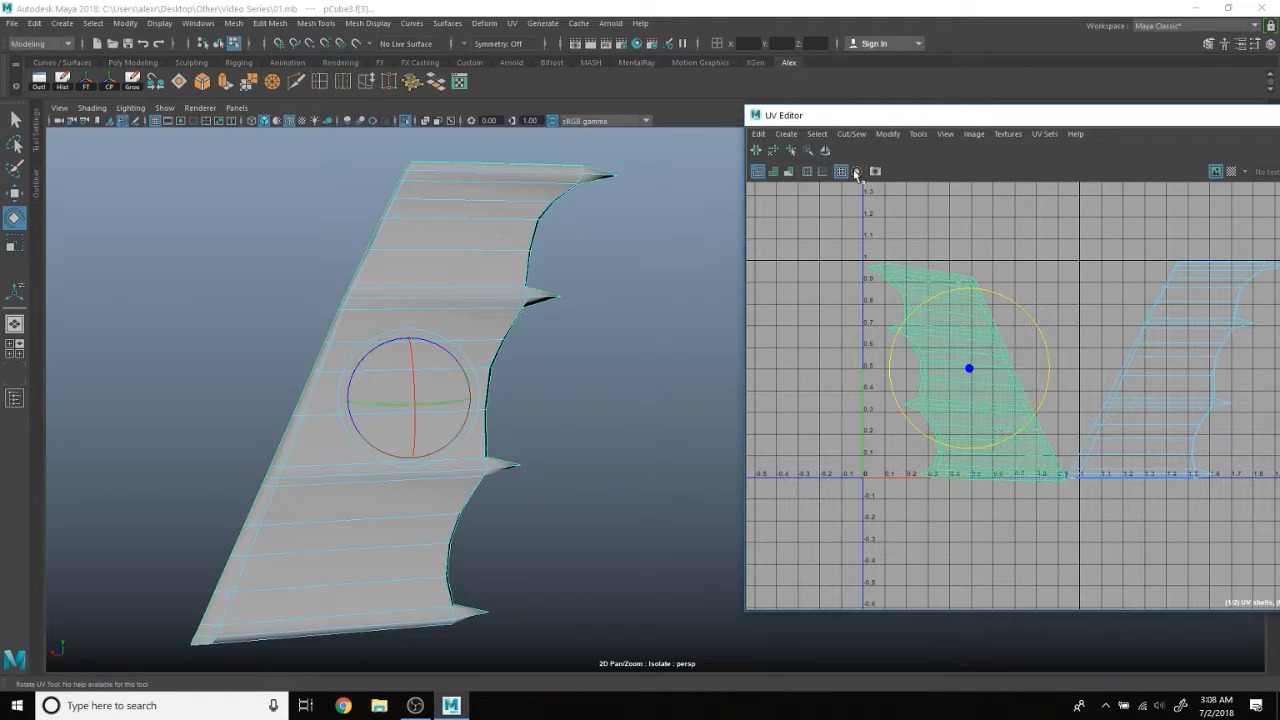
pyautogui.click(826, 151)
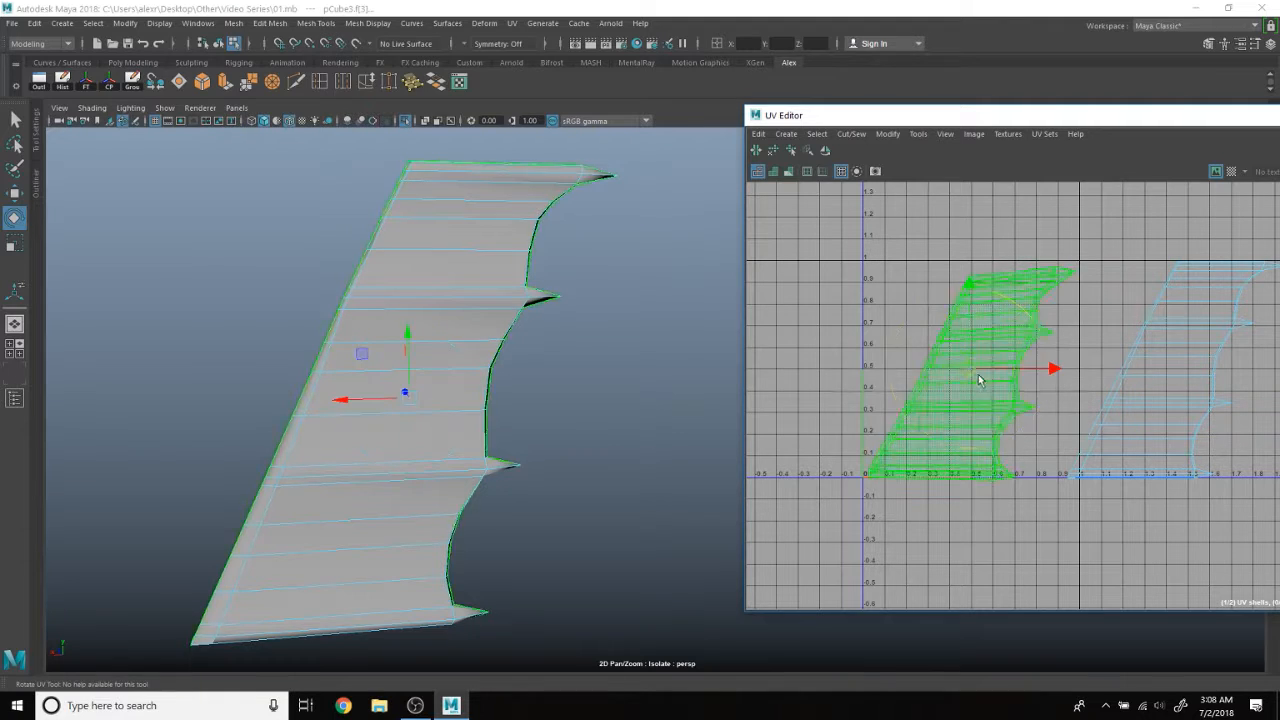
pyautogui.press('w')
pyautogui.click(1182, 367)
pyautogui.press('g')
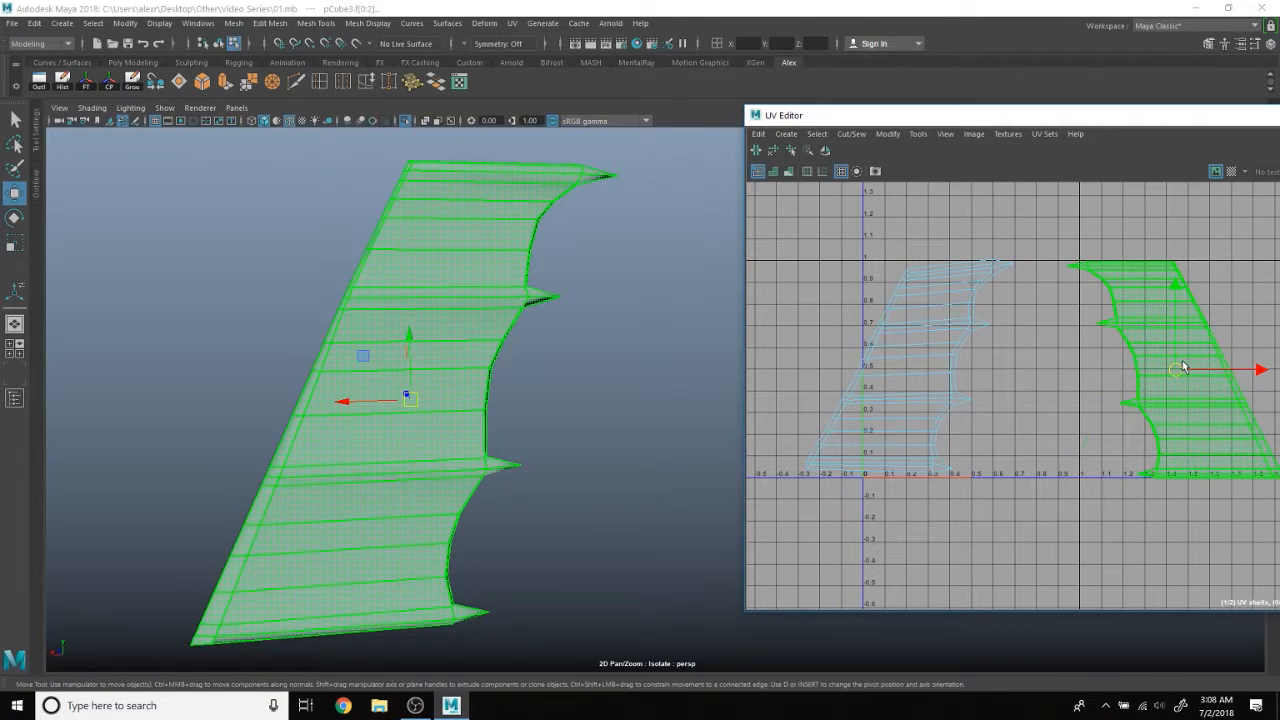
pyautogui.press('e')
pyautogui.press('g')
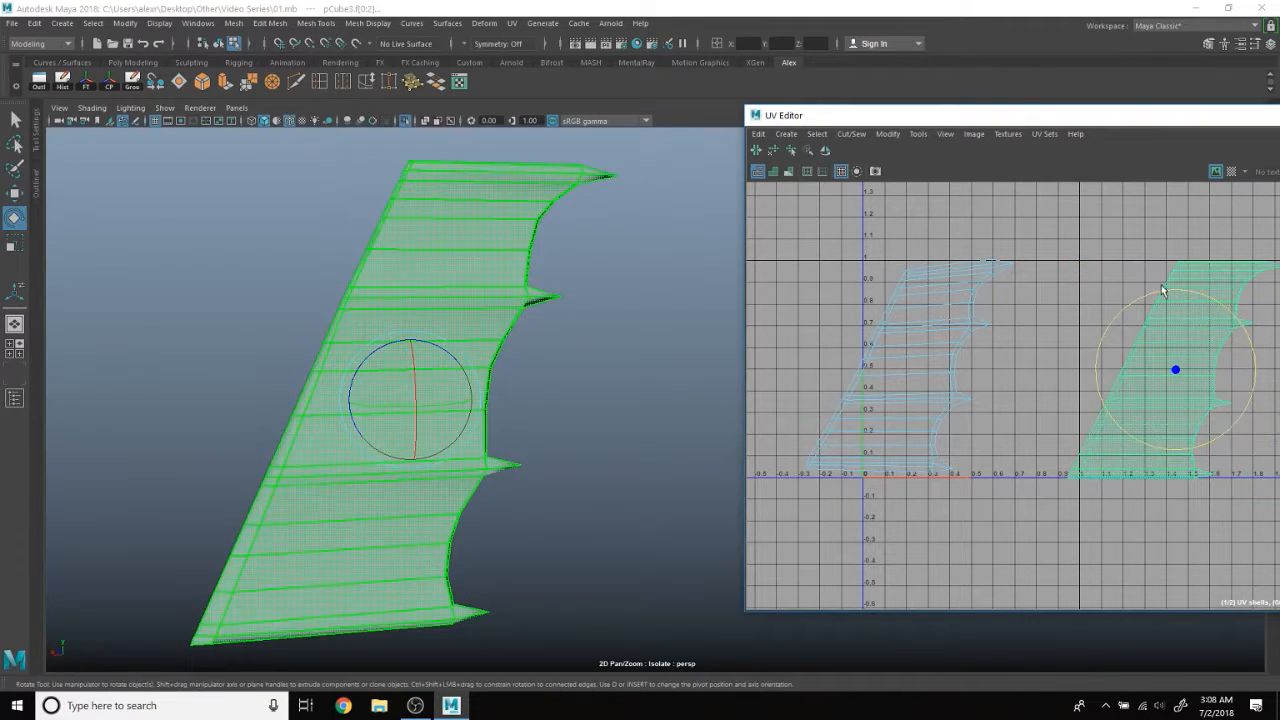
# Unfold the second fin shell as well, and move it a little closer to the first.
pyautogui.click(771, 152)
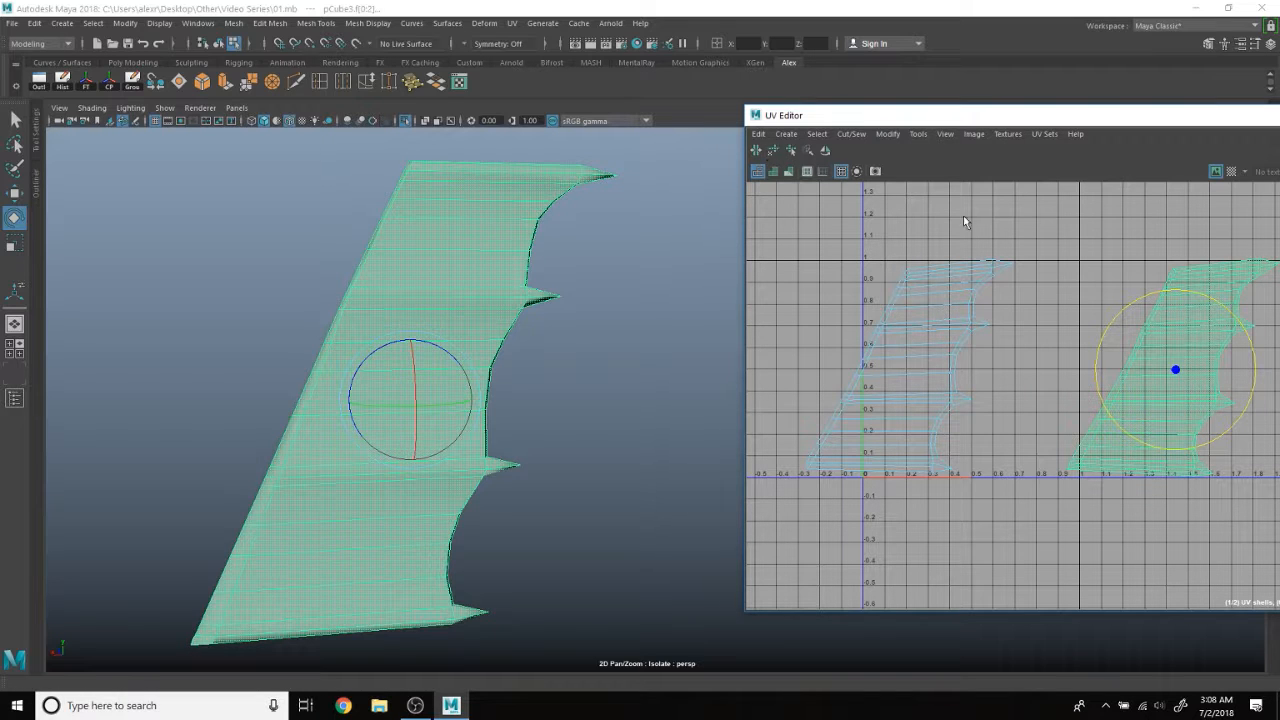
pyautogui.press('w')
pyautogui.moveTo(1174, 369); pyautogui.dragTo(1118, 375)
pyautogui.keyDown('alt'); pyautogui.moveTo(1062, 358); pyautogui.dragTo(996, 345, button='middle'); pyautogui.keyUp('alt')
pyautogui.scroll(-1, 1030, 349)
# Select all UVs of the first fin shell and unfold them with the Smooth UV tool.
pyautogui.moveTo(916, 329); pyautogui.dragTo(962, 321, button='right')
pyautogui.moveTo(777, 238); pyautogui.dragTo(926, 385)
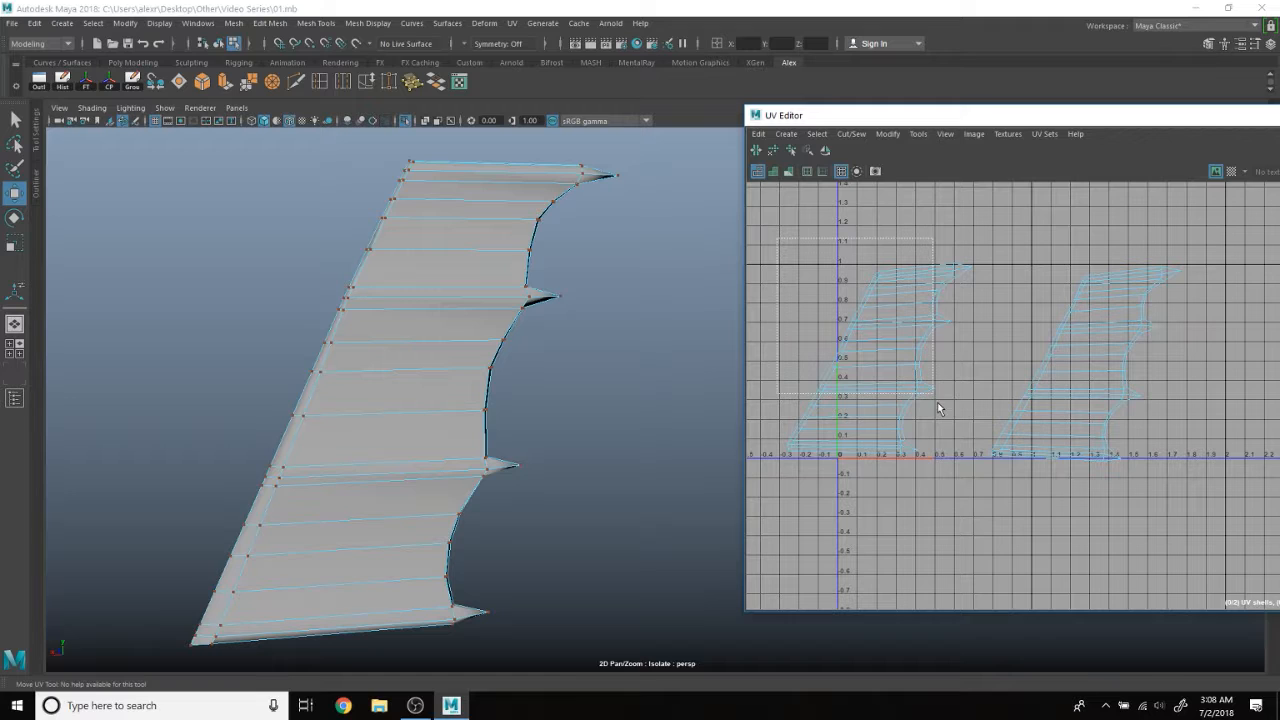
pyautogui.moveTo(977, 502); pyautogui.dragTo(976, 502)
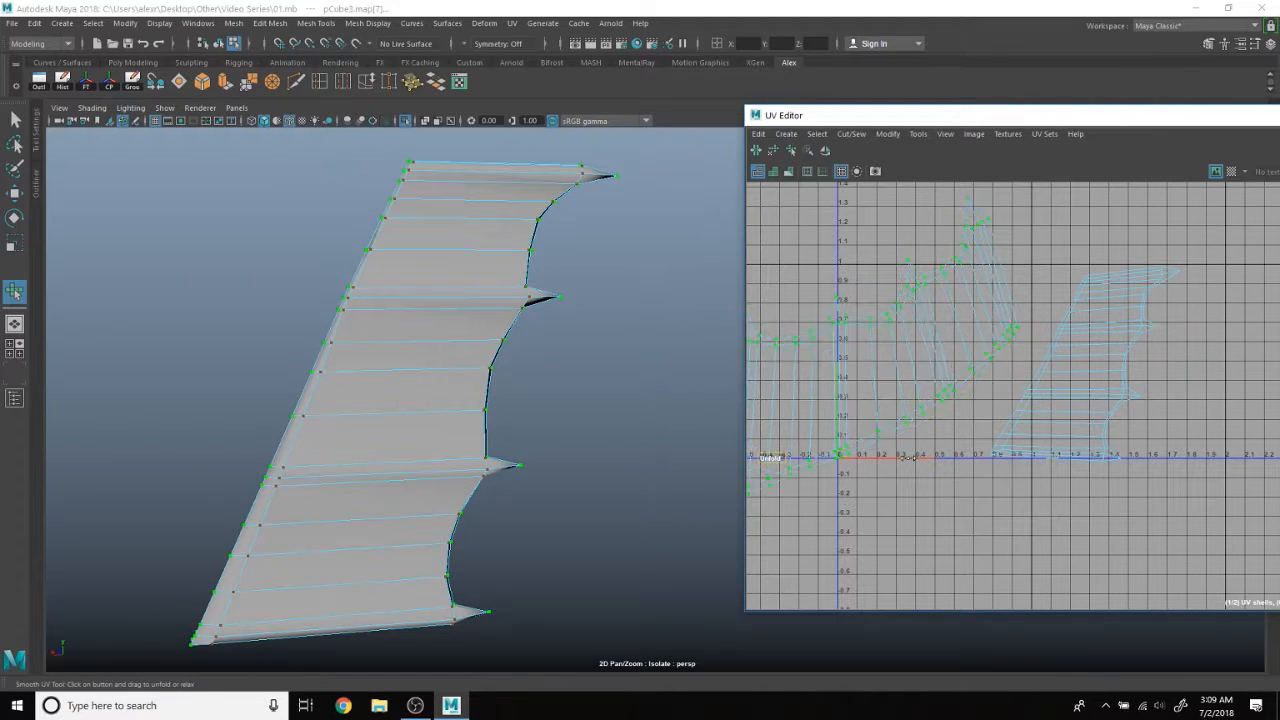
pyautogui.scroll(-2, 883, 425)
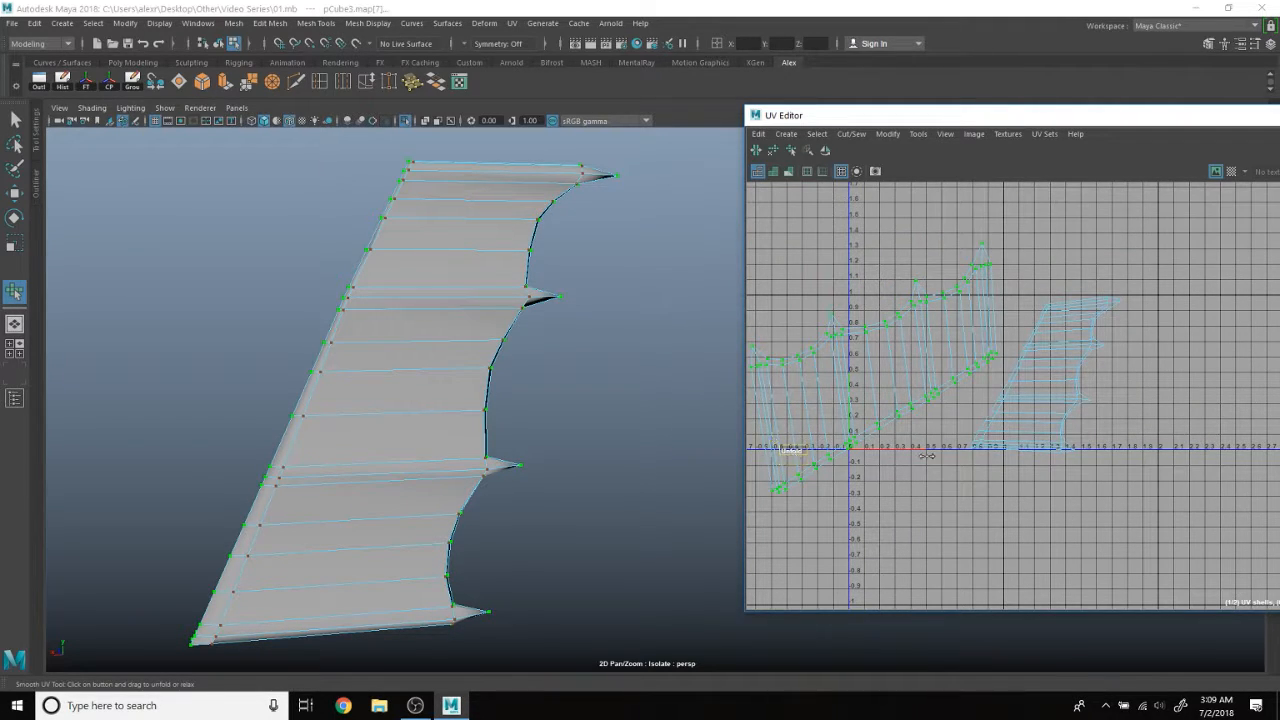
pyautogui.moveTo(1153, 375); pyautogui.dragTo(1163, 414)
pyautogui.scroll(2, 1160, 414)
# Move the second fin shell farther from the first, and unfold all of its UVs with the Smooth UV tool.
pyautogui.moveTo(1021, 323); pyautogui.dragTo(992, 309, button='right')
pyautogui.press('w')
pyautogui.click(990, 361)
pyautogui.moveTo(996, 356); pyautogui.dragTo(1113, 410)
pyautogui.keyDown('alt'); pyautogui.moveTo(1130, 423); pyautogui.dragTo(998, 380, button='middle'); pyautogui.keyUp('alt')
pyautogui.moveTo(1000, 338); pyautogui.dragTo(1020, 326, button='right')
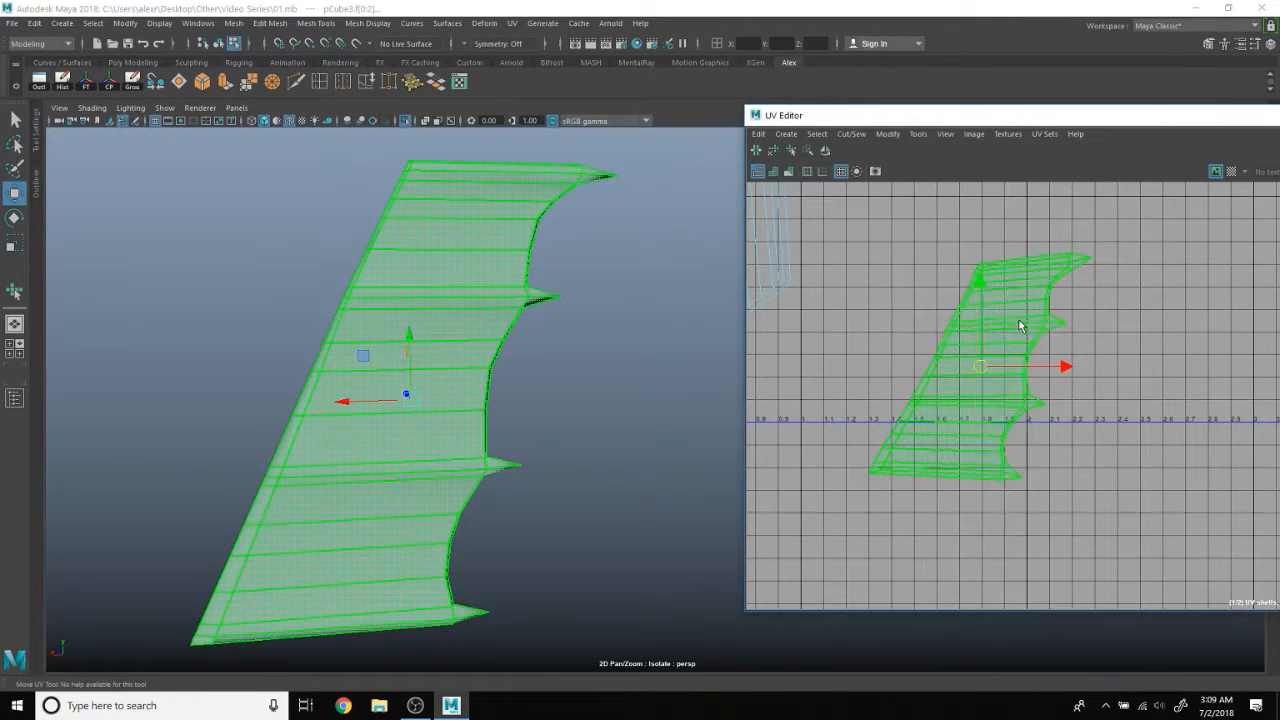
pyautogui.moveTo(858, 218); pyautogui.dragTo(939, 270)
pyautogui.moveTo(1140, 527); pyautogui.dragTo(1140, 524)
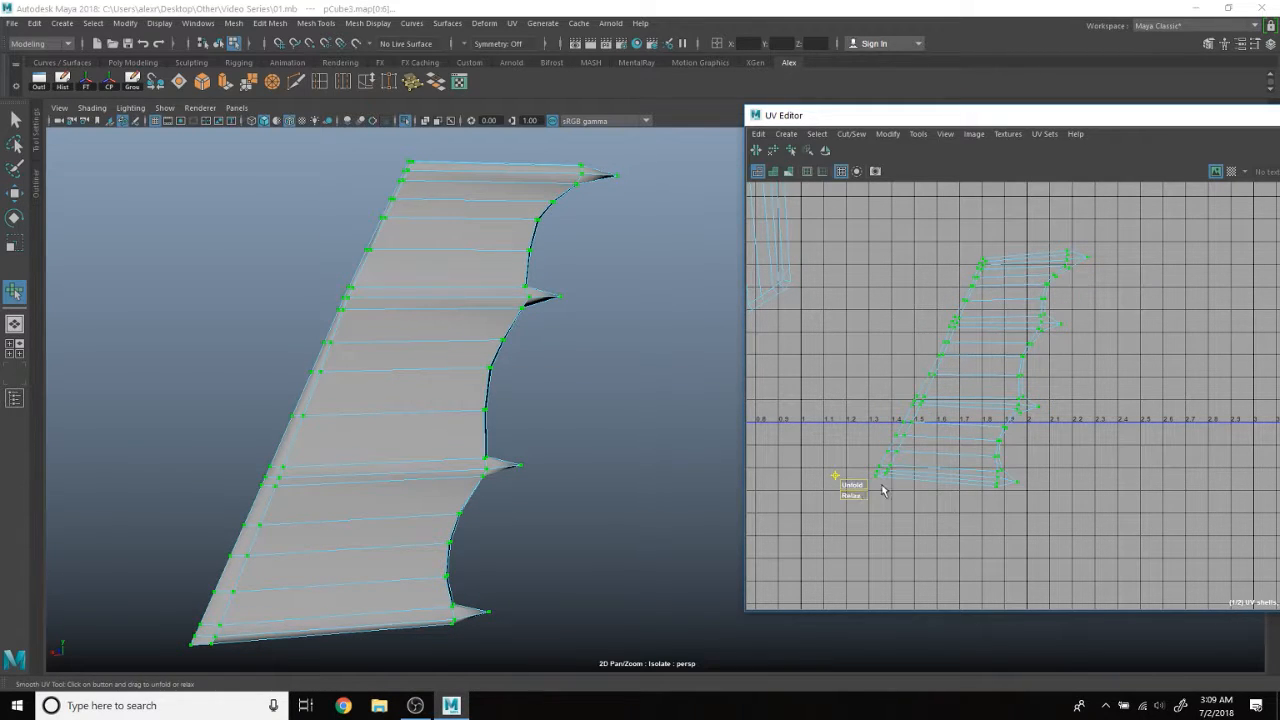
# Select the first fin shell, rotate it upright and flip it horizontally to face the same way as the second.
pyautogui.scroll(-3, 905, 318)
pyautogui.keyDown('alt'); pyautogui.moveTo(902, 316); pyautogui.dragTo(1035, 339, button='middle'); pyautogui.keyUp('alt')
pyautogui.moveTo(909, 299); pyautogui.dragTo(868, 282, button='right')
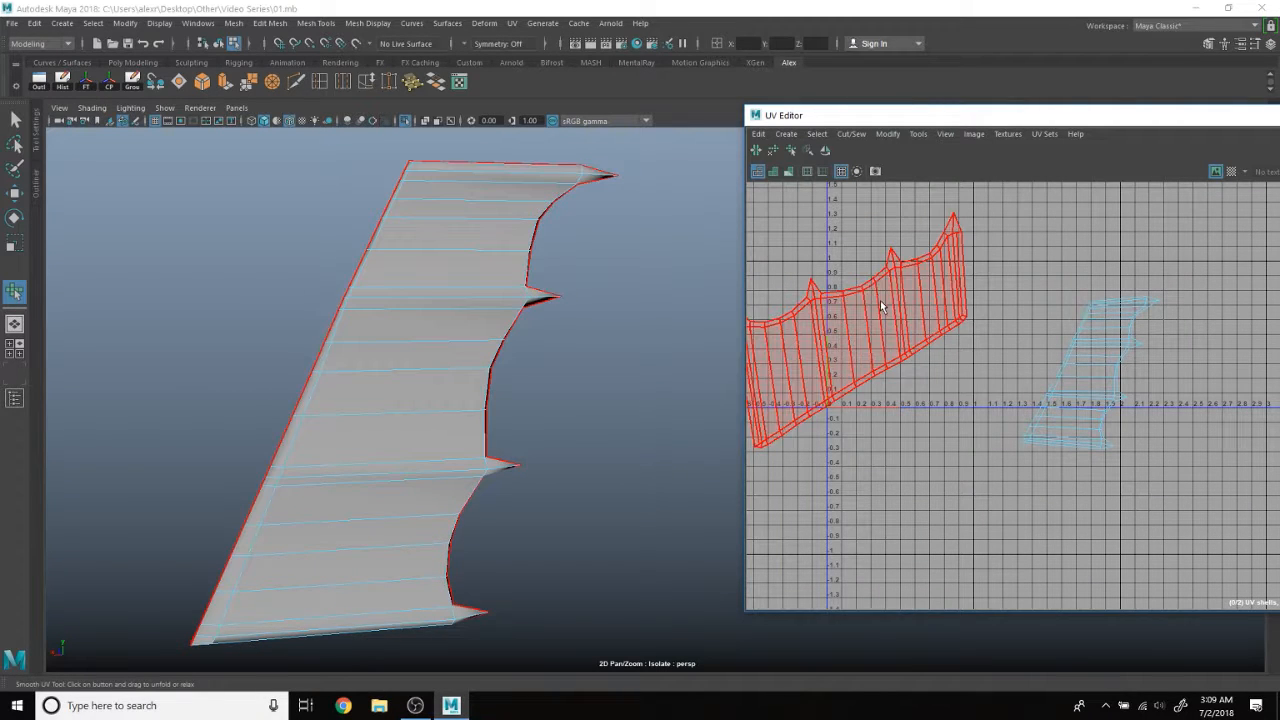
pyautogui.press('w')
pyautogui.click(883, 310)
pyautogui.press('e')
pyautogui.moveTo(917, 346); pyautogui.dragTo(893, 239)
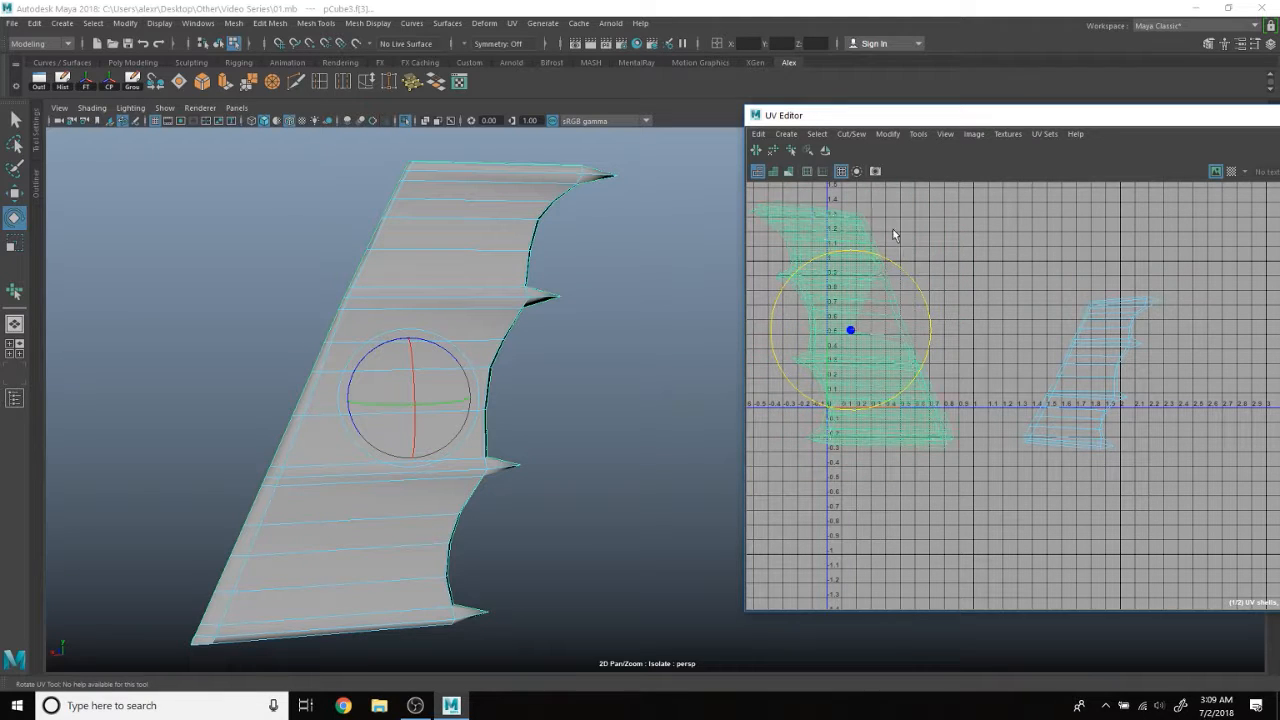
pyautogui.click(827, 151)
# Move the first fin shell beside the second and scale it down to nearly the same size.
pyautogui.press('w')
pyautogui.moveTo(849, 331); pyautogui.dragTo(962, 379)
pyautogui.press('r')
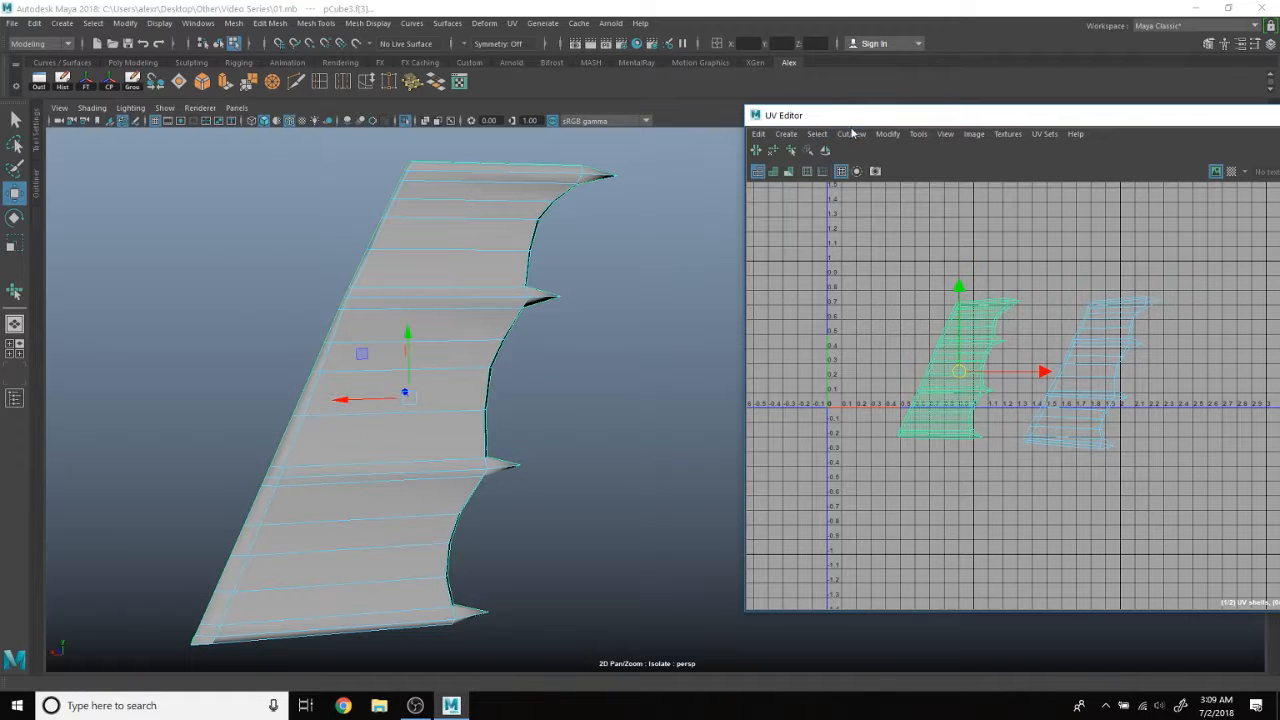
pyautogui.click(922, 137)
pyautogui.click(920, 135)
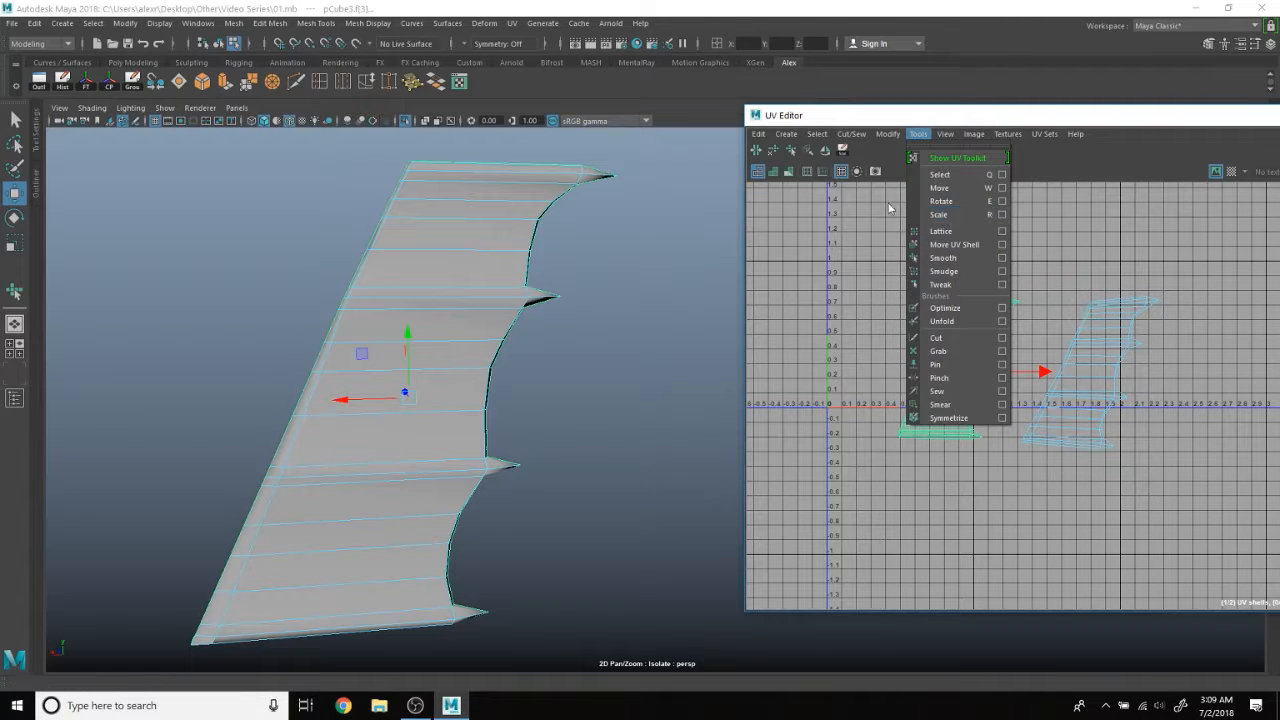
pyautogui.click(893, 150)
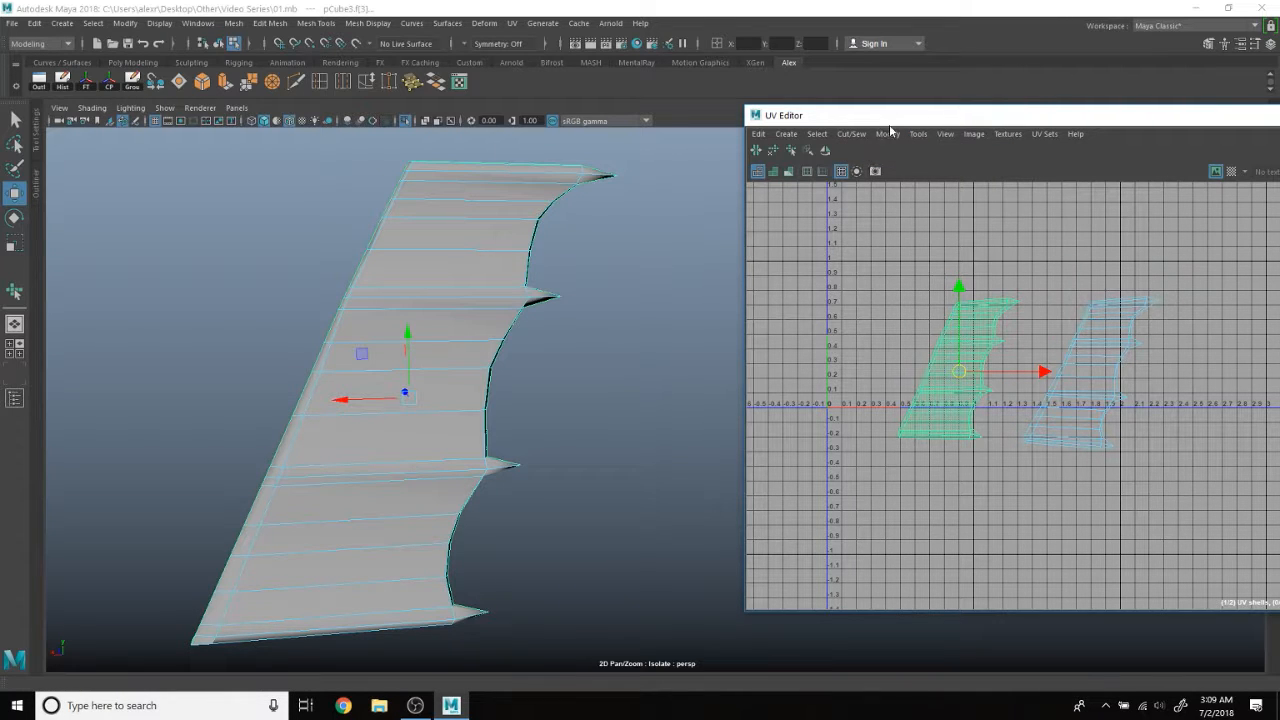
# Scale the first fin shell up slightly to match the height of the second shell.
pyautogui.scroll(2, 1012, 350)
pyautogui.keyDown('alt'); pyautogui.moveTo(1025, 352); pyautogui.dragTo(939, 360, button='middle'); pyautogui.keyUp('alt')
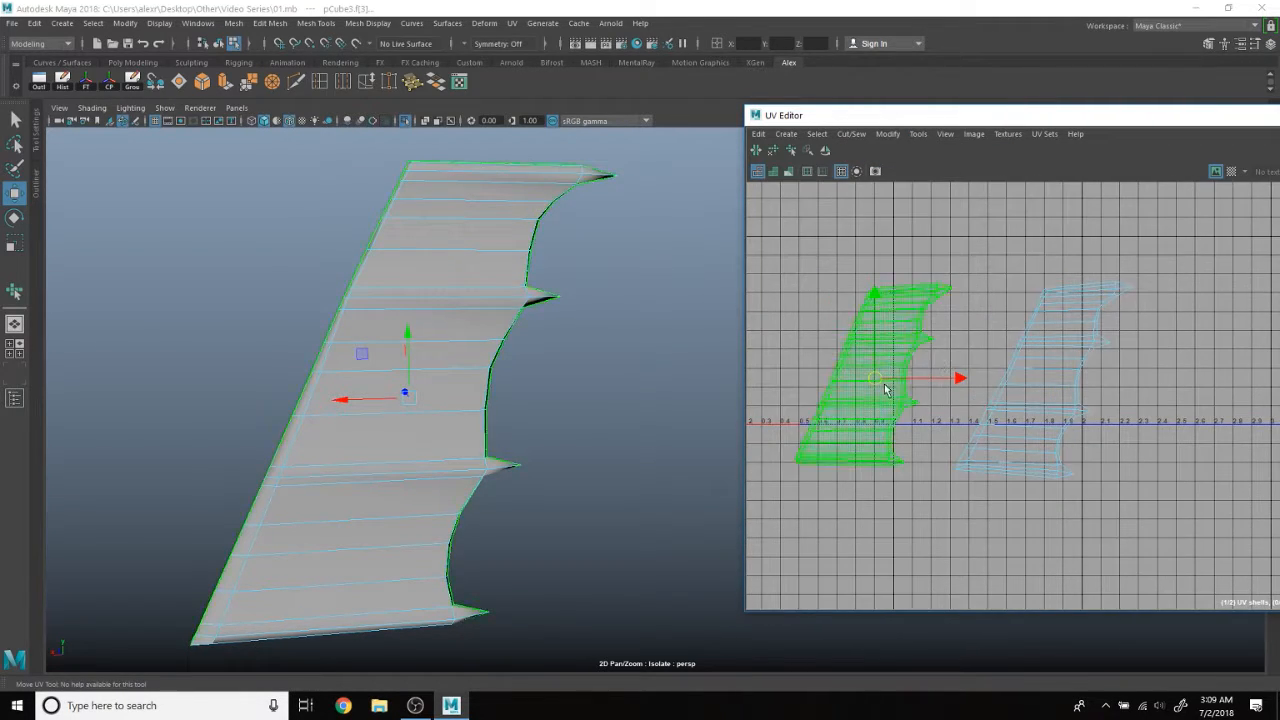
pyautogui.press('r')
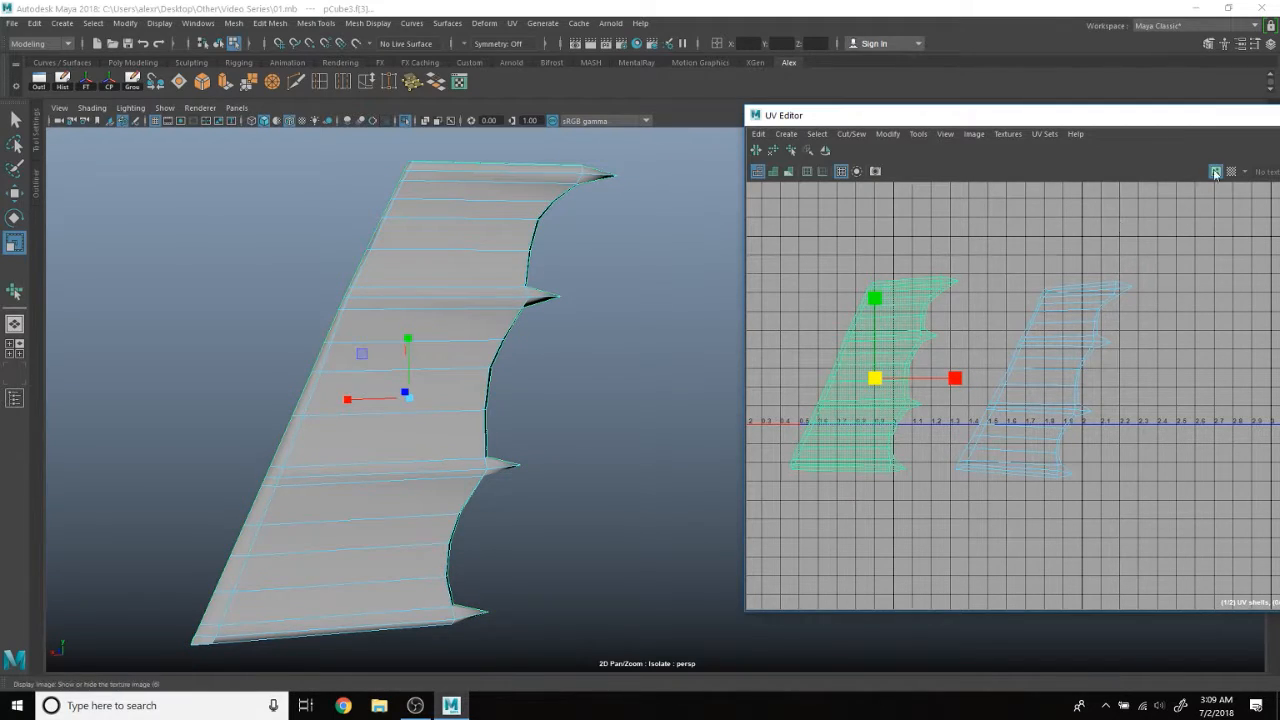
# Check both sides of the tail fin for distortion and scale differences with the checker map, and turn the map off again.
pyautogui.click(1231, 171)
pyautogui.click(580, 358)
pyautogui.moveTo(580, 358)
pyautogui.keyDown('alt'); pyautogui.mouseDown()
pyautogui.moveTo(694, 351)
pyautogui.moveTo(690, 304)
pyautogui.moveTo(613, 308)
pyautogui.moveTo(583, 371)
pyautogui.mouseUp(); pyautogui.keyUp('alt')
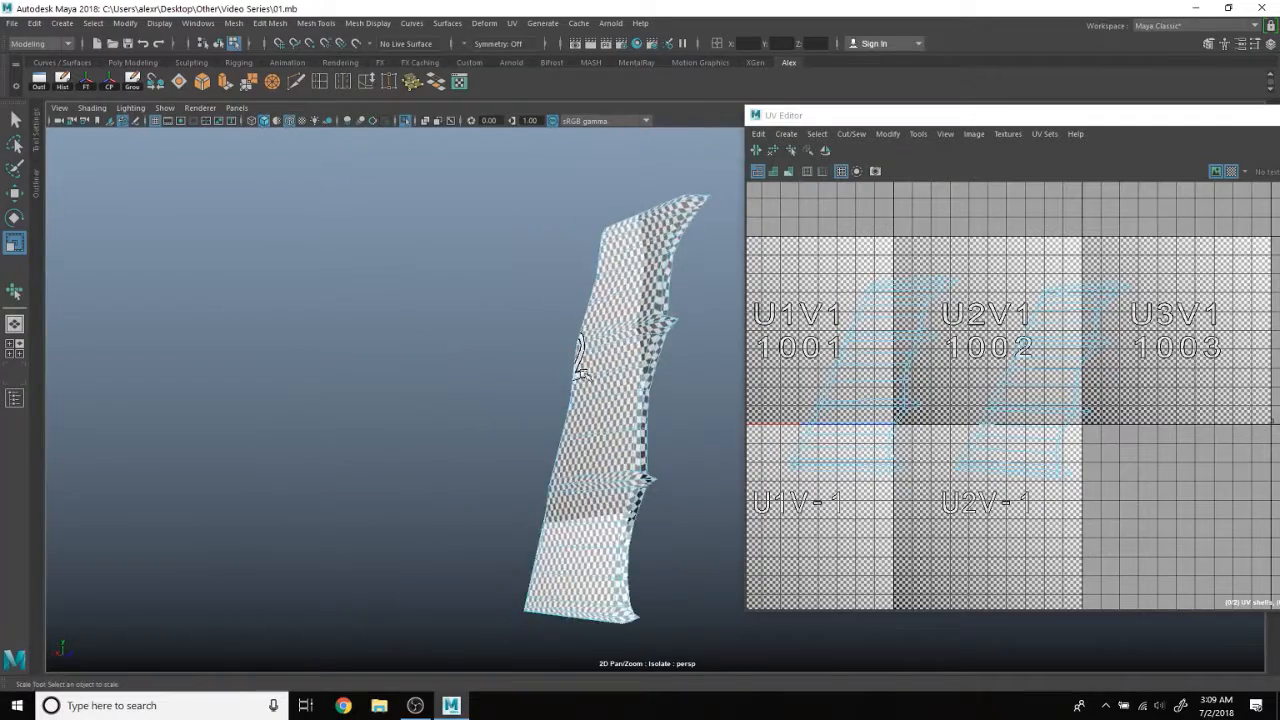
pyautogui.scroll(3, 583, 371)
pyautogui.keyDown('alt'); pyautogui.moveTo(583, 371); pyautogui.dragTo(457, 343, button='middle'); pyautogui.keyUp('alt')
pyautogui.keyDown('alt'); pyautogui.moveTo(457, 343); pyautogui.dragTo(569, 360); pyautogui.keyUp('alt')
pyautogui.keyDown('alt'); pyautogui.moveTo(600, 330); pyautogui.dragTo(564, 523, button='middle'); pyautogui.keyUp('alt')
pyautogui.keyDown('alt'); pyautogui.moveTo(564, 523); pyautogui.dragTo(646, 409); pyautogui.keyUp('alt')
pyautogui.scroll(-3, 646, 409)
pyautogui.keyDown('alt'); pyautogui.moveTo(646, 409); pyautogui.dragTo(598, 223, button='middle'); pyautogui.keyUp('alt')
pyautogui.keyDown('alt'); pyautogui.moveTo(617, 274); pyautogui.dragTo(571, 261); pyautogui.keyUp('alt')
pyautogui.keyDown('alt'); pyautogui.moveTo(571, 360); pyautogui.dragTo(582, 323, button='middle'); pyautogui.keyUp('alt')
pyautogui.keyDown('alt'); pyautogui.moveTo(582, 323); pyautogui.dragTo(594, 300); pyautogui.keyUp('alt')
pyautogui.scroll(-1, 594, 300)
pyautogui.keyDown('alt'); pyautogui.moveTo(594, 300); pyautogui.dragTo(564, 320, button='middle'); pyautogui.keyUp('alt')
pyautogui.click(1234, 172)
# Select both tail fin shells together and scale them down to roughly half their size.
pyautogui.scroll(-3, 977, 349)
pyautogui.click(918, 335)
pyautogui.moveTo(945, 343); pyautogui.dragTo(913, 333, button='right')
pyautogui.click(952, 365)
pyautogui.press('w')
pyautogui.moveTo(940, 290); pyautogui.dragTo(1194, 449)
pyautogui.press('r')
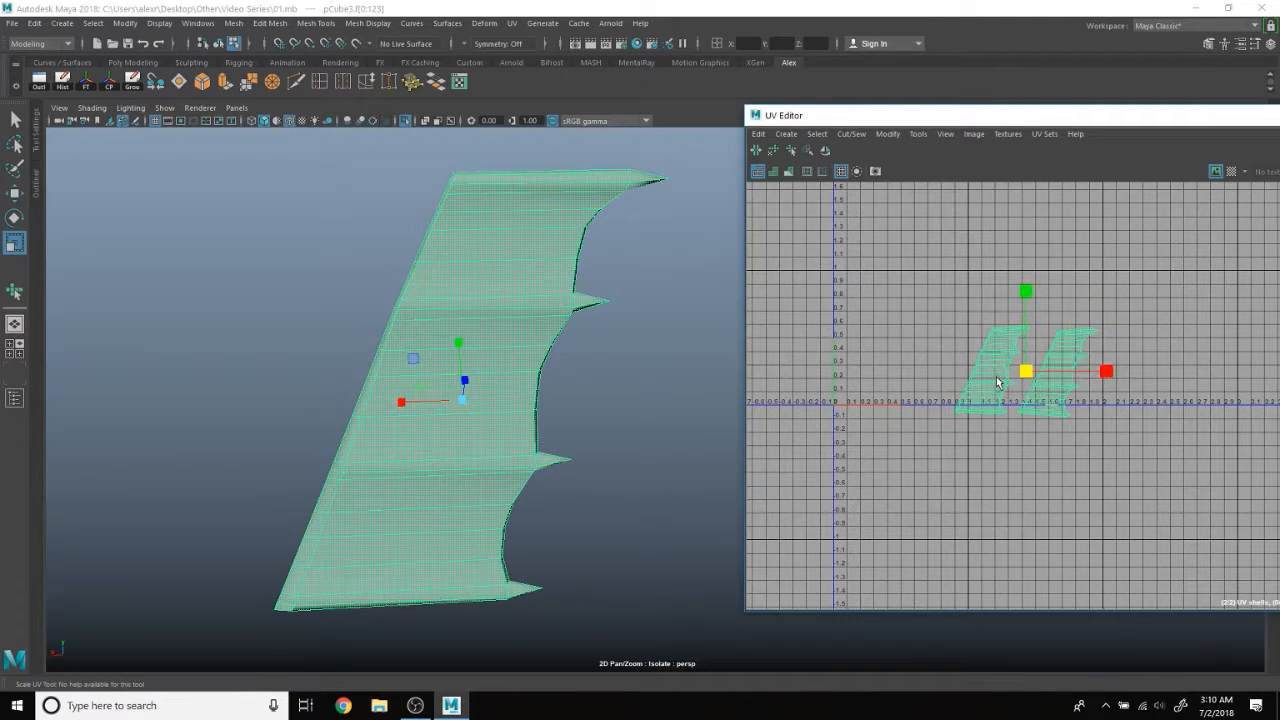
pyautogui.scroll(3, 1000, 381)
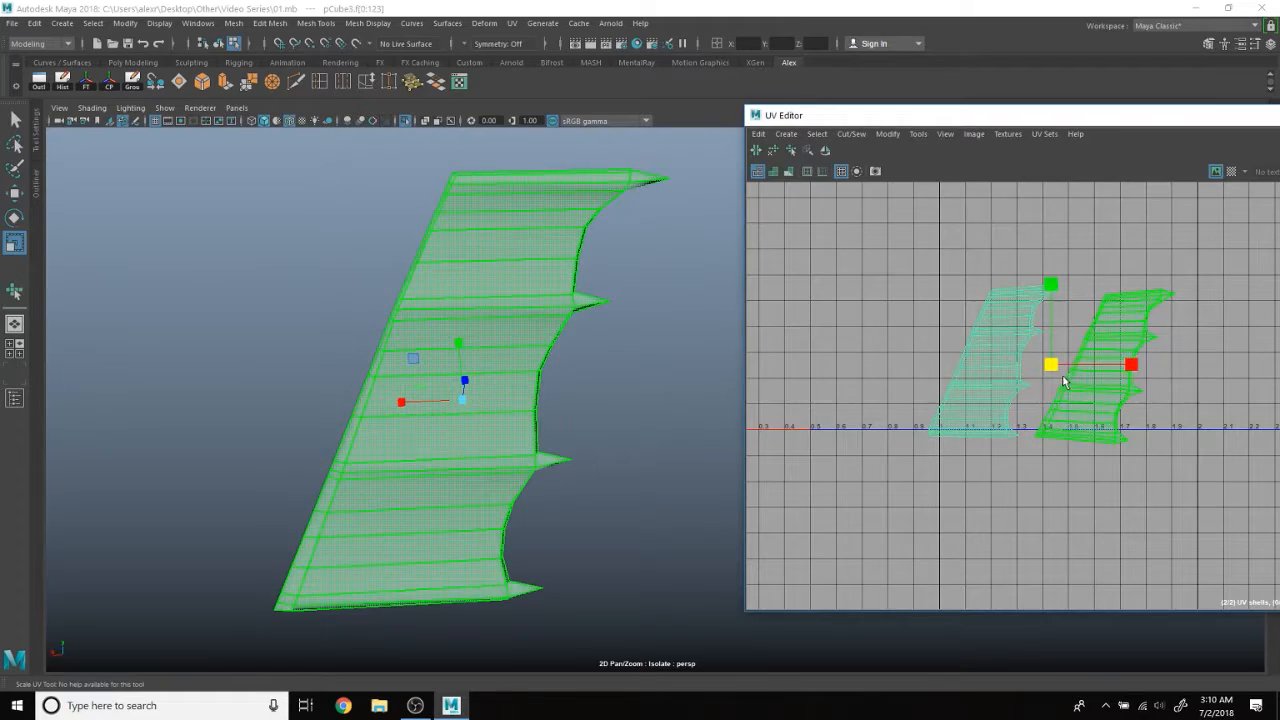
pyautogui.press('w')
pyautogui.scroll(-3, 1037, 450)
pyautogui.scroll(4, 1038, 440)
pyautogui.click(834, 423)
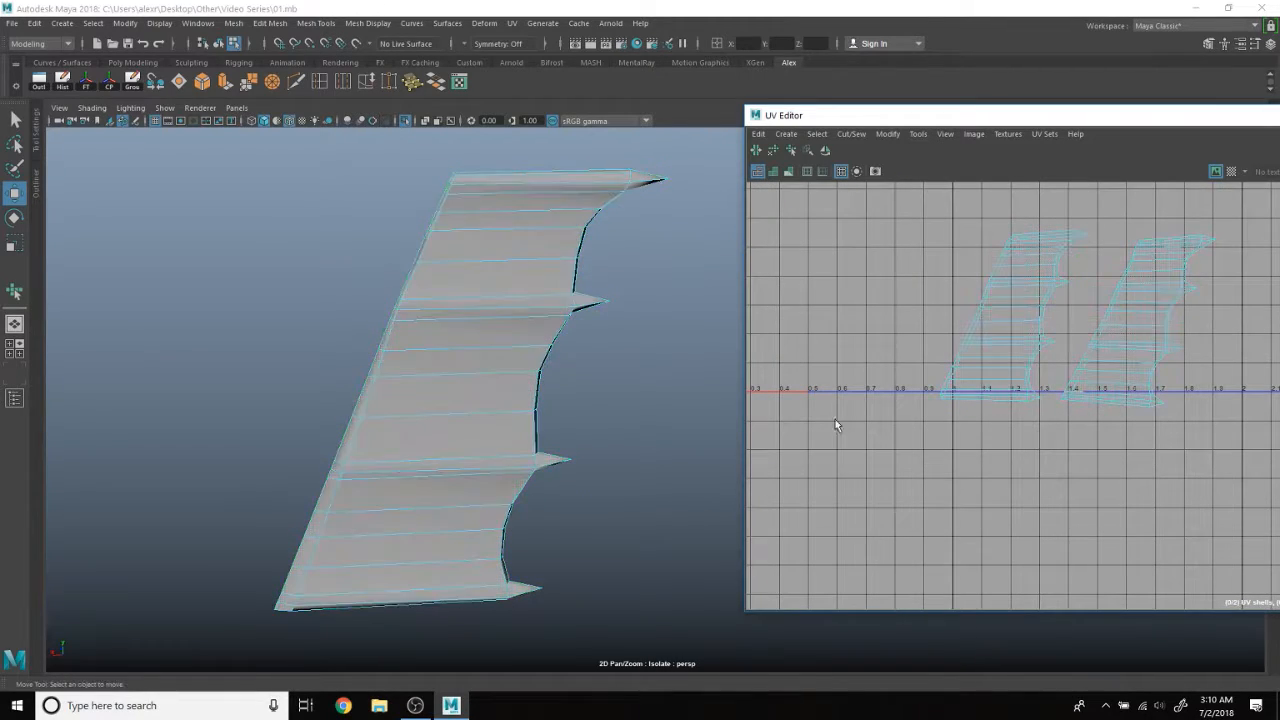
# Move both tail fin shells together along U, well clear of the 0 to 1 UV square.
pyautogui.keyDown('alt'); pyautogui.moveTo(651, 360); pyautogui.dragTo(569, 353); pyautogui.keyUp('alt')
pyautogui.keyDown('alt'); pyautogui.moveTo(627, 360); pyautogui.dragTo(512, 360); pyautogui.keyUp('alt')
pyautogui.scroll(-3, 972, 332)
pyautogui.keyDown('alt'); pyautogui.moveTo(1058, 322); pyautogui.dragTo(1015, 367, button='middle'); pyautogui.keyUp('alt')
pyautogui.moveTo(894, 308); pyautogui.dragTo(1070, 428)
pyautogui.moveTo(994, 372); pyautogui.dragTo(1178, 356)
pyautogui.press('r')
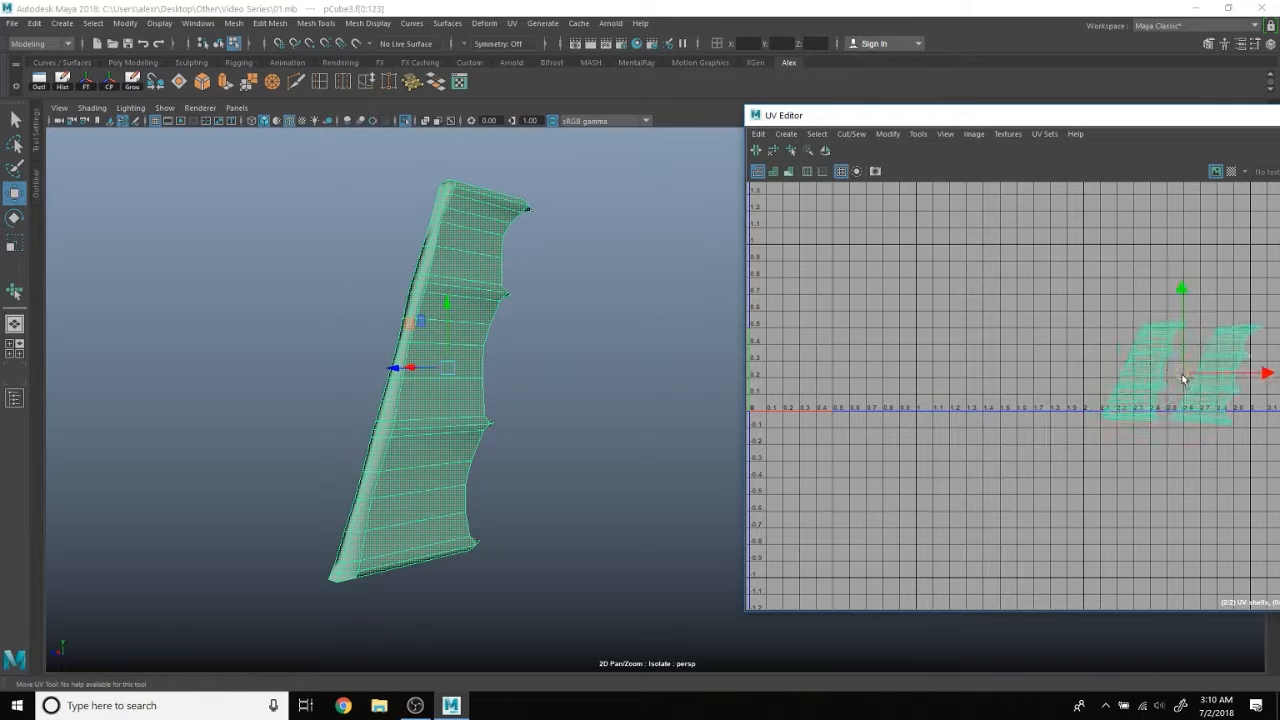
pyautogui.keyDown('alt'); pyautogui.moveTo(985, 325); pyautogui.dragTo(1003, 366, button='middle'); pyautogui.keyUp('alt')
pyautogui.scroll(-3, 1003, 366)
pyautogui.moveTo(1175, 393); pyautogui.dragTo(1090, 393)
# Switch the isolated view from the tail fin to the sail assembly with its mast, boom and ribs.
pyautogui.keyDown('alt'); pyautogui.moveTo(617, 337); pyautogui.dragTo(568, 307); pyautogui.keyUp('alt')
pyautogui.click(448, 182)
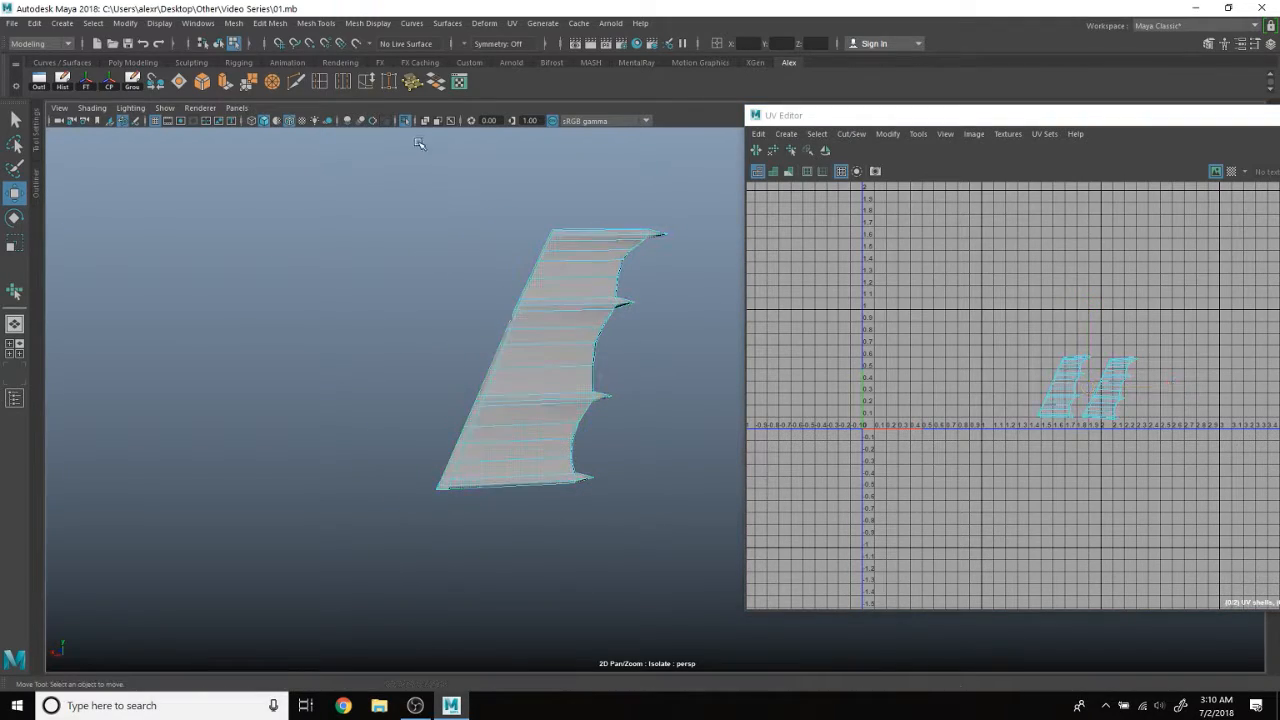
pyautogui.click(405, 121)
pyautogui.scroll(-4, 458, 363)
pyautogui.keyDown('alt'); pyautogui.moveTo(449, 400); pyautogui.dragTo(384, 330); pyautogui.keyUp('alt')
pyautogui.keyDown('alt'); pyautogui.moveTo(384, 330); pyautogui.dragTo(613, 294, button='middle'); pyautogui.keyUp('alt')
pyautogui.moveTo(388, 309); pyautogui.dragTo(446, 280, button='right')
pyautogui.click(437, 258)
pyautogui.scroll(2, 432, 277)
pyautogui.keyDown('alt'); pyautogui.moveTo(432, 278); pyautogui.dragTo(461, 312); pyautogui.keyUp('alt')
pyautogui.scroll(2, 461, 312)
pyautogui.keyDown('alt'); pyautogui.moveTo(700, 325); pyautogui.dragTo(458, 360, button='middle'); pyautogui.keyUp('alt')
pyautogui.click(547, 375)
pyautogui.keyDown('alt'); pyautogui.moveTo(547, 375); pyautogui.dragTo(456, 388, button='middle'); pyautogui.keyUp('alt')
pyautogui.click(405, 122)
pyautogui.click(308, 223)
pyautogui.click(503, 357)
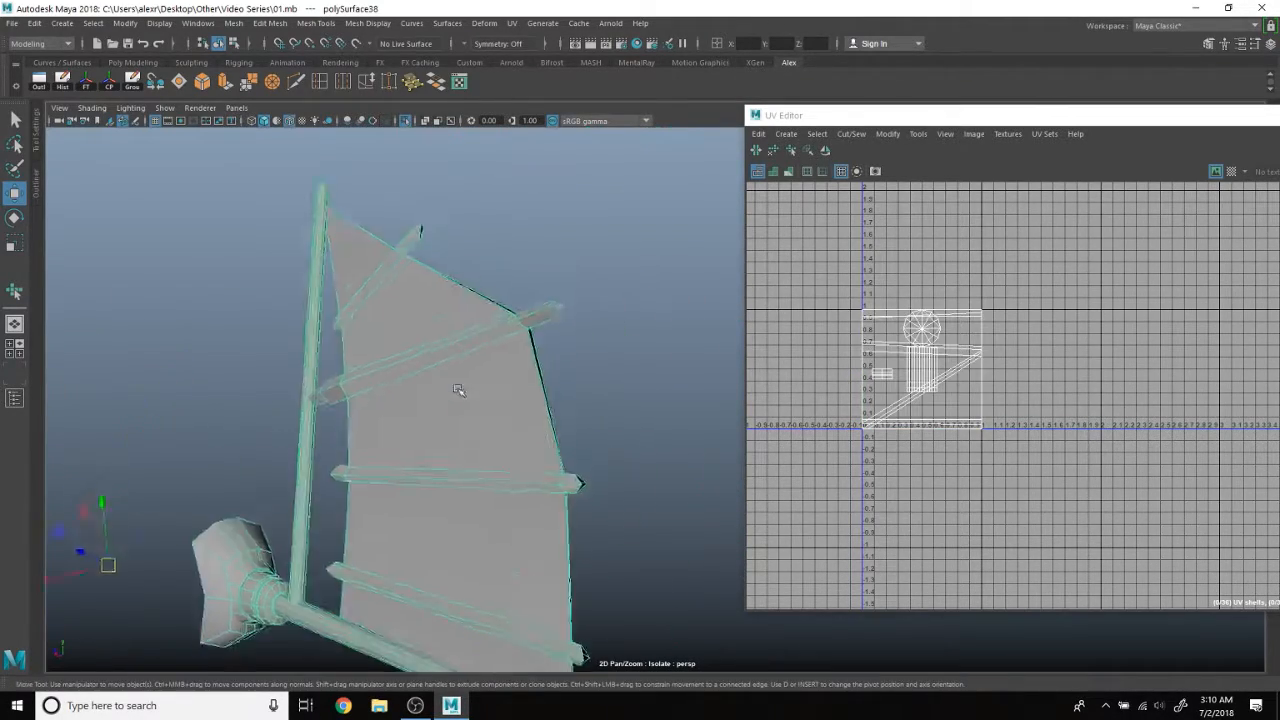
# Separate the sail assembly into individual meshes.
pyautogui.scroll(-3, 458, 390)
pyautogui.keyDown('alt'); pyautogui.moveTo(458, 390); pyautogui.dragTo(486, 374); pyautogui.keyUp('alt')
pyautogui.scroll(1, 571, 420)
pyautogui.keyDown('alt'); pyautogui.moveTo(571, 420); pyautogui.dragTo(522, 400, button='middle'); pyautogui.keyUp('alt')
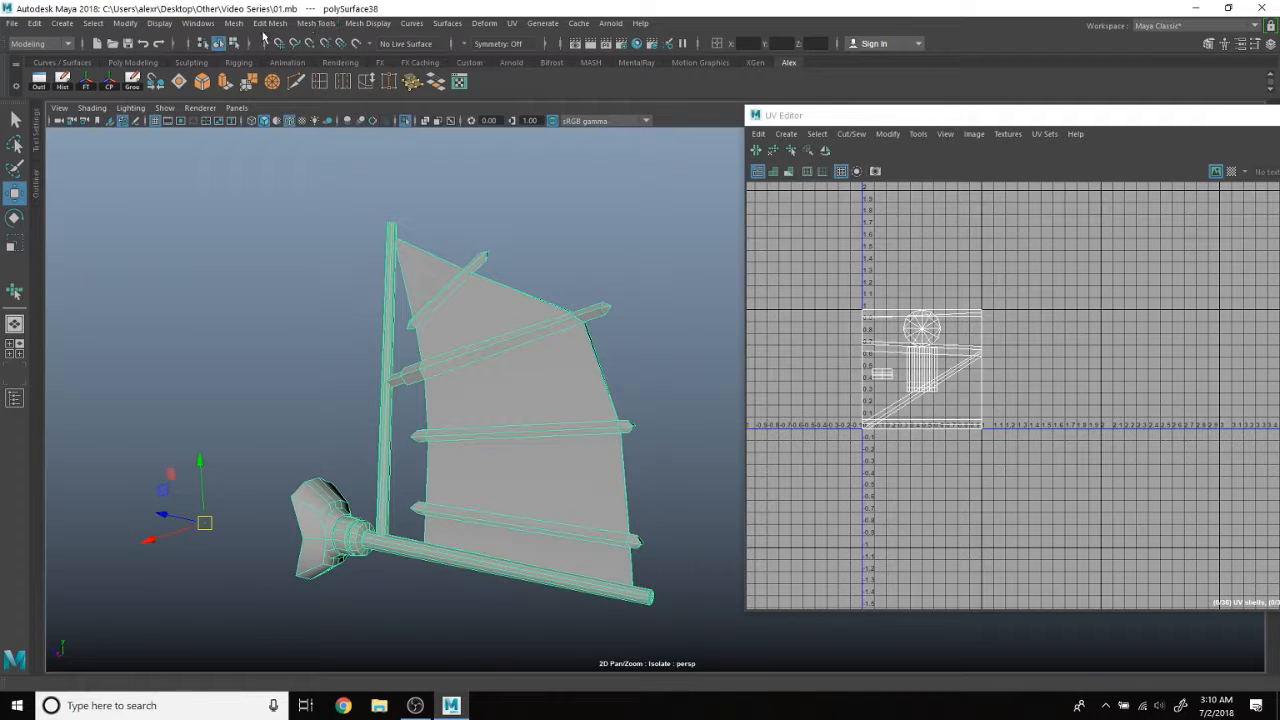
pyautogui.click(233, 23)
pyautogui.click(272, 88)
pyautogui.click(237, 25)
pyautogui.click(250, 83)
pyautogui.click(584, 264)
# Select the flared end plate at the base of the sail boom and isolate it in the viewport.
pyautogui.scroll(1, 540, 267)
pyautogui.click(477, 286)
pyautogui.keyDown('alt'); pyautogui.moveTo(477, 286); pyautogui.dragTo(503, 303); pyautogui.keyUp('alt')
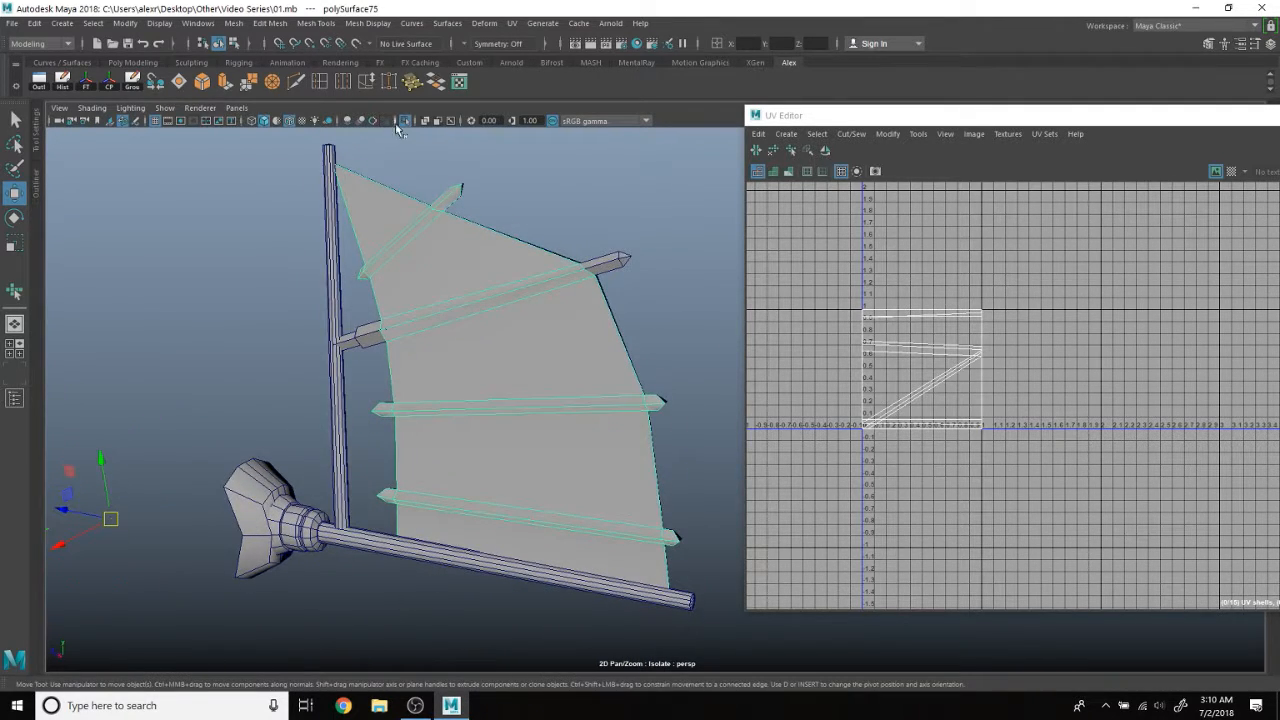
pyautogui.click(287, 271)
pyautogui.keyDown('alt'); pyautogui.moveTo(309, 403); pyautogui.dragTo(515, 288, button='middle'); pyautogui.keyUp('alt')
pyautogui.click(449, 376)
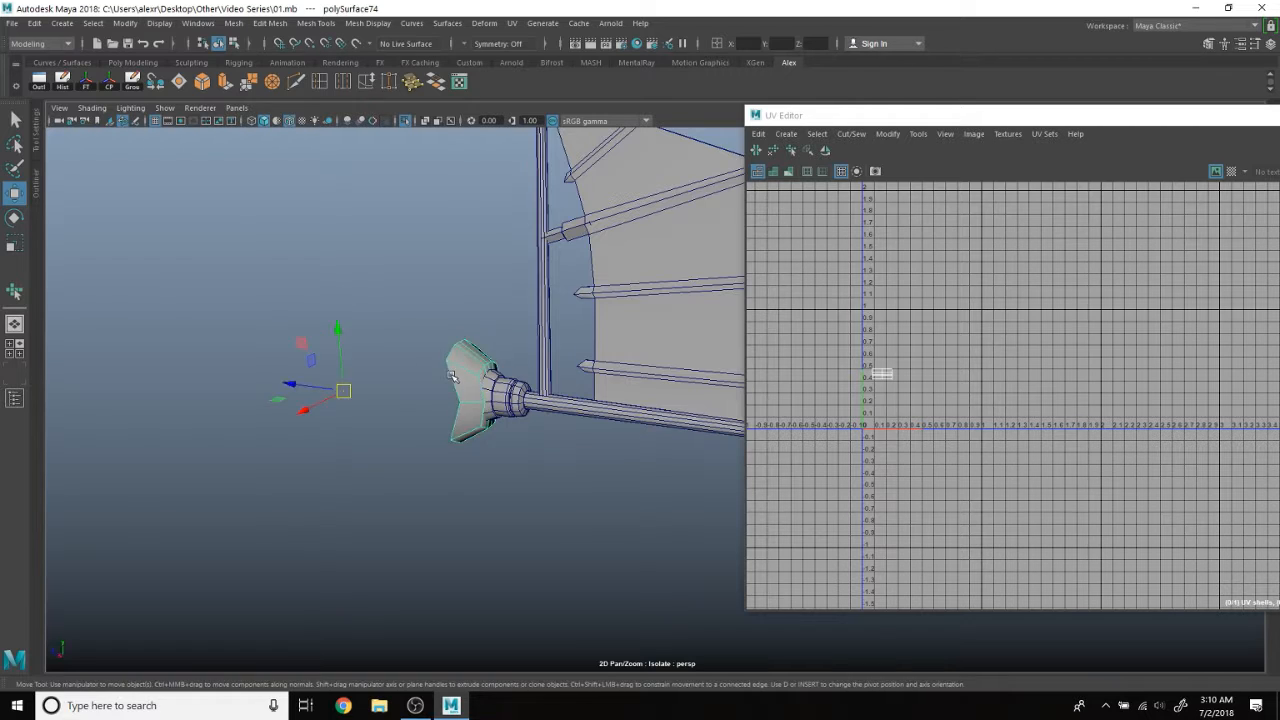
pyautogui.scroll(3, 453, 377)
pyautogui.scroll(1, 383, 385)
pyautogui.keyDown('alt'); pyautogui.moveTo(383, 385); pyautogui.dragTo(492, 414, button='middle'); pyautogui.keyUp('alt')
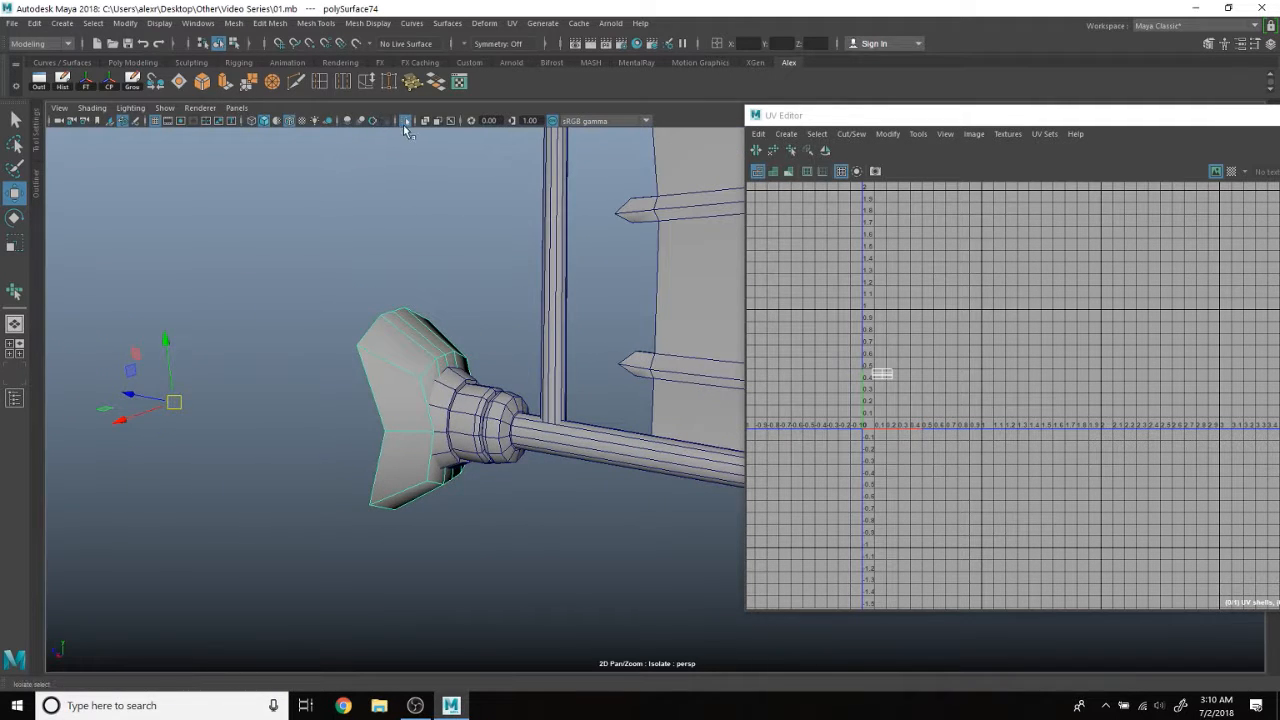
pyautogui.click(405, 122)
pyautogui.keyDown('alt'); pyautogui.moveTo(464, 271); pyautogui.dragTo(535, 298); pyautogui.keyUp('alt')
pyautogui.click(405, 122)
# Apply a planar projection to the end plate and unfold its UVs, checking the result with the checker map.
pyautogui.click(512, 23)
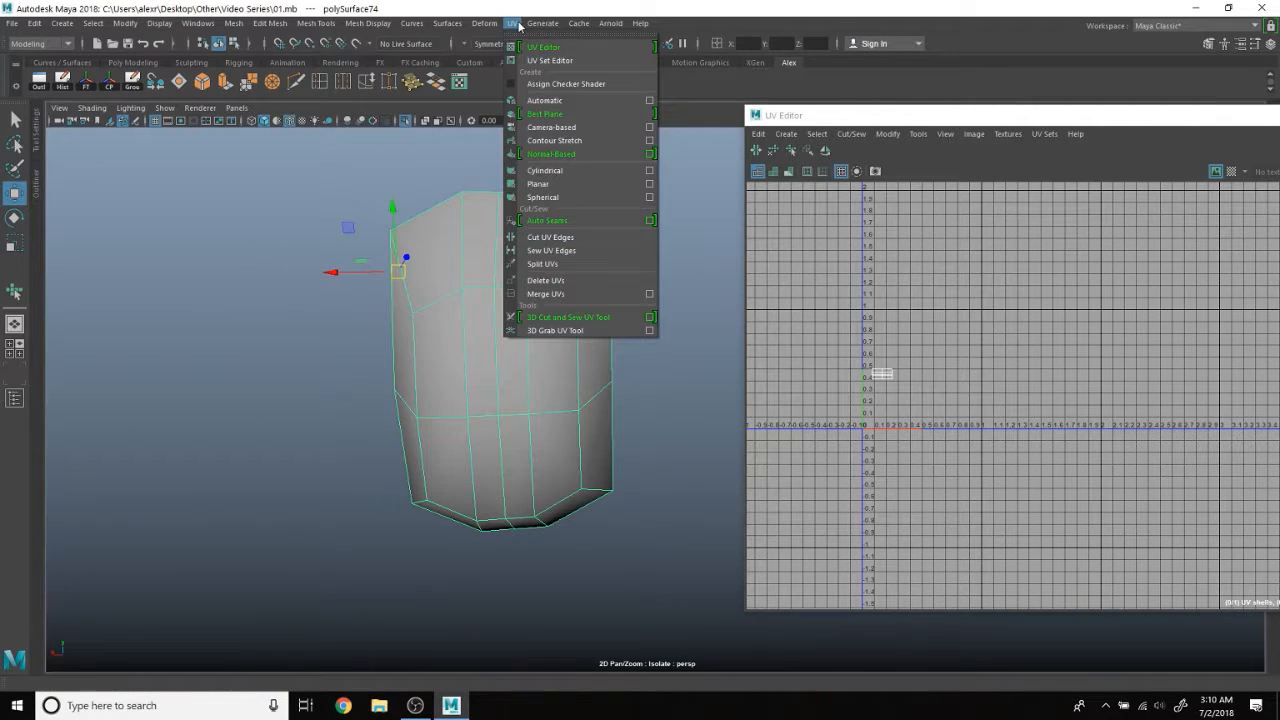
pyautogui.click(568, 183)
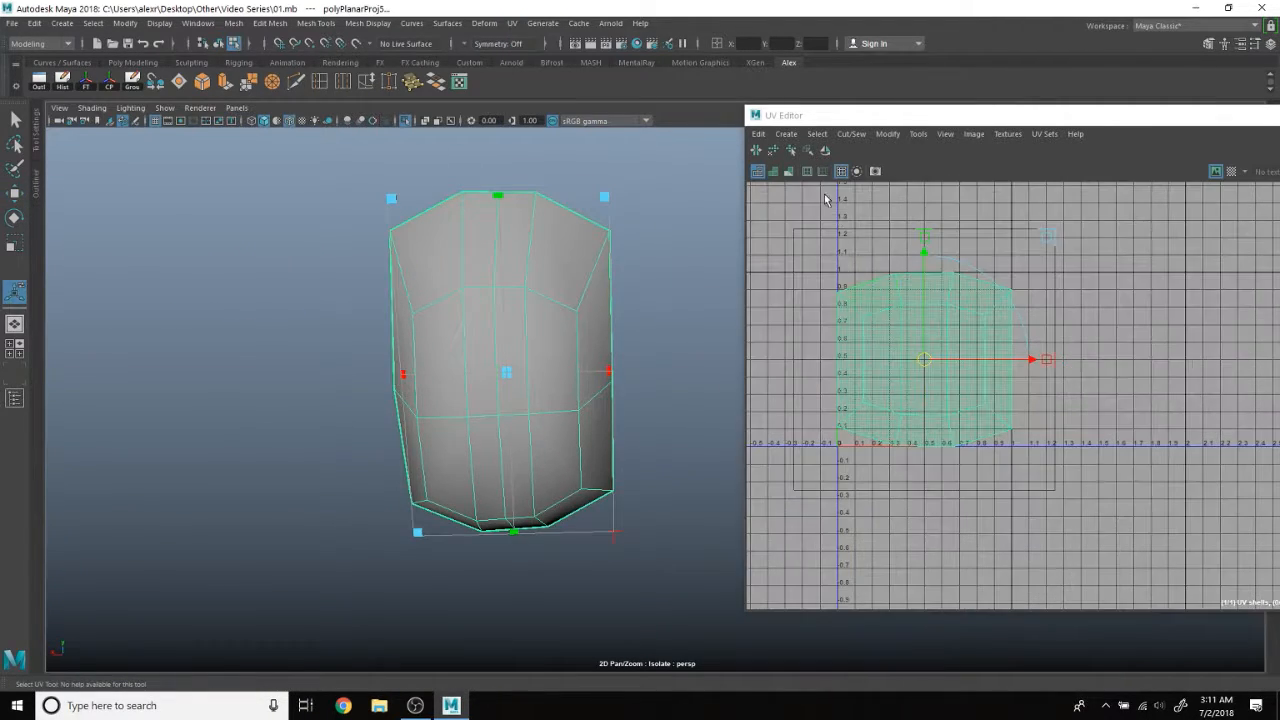
pyautogui.moveTo(890, 335); pyautogui.dragTo(947, 336, button='right')
pyautogui.moveTo(1079, 507); pyautogui.dragTo(810, 202)
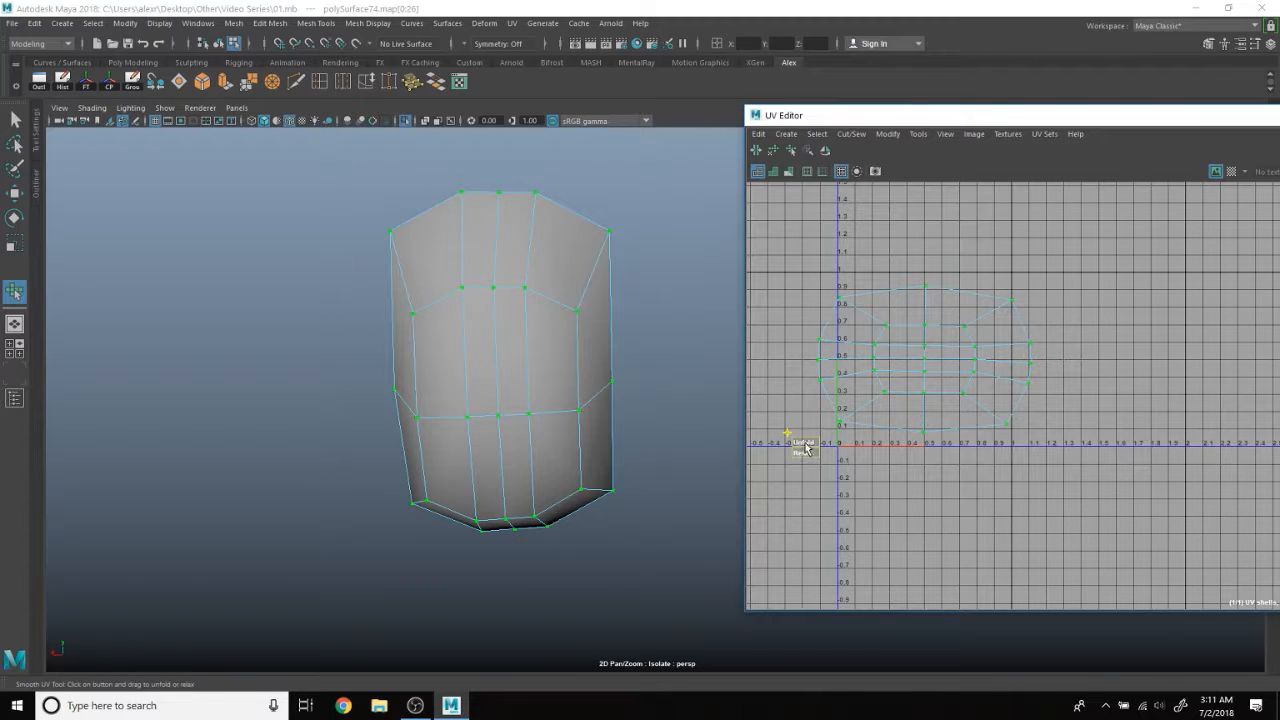
pyautogui.click(1232, 174)
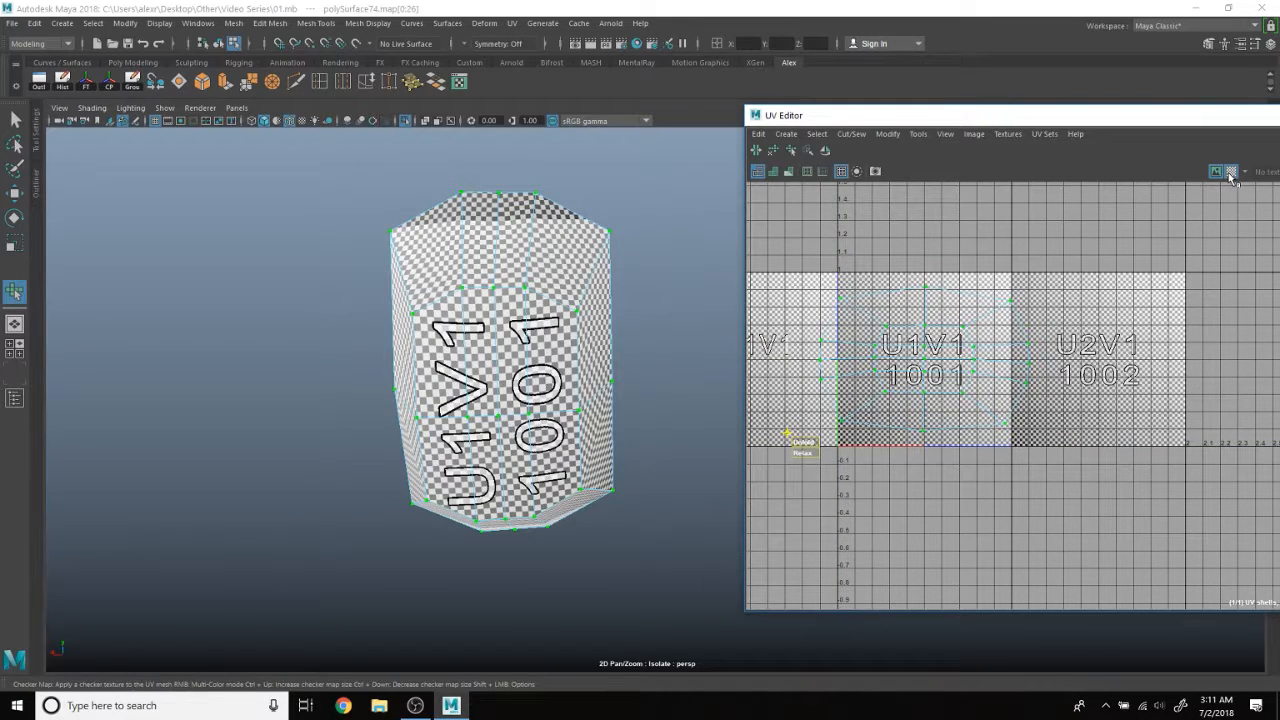
pyautogui.click(1232, 174)
# Select the end plate's whole UV shell and scale it down to roughly half its size.
pyautogui.moveTo(922, 420); pyautogui.dragTo(886, 402, button='right')
pyautogui.press('r')
pyautogui.click(923, 367)
pyautogui.moveTo(924, 360); pyautogui.dragTo(900, 362)
# Rotate the end plate's UV shell upright, shrink it further and place it outside the 0 to 1 square, near U 1.25.
pyautogui.press('e')
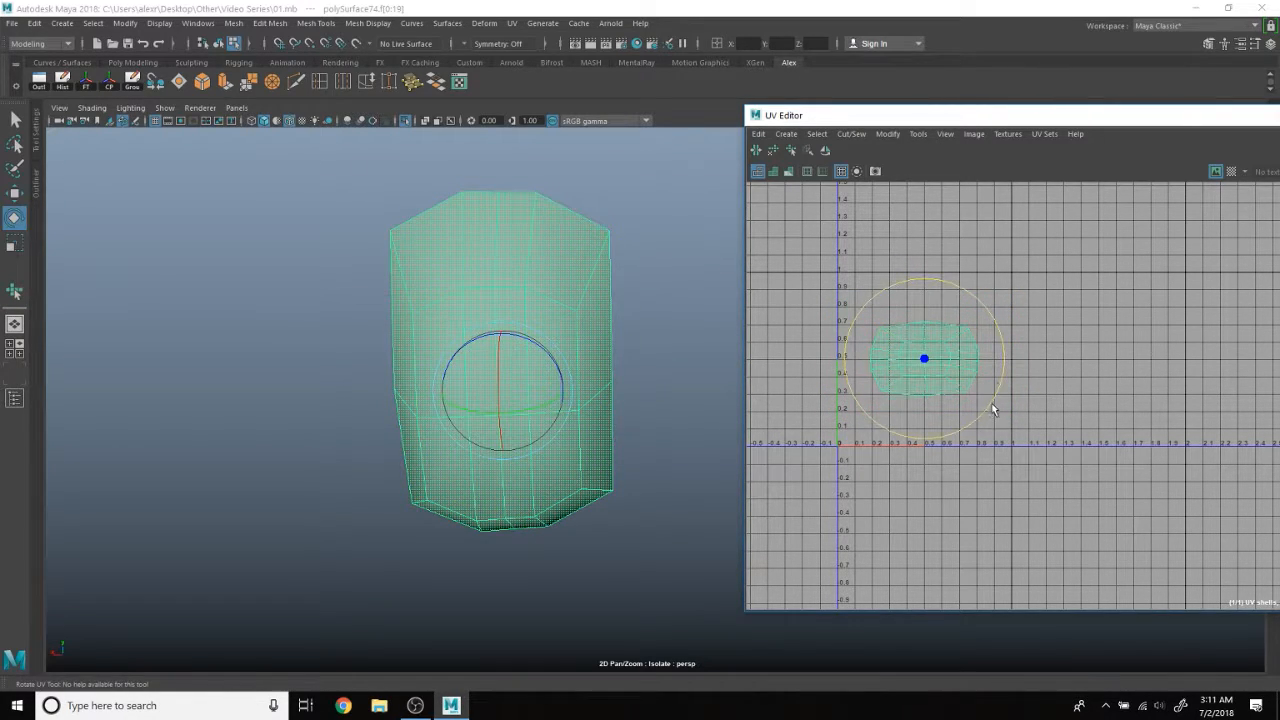
pyautogui.moveTo(1005, 343); pyautogui.dragTo(972, 292)
pyautogui.press('r')
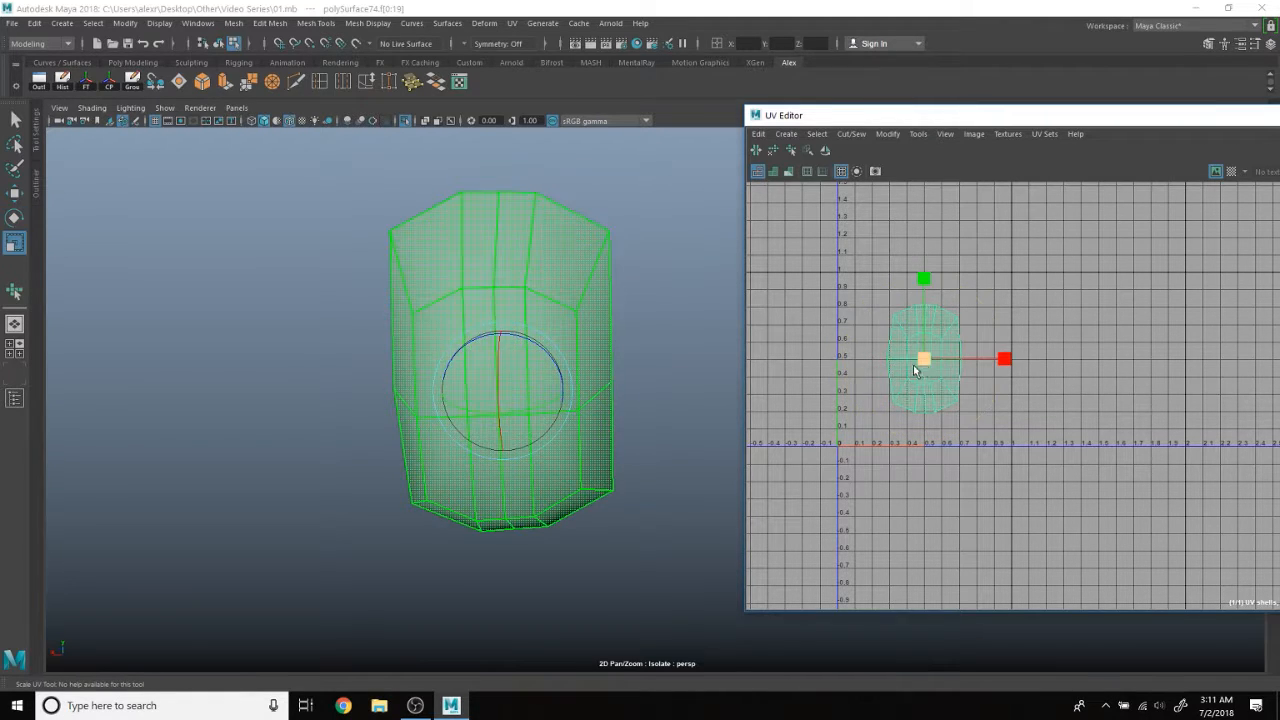
pyautogui.press('w')
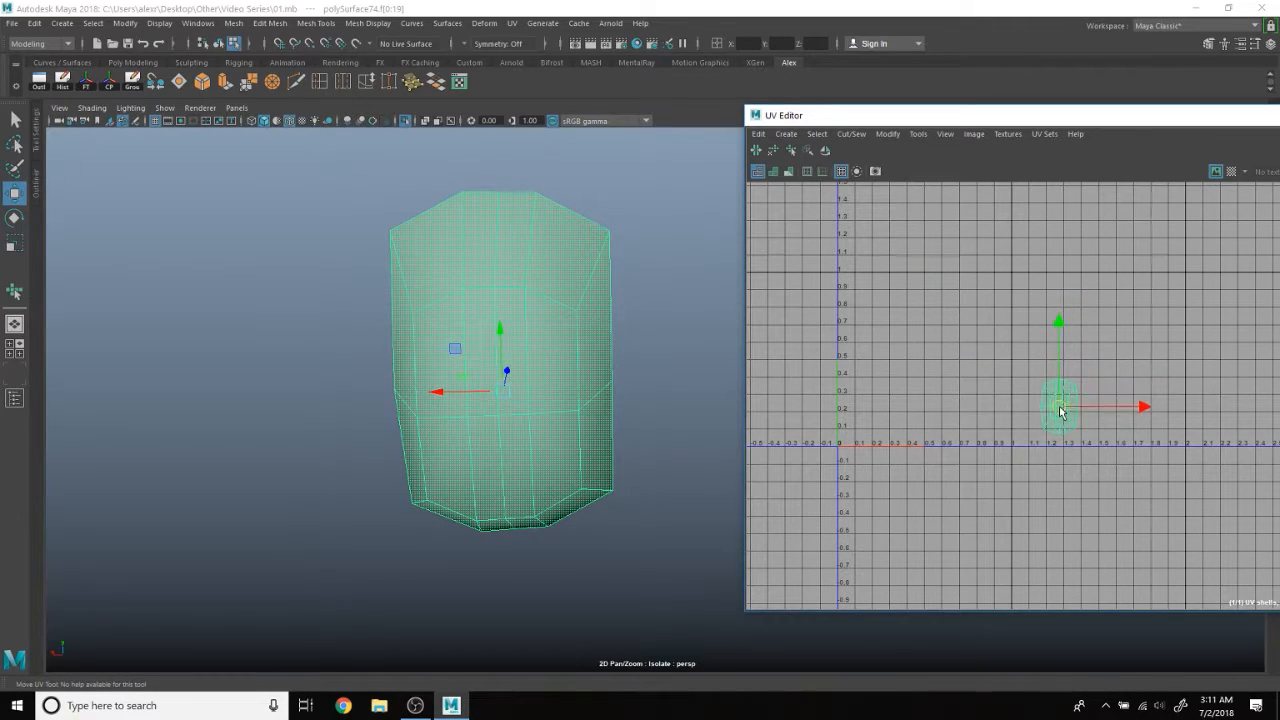
# Switch the isolated view from the end plate to the boom with its stepped collar.
pyautogui.click(668, 293)
pyautogui.click(405, 121)
pyautogui.scroll(-6, 480, 275)
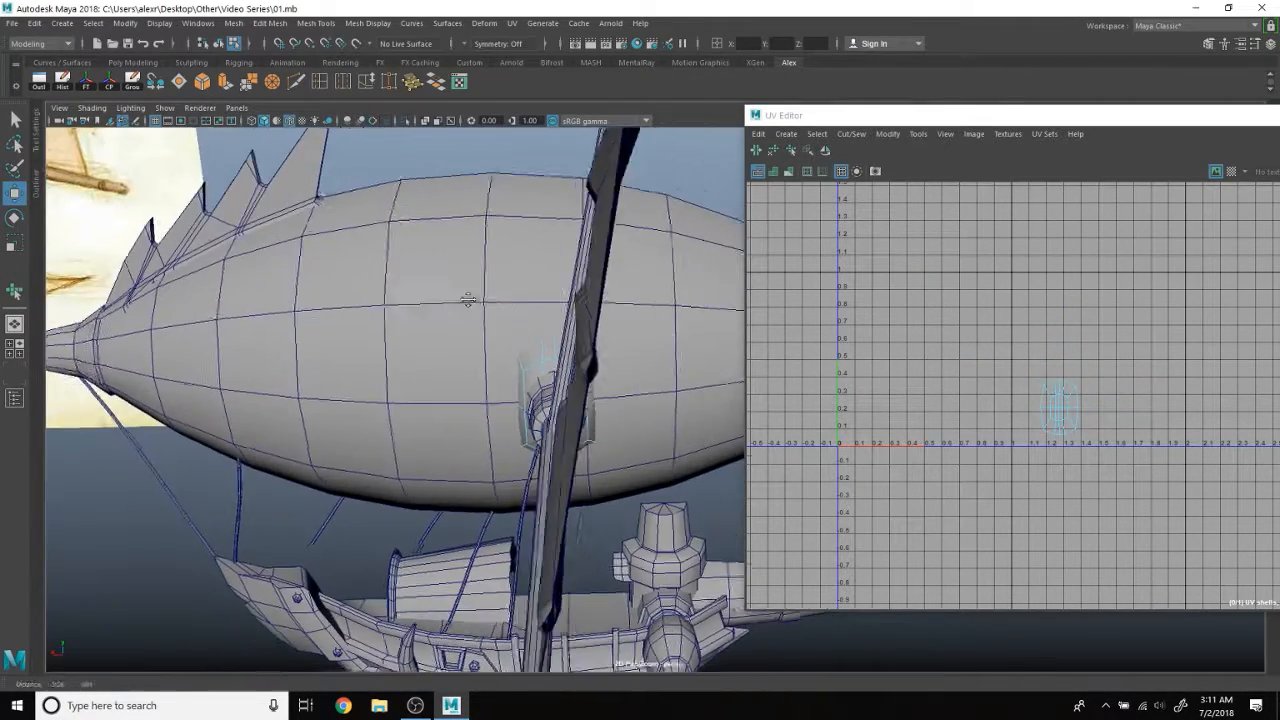
pyautogui.keyDown('alt'); pyautogui.moveTo(469, 297); pyautogui.dragTo(562, 306); pyautogui.keyUp('alt')
pyautogui.moveTo(596, 193); pyautogui.dragTo(641, 183, button='right')
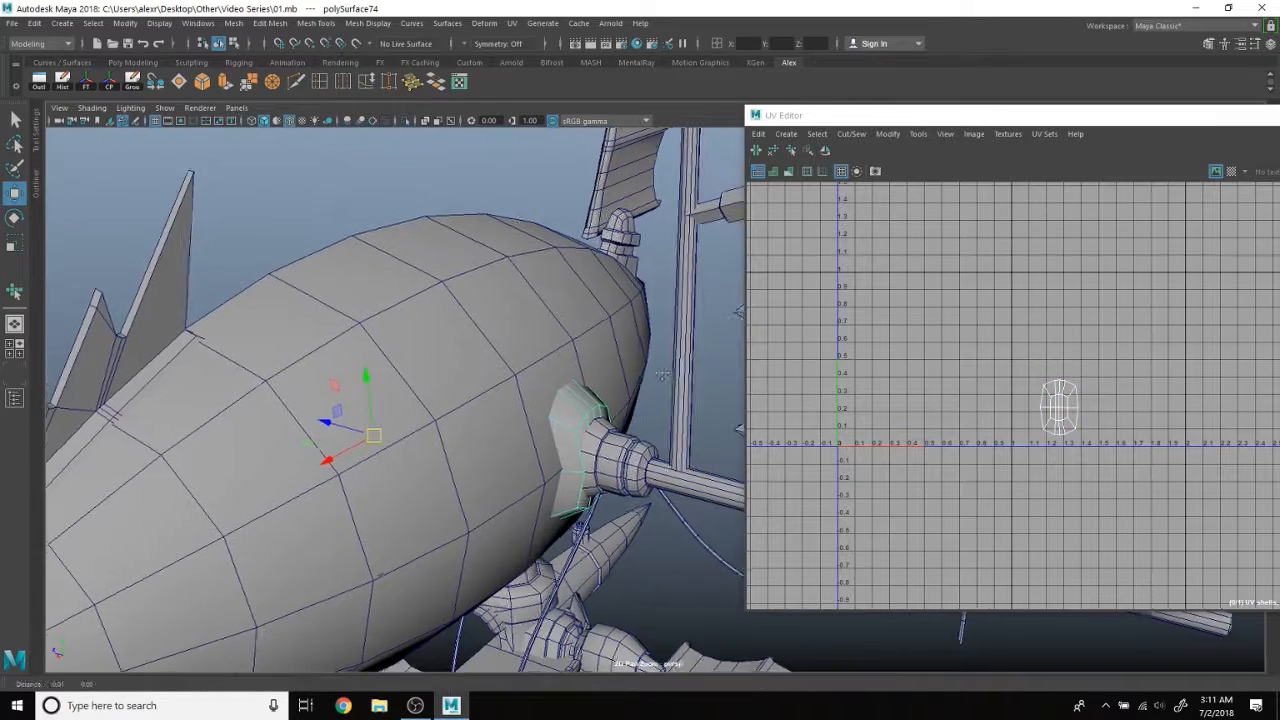
pyautogui.keyDown('alt'); pyautogui.moveTo(674, 371); pyautogui.dragTo(536, 355, button='middle'); pyautogui.keyUp('alt')
pyautogui.click(512, 427)
pyautogui.keyDown('alt'); pyautogui.moveTo(512, 427); pyautogui.dragTo(477, 372, button='middle'); pyautogui.keyUp('alt')
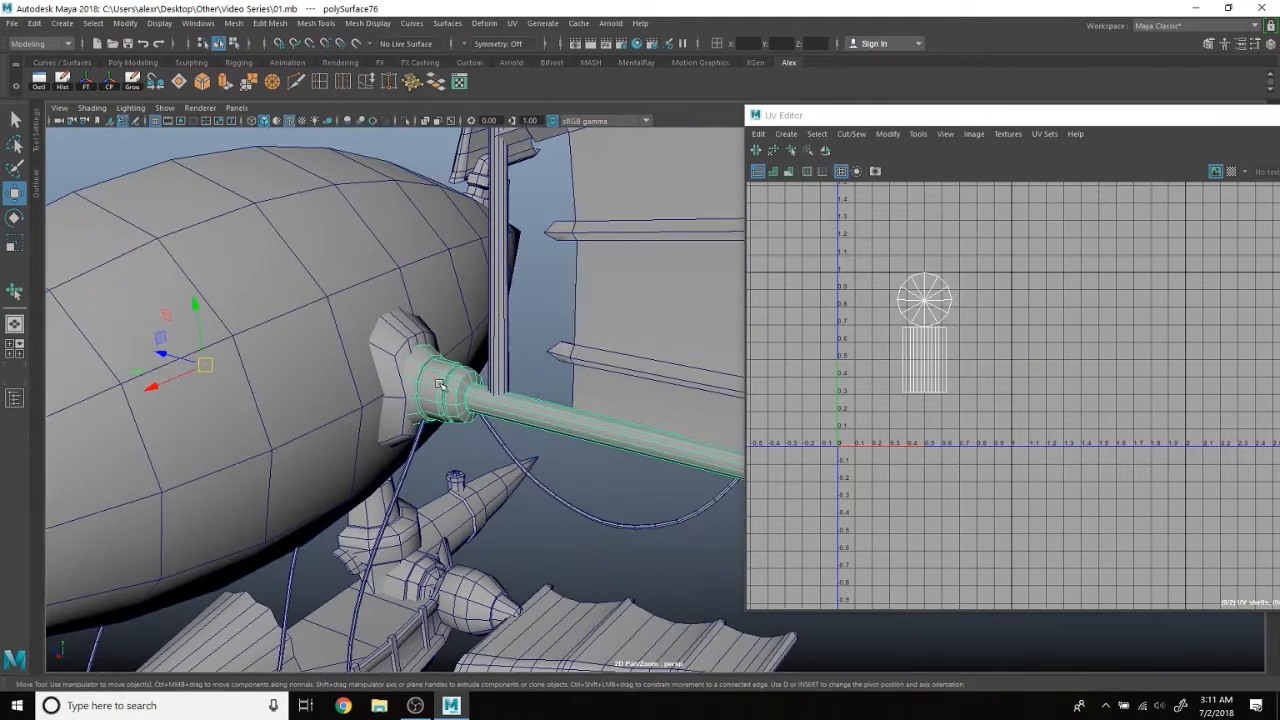
pyautogui.click(408, 121)
pyautogui.keyDown('alt'); pyautogui.moveTo(480, 297); pyautogui.dragTo(470, 262); pyautogui.keyUp('alt')
# Examine the boom and its collar from several sides, both isolated and together with the rest of the airship.
pyautogui.moveTo(1097, 123); pyautogui.dragTo(974, 143)
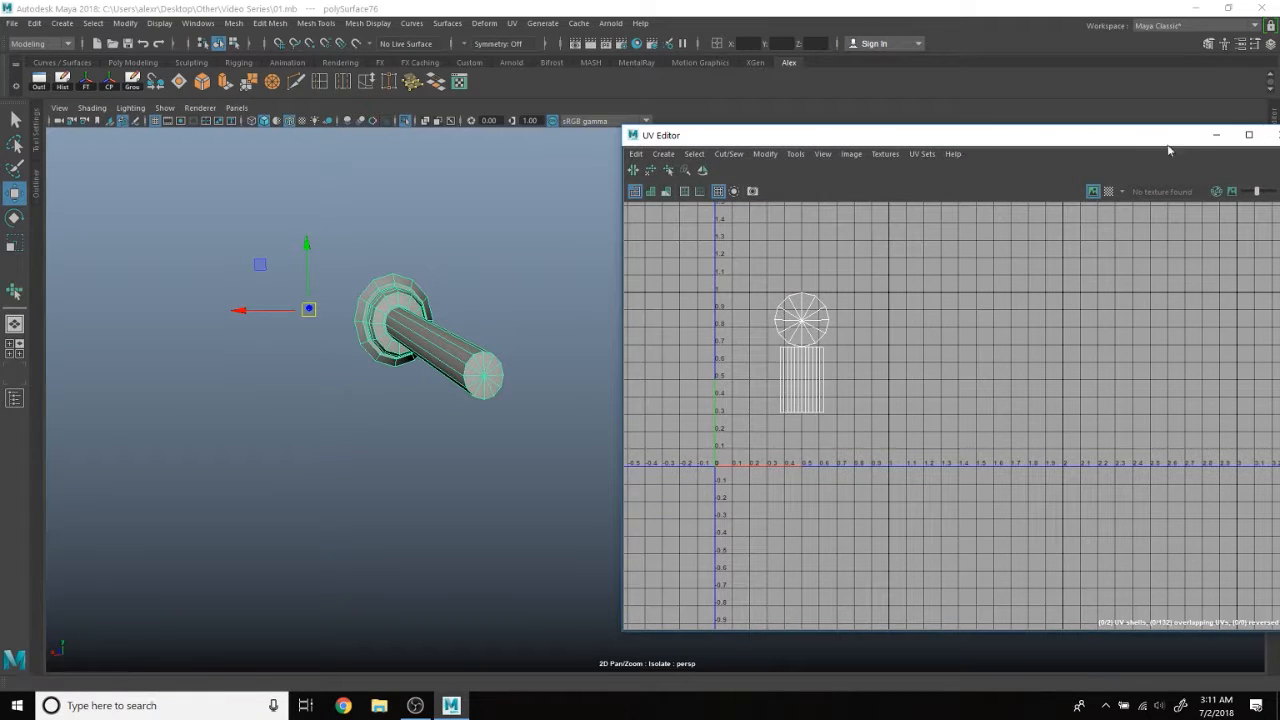
pyautogui.click(1215, 135)
pyautogui.keyDown('alt'); pyautogui.moveTo(677, 371); pyautogui.dragTo(528, 376); pyautogui.keyUp('alt')
pyautogui.moveTo(611, 360)
pyautogui.keyDown('alt'); pyautogui.mouseDown()
pyautogui.moveTo(743, 403)
pyautogui.moveTo(931, 421)
pyautogui.moveTo(544, 373)
pyautogui.moveTo(590, 351)
pyautogui.moveTo(698, 358)
pyautogui.moveTo(599, 339)
pyautogui.mouseUp(); pyautogui.keyUp('alt')
pyautogui.click(405, 120)
pyautogui.scroll(-7, 728, 366)
pyautogui.scroll(1, 544, 373)
pyautogui.scroll(3, 655, 418)
pyautogui.keyDown('alt'); pyautogui.moveTo(657, 420); pyautogui.dragTo(505, 365); pyautogui.keyUp('alt')
pyautogui.click(405, 121)
# Apply an X-axis planar projection fitted to the bounding box to the boom, and scale its UV shell down to about two-thirds.
pyautogui.click(513, 24)
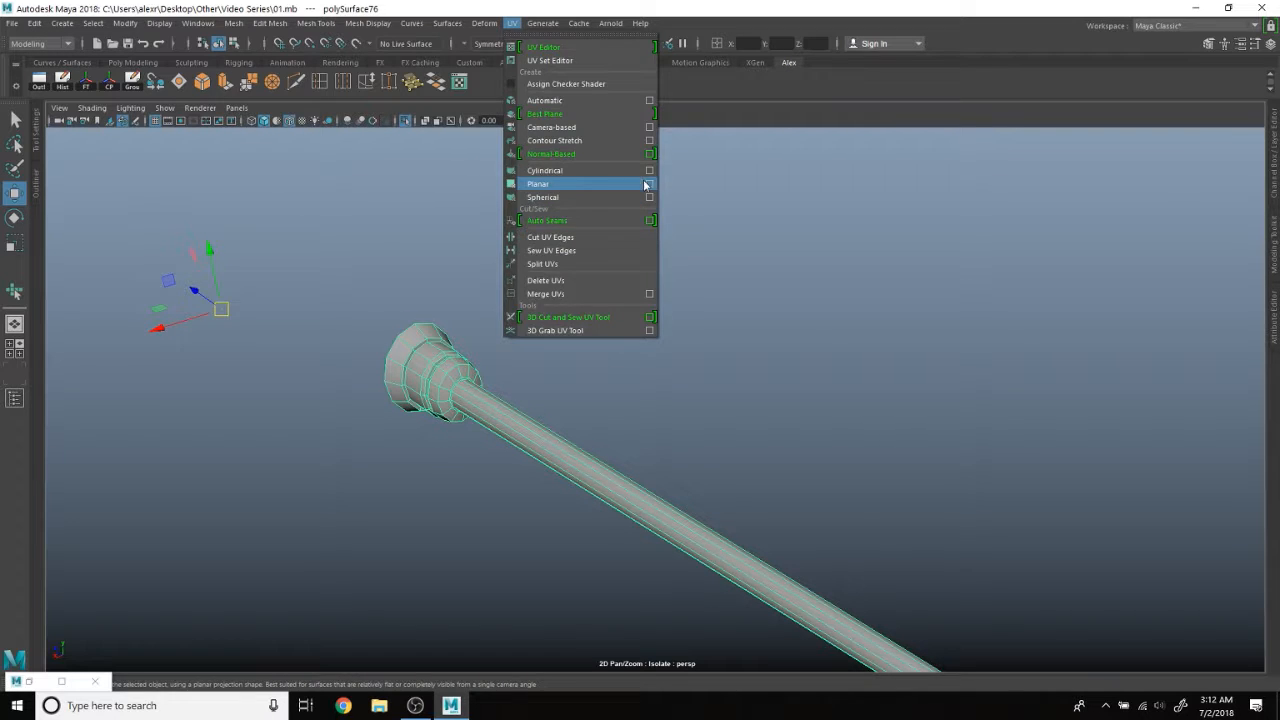
pyautogui.click(649, 185)
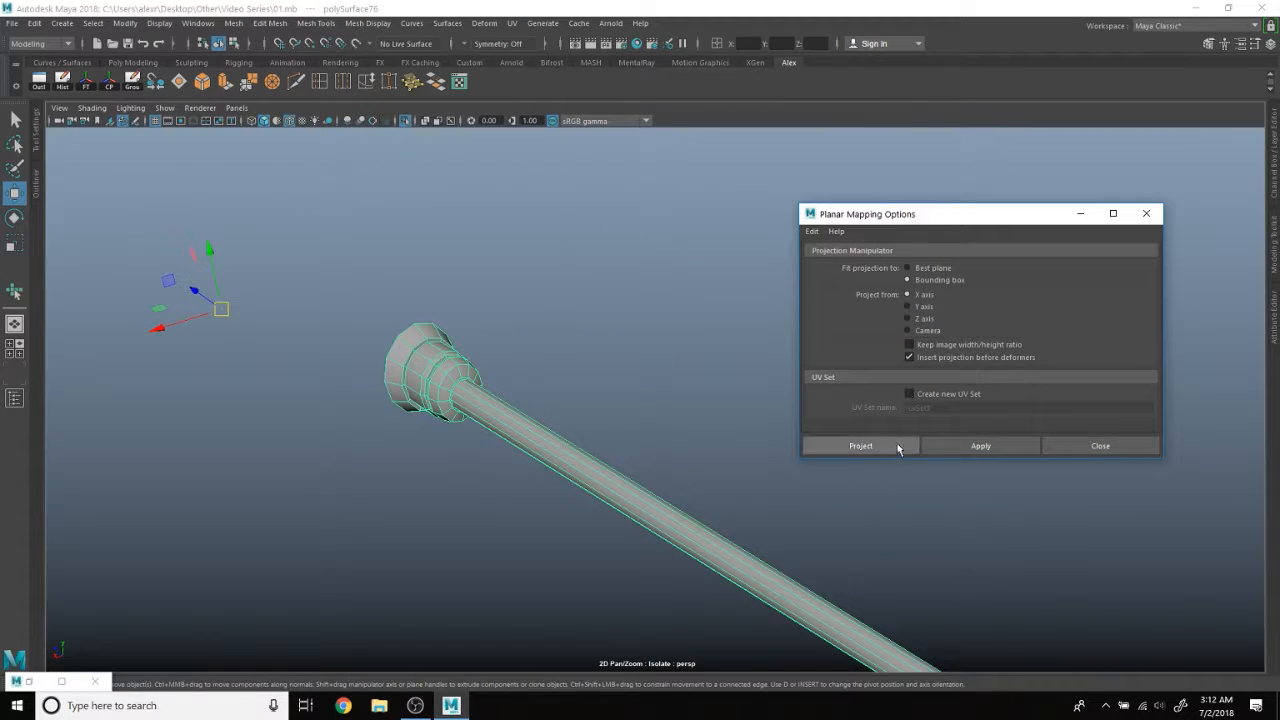
pyautogui.click(860, 446)
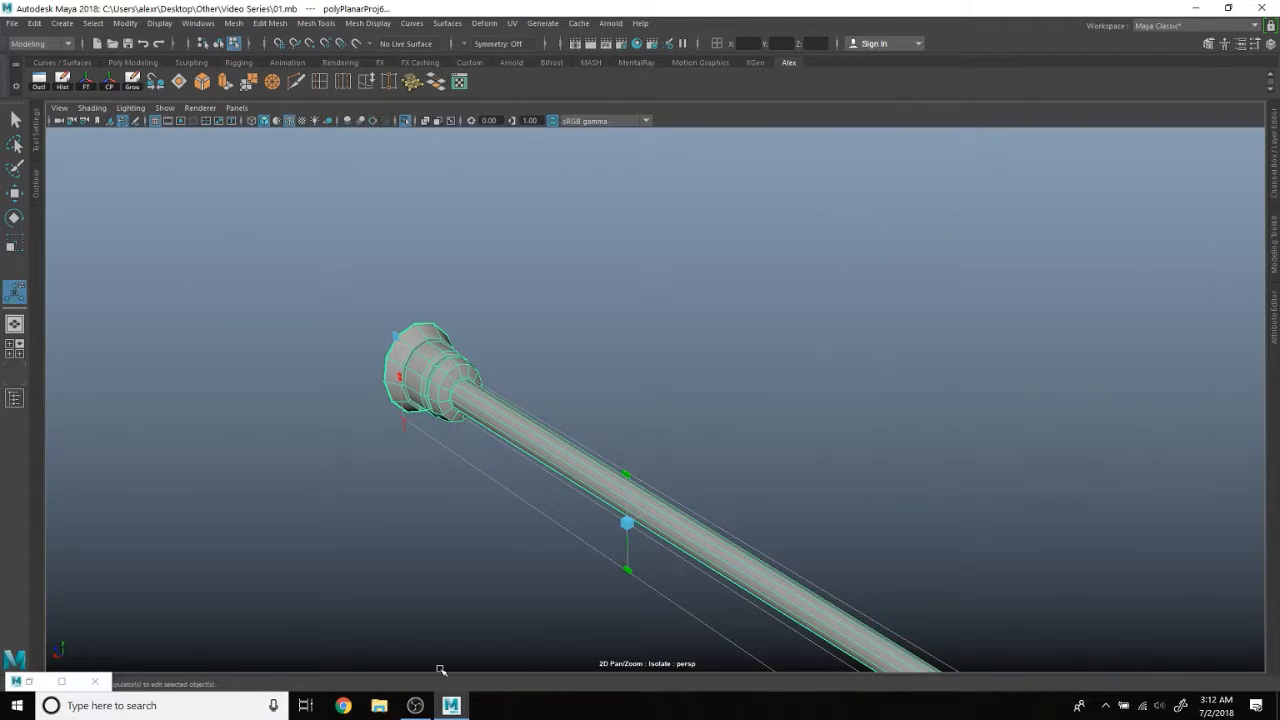
pyautogui.click(31, 680)
pyautogui.scroll(3, 853, 397)
pyautogui.press('r')
pyautogui.moveTo(808, 382); pyautogui.dragTo(840, 382)
# Select the edge loop where the boom shaft meets the front of the collar.
pyautogui.keyDown('alt'); pyautogui.moveTo(480, 355); pyautogui.dragTo(451, 329); pyautogui.keyUp('alt')
pyautogui.click(451, 329)
pyautogui.scroll(3, 449, 328)
pyautogui.keyDown('alt'); pyautogui.moveTo(447, 328); pyautogui.dragTo(411, 363, button='middle'); pyautogui.keyUp('alt')
pyautogui.scroll(3, 450, 374)
pyautogui.scroll(3, 517, 333)
pyautogui.moveTo(500, 372)
pyautogui.keyDown('alt'); pyautogui.mouseDown(button='middle')
pyautogui.moveTo(516, 334)
pyautogui.moveTo(483, 366)
pyautogui.mouseUp(button='middle'); pyautogui.keyUp('alt')
pyautogui.scroll(4, 517, 333)
pyautogui.moveTo(483, 364); pyautogui.dragTo(480, 275, button='right')
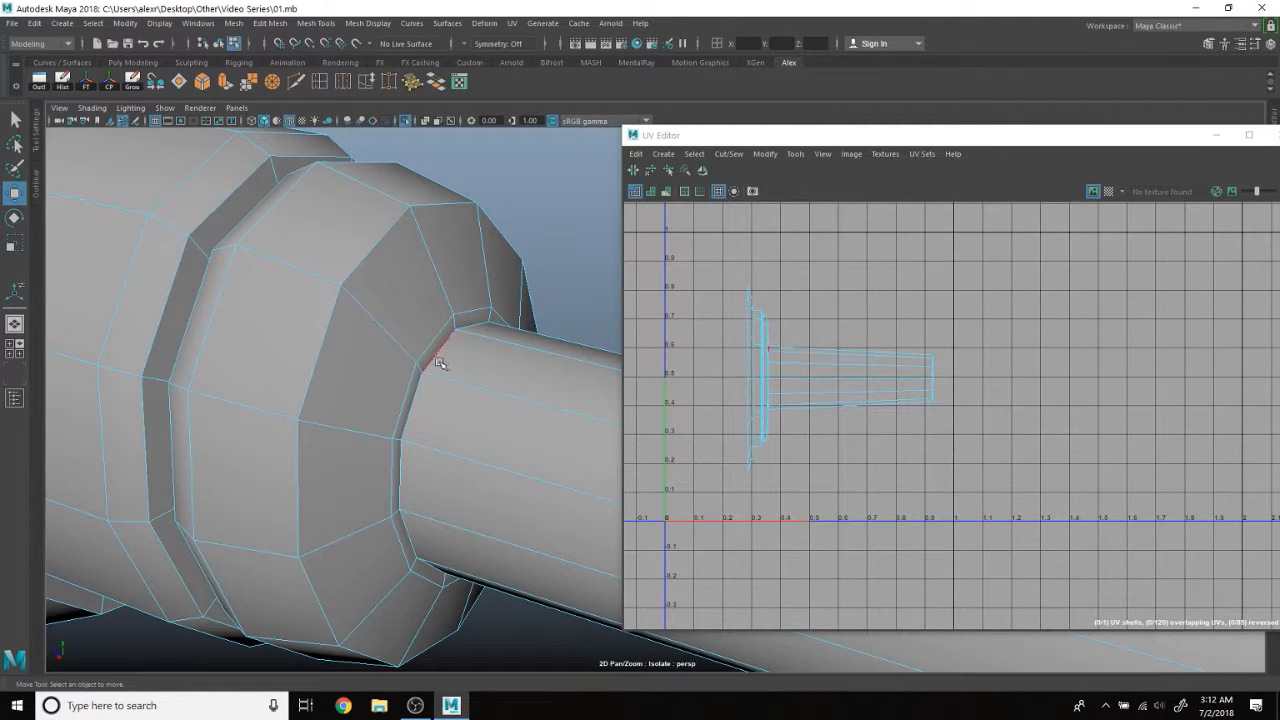
pyautogui.click(442, 361)
# Add the edge loop in the groove between the collar's front ring and its middle section to the selection.
pyautogui.moveTo(442, 361)
pyautogui.keyDown('alt'); pyautogui.mouseDown()
pyautogui.moveTo(366, 366)
pyautogui.moveTo(383, 378)
pyautogui.moveTo(411, 357)
pyautogui.moveTo(454, 400)
pyautogui.moveTo(357, 366)
pyautogui.moveTo(462, 374)
pyautogui.mouseUp(); pyautogui.keyUp('alt')
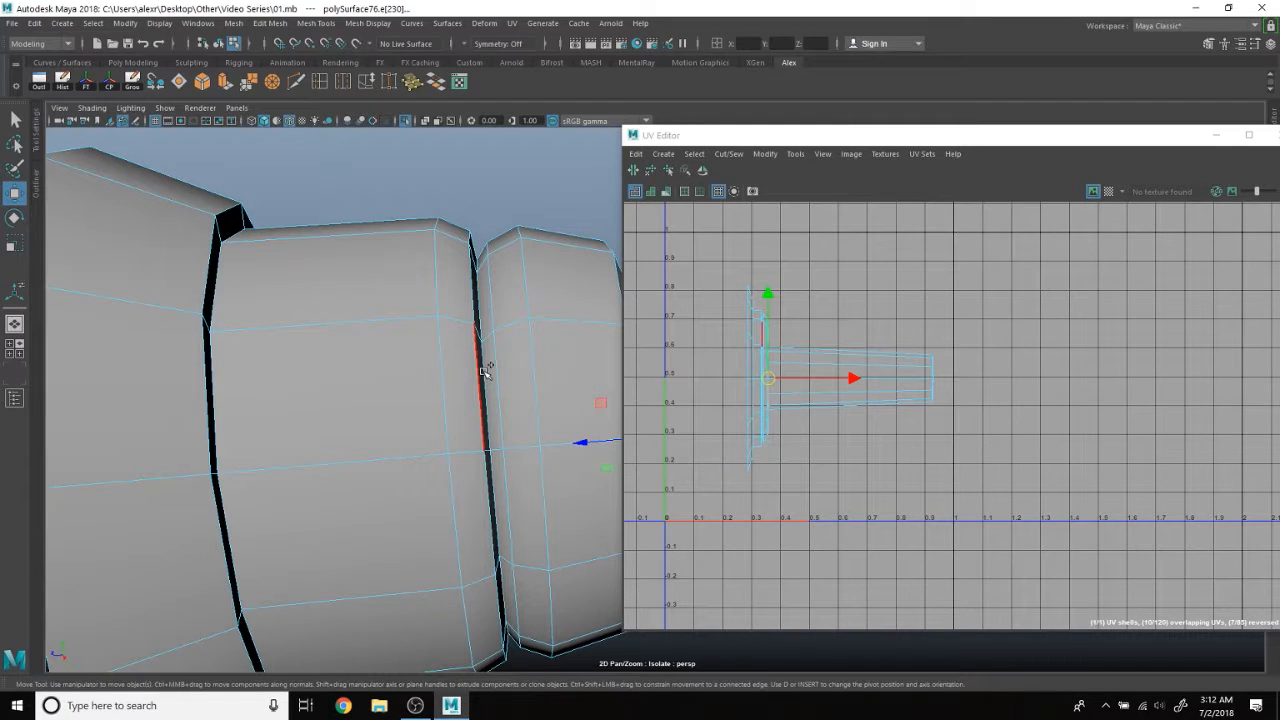
pyautogui.moveTo(501, 407)
pyautogui.keyDown('alt'); pyautogui.mouseDown()
pyautogui.moveTo(406, 400)
pyautogui.moveTo(486, 388)
pyautogui.mouseUp(); pyautogui.keyUp('alt')
pyautogui.scroll(3, 400, 403)
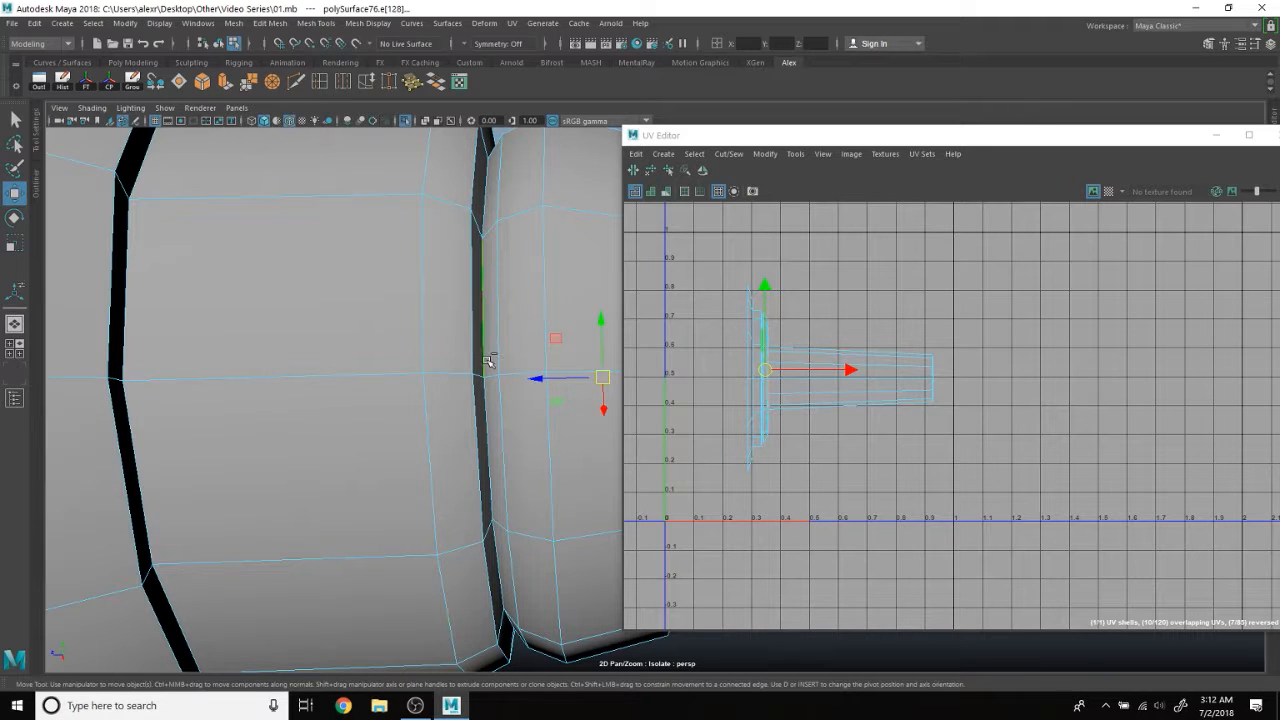
pyautogui.keyDown('alt'); pyautogui.moveTo(508, 406); pyautogui.dragTo(390, 403); pyautogui.keyUp('alt')
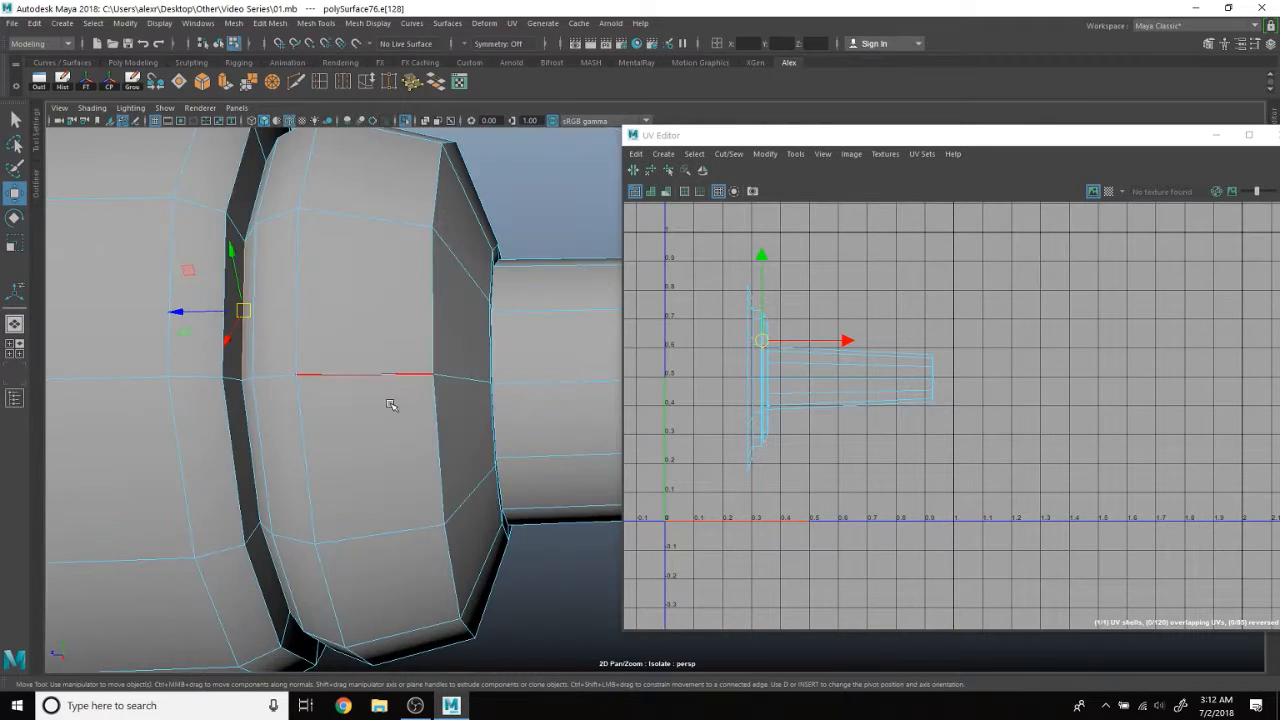
pyautogui.keyDown('alt'); pyautogui.moveTo(285, 361); pyautogui.dragTo(414, 320); pyautogui.keyUp('alt')
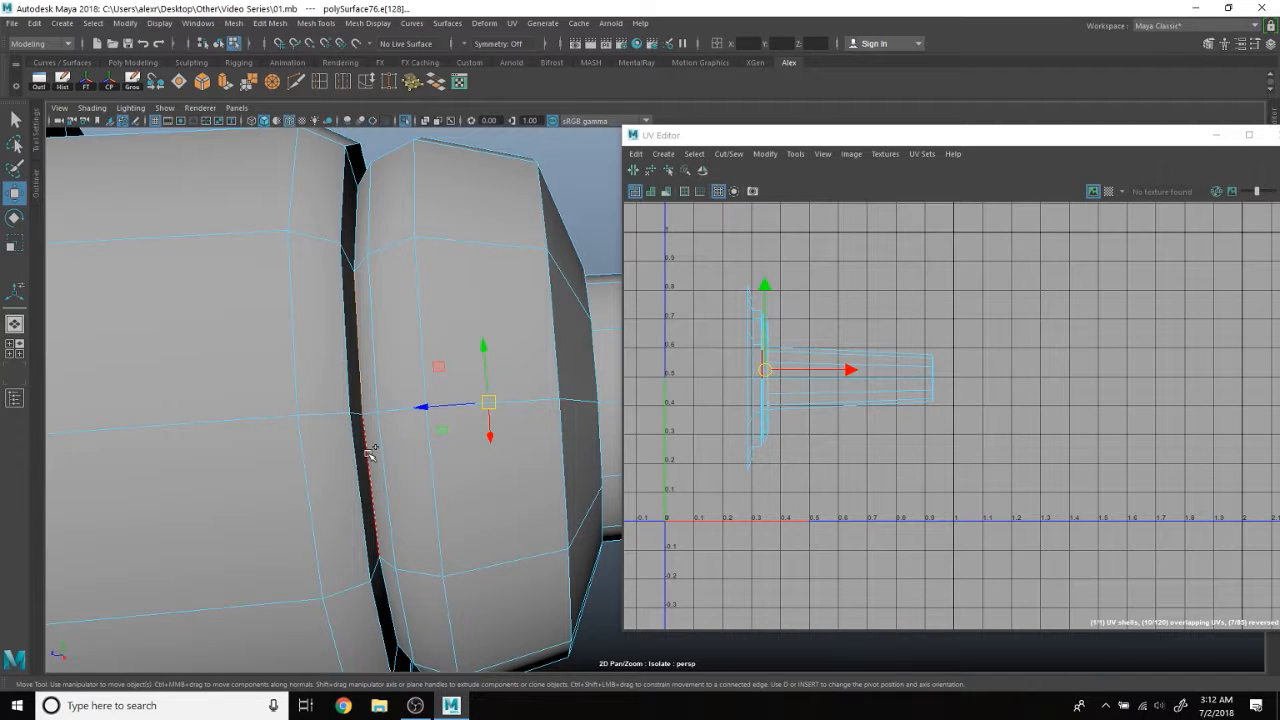
# Add the edge loop at the step between the collar's middle section and its flared base to the selection.
pyautogui.keyDown('alt'); pyautogui.moveTo(316, 382); pyautogui.dragTo(489, 420); pyautogui.keyUp('alt')
pyautogui.scroll(-3, 480, 420)
pyautogui.scroll(3, 472, 420)
pyautogui.click(406, 400)
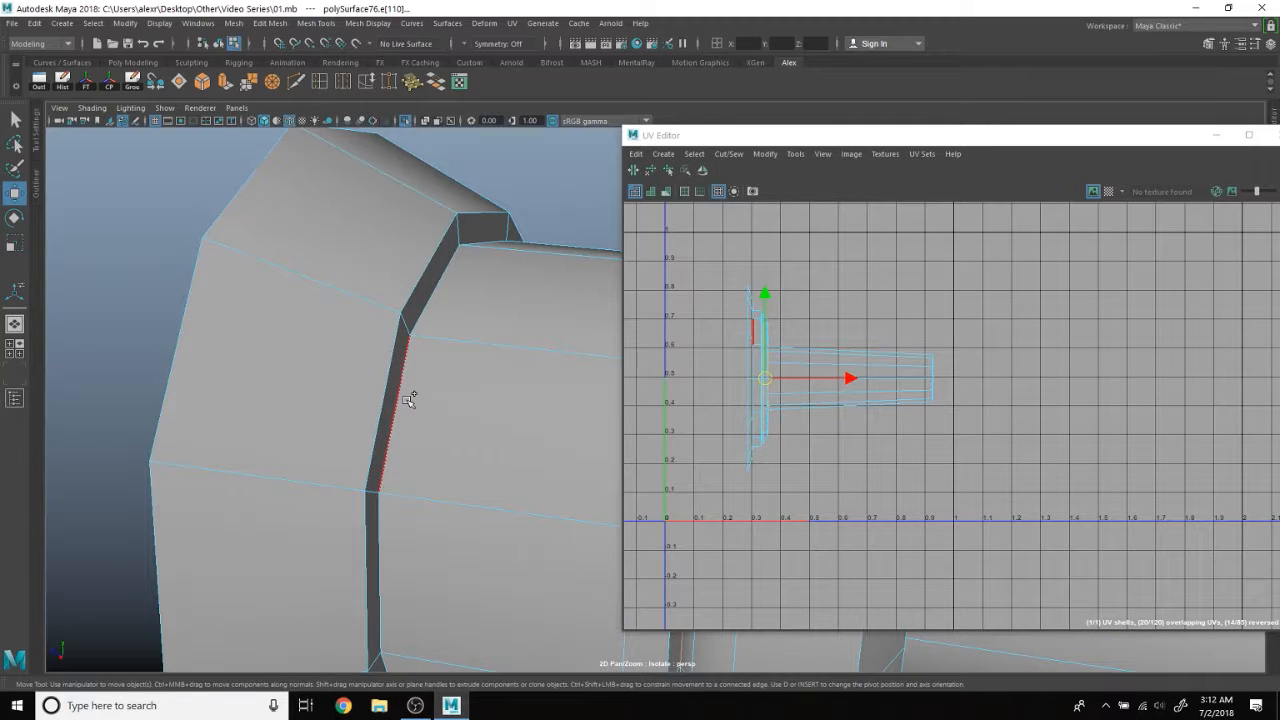
# Add the edge loop around the cap at the boom's far end to the selection.
pyautogui.keyDown('alt'); pyautogui.moveTo(480, 382); pyautogui.dragTo(346, 334); pyautogui.keyUp('alt')
pyautogui.scroll(-5, 360, 340)
pyautogui.keyDown('alt'); pyautogui.moveTo(520, 430); pyautogui.dragTo(363, 243, button='middle'); pyautogui.keyUp('alt')
pyautogui.scroll(-2, 400, 262)
pyautogui.keyDown('alt'); pyautogui.moveTo(536, 308); pyautogui.dragTo(502, 289); pyautogui.keyUp('alt')
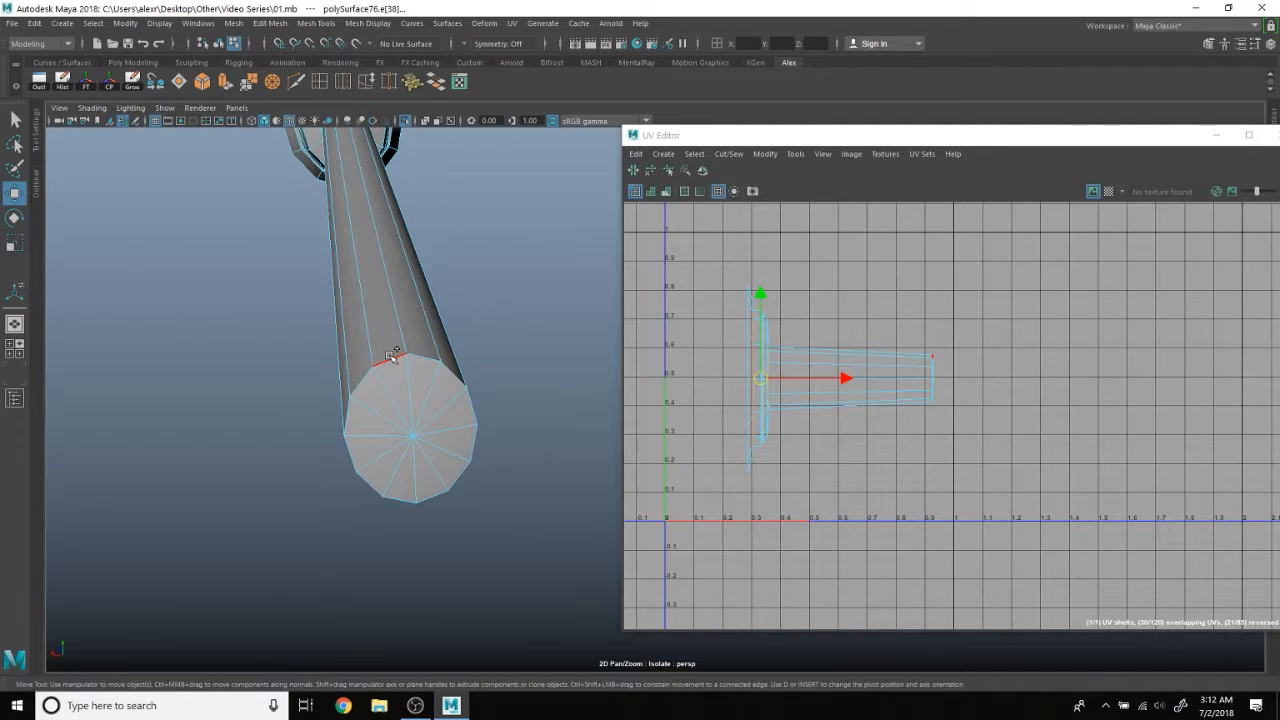
# Add a lengthwise seam along the boom shaft and cut the UVs along the selected edges.
pyautogui.keyDown('alt'); pyautogui.moveTo(413, 280); pyautogui.dragTo(343, 362); pyautogui.keyUp('alt')
pyautogui.click(343, 362)
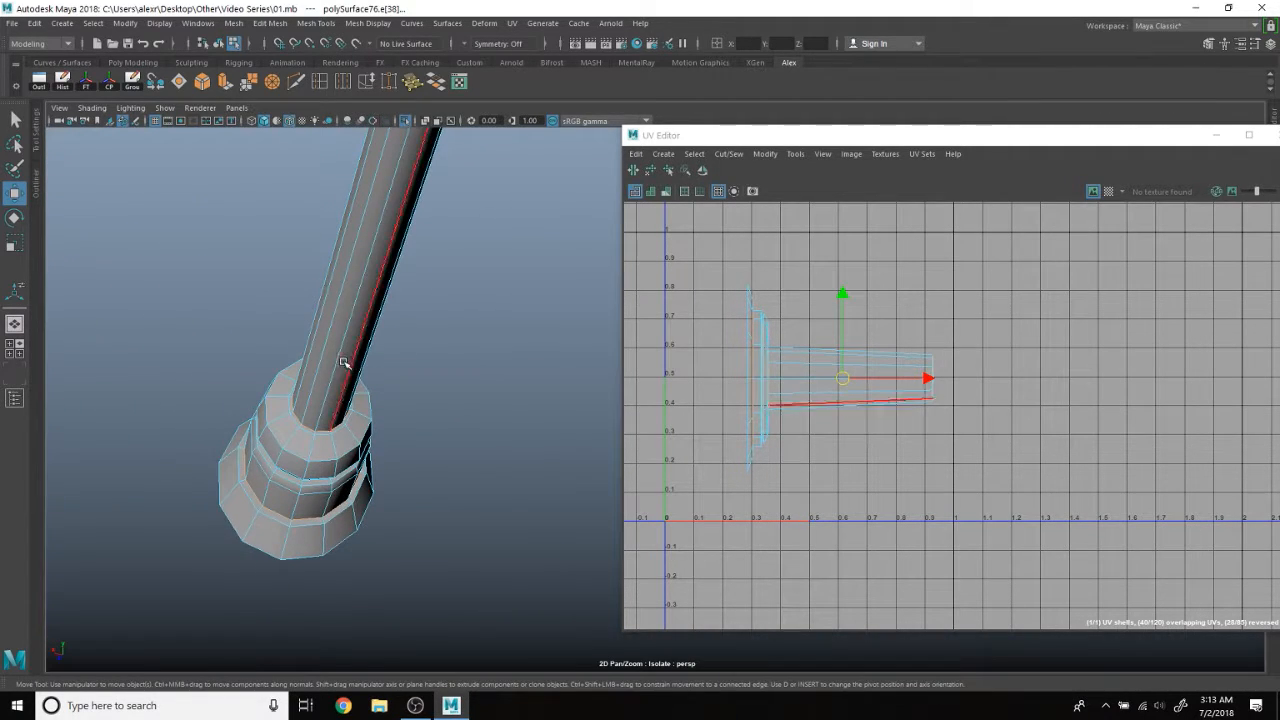
pyautogui.keyDown('alt'); pyautogui.moveTo(421, 235); pyautogui.dragTo(491, 397); pyautogui.keyUp('alt')
pyautogui.keyDown('alt'); pyautogui.moveTo(491, 397); pyautogui.dragTo(437, 337, button='right'); pyautogui.keyUp('alt')
pyautogui.click(633, 172)
# Pull the collar's overlapping UV shells apart along U, moving the flared base shell close to U 0.
pyautogui.scroll(2, 817, 325)
pyautogui.moveTo(817, 327); pyautogui.dragTo(701, 329, button='right')
pyautogui.click(715, 330)
pyautogui.scroll(-2, 763, 374)
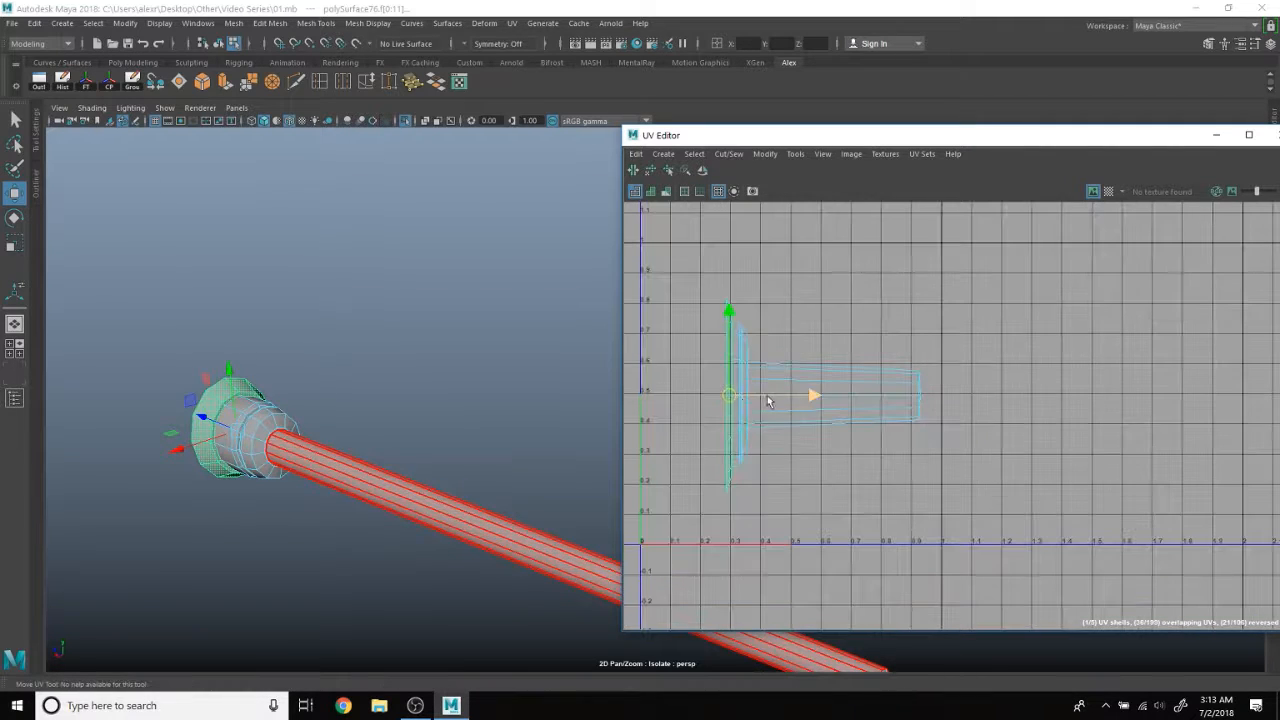
pyautogui.moveTo(655, 390); pyautogui.dragTo(693, 395)
pyautogui.click(745, 348)
pyautogui.moveTo(745, 348); pyautogui.dragTo(725, 350)
# Unfold the boom shaft's UV shell and move it above the other shells.
pyautogui.click(798, 393)
pyautogui.moveTo(835, 397); pyautogui.dragTo(939, 378)
pyautogui.click(650, 171)
pyautogui.rightClick(918, 385)
pyautogui.click(866, 366)
pyautogui.click(751, 314)
pyautogui.moveTo(751, 314); pyautogui.dragTo(956, 334)
pyautogui.moveTo(989, 383); pyautogui.dragTo(949, 361, button='right')
pyautogui.click(970, 374)
pyautogui.moveTo(938, 376); pyautogui.dragTo(959, 292)
# Scale up the boom end cap's UVs and place them beside the narrow end of the shaft shell.
pyautogui.moveTo(1029, 290); pyautogui.dragTo(1087, 292, button='right')
pyautogui.moveTo(1200, 345); pyautogui.dragTo(1200, 343)
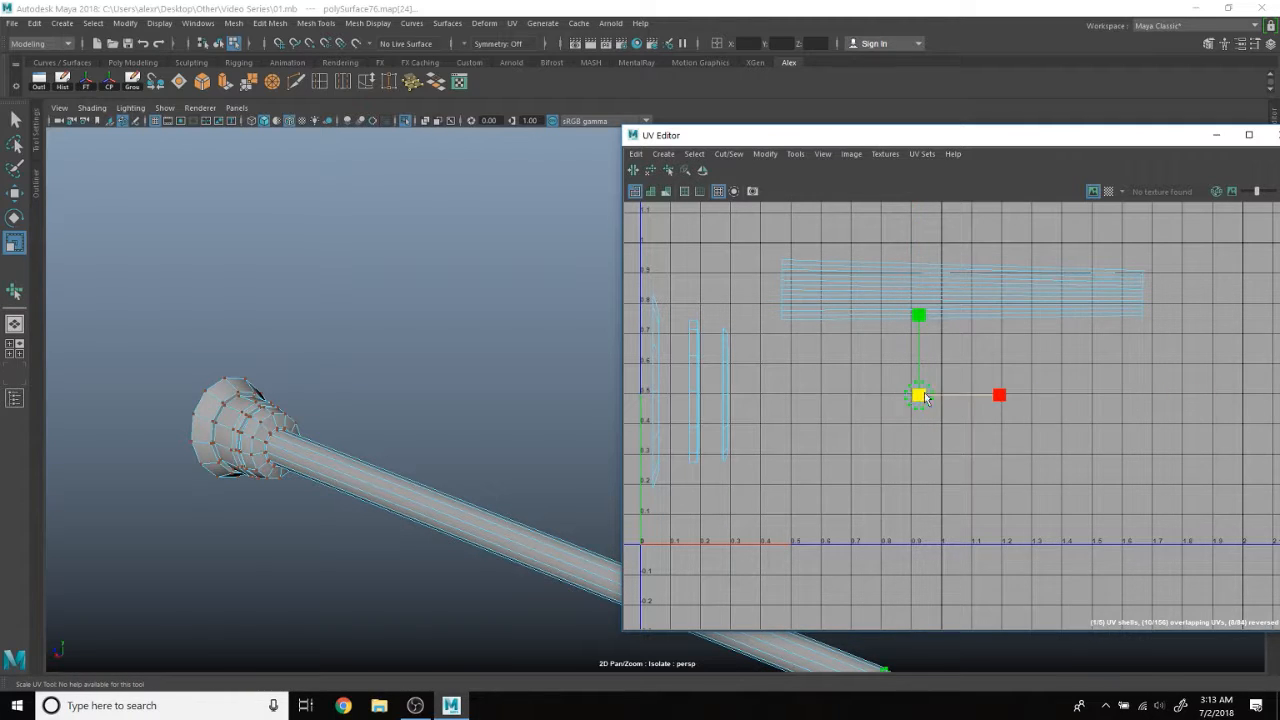
pyautogui.press('w')
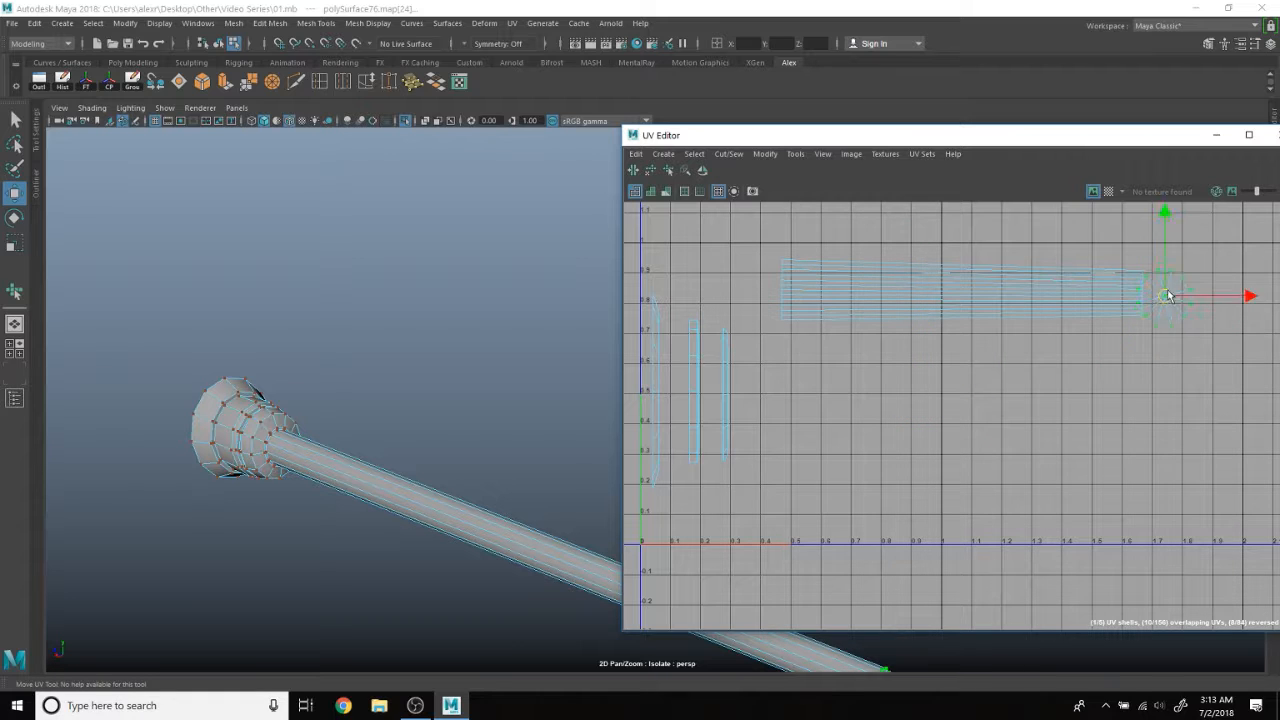
# Move the collar's front ring UV shell clear of the others and unfold it into an arc.
pyautogui.scroll(-3, 440, 445)
pyautogui.keyDown('alt'); pyautogui.moveTo(480, 434); pyautogui.dragTo(369, 413, button='middle'); pyautogui.keyUp('alt')
pyautogui.scroll(3, 369, 413)
pyautogui.moveTo(720, 378); pyautogui.dragTo(701, 370, button='right')
pyautogui.click(724, 395)
pyautogui.moveTo(726, 396); pyautogui.dragTo(810, 450)
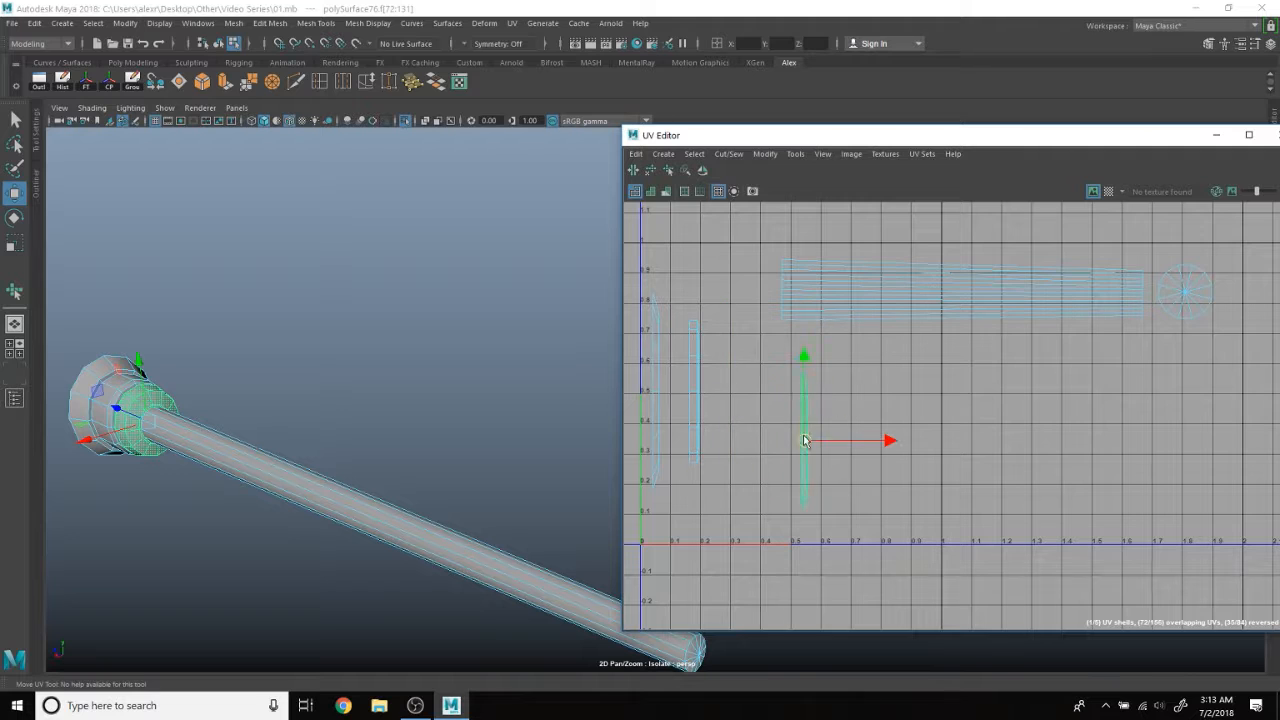
pyautogui.moveTo(802, 419); pyautogui.dragTo(860, 414, button='right')
pyautogui.moveTo(766, 342); pyautogui.dragTo(862, 541)
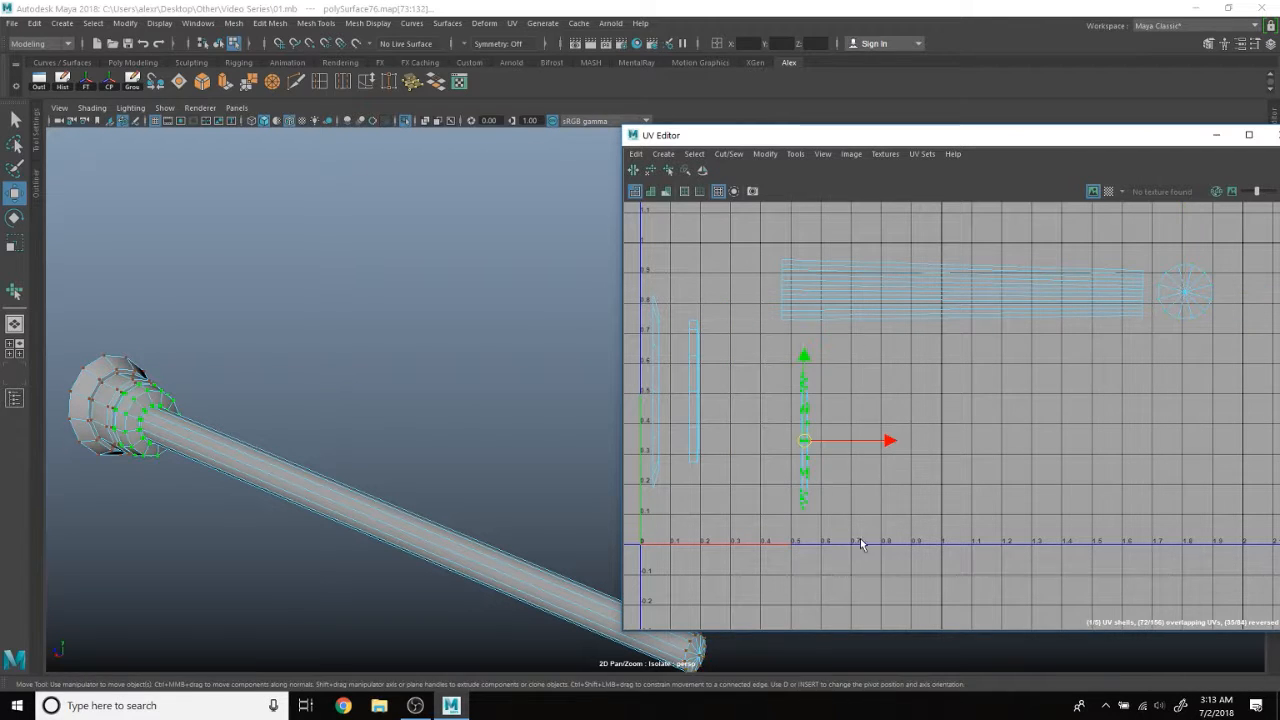
pyautogui.click(655, 192)
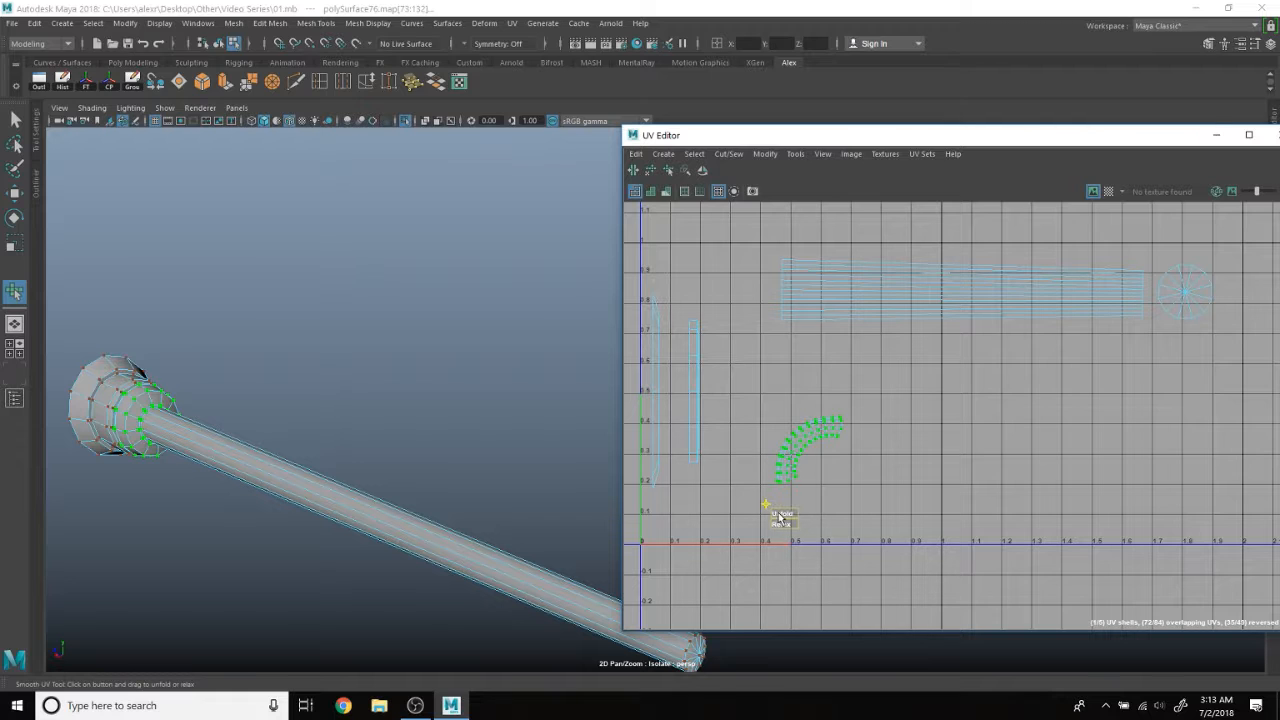
pyautogui.scroll(2, 817, 505)
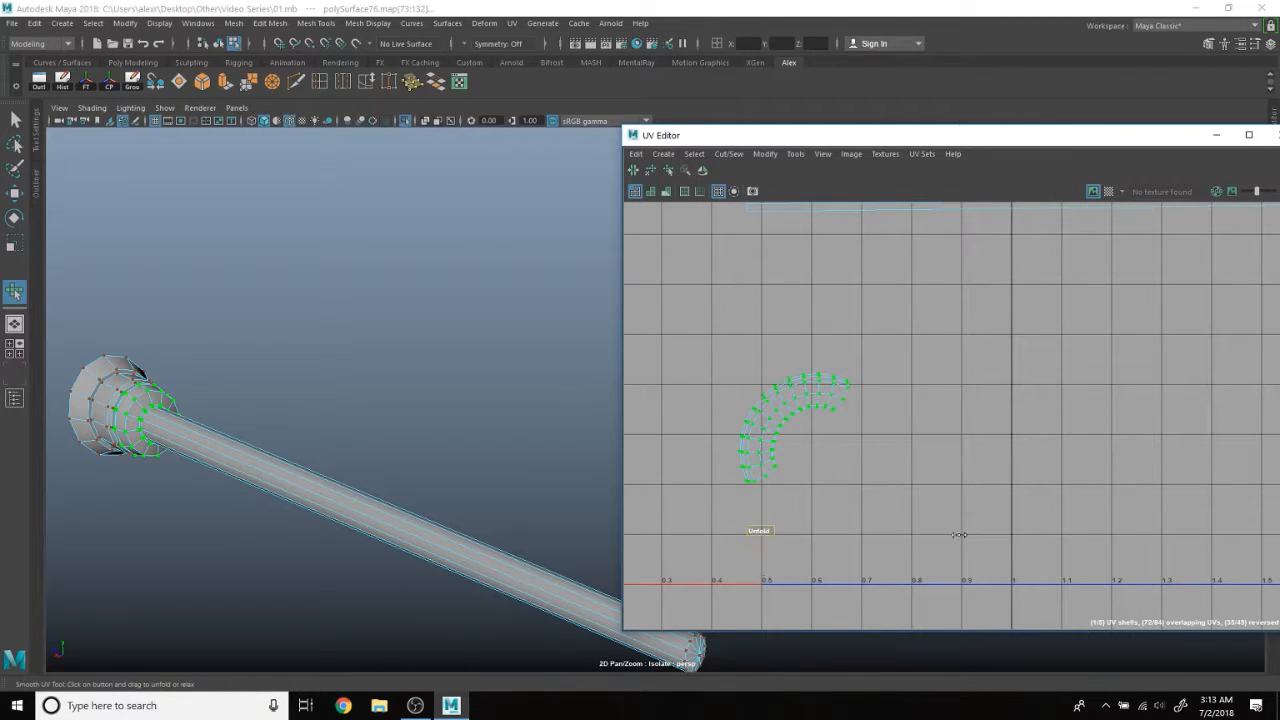
# Adjust the scale of the front ring's arc-shaped UV shell and move it to around U 2, below the end cap shell.
pyautogui.scroll(-3, 903, 451)
pyautogui.press('w')
pyautogui.press('r')
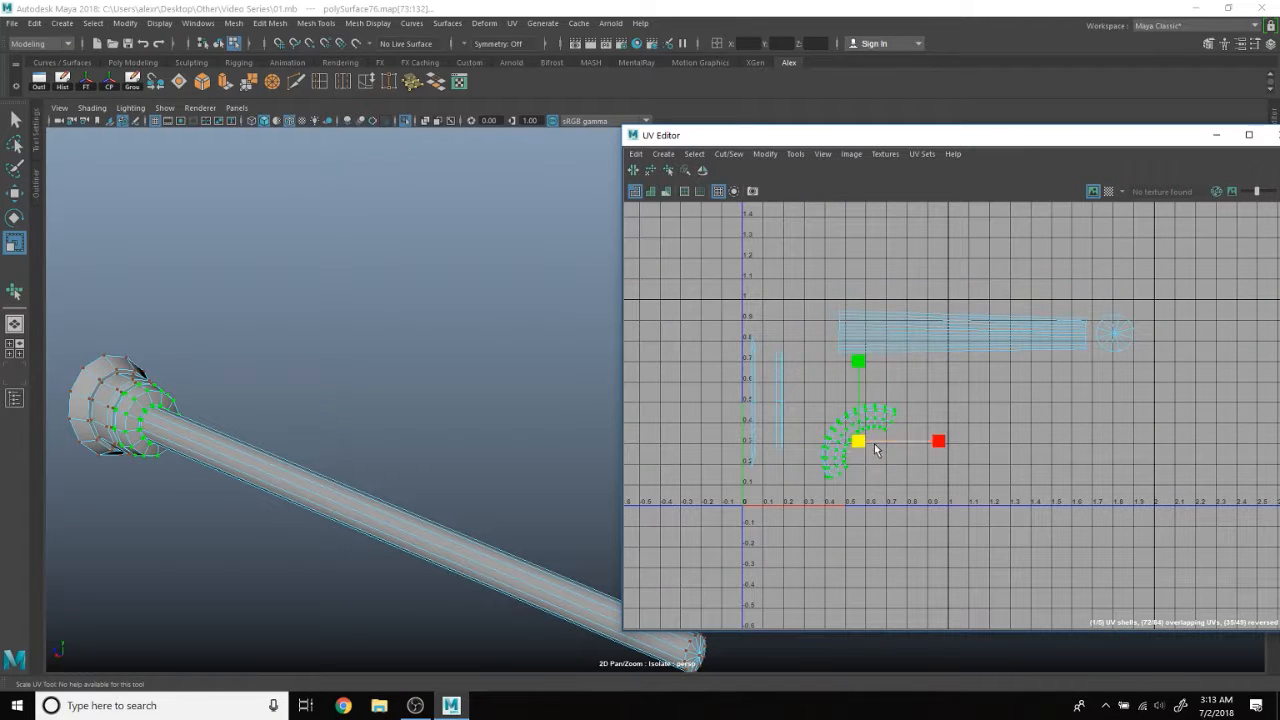
pyautogui.press('w')
# Unfold the collar's middle section UV shell and move it away from the flared base shell, to about U 0.5.
pyautogui.moveTo(779, 408); pyautogui.dragTo(748, 390, button='right')
pyautogui.click(780, 408)
pyautogui.click(668, 172)
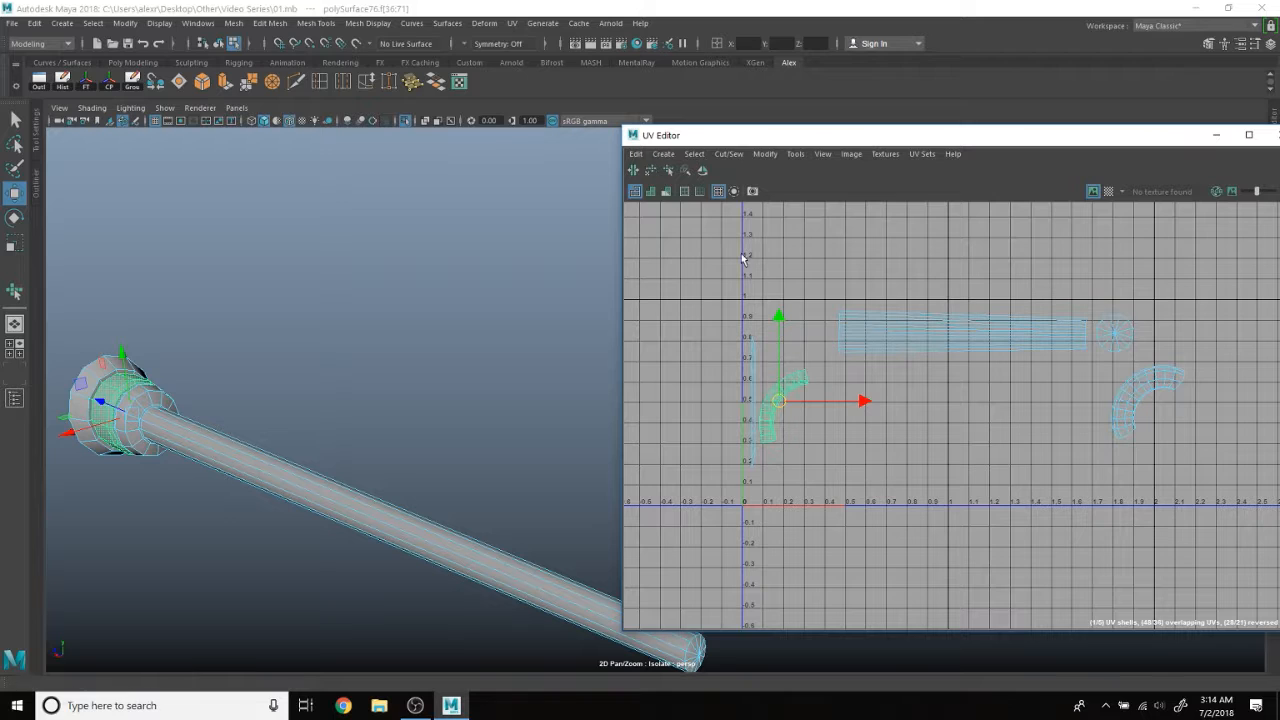
pyautogui.moveTo(780, 400); pyautogui.dragTo(844, 414)
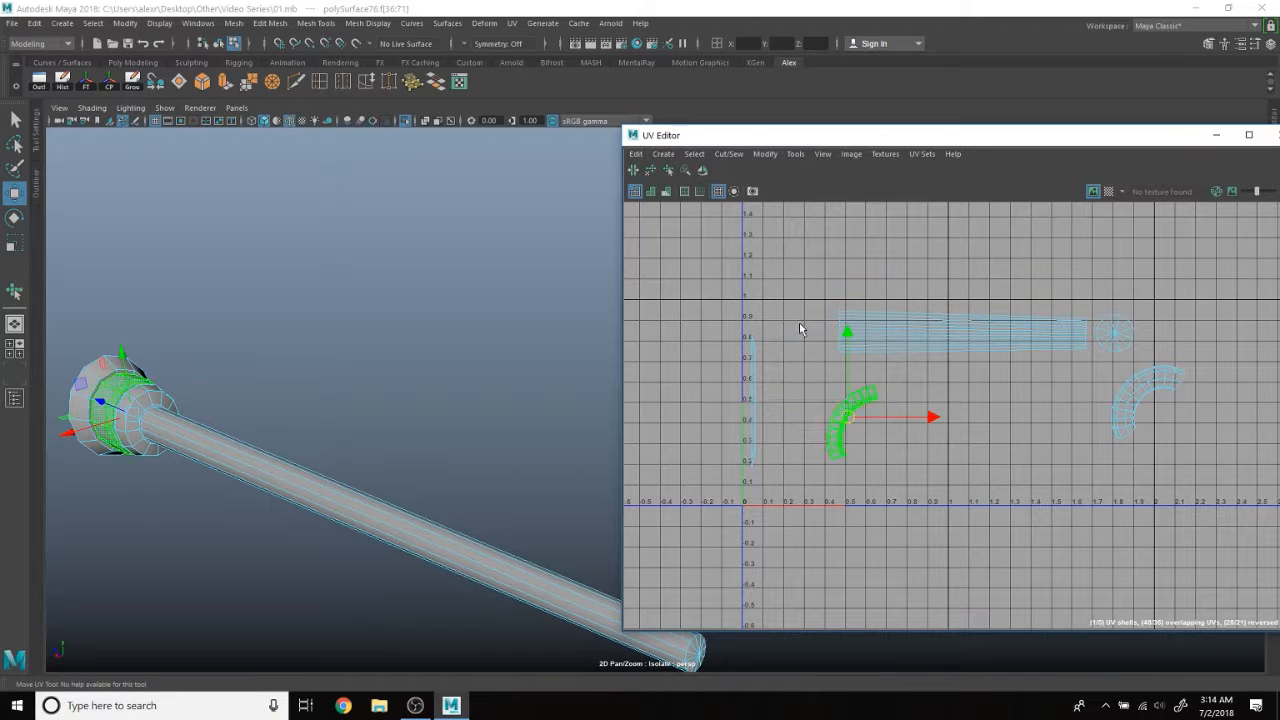
# Unfold the collar's middle section UVs further with the Smooth UV tool.
pyautogui.click(670, 172)
pyautogui.moveTo(843, 407); pyautogui.dragTo(891, 403, button='right')
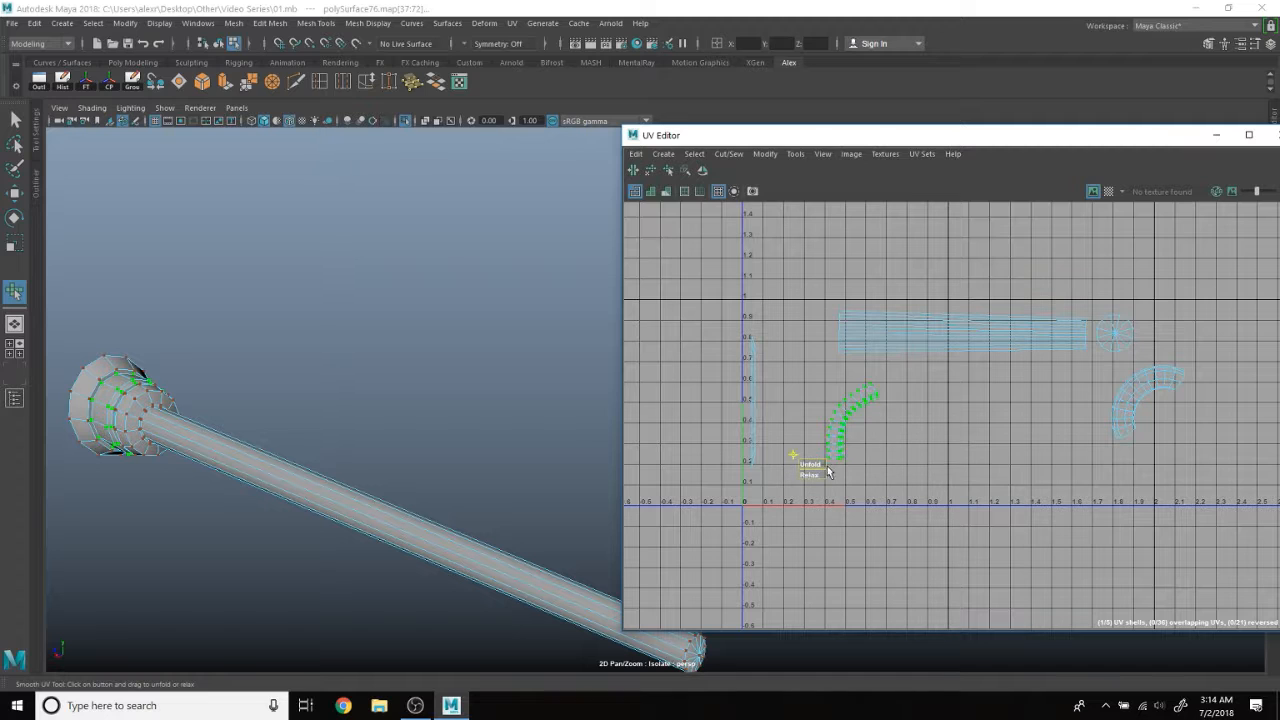
pyautogui.moveTo(771, 337); pyautogui.dragTo(740, 325, button='right')
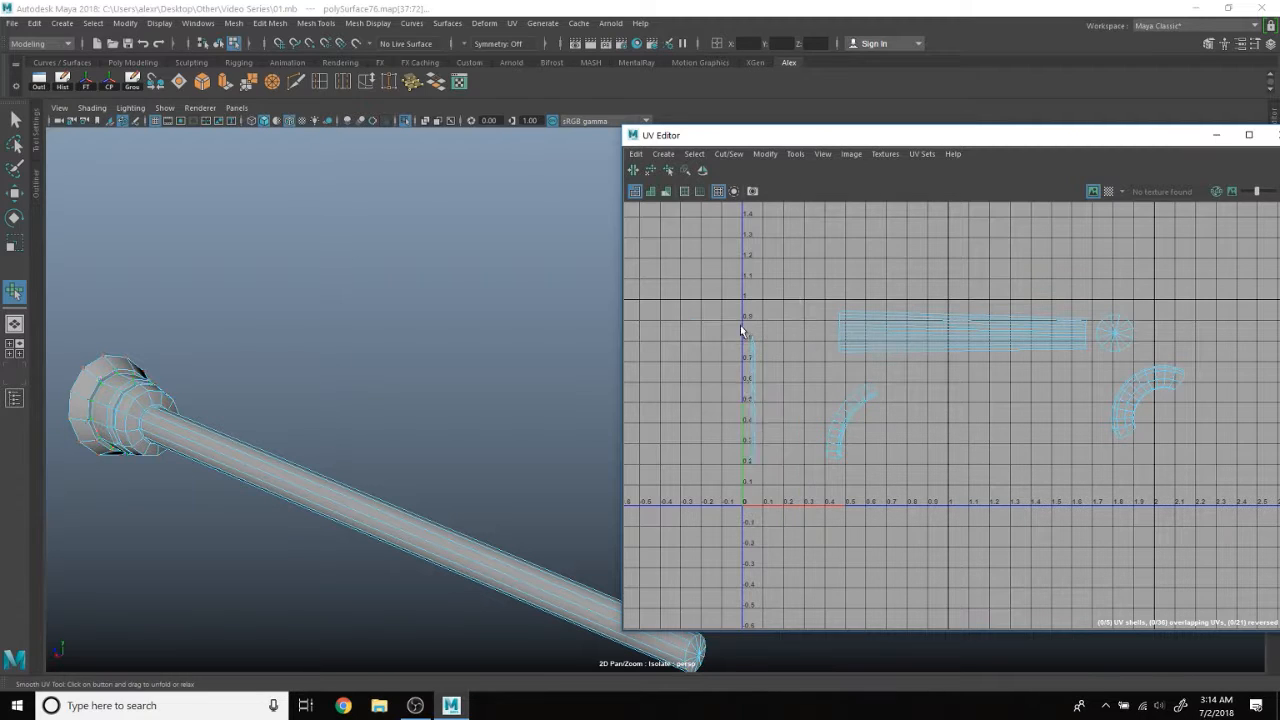
# Unfold the collar's flared base UV shell into an arc and refine its UVs with the Smooth UV tool.
pyautogui.press('w')
pyautogui.click(754, 375)
pyautogui.click(653, 171)
pyautogui.scroll(2, 725, 322)
pyautogui.moveTo(766, 406); pyautogui.dragTo(812, 406, button='right')
pyautogui.moveTo(800, 476); pyautogui.dragTo(800, 476)
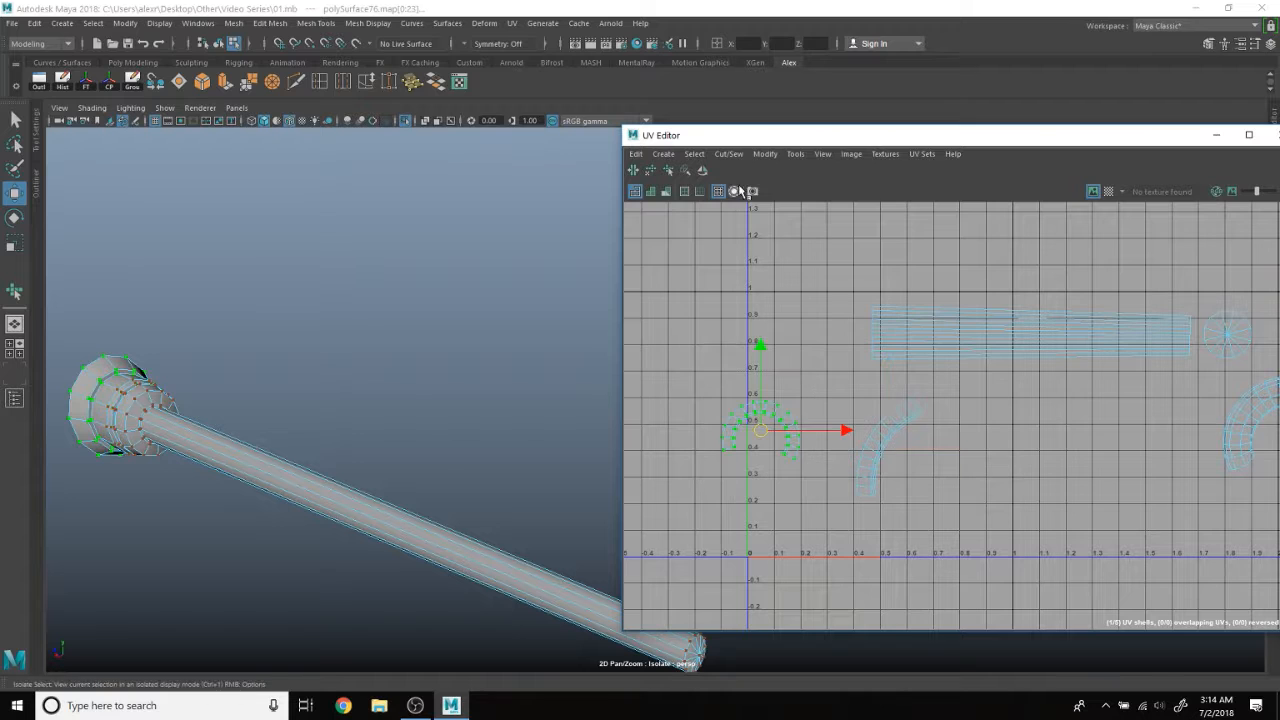
pyautogui.click(684, 171)
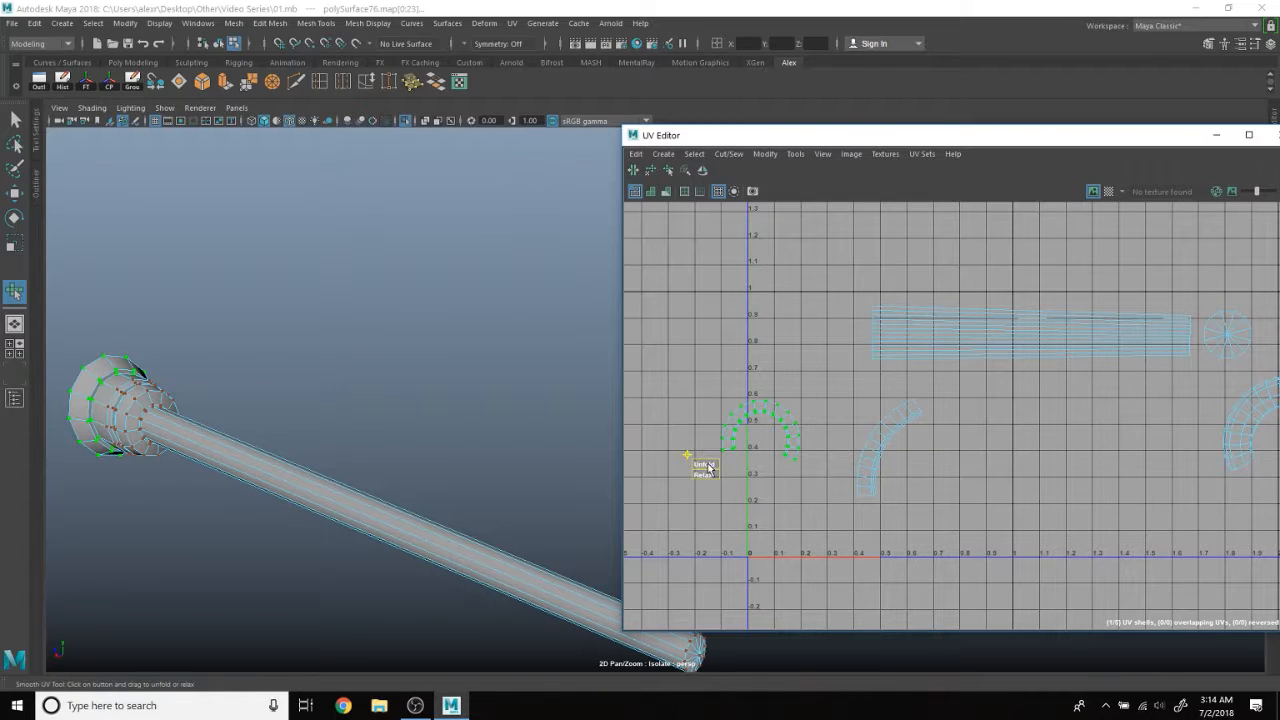
pyautogui.rightClick(788, 424)
pyautogui.moveTo(743, 399); pyautogui.dragTo(743, 400, button='right')
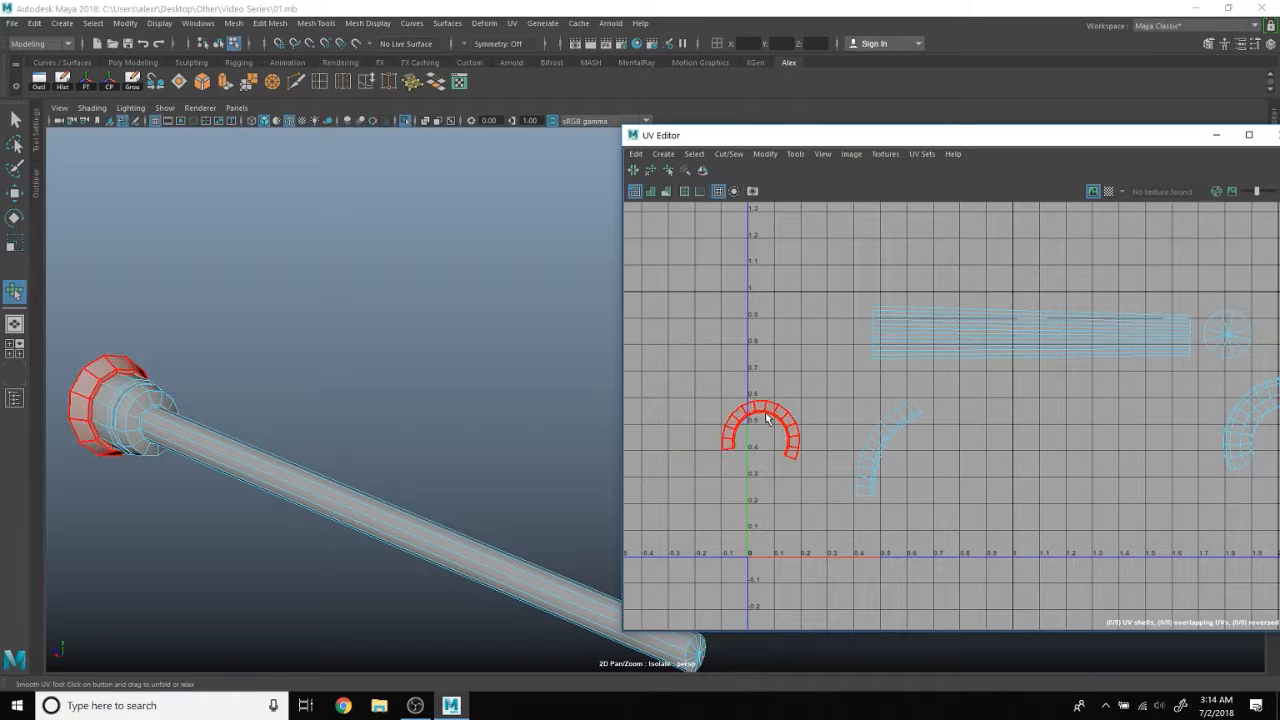
# Scale up the flared base's arc shell and place it beside the front ring shell, around U 2.2.
pyautogui.press('w')
pyautogui.click(765, 406)
pyautogui.moveTo(768, 431); pyautogui.dragTo(1008, 421)
pyautogui.scroll(-4, 998, 411)
pyautogui.scroll(4, 1005, 370)
pyautogui.keyDown('alt'); pyautogui.moveTo(1006, 370); pyautogui.dragTo(911, 390, button='middle'); pyautogui.keyUp('alt')
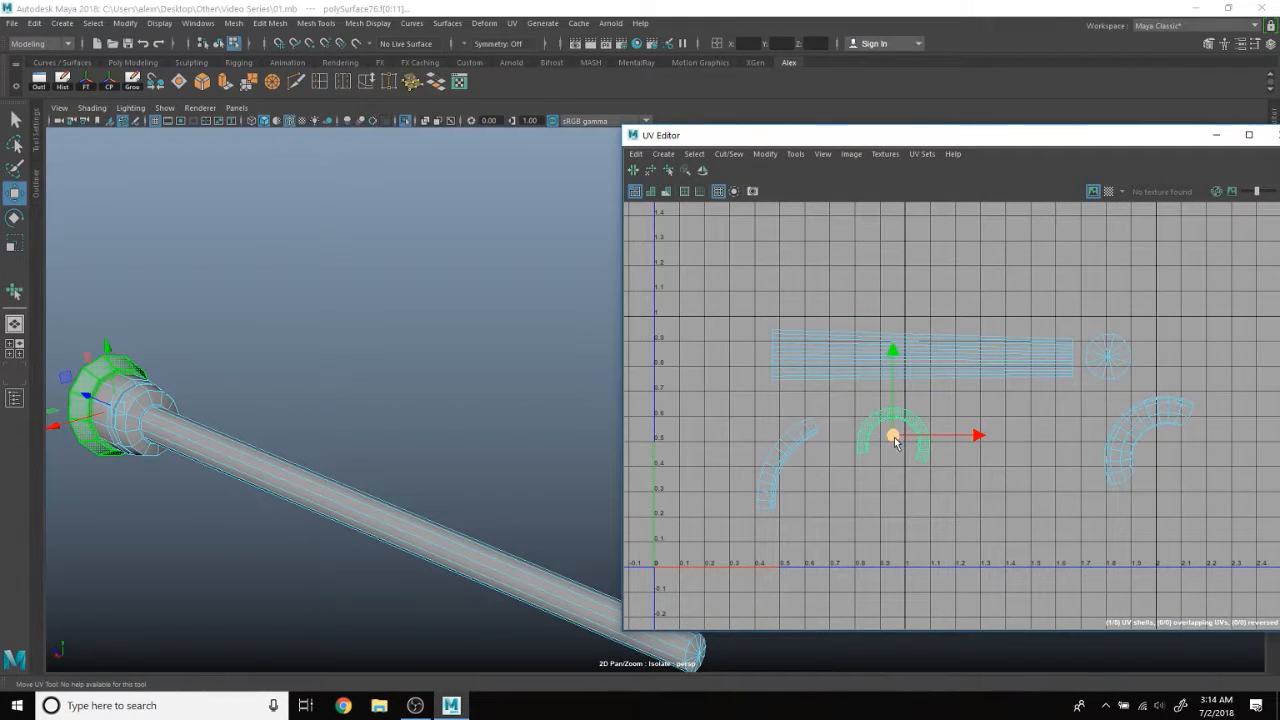
pyautogui.press('r')
pyautogui.moveTo(896, 443); pyautogui.dragTo(958, 457)
pyautogui.press('e')
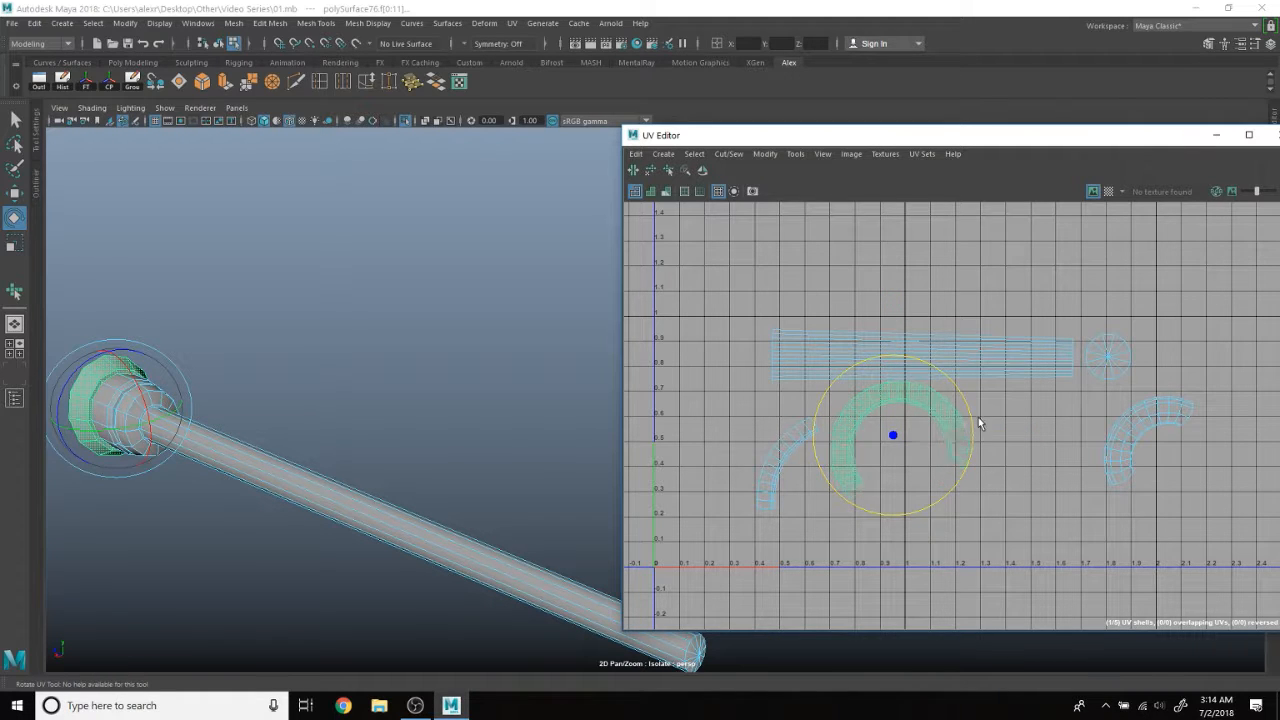
pyautogui.press('w')
pyautogui.moveTo(903, 444); pyautogui.dragTo(1218, 488)
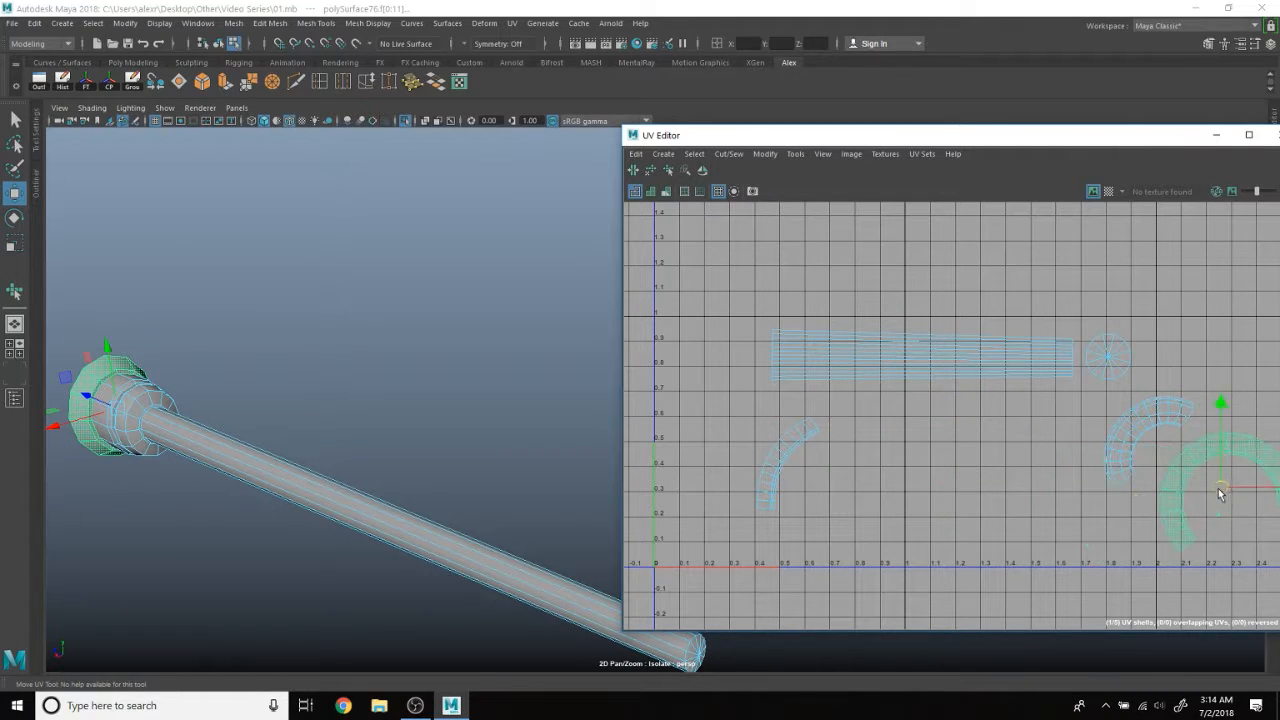
# Move the collar's middle section shell next to the end cap shell and rotate it to arch over the other two arcs.
pyautogui.scroll(-2, 1218, 488)
pyautogui.keyDown('alt'); pyautogui.moveTo(1062, 455); pyautogui.dragTo(949, 433, button='middle'); pyautogui.keyUp('alt')
pyautogui.click(745, 450)
pyautogui.moveTo(745, 450); pyautogui.dragTo(1092, 362)
pyautogui.press('e')
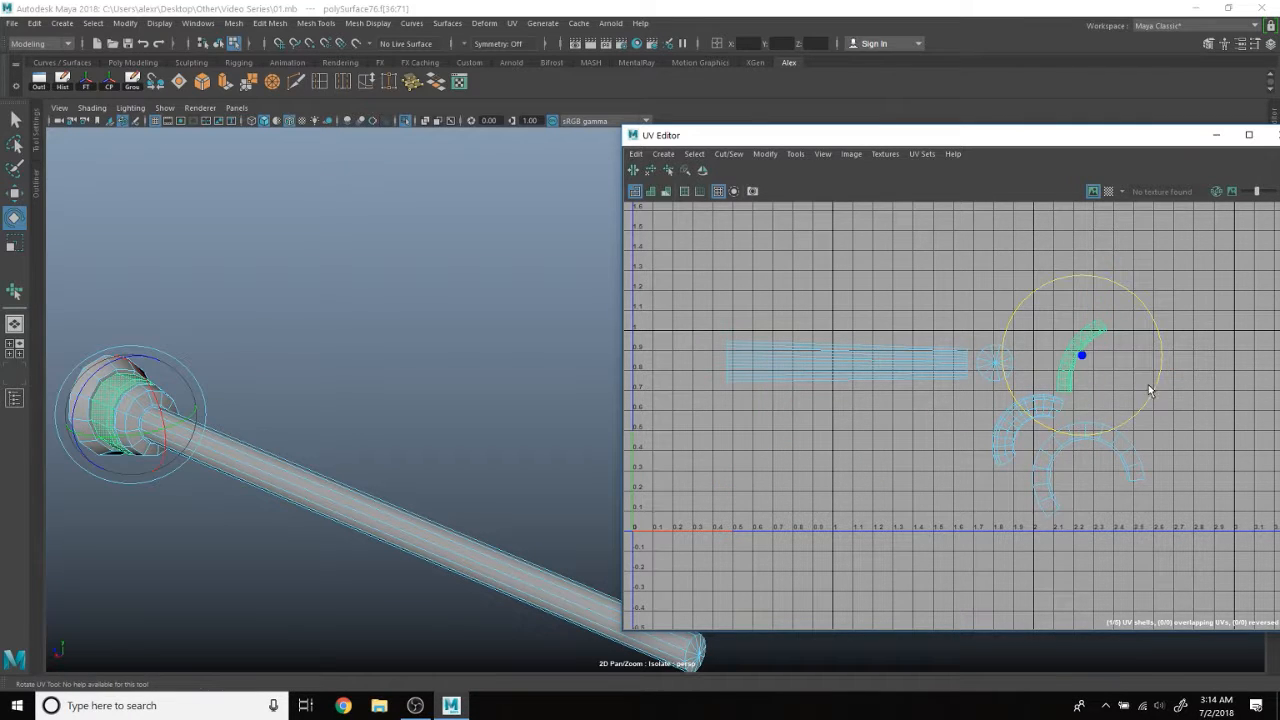
pyautogui.press('w')
pyautogui.moveTo(1082, 360); pyautogui.dragTo(1078, 386)
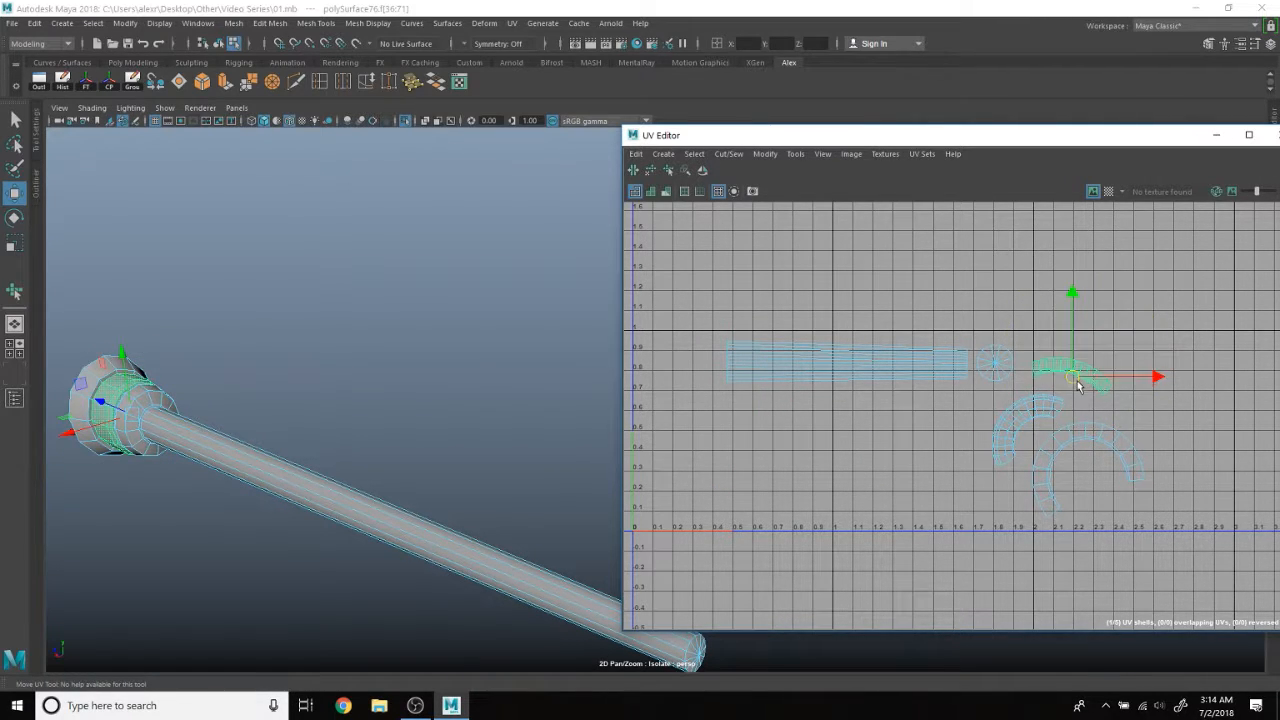
# Examine the texel density across the boom and collar with a temporary checker pattern.
pyautogui.scroll(-2, 1052, 385)
pyautogui.click(977, 334)
pyautogui.scroll(-2, 981, 340)
pyautogui.keyDown('alt'); pyautogui.moveTo(995, 352); pyautogui.dragTo(968, 344, button='middle'); pyautogui.keyUp('alt')
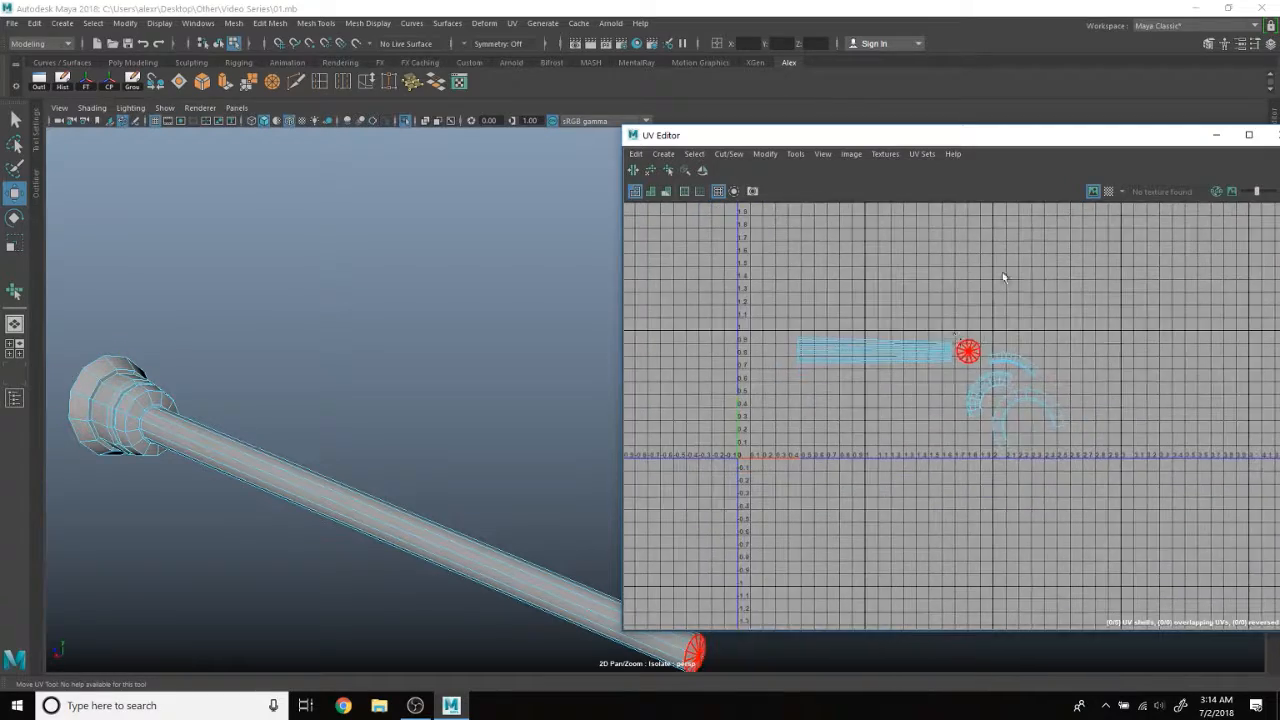
pyautogui.scroll(-1, 968, 335)
pyautogui.click(1108, 193)
pyautogui.scroll(3, 397, 374)
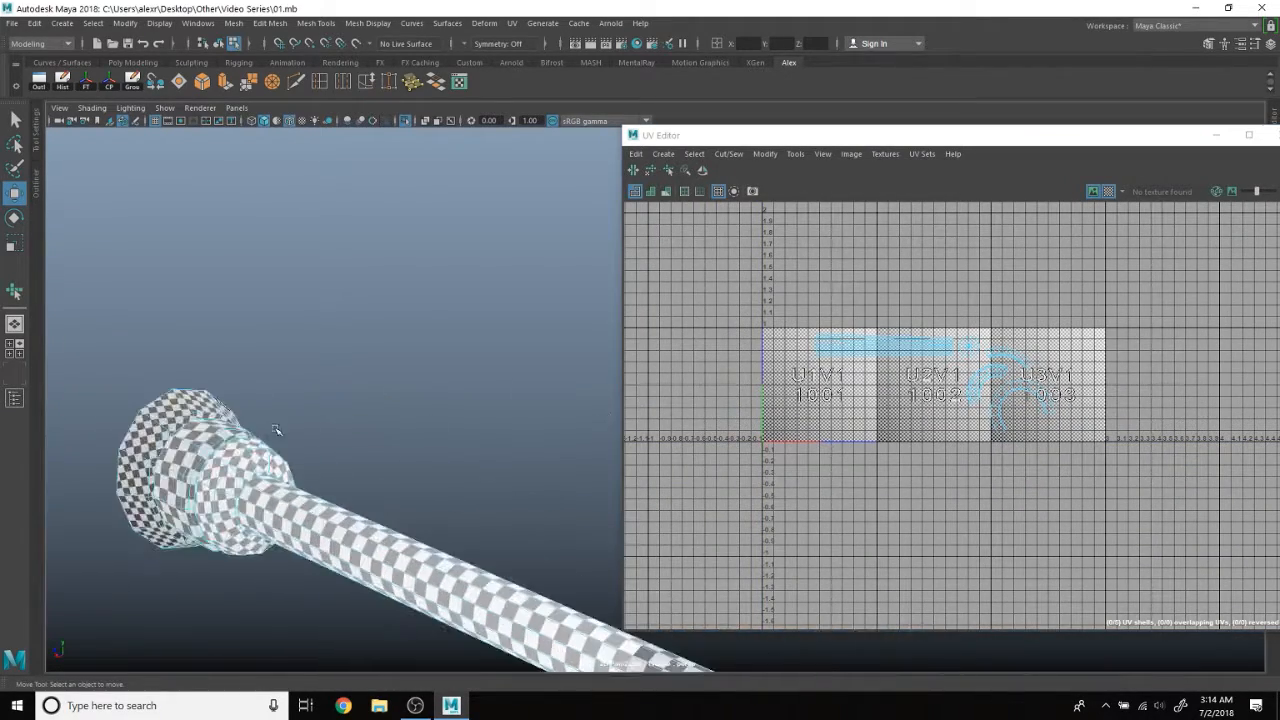
pyautogui.moveTo(397, 374)
pyautogui.keyDown('alt'); pyautogui.mouseDown()
pyautogui.moveTo(463, 363)
pyautogui.moveTo(383, 377)
pyautogui.mouseUp(); pyautogui.keyUp('alt')
pyautogui.scroll(-3, 463, 364)
pyautogui.keyDown('alt'); pyautogui.moveTo(383, 377); pyautogui.dragTo(263, 374, button='middle'); pyautogui.keyUp('alt')
pyautogui.keyDown('alt'); pyautogui.moveTo(360, 381); pyautogui.dragTo(385, 402); pyautogui.keyUp('alt')
pyautogui.scroll(2, 349, 400)
pyautogui.moveTo(385, 402)
pyautogui.keyDown('alt'); pyautogui.mouseDown(button='middle')
pyautogui.moveTo(273, 401)
pyautogui.moveTo(385, 404)
pyautogui.mouseUp(button='middle'); pyautogui.keyUp('alt')
pyautogui.keyDown('alt'); pyautogui.moveTo(385, 404); pyautogui.dragTo(402, 426); pyautogui.keyUp('alt')
pyautogui.click(1109, 192)
# Rotate the boom shaft's UV shell upright, scale it down and place it beside the collar's arc shells.
pyautogui.scroll(-2, 1002, 348)
pyautogui.moveTo(1003, 346); pyautogui.dragTo(958, 337, button='right')
pyautogui.scroll(3, 958, 337)
pyautogui.click(875, 352)
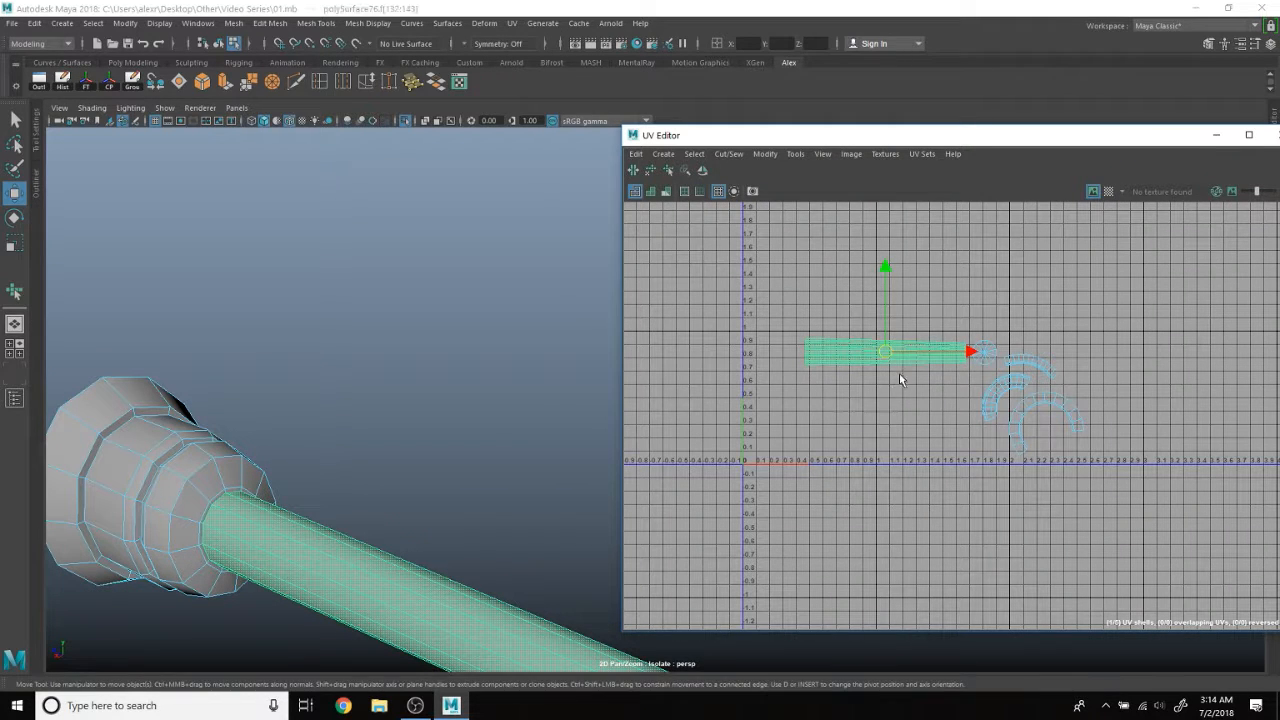
pyautogui.press('e')
pyautogui.moveTo(950, 388); pyautogui.dragTo(940, 309)
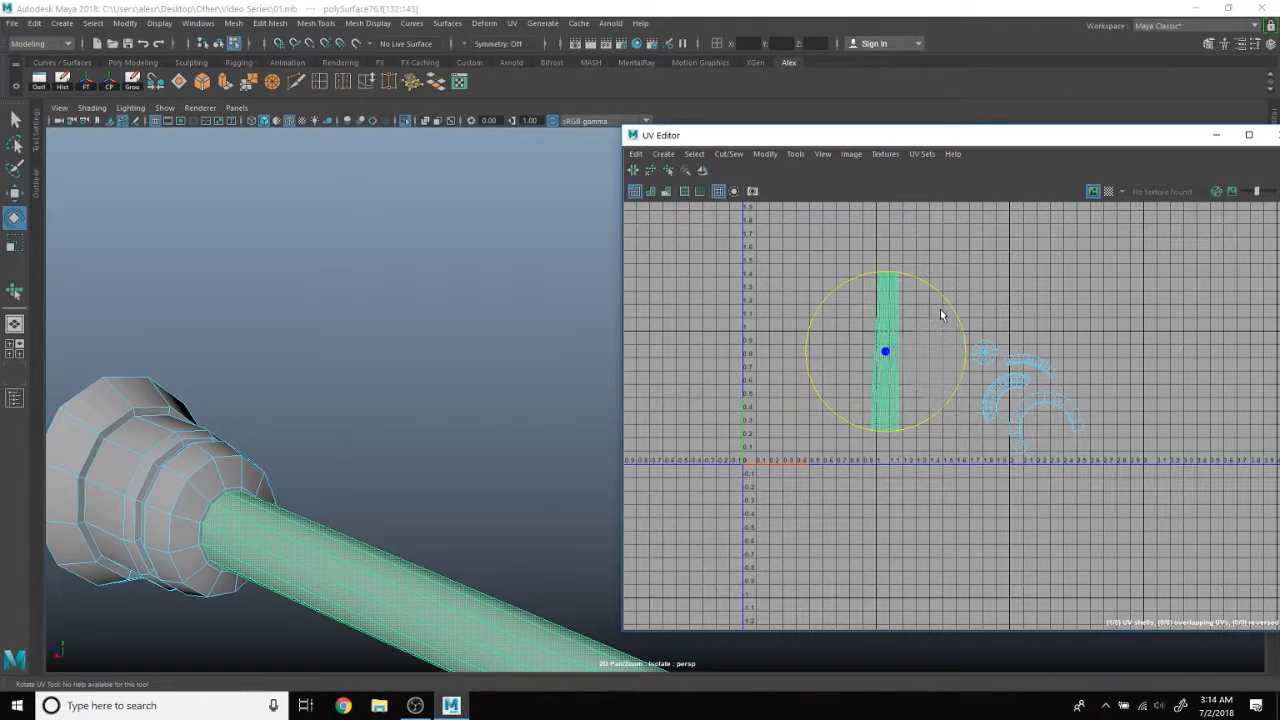
pyautogui.press('r')
pyautogui.moveTo(885, 352); pyautogui.dragTo(968, 407)
pyautogui.press('w')
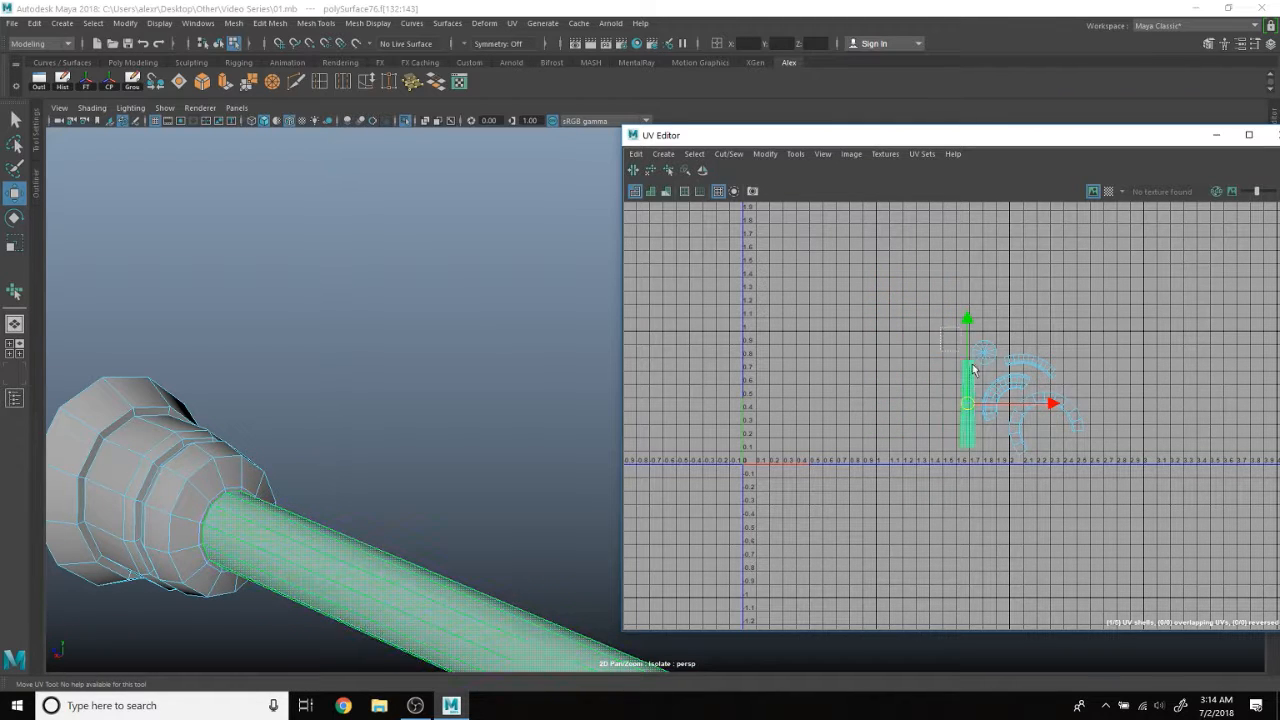
# Scale all the boom and collar UV shells down together and move the group to around U 1.6, V 0.2.
pyautogui.moveTo(947, 335); pyautogui.dragTo(1098, 478)
pyautogui.press('r')
pyautogui.moveTo(1023, 399); pyautogui.dragTo(966, 443)
pyautogui.press('w')
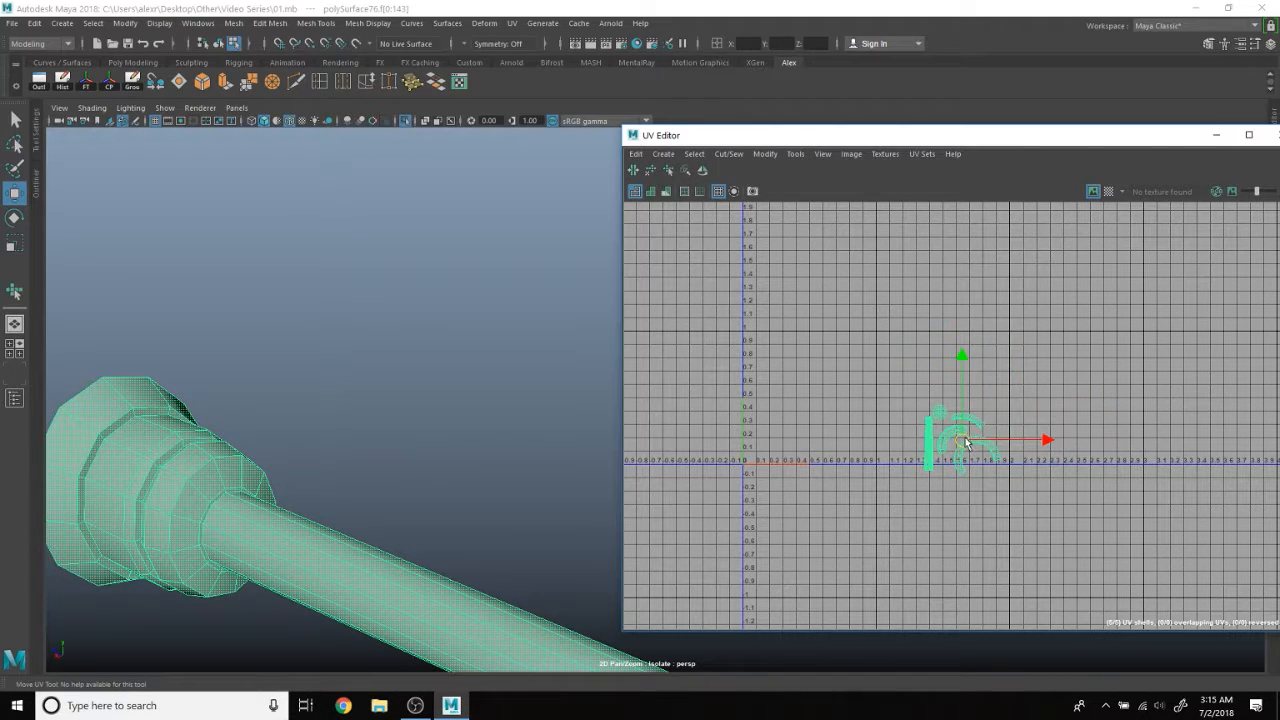
pyautogui.scroll(-3, 470, 427)
# Return to object mode, select the next unmapped rod and isolate it in the viewport.
pyautogui.keyDown('alt'); pyautogui.moveTo(470, 383); pyautogui.dragTo(405, 335); pyautogui.keyUp('alt')
pyautogui.moveTo(379, 309); pyautogui.dragTo(415, 288, button='right')
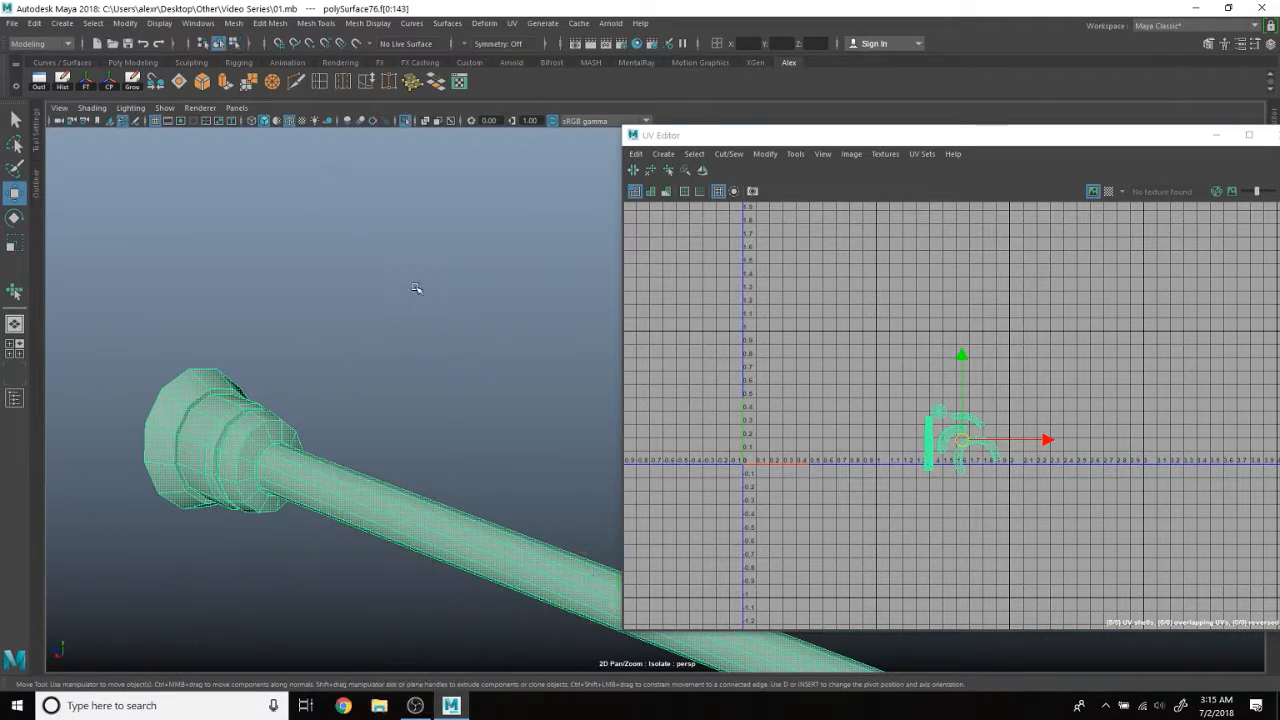
pyautogui.click(416, 289)
pyautogui.scroll(10, 338, 420)
pyautogui.click(338, 420)
pyautogui.press('f')
pyautogui.click(406, 121)
# Project a new set of UVs onto the isolated rod.
pyautogui.keyDown('alt'); pyautogui.moveTo(388, 219); pyautogui.dragTo(466, 382); pyautogui.keyUp('alt')
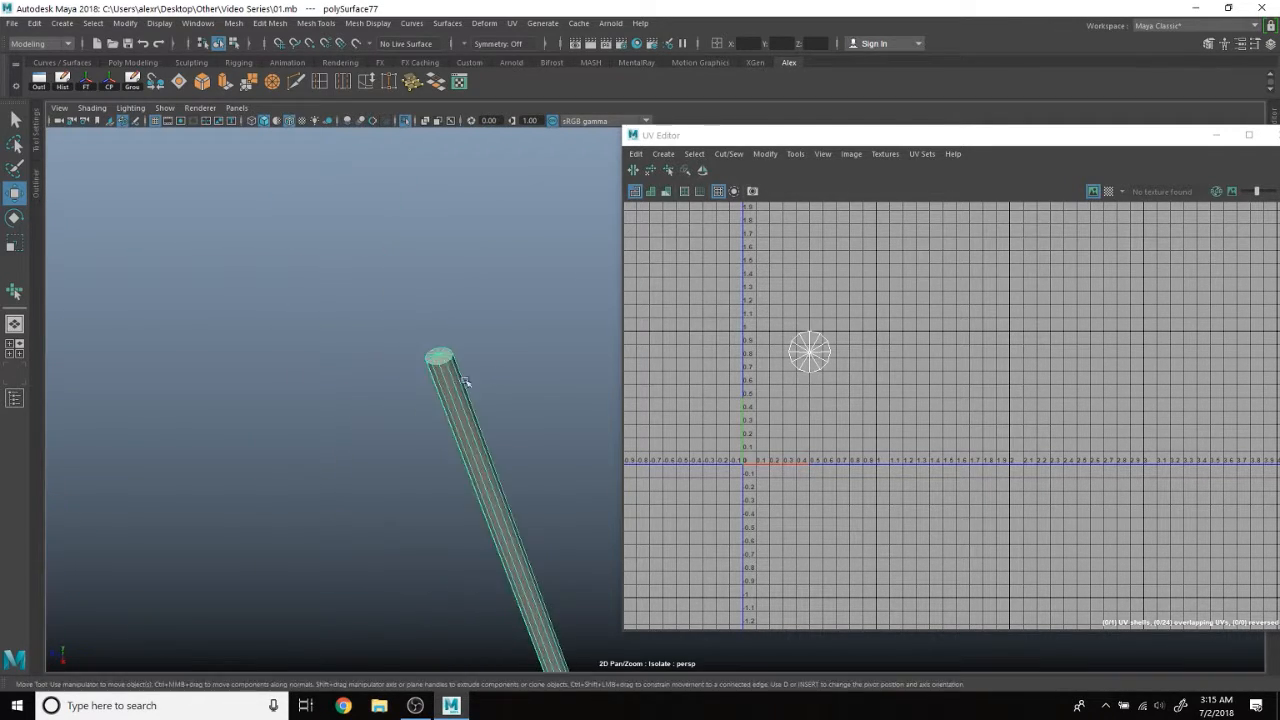
pyautogui.click(511, 23)
pyautogui.click(540, 188)
pyautogui.press('f')
# Cut the rod's UVs around the end cap and along one lengthwise edge of the shaft.
pyautogui.moveTo(433, 257); pyautogui.dragTo(425, 226, button='right')
pyautogui.click(423, 230)
pyautogui.keyDown('alt'); pyautogui.moveTo(423, 230); pyautogui.dragTo(467, 208); pyautogui.keyUp('alt')
pyautogui.click(437, 341)
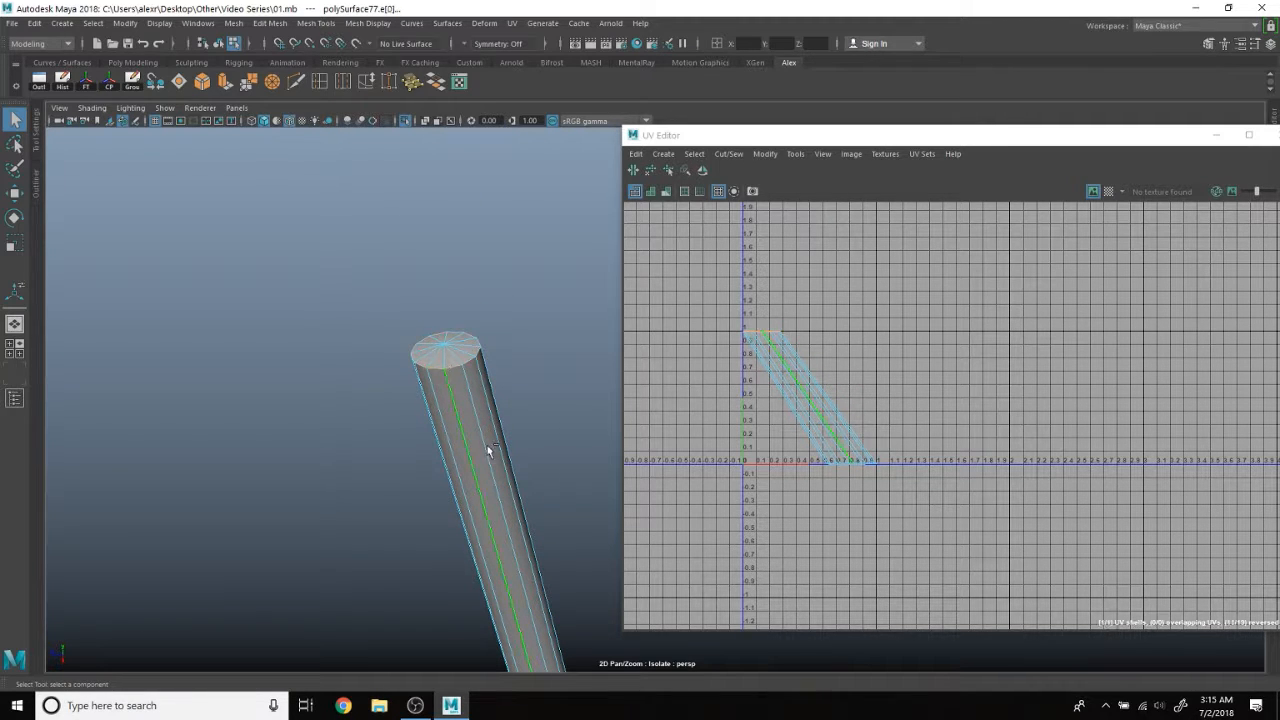
pyautogui.keyDown('alt'); pyautogui.moveTo(487, 452); pyautogui.dragTo(508, 361); pyautogui.keyUp('alt')
# Unfold the rod's shaft shell into a flat strip and move it clear of the cap shell.
pyautogui.click(800, 397)
pyautogui.moveTo(800, 397); pyautogui.dragTo(743, 376, button='right')
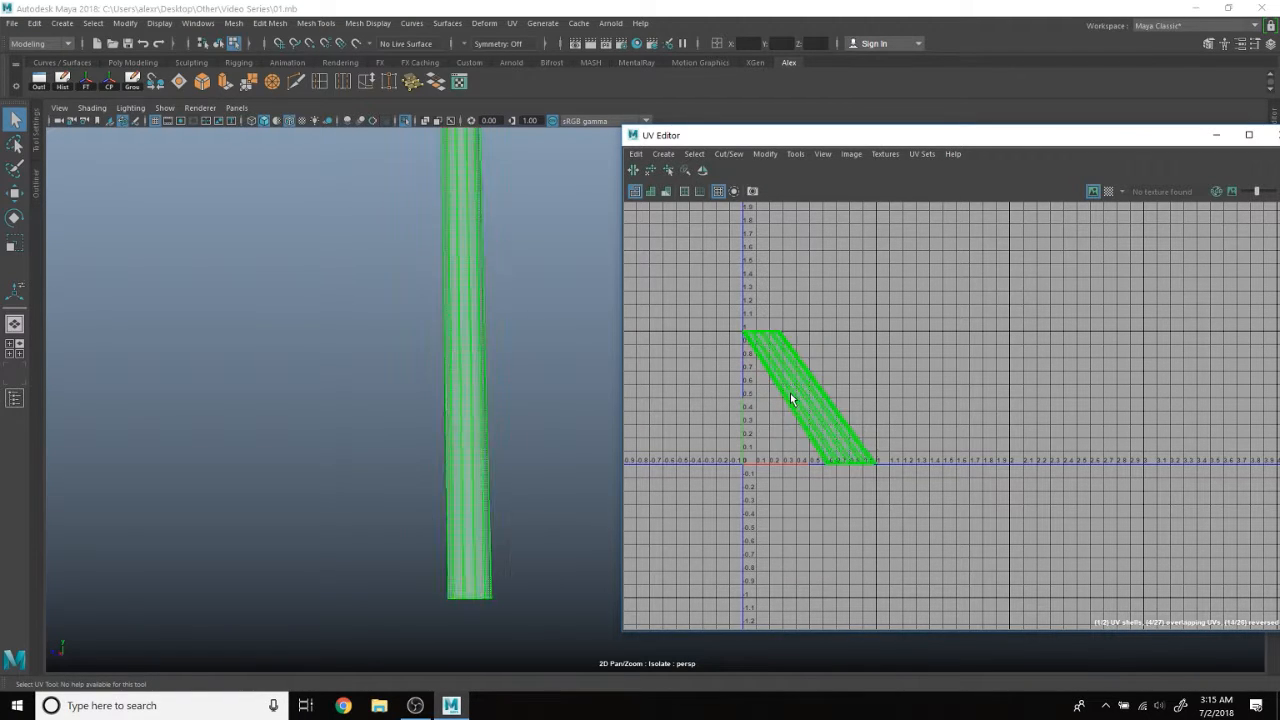
pyautogui.click(650, 173)
pyautogui.press('w')
pyautogui.moveTo(808, 400); pyautogui.dragTo(968, 380)
# Unfold the rod's end cap shell into a disc and scale it up.
pyautogui.moveTo(755, 348); pyautogui.dragTo(758, 350)
pyautogui.press('r')
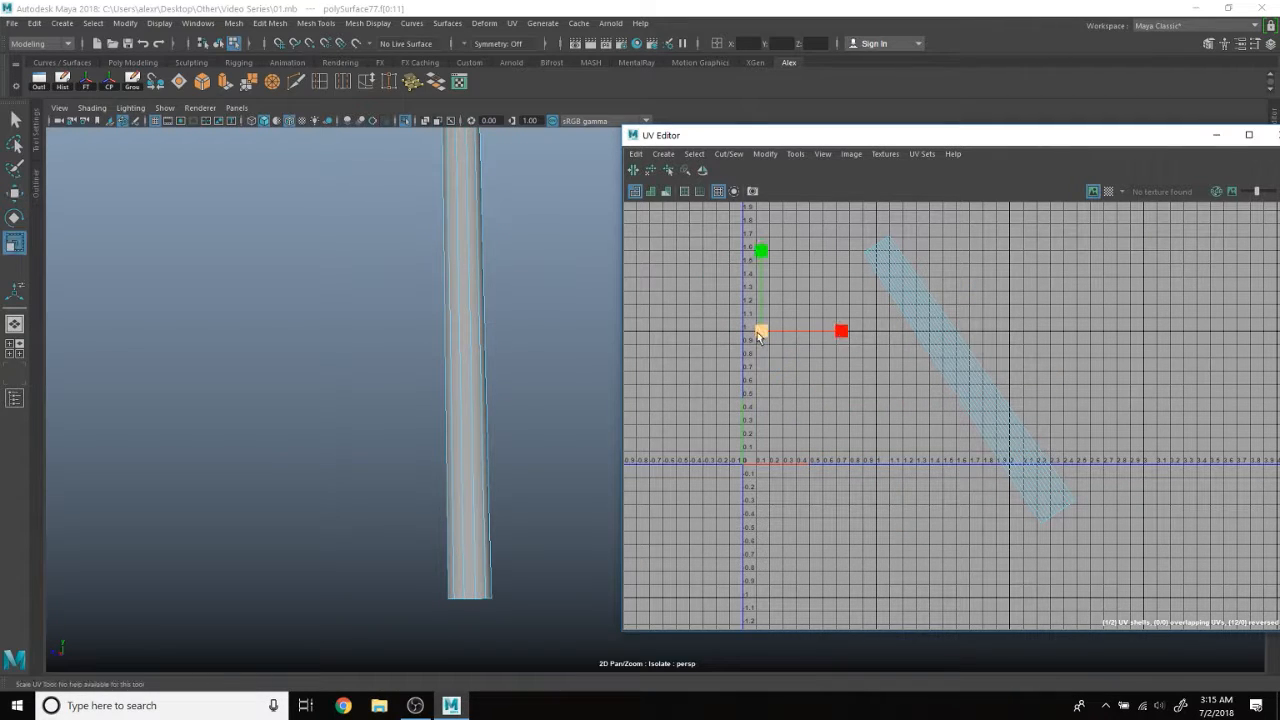
pyautogui.moveTo(1075, 304); pyautogui.dragTo(1078, 304)
pyautogui.moveTo(763, 330); pyautogui.dragTo(834, 328)
# Refine the UVs of the rod's strip and end cap shells with the Smooth UV tool.
pyautogui.moveTo(783, 326); pyautogui.dragTo(843, 330, button='right')
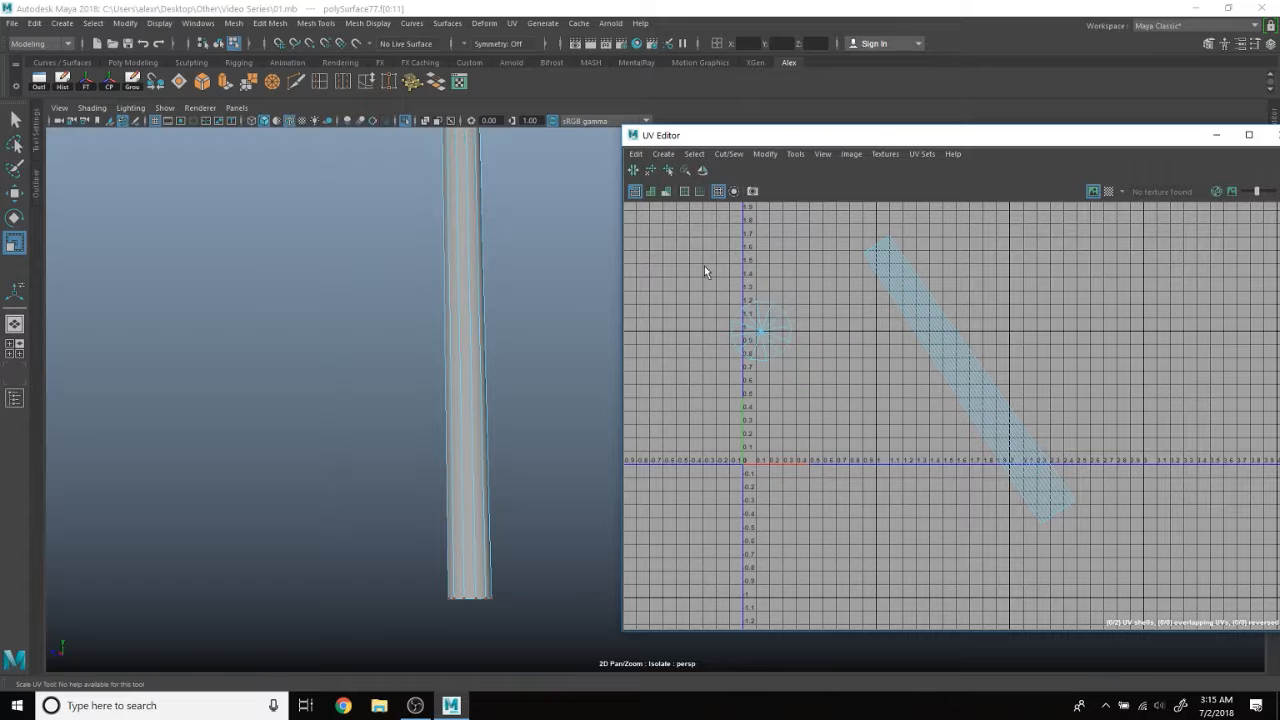
pyautogui.click(668, 170)
pyautogui.moveTo(1101, 518); pyautogui.dragTo(1101, 518)
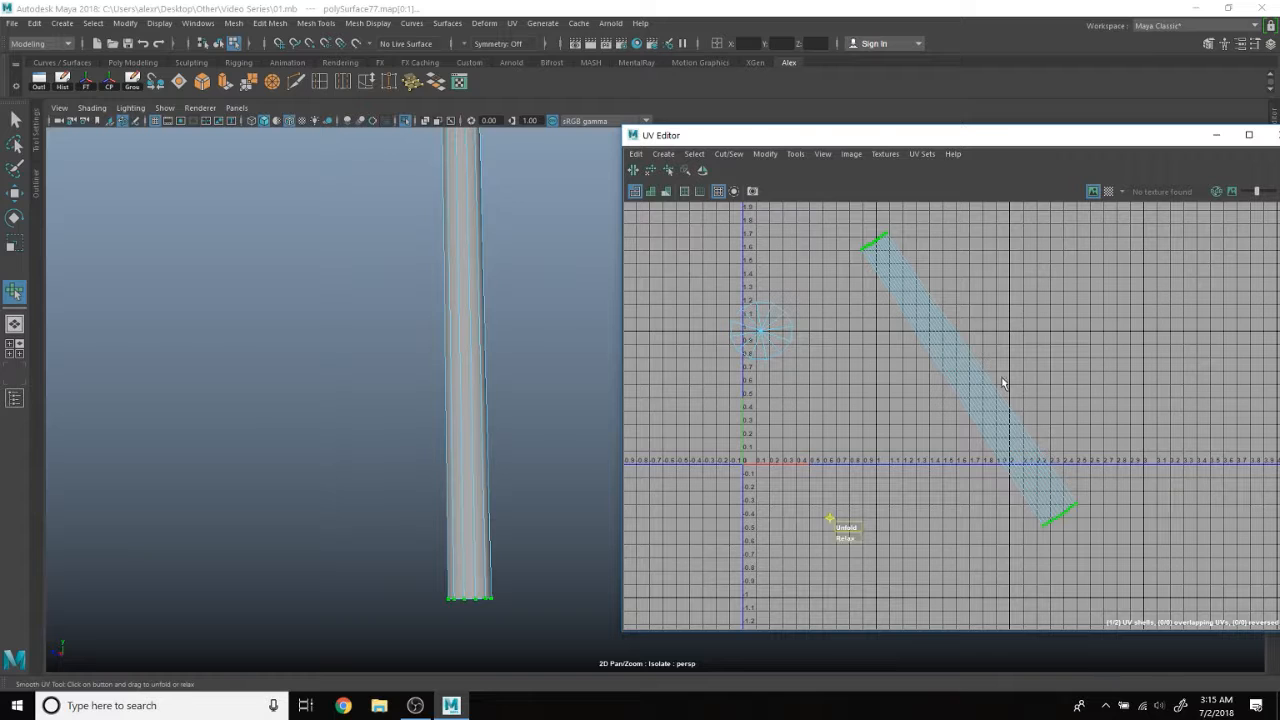
pyautogui.moveTo(796, 375); pyautogui.dragTo(797, 377)
pyautogui.moveTo(957, 356); pyautogui.dragTo(927, 342, button='right')
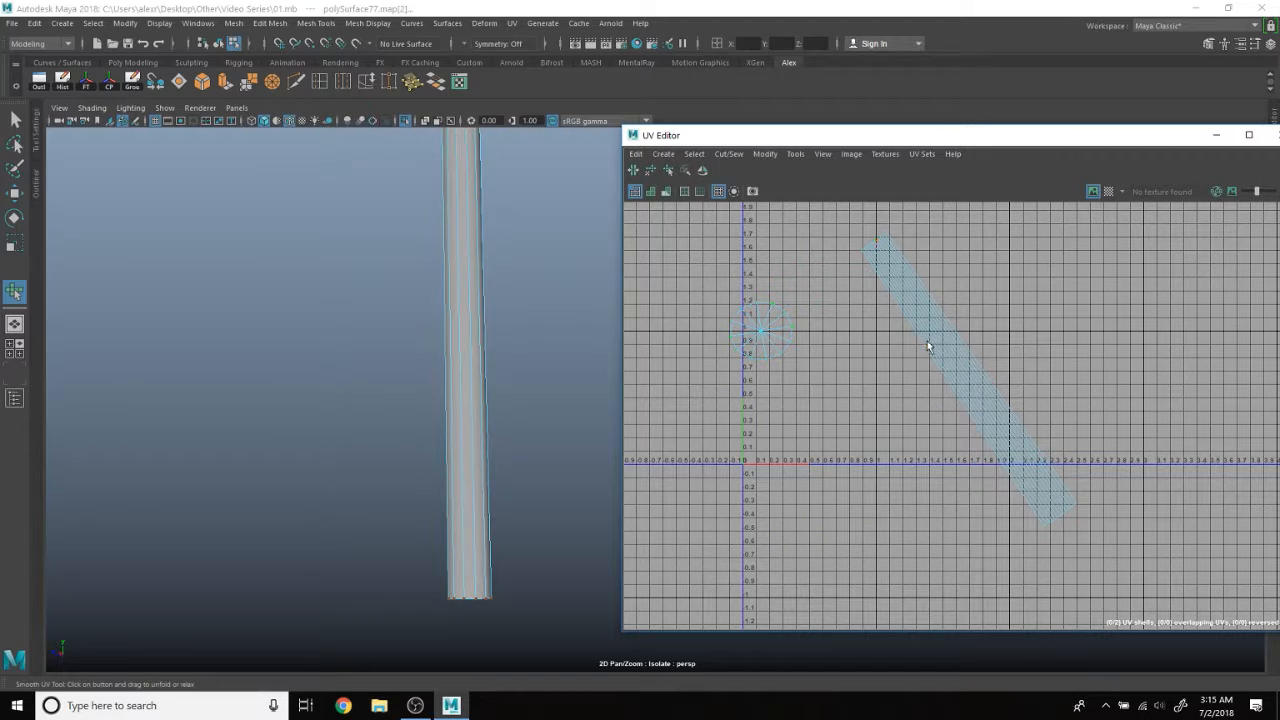
# Scale the rod's shaft strip down slightly and rotate it upright.
pyautogui.press('w')
pyautogui.click(972, 400)
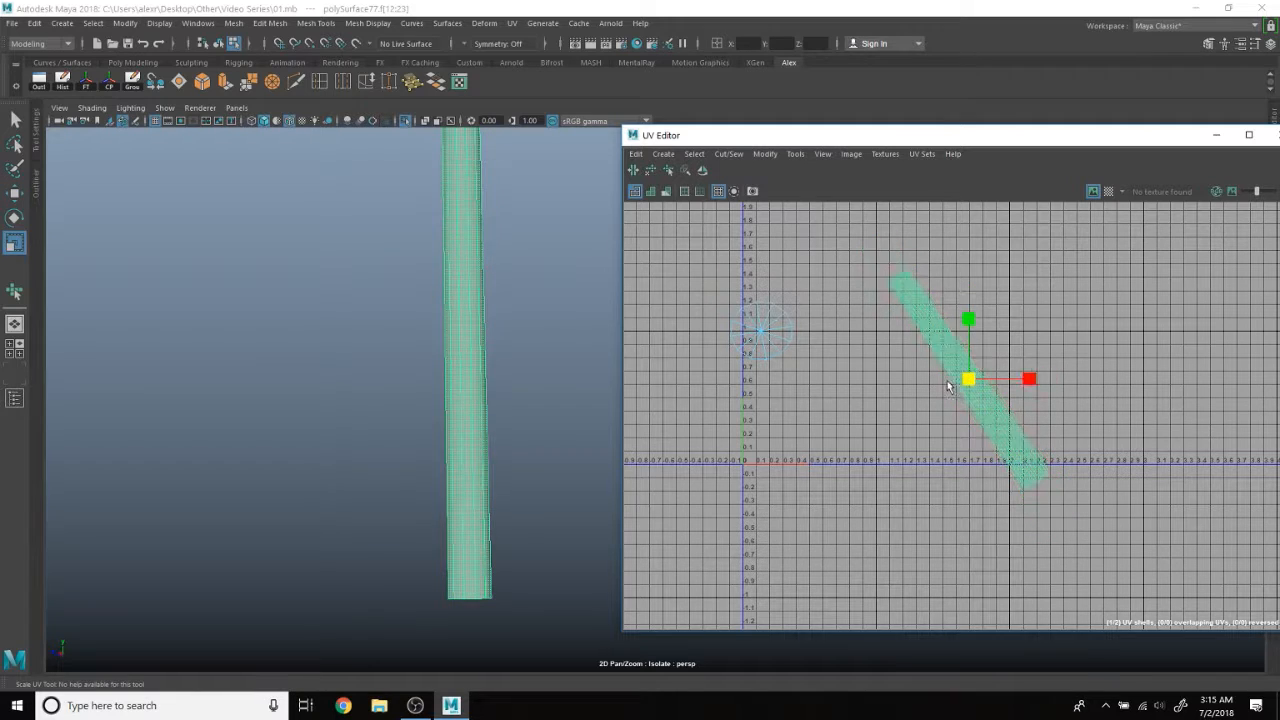
pyautogui.press('e')
pyautogui.moveTo(1048, 373); pyautogui.dragTo(1043, 414)
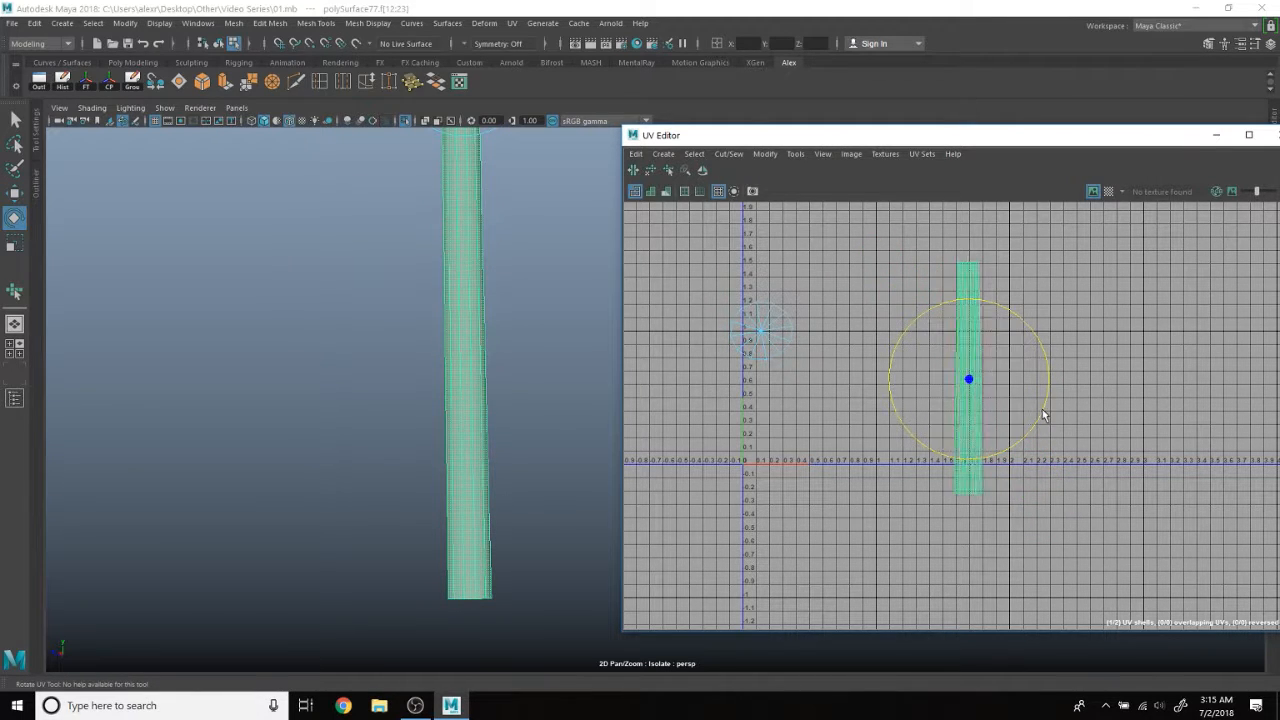
# Scale down the rod's cap shell and move it beside the upper end of the upright strip.
pyautogui.click(759, 333)
pyautogui.press('r')
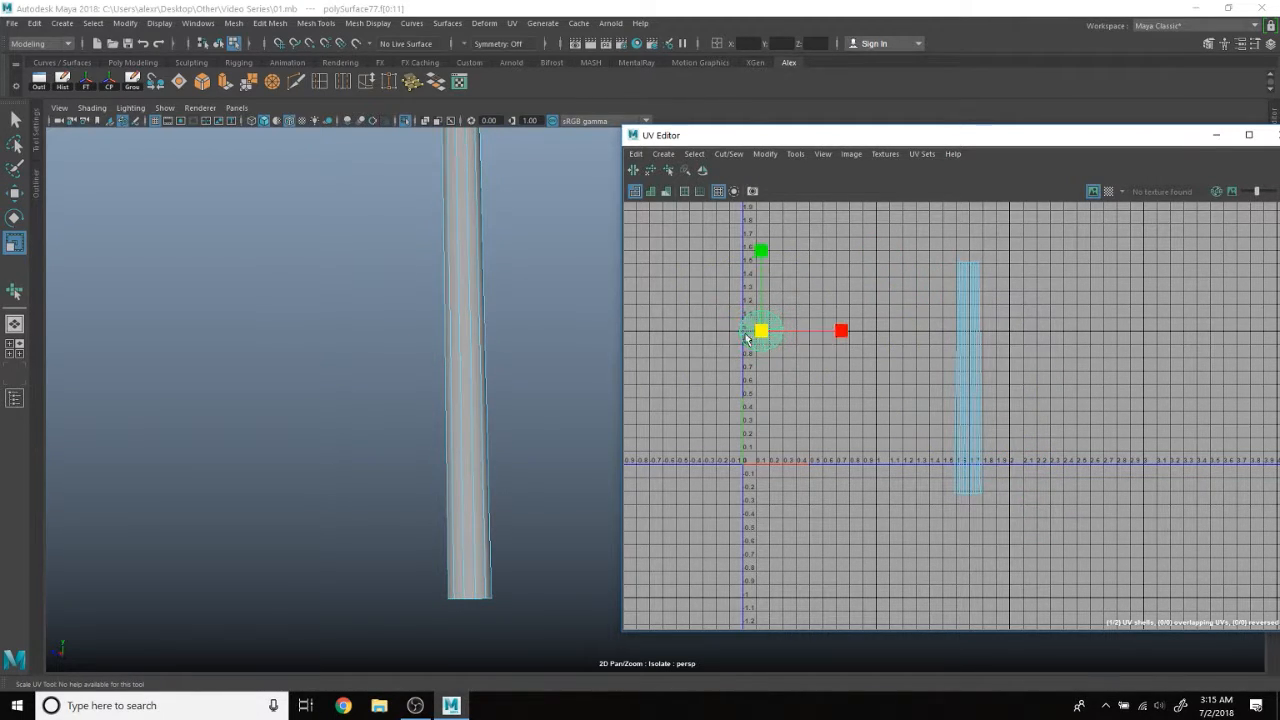
pyautogui.press('w')
pyautogui.moveTo(760, 333); pyautogui.dragTo(1024, 283)
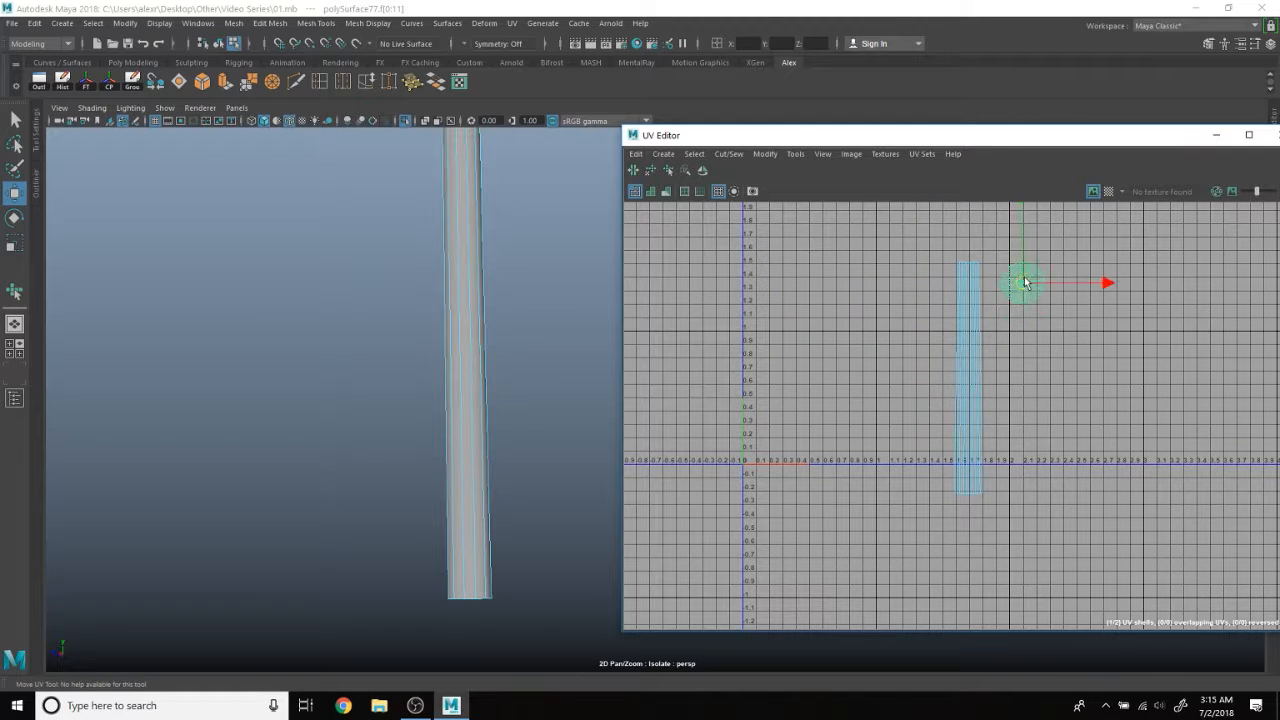
# Shrink the rod's upright strip a little more and move it up closer to the cap shell.
pyautogui.click(972, 356)
pyautogui.press('r')
pyautogui.press('w')
pyautogui.moveTo(970, 378); pyautogui.dragTo(975, 338)
# Scale the rod's strip and cap shells down together and move them to about U 1.1, V 1.4.
pyautogui.click(1019, 281)
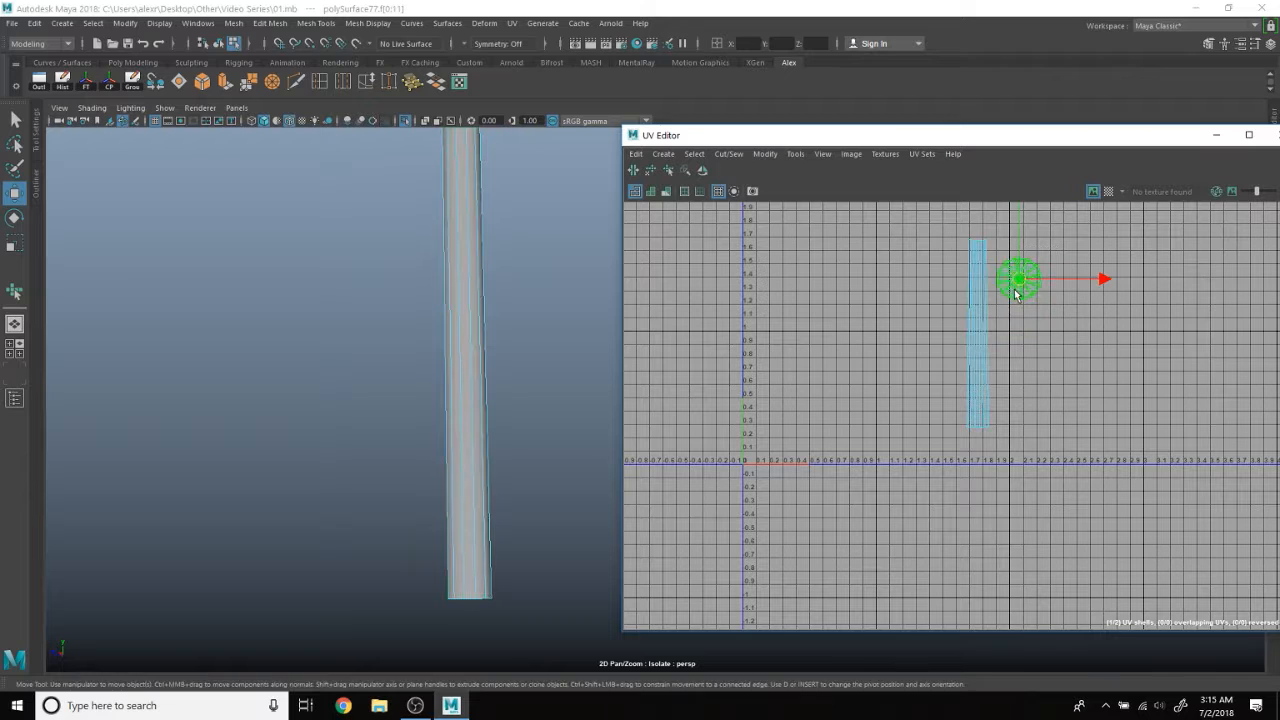
pyautogui.press('r')
pyautogui.keyDown('shift'); pyautogui.click(973, 294); pyautogui.keyUp('shift')
pyautogui.moveTo(1001, 333); pyautogui.dragTo(965, 316)
pyautogui.press('w')
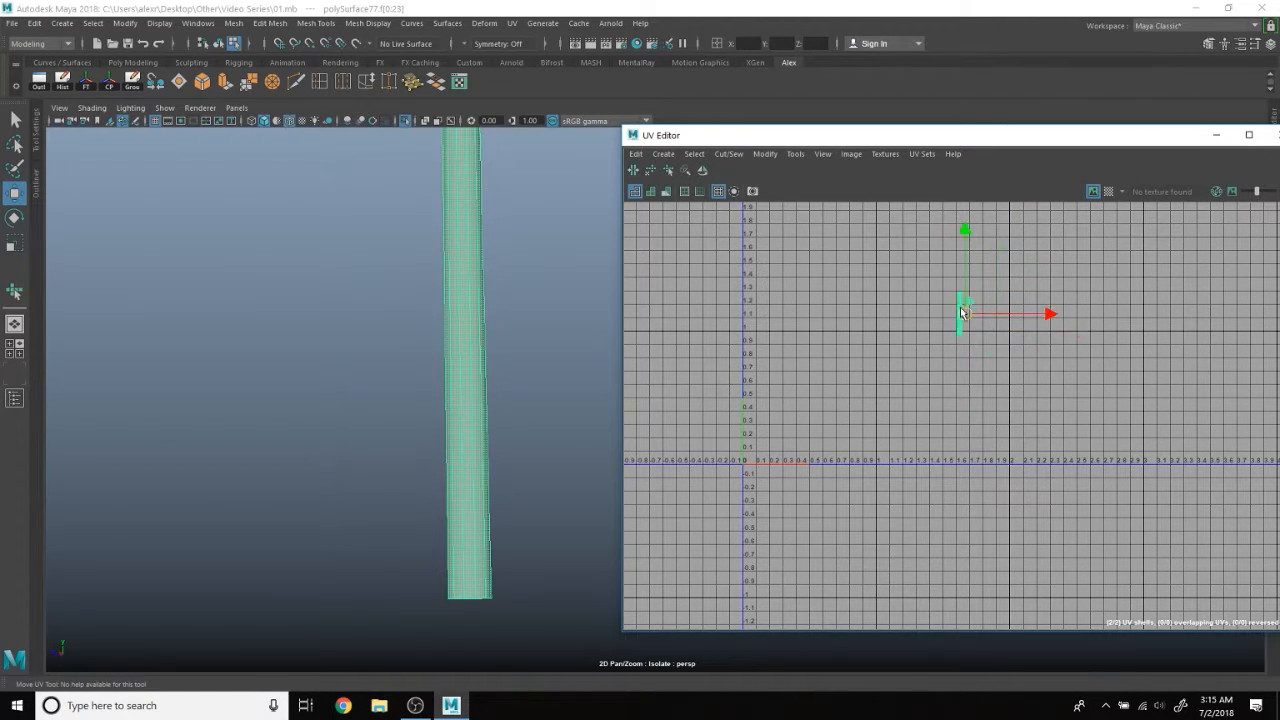
pyautogui.click(967, 336)
# Preview the checker pattern on the rod briefly, then return to object mode.
pyautogui.scroll(-4, 549, 291)
pyautogui.keyDown('alt'); pyautogui.moveTo(549, 291); pyautogui.dragTo(404, 454, button='middle'); pyautogui.keyUp('alt')
pyautogui.click(1108, 193)
pyautogui.click(1108, 193)
pyautogui.moveTo(462, 308); pyautogui.dragTo(508, 289, button='right')
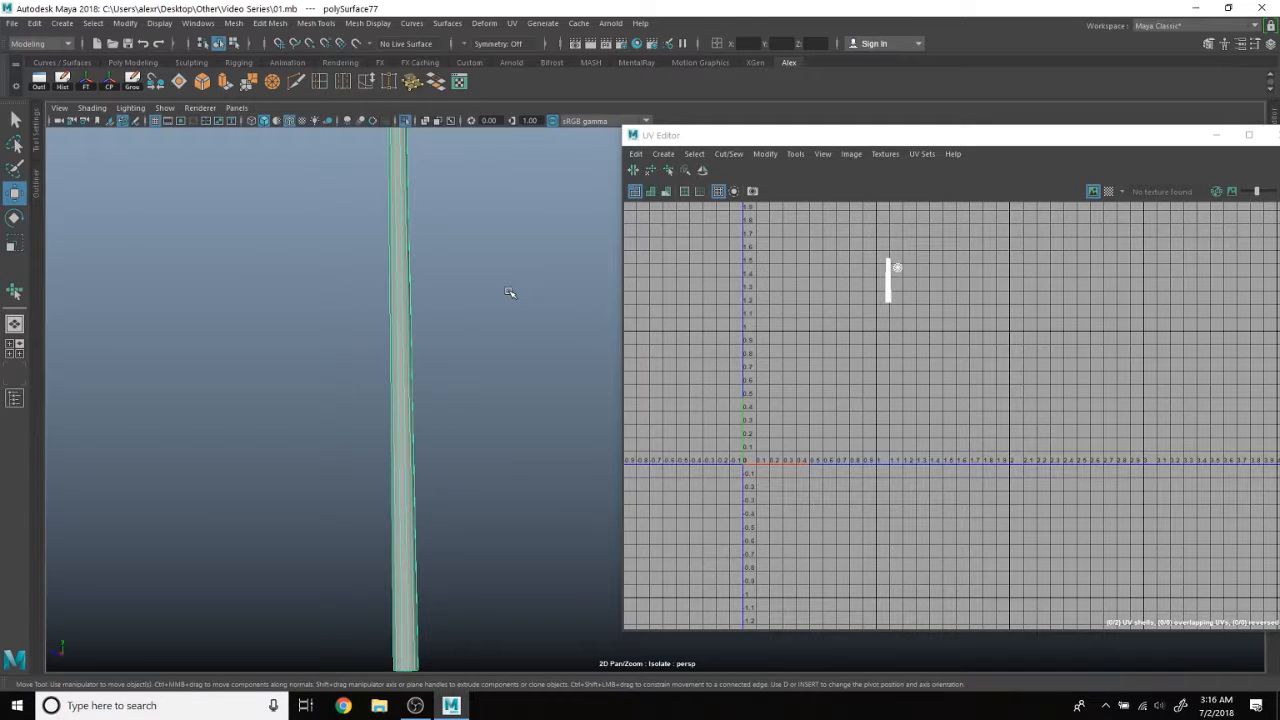
# Display the checker pattern and compare its squares along the rod with the shells' coverage in the UV tile.
pyautogui.keyDown('alt'); pyautogui.moveTo(529, 283); pyautogui.dragTo(466, 306); pyautogui.keyUp('alt')
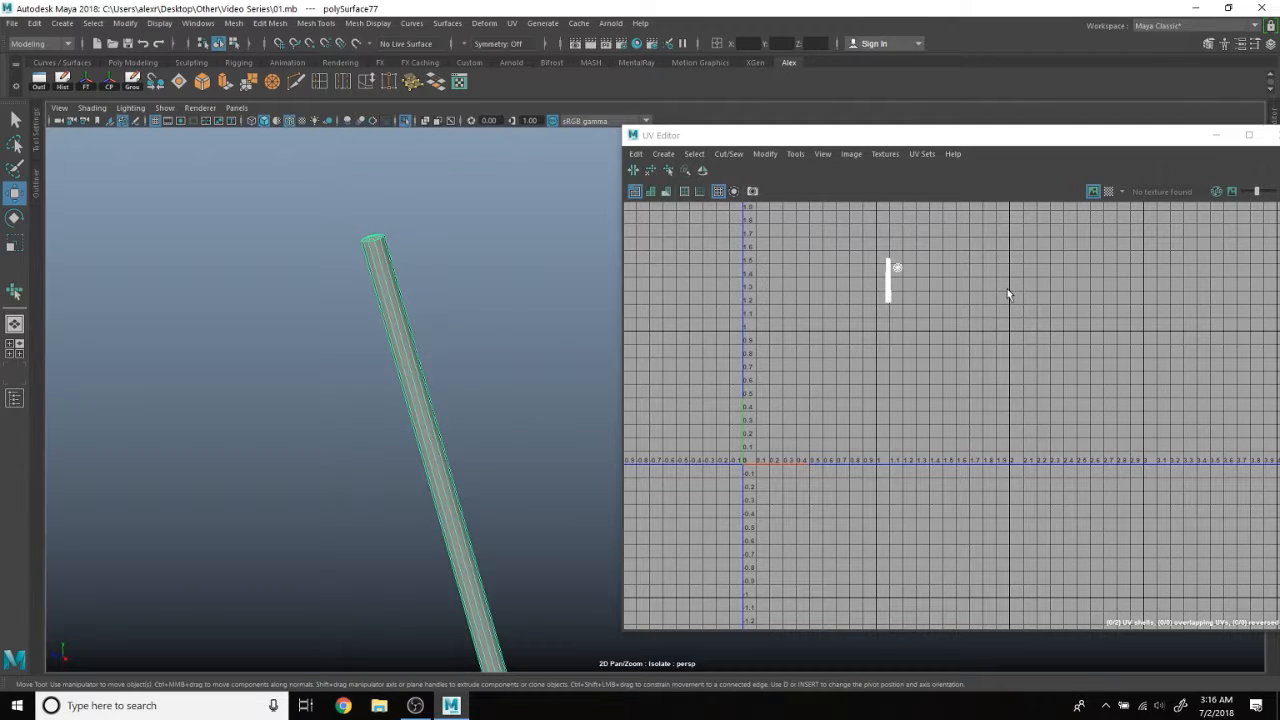
pyautogui.click(1107, 195)
pyautogui.keyDown('alt'); pyautogui.moveTo(477, 231); pyautogui.dragTo(520, 240, button='middle'); pyautogui.keyUp('alt')
pyautogui.scroll(3, 520, 240)
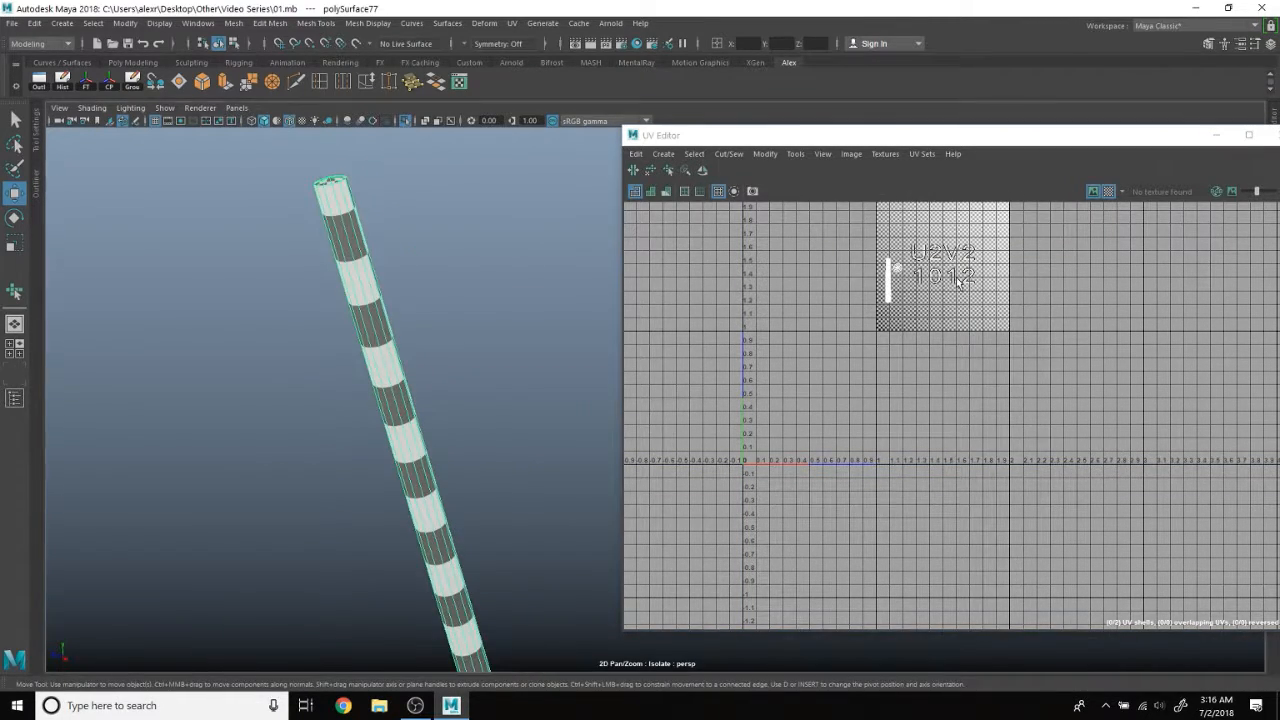
pyautogui.keyDown('alt'); pyautogui.moveTo(957, 277); pyautogui.dragTo(963, 348, button='middle'); pyautogui.keyUp('alt')
pyautogui.scroll(4, 963, 348)
pyautogui.scroll(3, 962, 350)
pyautogui.keyDown('alt'); pyautogui.moveTo(364, 374); pyautogui.dragTo(604, 331); pyautogui.keyUp('alt')
pyautogui.keyDown('alt'); pyautogui.moveTo(479, 244); pyautogui.dragTo(500, 411, button='middle'); pyautogui.keyUp('alt')
pyautogui.keyDown('alt'); pyautogui.moveTo(500, 411); pyautogui.dragTo(480, 394); pyautogui.keyUp('alt')
pyautogui.scroll(5, 469, 394)
pyautogui.scroll(4, 906, 474)
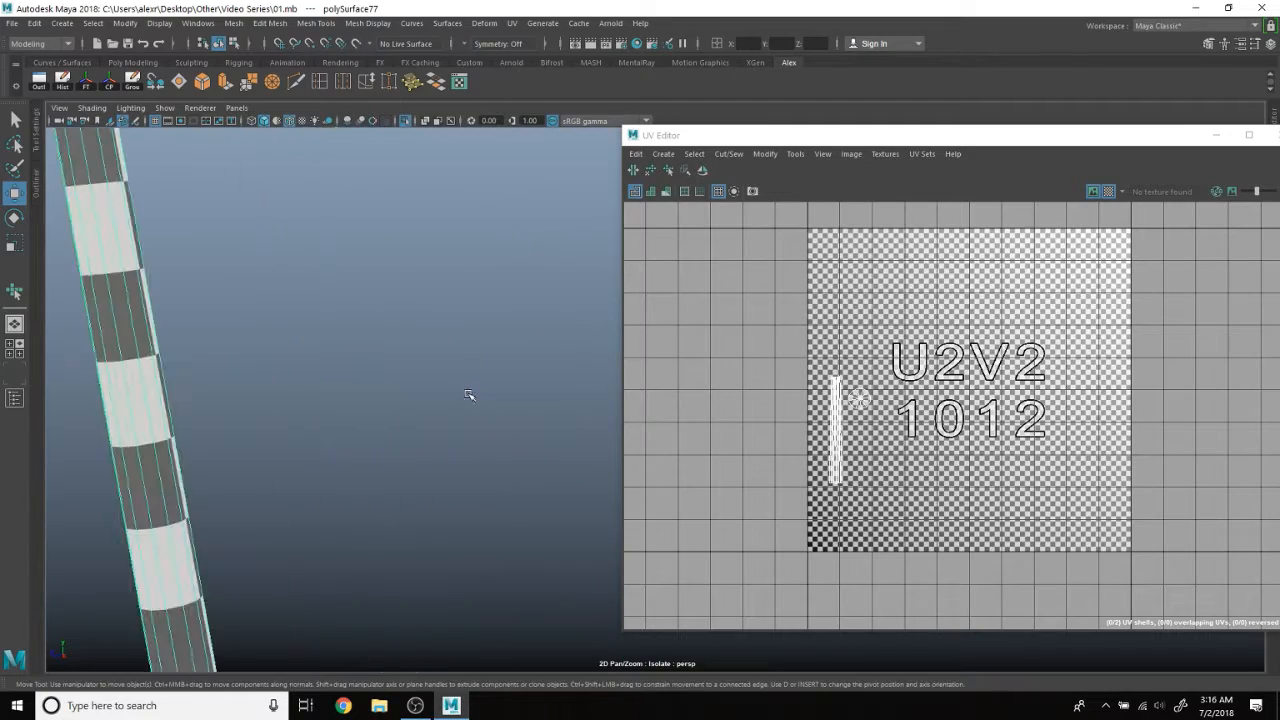
pyautogui.scroll(3, 904, 475)
pyautogui.scroll(-6, 889, 487)
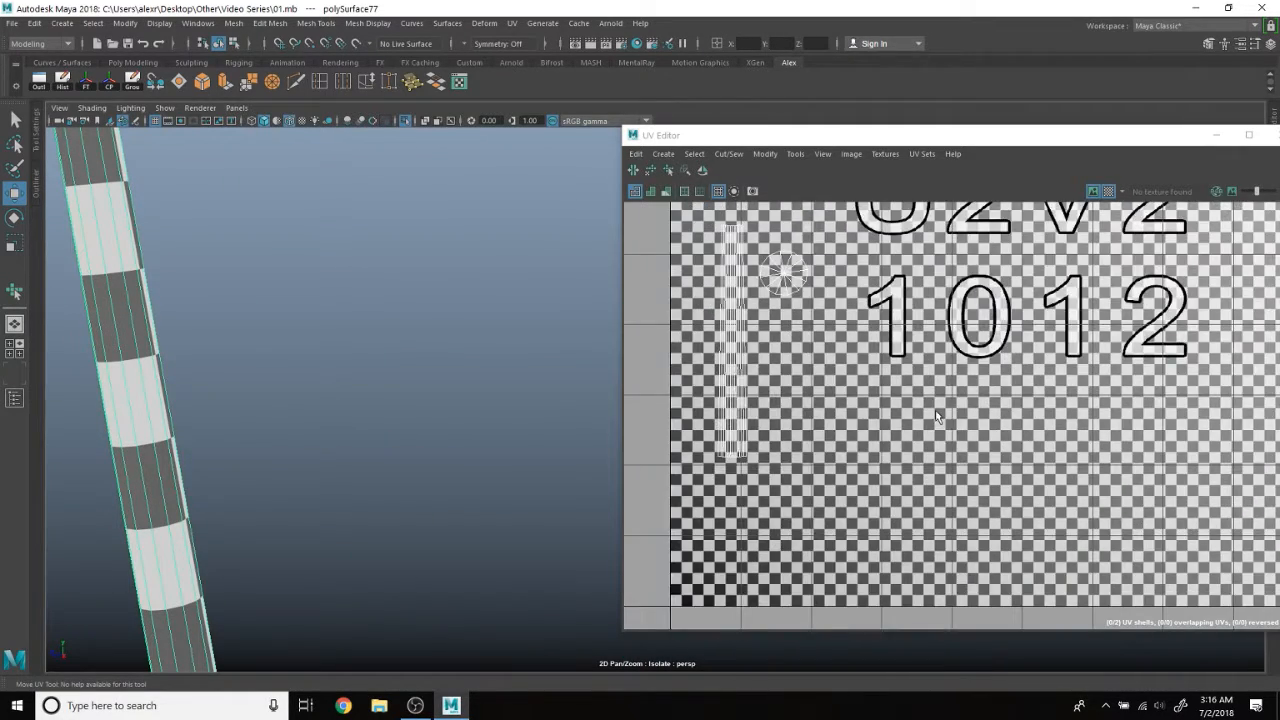
# Leave the rod's isolated view and select the neighbouring ribbed sail.
pyautogui.scroll(-4, 363, 414)
pyautogui.keyDown('alt'); pyautogui.moveTo(331, 371); pyautogui.dragTo(451, 393, button='middle'); pyautogui.keyUp('alt')
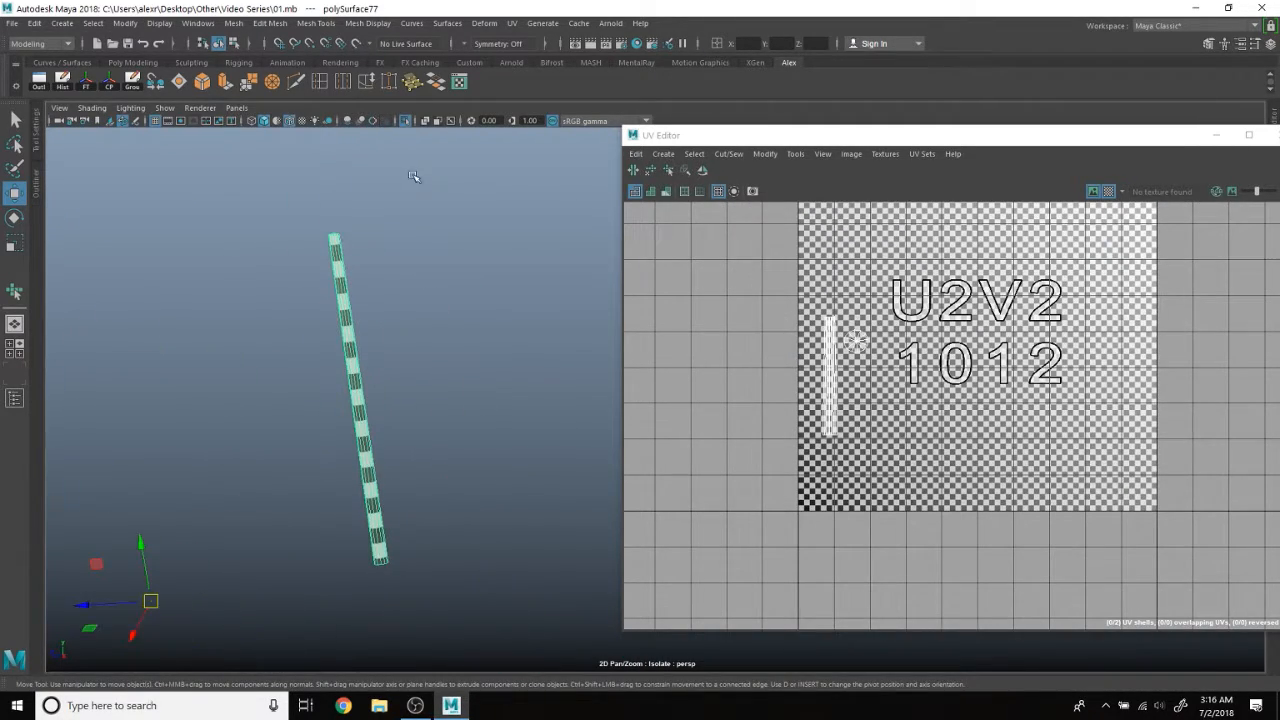
pyautogui.click(405, 121)
pyautogui.click(405, 121)
pyautogui.click(405, 121)
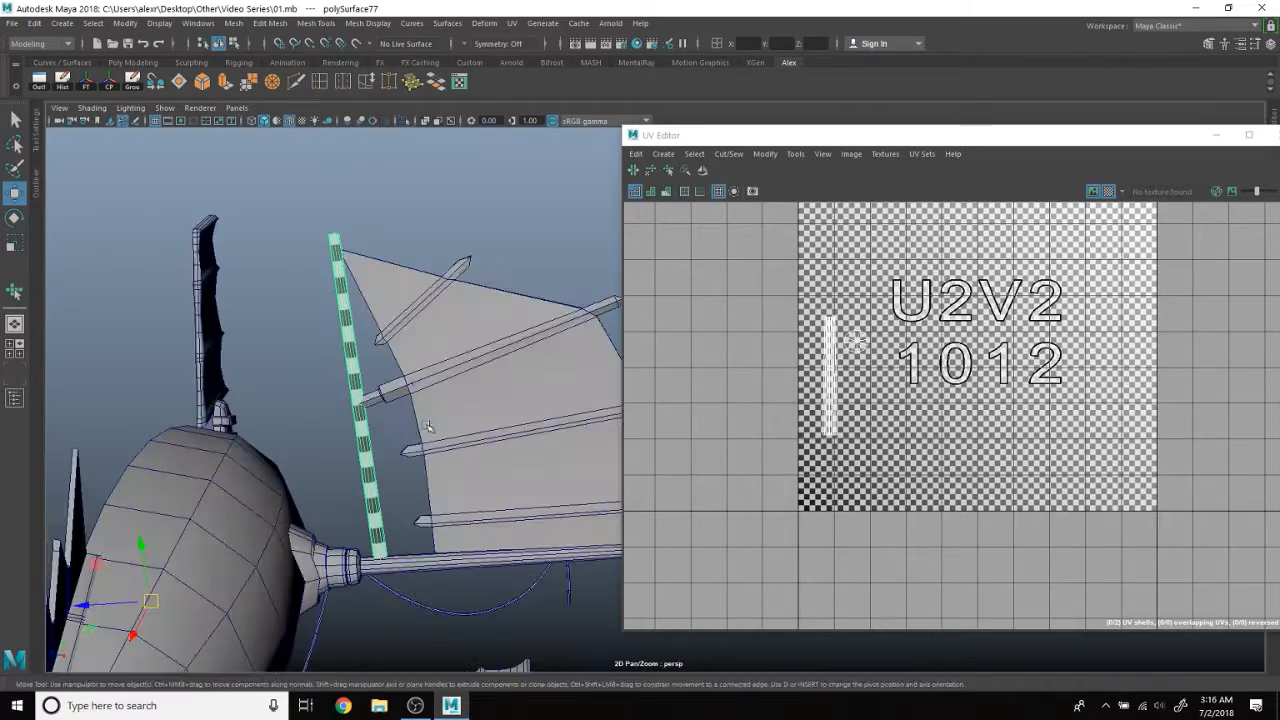
pyautogui.keyDown('alt'); pyautogui.moveTo(325, 335); pyautogui.dragTo(361, 347); pyautogui.keyUp('alt')
pyautogui.scroll(5, 357, 314)
pyautogui.click(347, 345)
pyautogui.keyDown('alt'); pyautogui.moveTo(355, 312); pyautogui.dragTo(429, 420, button='middle'); pyautogui.keyUp('alt')
pyautogui.click(463, 335)
# Examine how the checker pattern stretches across the sail's panels, folds and rib ends.
pyautogui.scroll(6, 524, 372)
pyautogui.keyDown('alt'); pyautogui.moveTo(164, 288); pyautogui.dragTo(352, 340, button='middle'); pyautogui.keyUp('alt')
pyautogui.scroll(-3, 394, 327)
pyautogui.scroll(3, 457, 335)
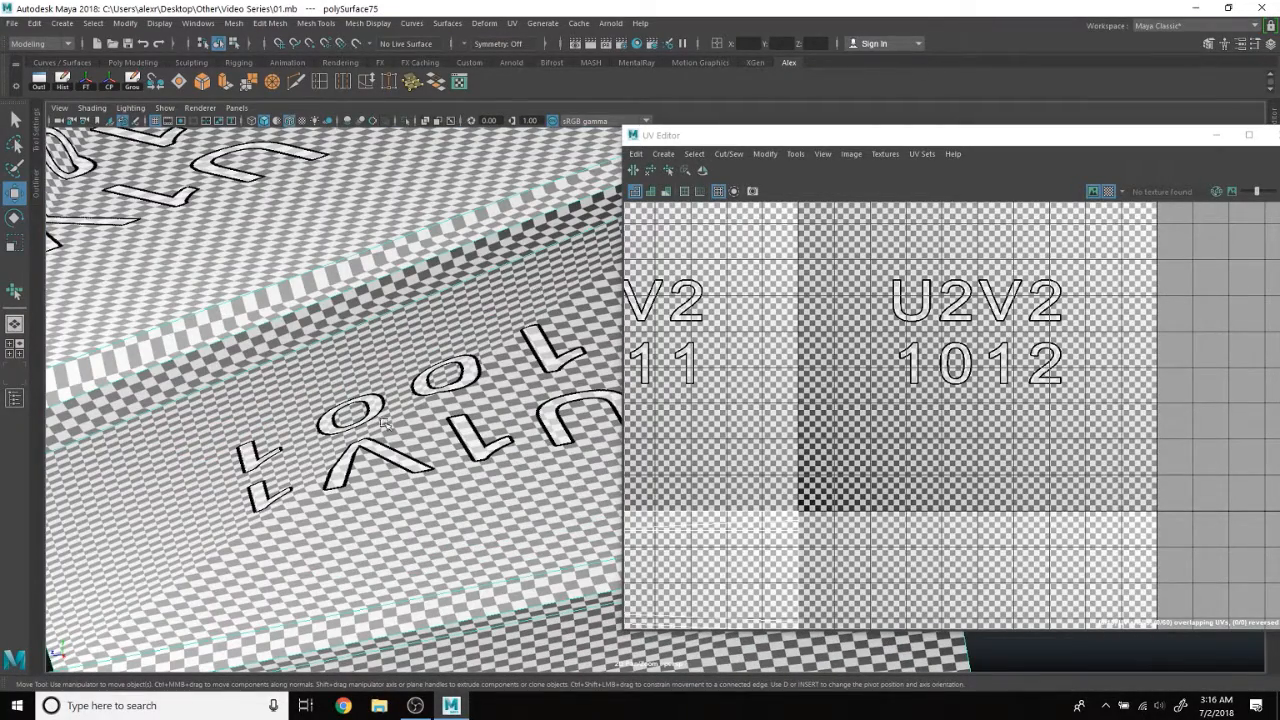
pyautogui.scroll(-8, 383, 423)
pyautogui.keyDown('alt'); pyautogui.moveTo(456, 295); pyautogui.dragTo(506, 328); pyautogui.keyUp('alt')
pyautogui.scroll(5, 506, 328)
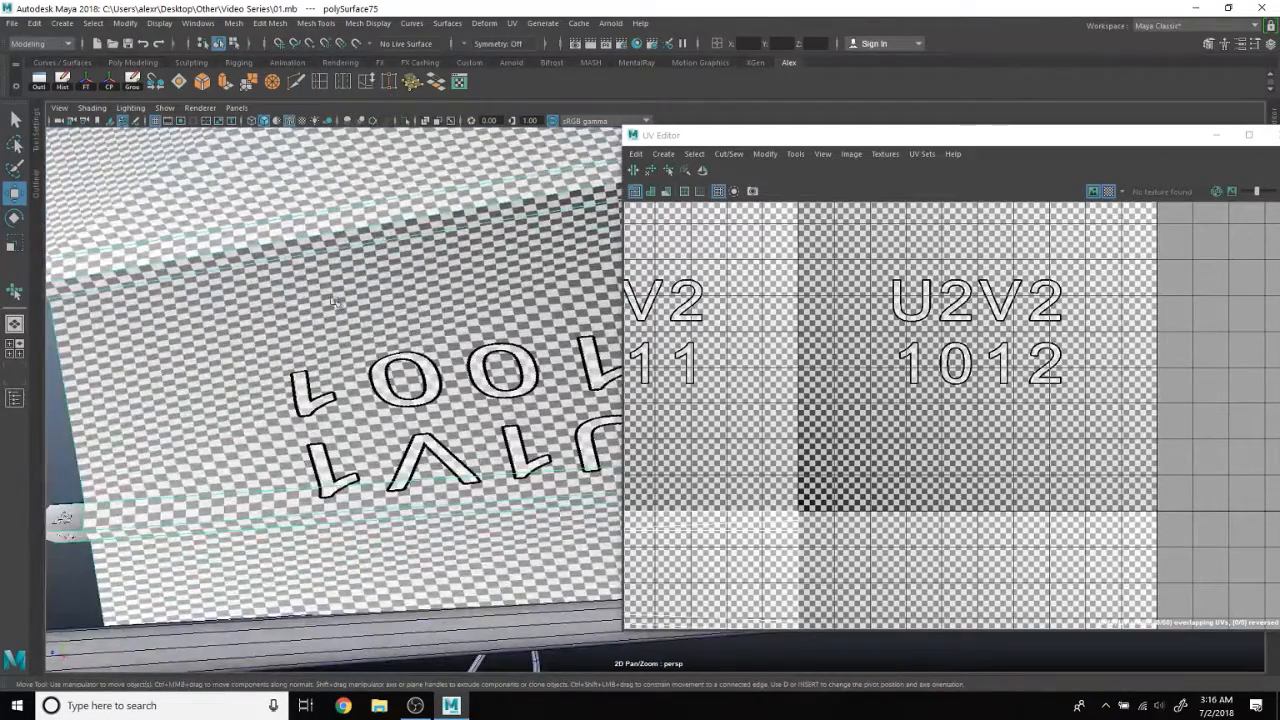
pyautogui.keyDown('alt'); pyautogui.moveTo(325, 287); pyautogui.dragTo(414, 277, button='right'); pyautogui.keyUp('alt')
pyautogui.keyDown('alt'); pyautogui.moveTo(414, 277); pyautogui.dragTo(434, 306); pyautogui.keyUp('alt')
pyautogui.keyDown('alt'); pyautogui.moveTo(434, 306); pyautogui.dragTo(433, 451, button='right'); pyautogui.keyUp('alt')
pyautogui.keyDown('alt'); pyautogui.moveTo(370, 412); pyautogui.dragTo(290, 345, button='right'); pyautogui.keyUp('alt')
pyautogui.keyDown('alt'); pyautogui.moveTo(290, 345); pyautogui.dragTo(345, 510, button='middle'); pyautogui.keyUp('alt')
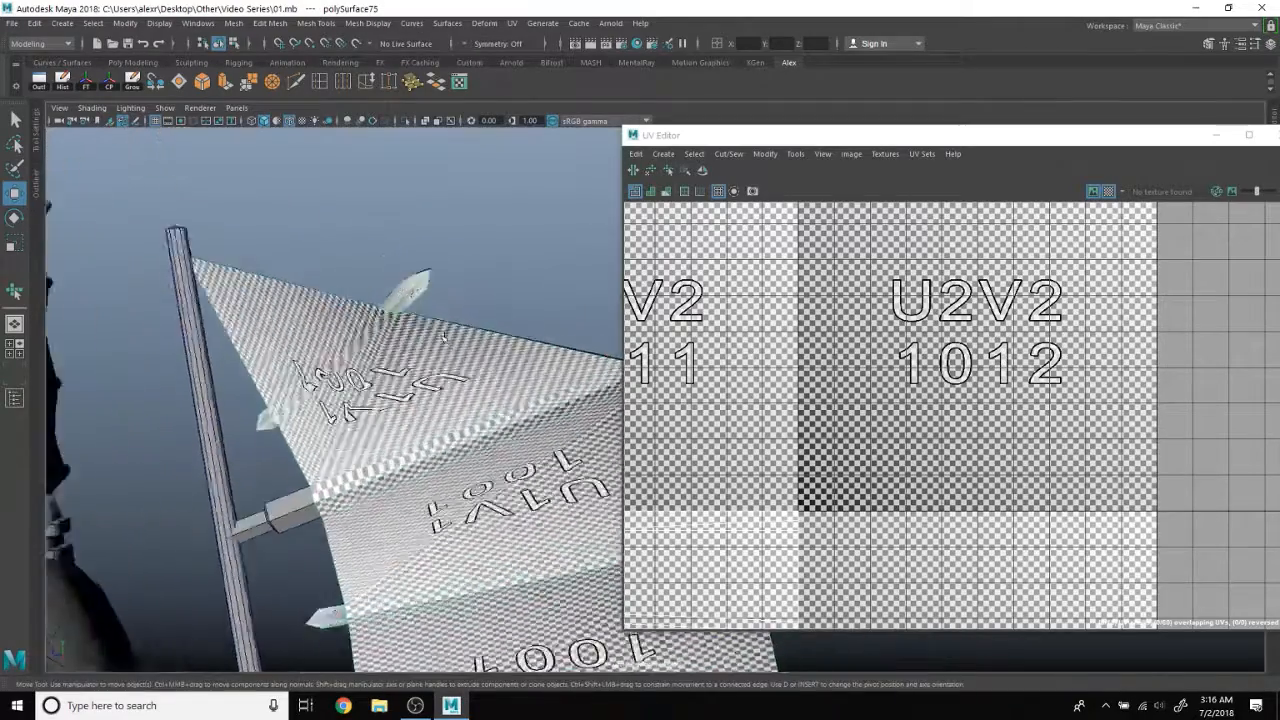
pyautogui.keyDown('alt'); pyautogui.moveTo(345, 510); pyautogui.dragTo(305, 480, button='right'); pyautogui.keyUp('alt')
pyautogui.keyDown('alt'); pyautogui.moveTo(305, 480); pyautogui.dragTo(318, 465); pyautogui.keyUp('alt')
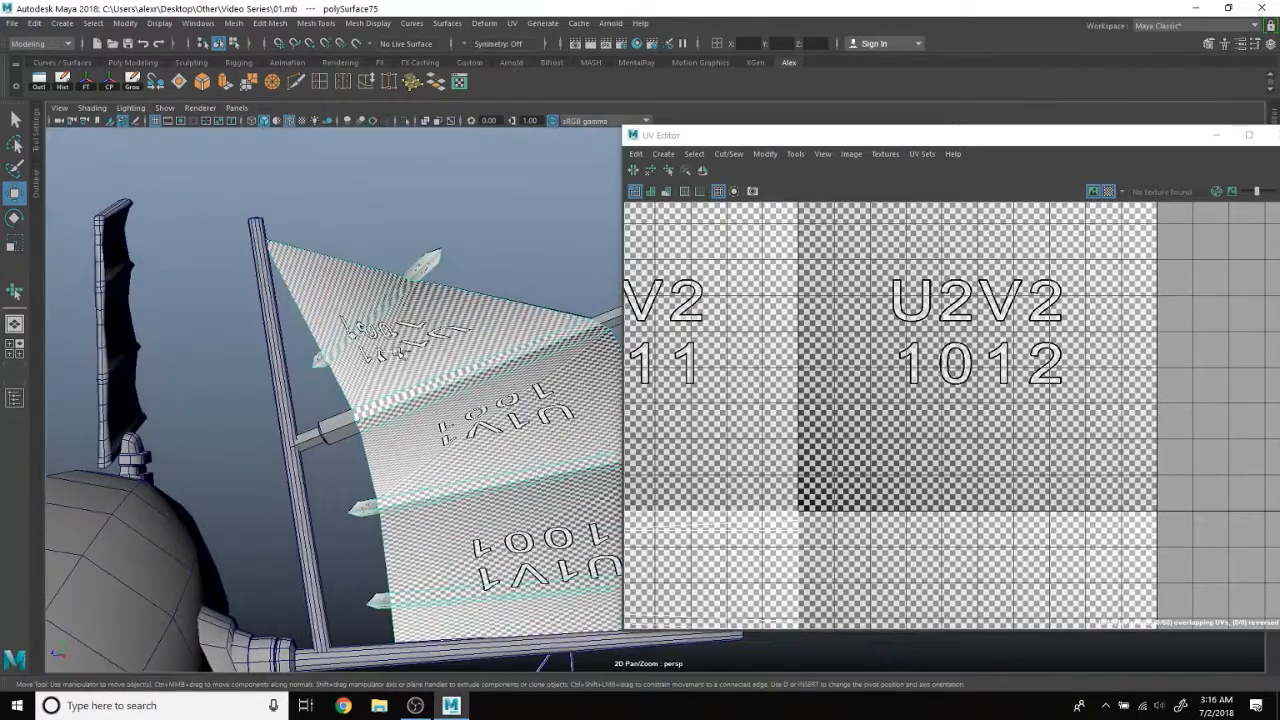
# Isolate the sail and shift the UV Editor window aside so the whole sail can be seen.
pyautogui.click(404, 122)
pyautogui.keyDown('alt'); pyautogui.moveTo(490, 312); pyautogui.dragTo(388, 298, button='middle'); pyautogui.keyUp('alt')
pyautogui.keyDown('alt'); pyautogui.moveTo(388, 298); pyautogui.dragTo(524, 285); pyautogui.keyUp('alt')
pyautogui.moveTo(1043, 140); pyautogui.dragTo(1045, 139)
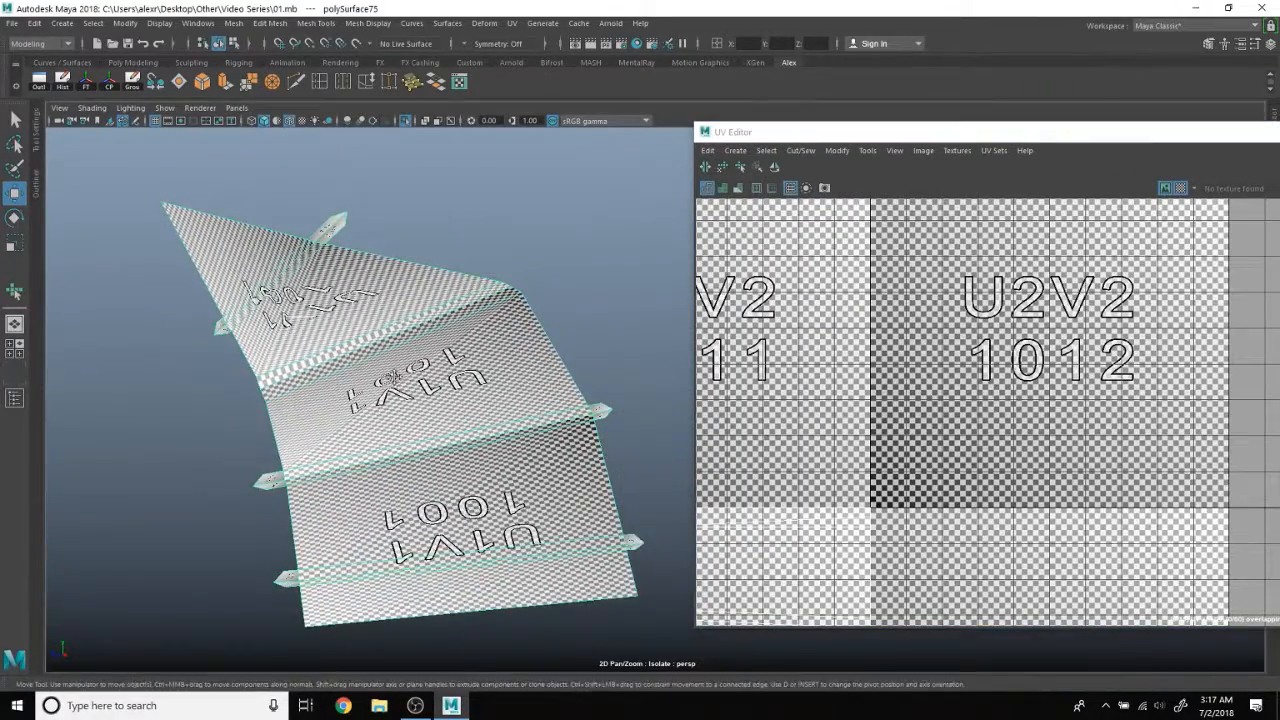
# Apply a planar UV projection to the sail and turn off the checker pattern.
pyautogui.scroll(4, 400, 370)
pyautogui.keyDown('alt'); pyautogui.moveTo(320, 340); pyautogui.dragTo(412, 392, button='middle'); pyautogui.keyUp('alt')
pyautogui.keyDown('alt'); pyautogui.moveTo(410, 392); pyautogui.dragTo(505, 383); pyautogui.keyUp('alt')
pyautogui.scroll(-3, 515, 384)
pyautogui.keyDown('alt'); pyautogui.moveTo(522, 384); pyautogui.dragTo(406, 327, button='middle'); pyautogui.keyUp('alt')
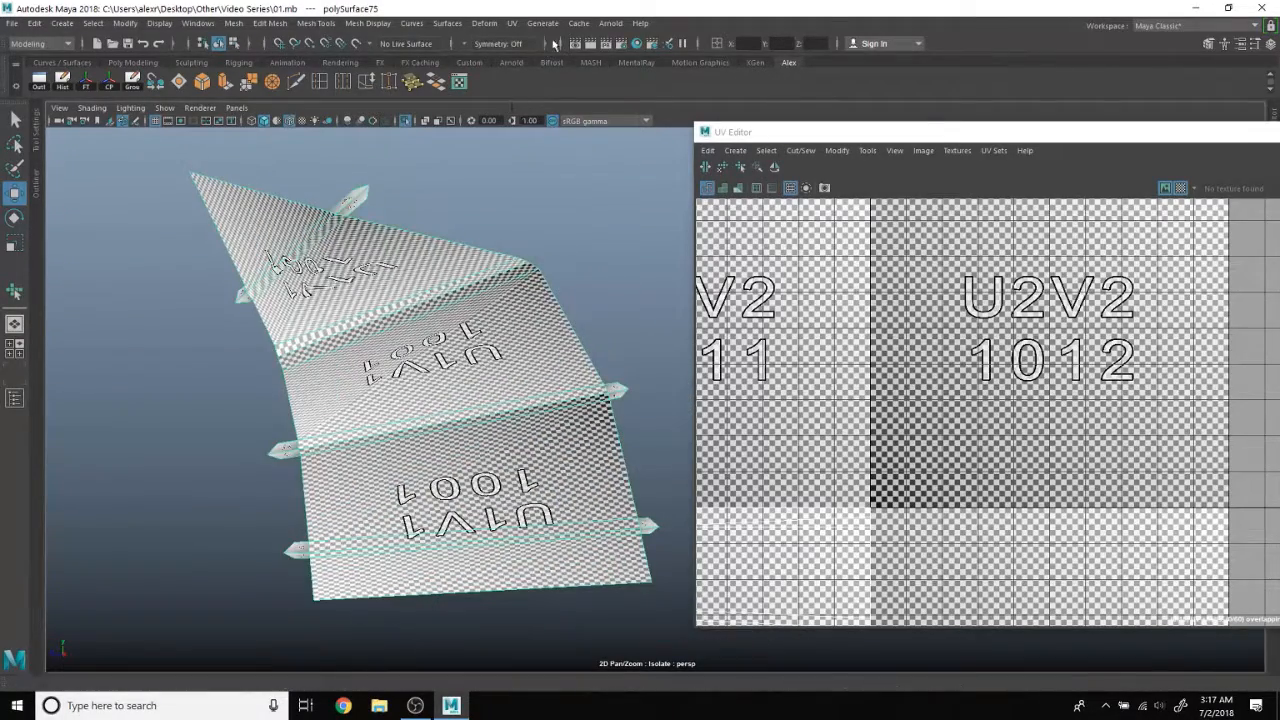
pyautogui.click(512, 23)
pyautogui.click(561, 181)
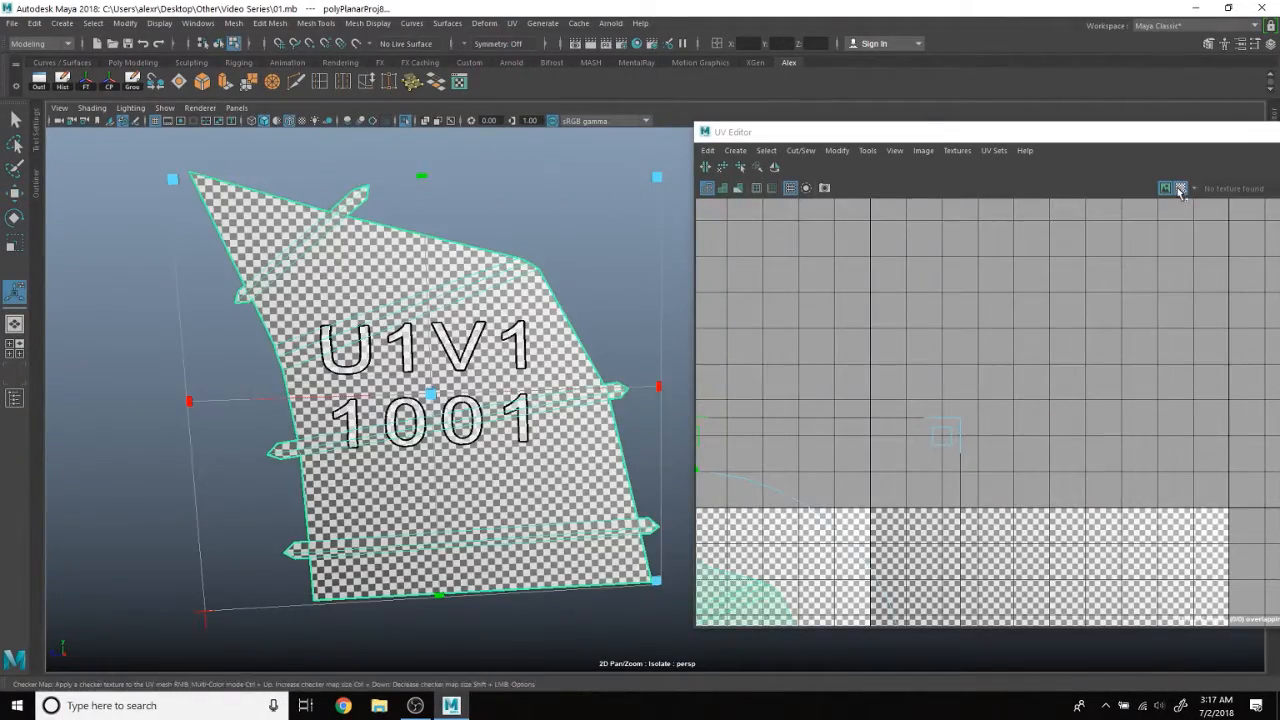
pyautogui.click(1181, 188)
# Scale the sail's projected shell down about its centre to about 0.7 of the UV tile's size.
pyautogui.keyDown('alt'); pyautogui.moveTo(876, 469); pyautogui.dragTo(1108, 280, button='middle'); pyautogui.keyUp('alt')
pyautogui.keyDown('alt'); pyautogui.moveTo(1108, 280); pyautogui.dragTo(1023, 393, button='right'); pyautogui.keyUp('alt')
pyautogui.keyDown('alt'); pyautogui.moveTo(1023, 393); pyautogui.dragTo(1015, 317, button='middle'); pyautogui.keyUp('alt')
pyautogui.scroll(2, 1015, 317)
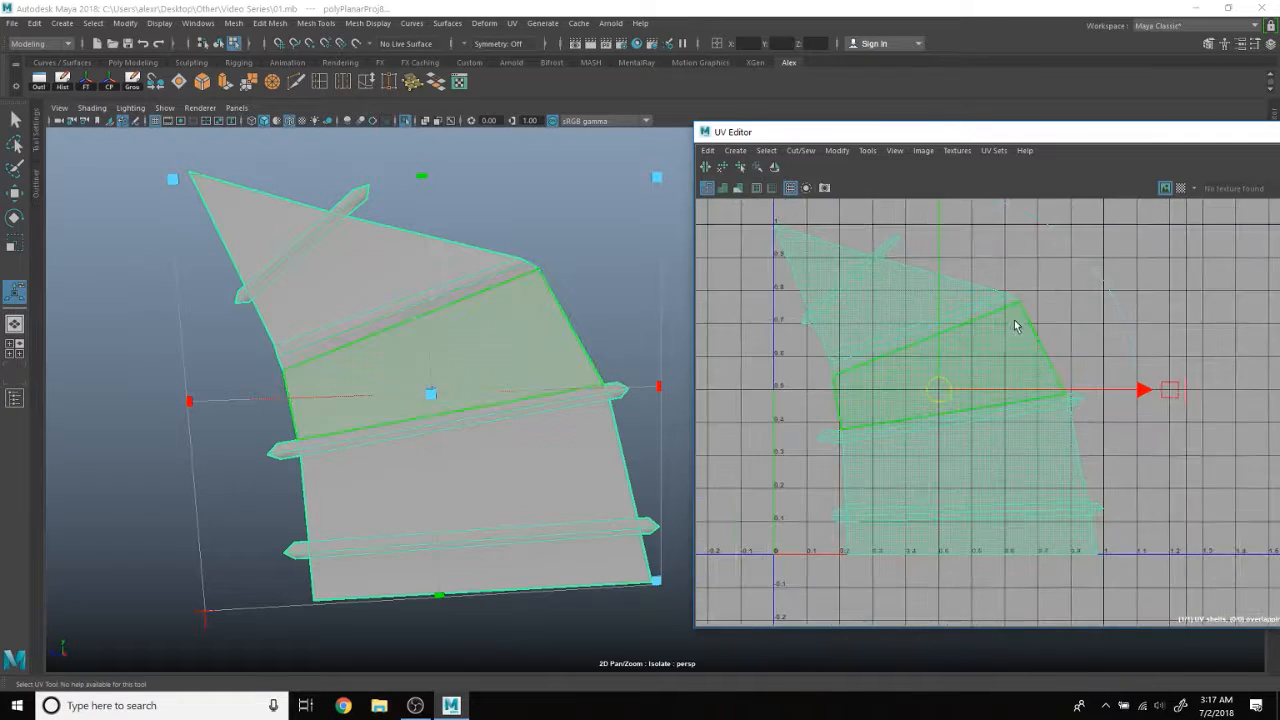
pyautogui.scroll(-2, 854, 254)
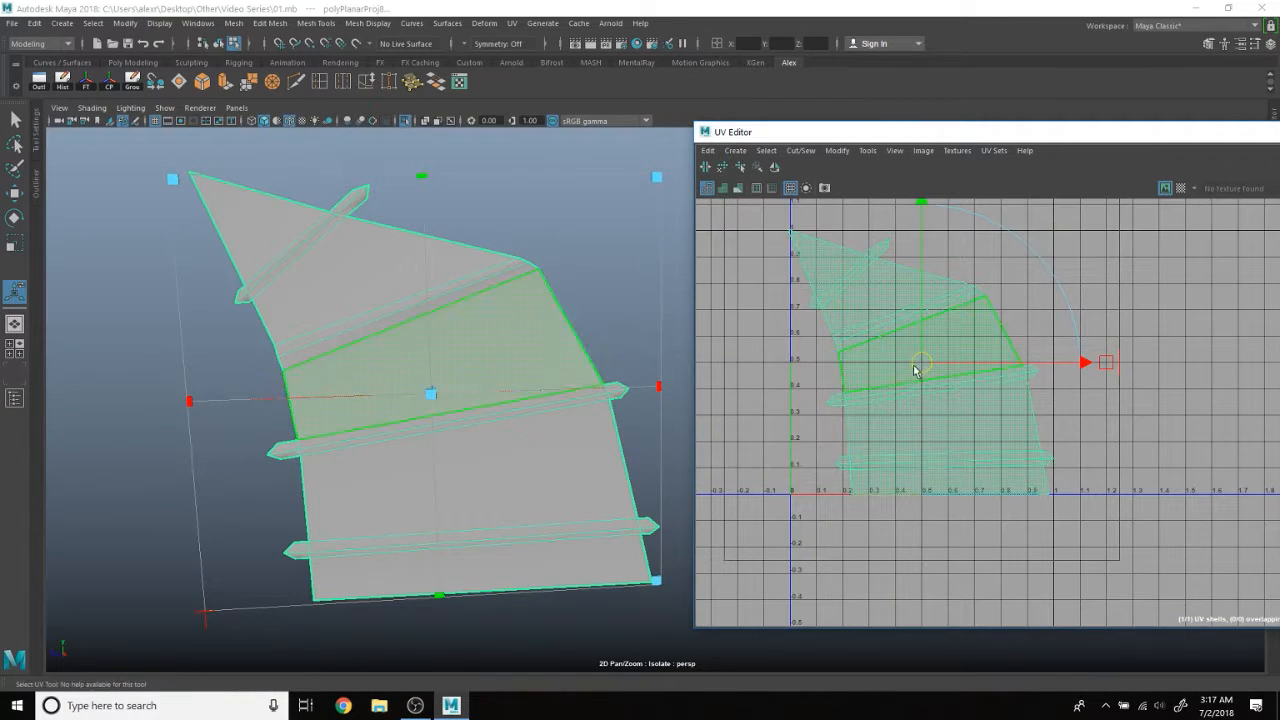
pyautogui.press('r')
pyautogui.moveTo(923, 365); pyautogui.dragTo(896, 358)
# Unfold all the sail's UVs with the Smooth UV tool, then scale the shell down and place it around U 0.3–0.8, V 0.2–0.7.
pyautogui.moveTo(896, 339); pyautogui.dragTo(948, 342, button='right')
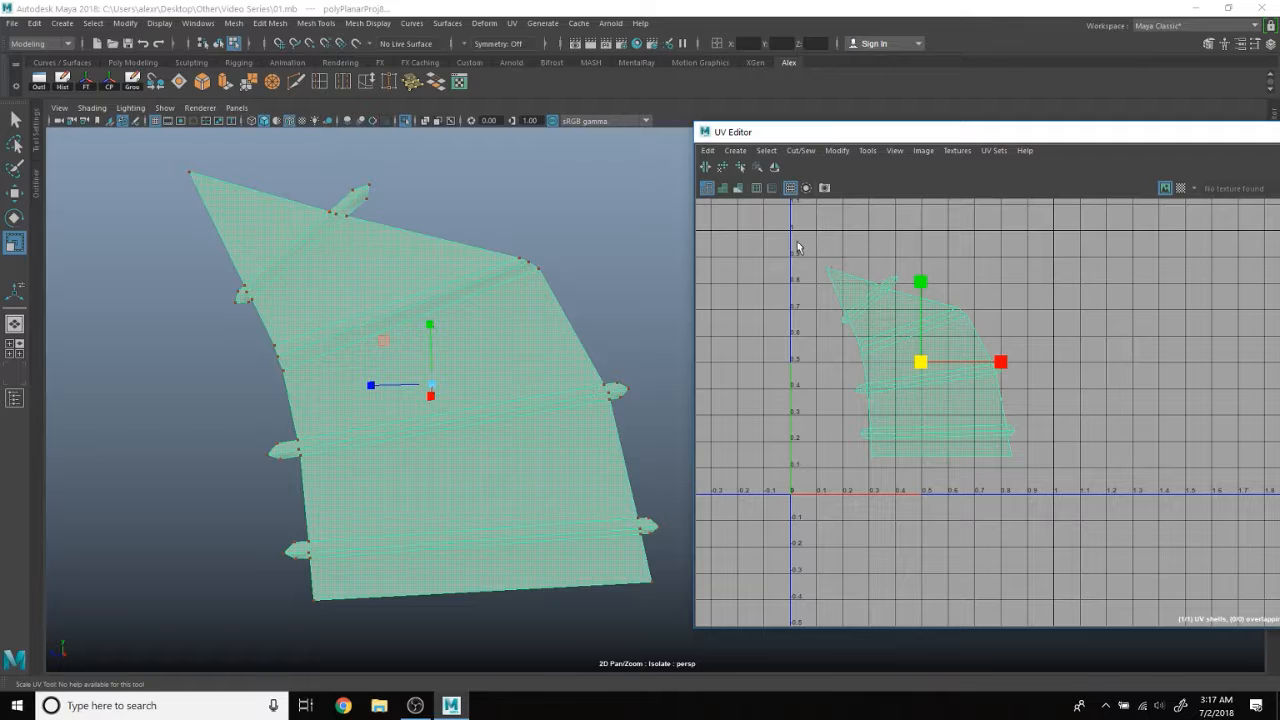
pyautogui.moveTo(1069, 497); pyautogui.dragTo(805, 245)
pyautogui.click(741, 168)
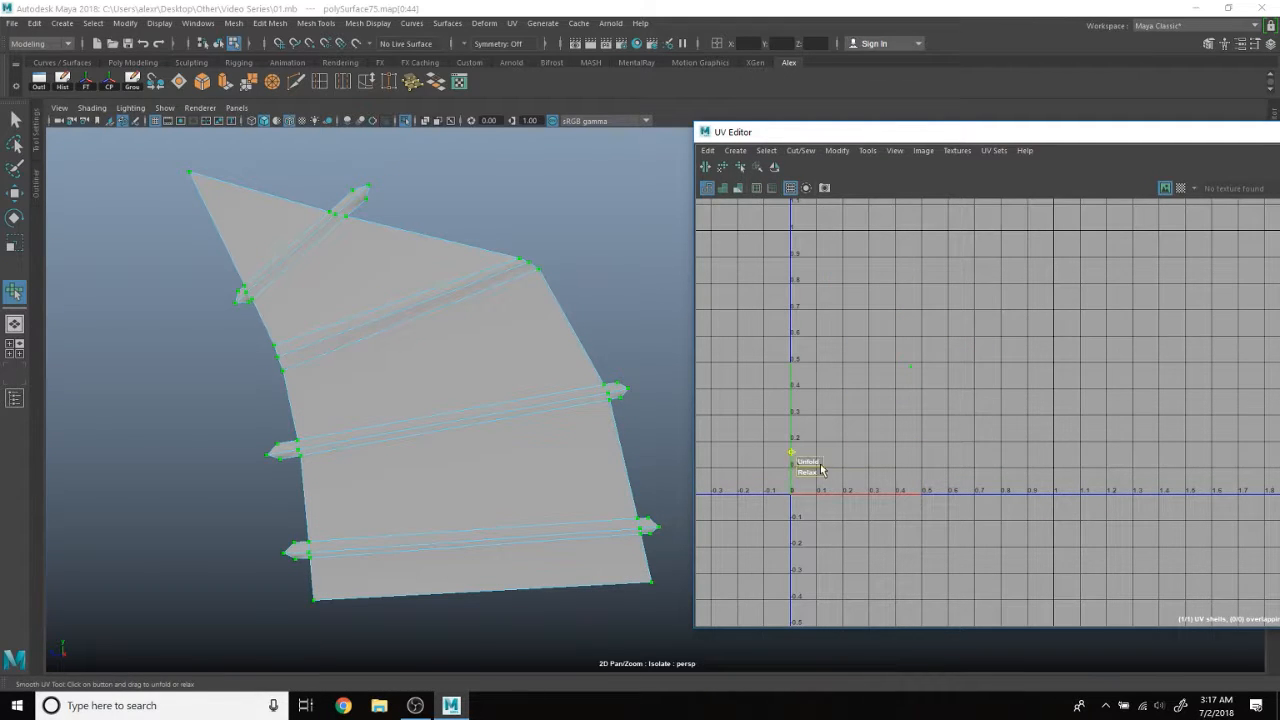
pyautogui.scroll(5, 928, 430)
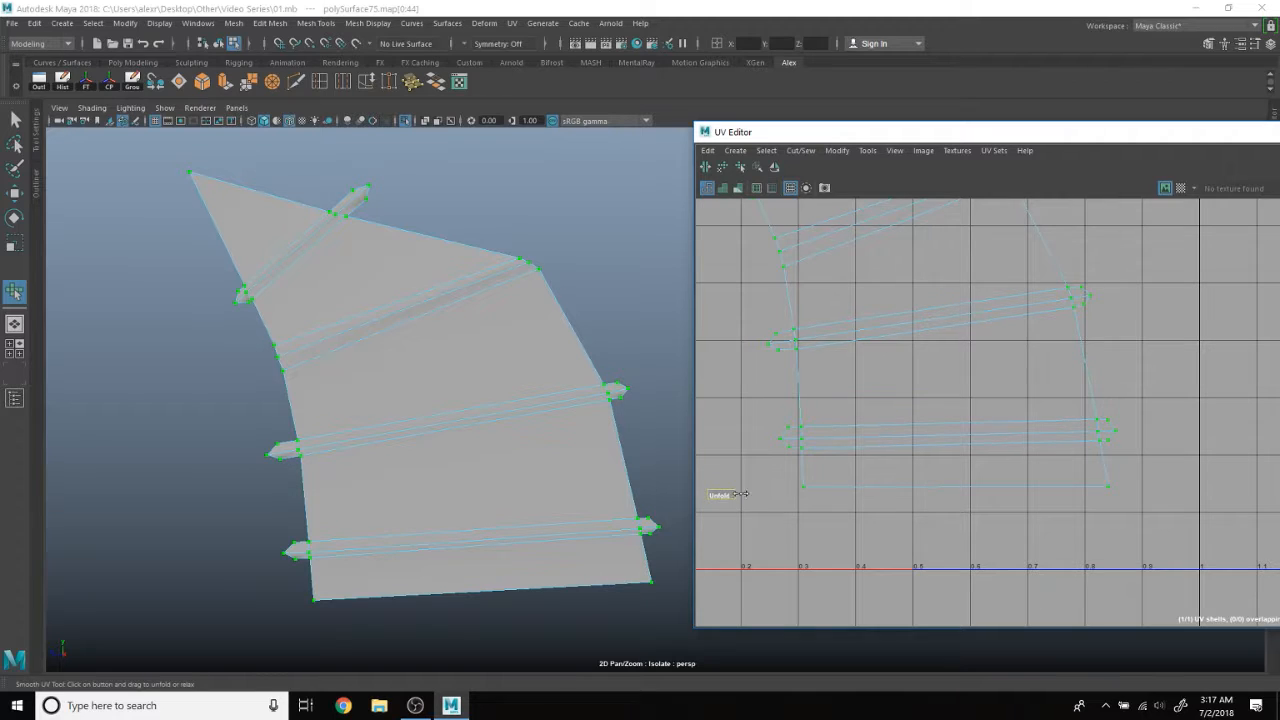
pyautogui.scroll(-2, 930, 463)
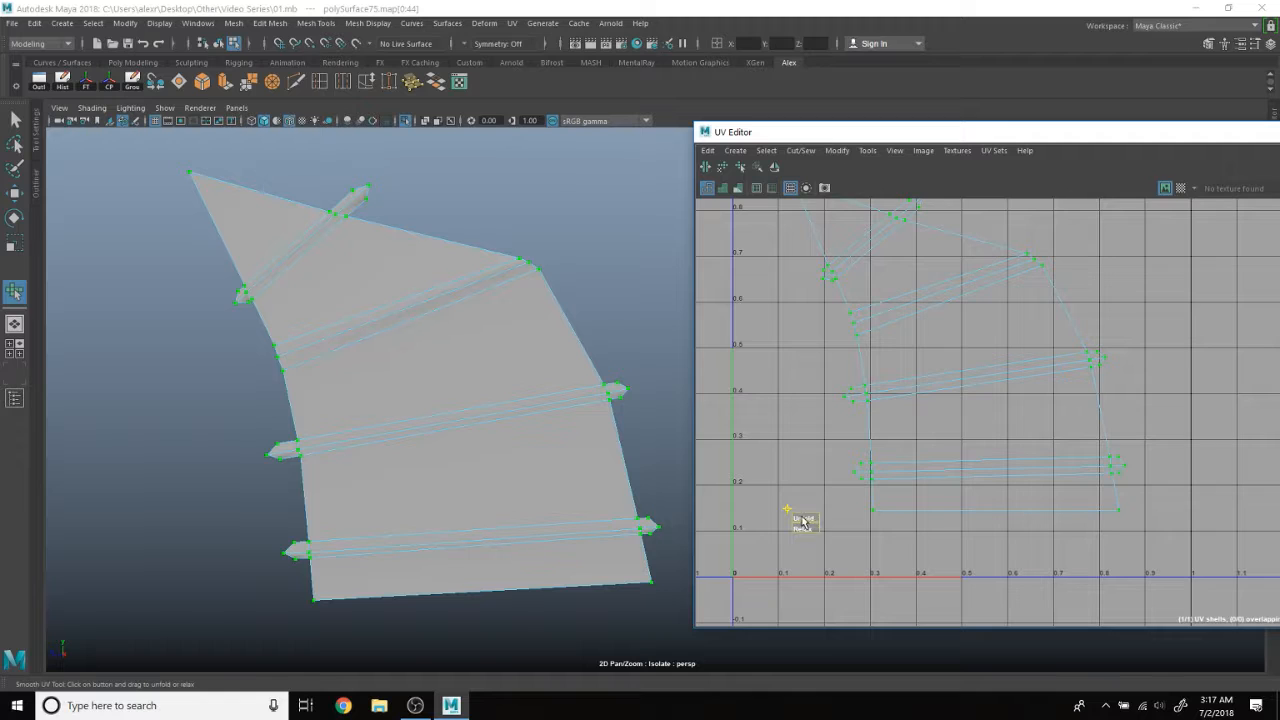
pyautogui.keyDown('alt'); pyautogui.moveTo(1020, 490); pyautogui.dragTo(957, 377, button='right'); pyautogui.keyUp('alt')
pyautogui.keyDown('alt'); pyautogui.moveTo(957, 377); pyautogui.dragTo(940, 403, button='middle'); pyautogui.keyUp('alt')
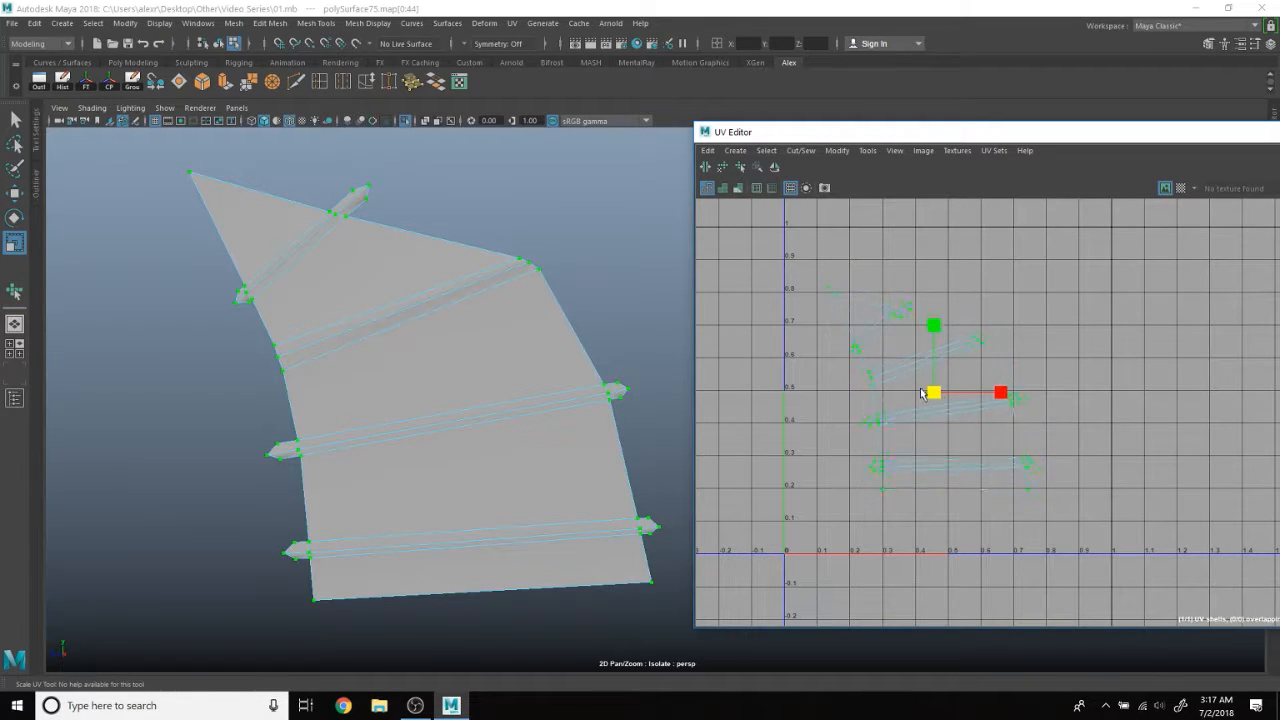
# Display the checker pattern, inspect its squares along the sail's panels and ribs, and hide the pattern again.
pyautogui.click(1181, 189)
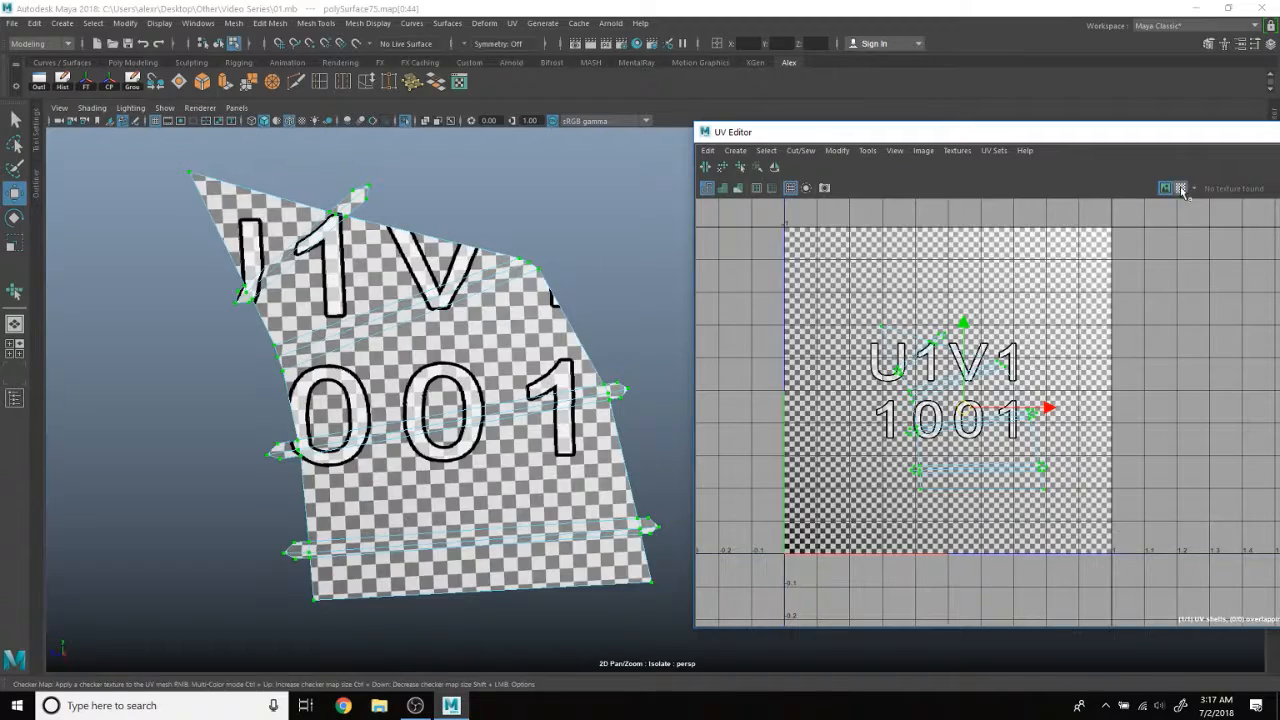
pyautogui.scroll(2, 609, 299)
pyautogui.keyDown('alt'); pyautogui.moveTo(597, 299); pyautogui.dragTo(573, 310); pyautogui.keyUp('alt')
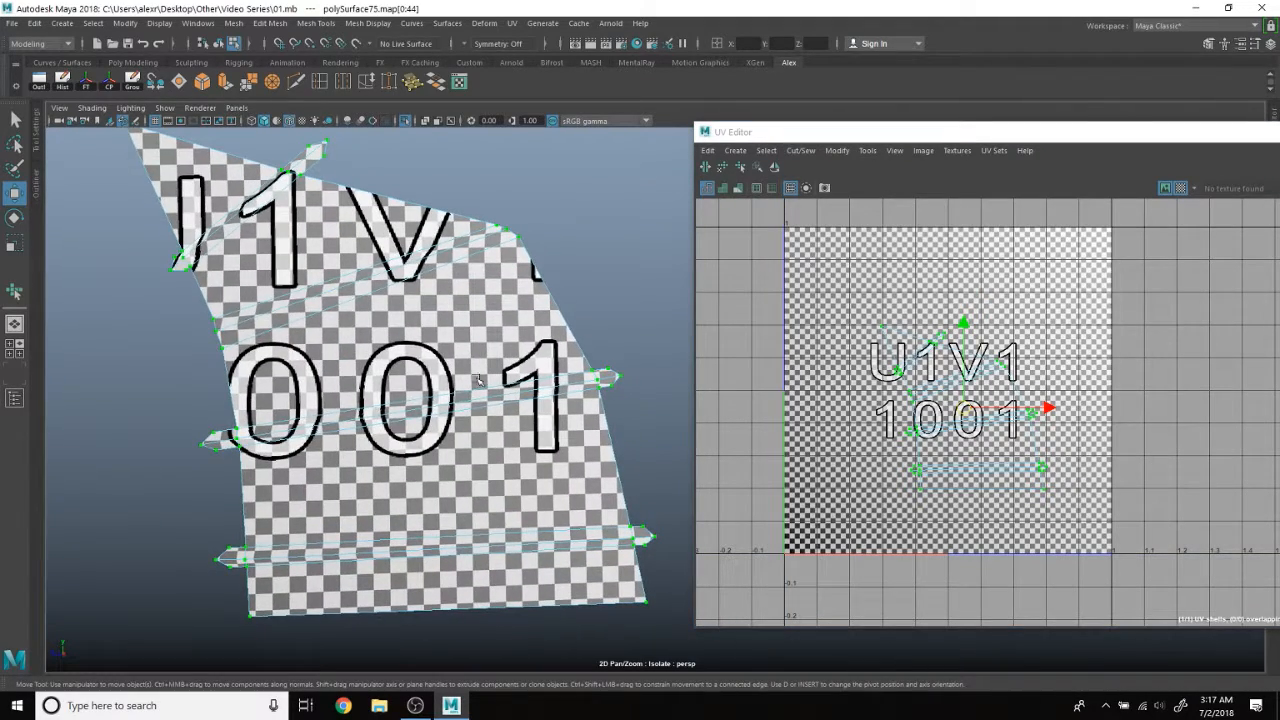
pyautogui.keyDown('alt'); pyautogui.moveTo(415, 378); pyautogui.dragTo(453, 316, button='middle'); pyautogui.keyUp('alt')
pyautogui.scroll(6, 455, 325)
pyautogui.keyDown('alt'); pyautogui.moveTo(358, 385); pyautogui.dragTo(556, 410, button='middle'); pyautogui.keyUp('alt')
pyautogui.keyDown('alt'); pyautogui.moveTo(403, 440); pyautogui.dragTo(374, 383, button='middle'); pyautogui.keyUp('alt')
pyautogui.keyDown('alt'); pyautogui.moveTo(374, 383); pyautogui.dragTo(417, 391); pyautogui.keyUp('alt')
pyautogui.keyDown('alt'); pyautogui.moveTo(412, 350); pyautogui.dragTo(426, 460, button='middle'); pyautogui.keyUp('alt')
pyautogui.scroll(-2, 538, 392)
pyautogui.keyDown('alt'); pyautogui.moveTo(376, 150); pyautogui.dragTo(375, 80, button='middle'); pyautogui.keyUp('alt')
pyautogui.keyDown('alt'); pyautogui.moveTo(531, 488); pyautogui.dragTo(322, 325, button='middle'); pyautogui.keyUp('alt')
pyautogui.scroll(-6, 322, 325)
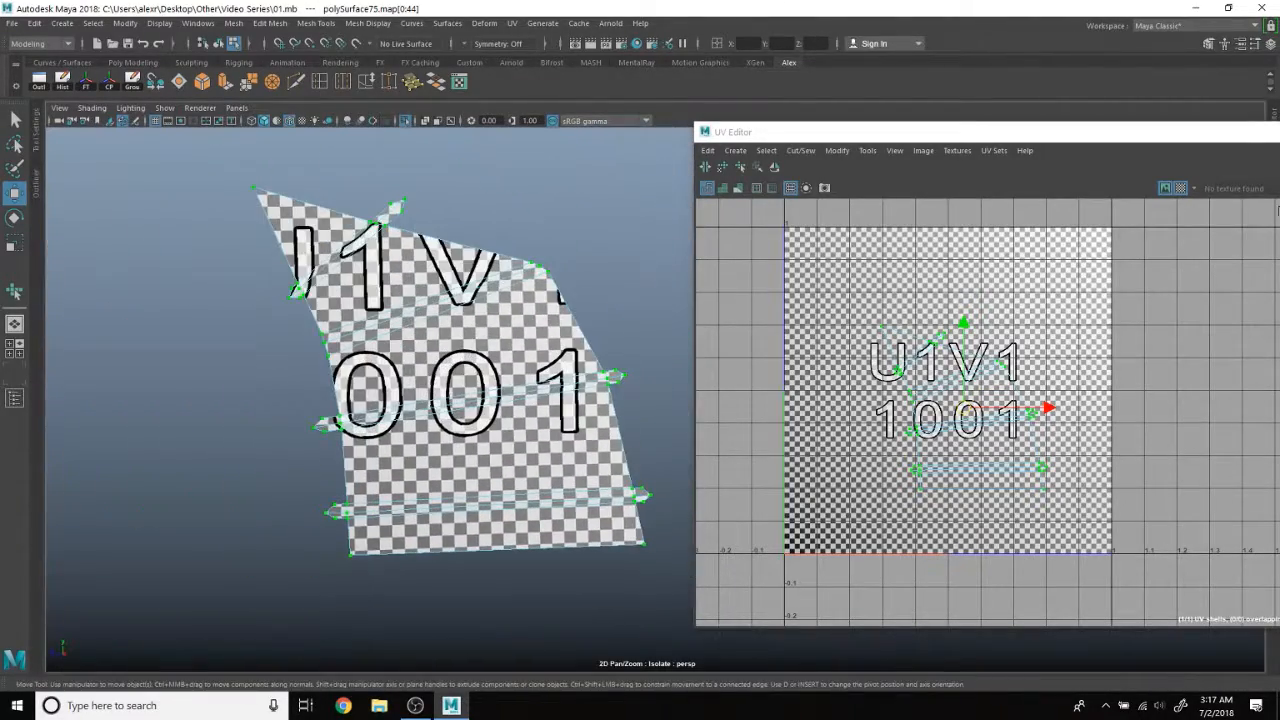
pyautogui.click(1181, 189)
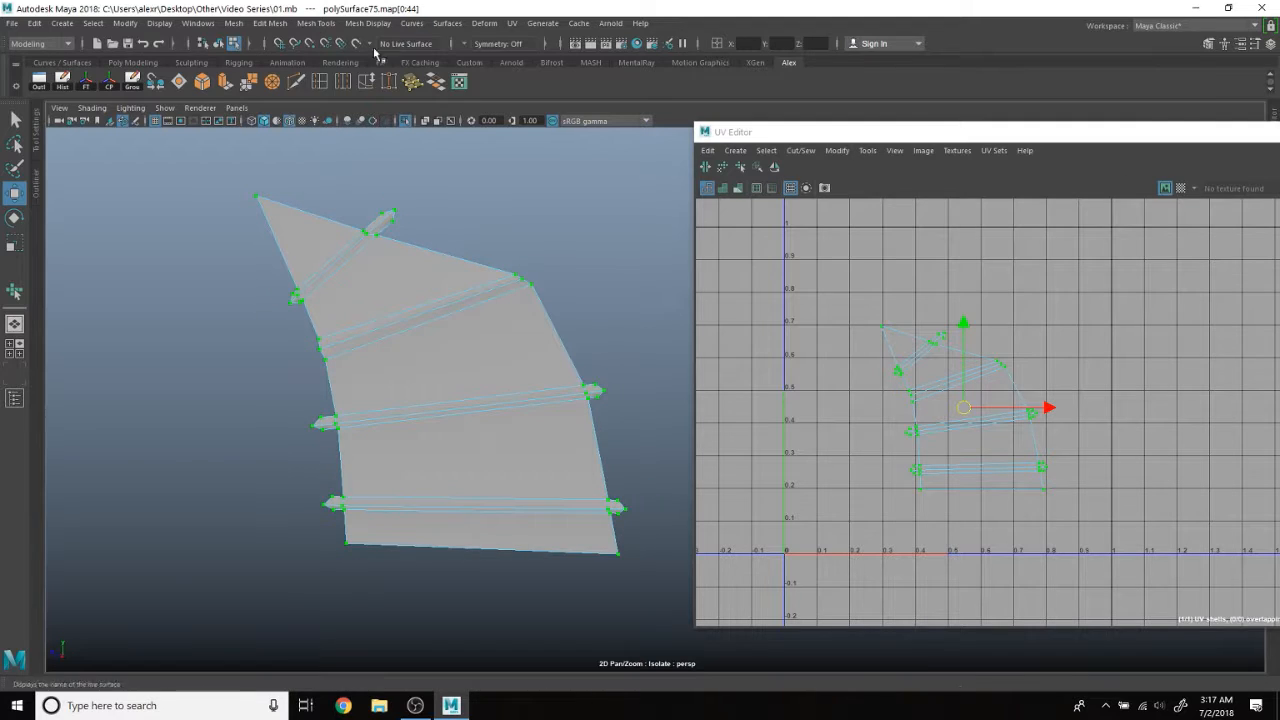
# Bring back the full model, select the socketed spar crossing the sail in object mode, and isolate it.
pyautogui.click(406, 121)
pyautogui.keyDown('alt'); pyautogui.moveTo(469, 246); pyautogui.dragTo(525, 250, button='middle'); pyautogui.keyUp('alt')
pyautogui.keyDown('alt'); pyautogui.moveTo(525, 250); pyautogui.dragTo(513, 250); pyautogui.keyUp('alt')
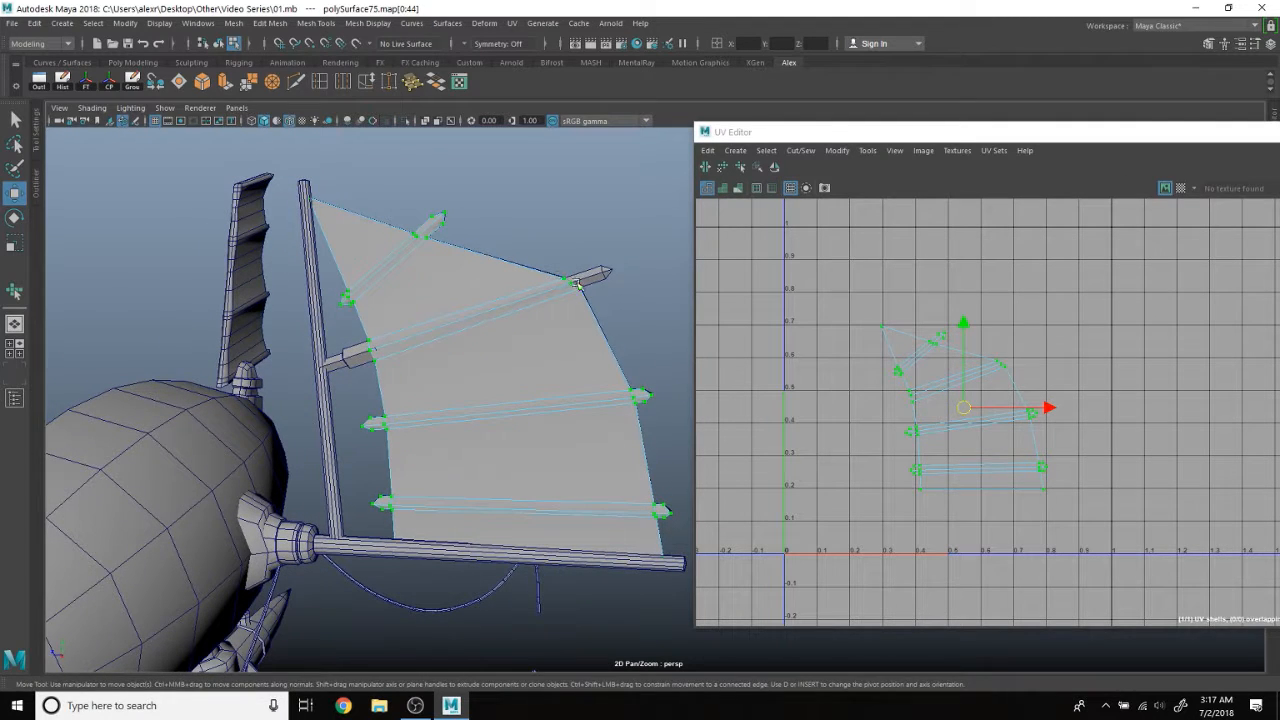
pyautogui.click(591, 274)
pyautogui.moveTo(590, 286); pyautogui.dragTo(640, 257, button='right')
pyautogui.click(406, 121)
# Apply a planar UV projection to the isolated spar.
pyautogui.scroll(2, 424, 215)
pyautogui.keyDown('alt'); pyautogui.moveTo(382, 255); pyautogui.dragTo(426, 310, button='middle'); pyautogui.keyUp('alt')
pyautogui.scroll(2, 426, 310)
pyautogui.moveTo(426, 310)
pyautogui.keyDown('alt'); pyautogui.mouseDown()
pyautogui.moveTo(431, 298)
pyautogui.moveTo(537, 289)
pyautogui.moveTo(480, 289)
pyautogui.moveTo(425, 320)
pyautogui.mouseUp(); pyautogui.keyUp('alt')
pyautogui.click(511, 27)
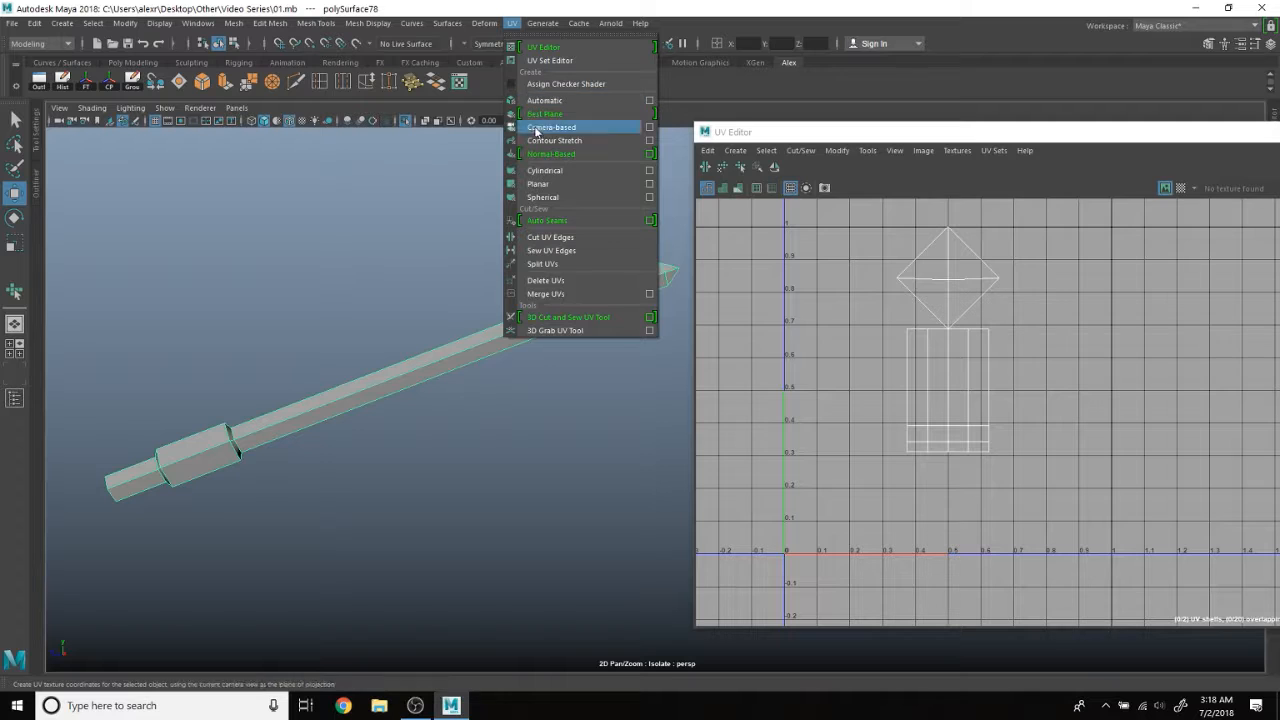
pyautogui.click(534, 183)
# Try cutting the spar's UVs along its lengthwise edges, from the socket end to the pointed tip.
pyautogui.keyDown('alt'); pyautogui.moveTo(397, 232); pyautogui.dragTo(486, 302, button='middle'); pyautogui.keyUp('alt')
pyautogui.keyDown('alt'); pyautogui.moveTo(486, 302); pyautogui.dragTo(392, 389); pyautogui.keyUp('alt')
pyautogui.moveTo(257, 306); pyautogui.dragTo(261, 285, button='right')
pyautogui.keyDown('alt'); pyautogui.moveTo(532, 322); pyautogui.dragTo(460, 355); pyautogui.keyUp('alt')
pyautogui.click(549, 431)
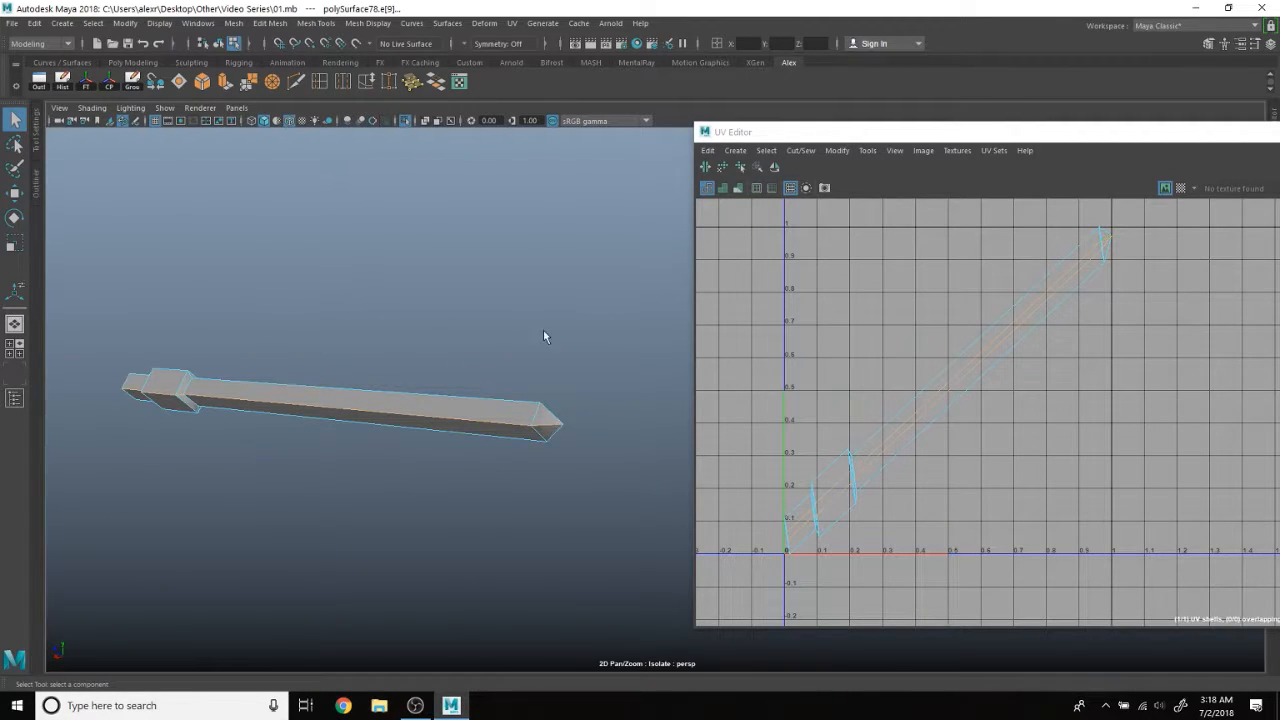
pyautogui.keyDown('alt'); pyautogui.moveTo(424, 320); pyautogui.dragTo(400, 285); pyautogui.keyUp('alt')
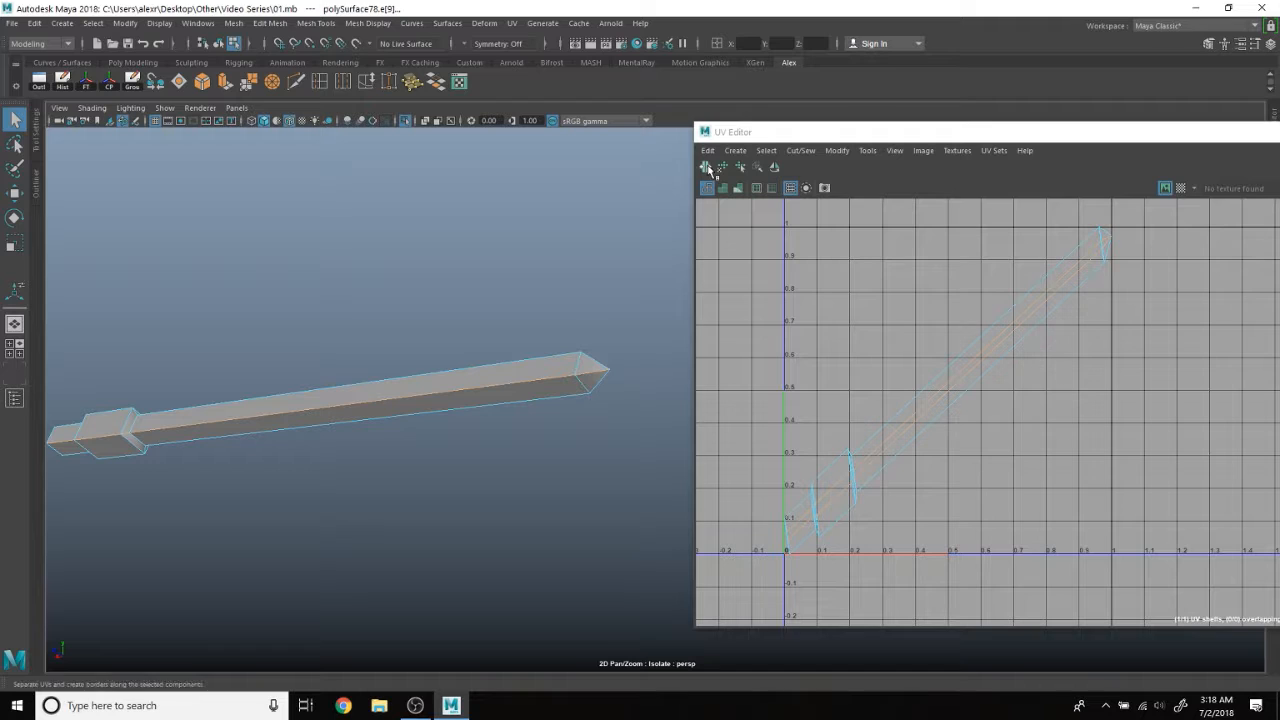
# Select one of the spar's cut shells and check from all sides which faces it covers.
pyautogui.moveTo(927, 360); pyautogui.dragTo(932, 378, button='right')
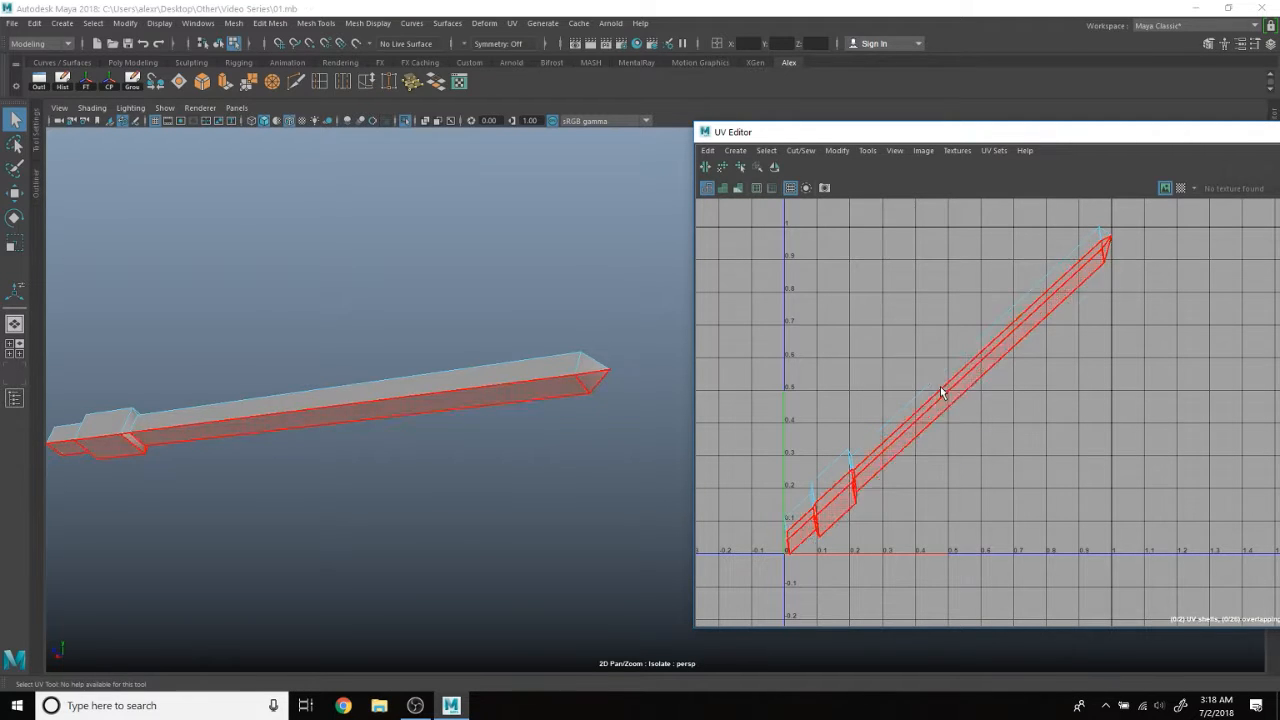
pyautogui.click(881, 367)
pyautogui.keyDown('alt'); pyautogui.moveTo(545, 370); pyautogui.dragTo(308, 255); pyautogui.keyUp('alt')
pyautogui.keyDown('alt'); pyautogui.moveTo(308, 255); pyautogui.dragTo(427, 329, button='middle'); pyautogui.keyUp('alt')
pyautogui.click(352, 323)
pyautogui.keyDown('alt'); pyautogui.moveTo(434, 371); pyautogui.dragTo(467, 491); pyautogui.keyUp('alt')
pyautogui.keyDown('alt'); pyautogui.moveTo(467, 491); pyautogui.dragTo(354, 257, button='middle'); pyautogui.keyUp('alt')
pyautogui.keyDown('alt'); pyautogui.moveTo(354, 257); pyautogui.dragTo(462, 299); pyautogui.keyUp('alt')
pyautogui.keyDown('alt'); pyautogui.moveTo(462, 299); pyautogui.dragTo(378, 280, button='middle'); pyautogui.keyUp('alt')
pyautogui.keyDown('alt'); pyautogui.moveTo(378, 283); pyautogui.dragTo(490, 343); pyautogui.keyUp('alt')
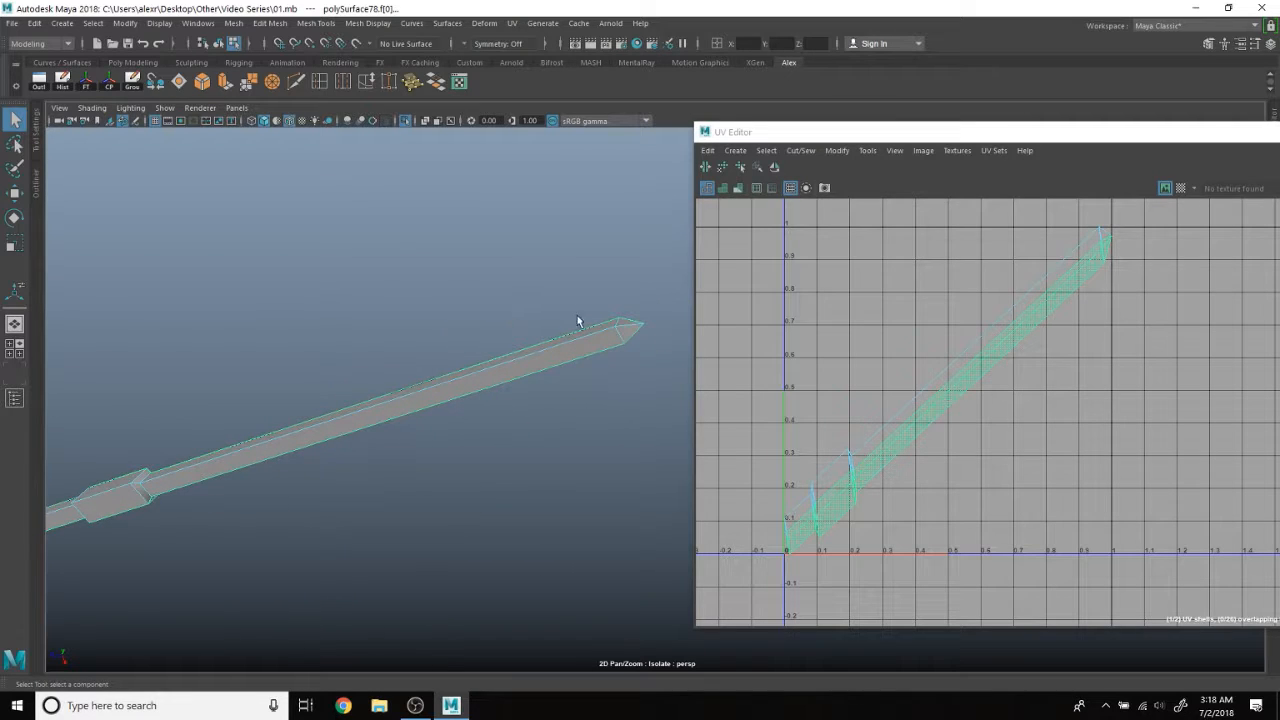
# Return the spar to object mode and reapply the planar UV projection.
pyautogui.keyDown('alt'); pyautogui.moveTo(577, 321); pyautogui.dragTo(546, 300); pyautogui.keyUp('alt')
pyautogui.click(548, 334)
pyautogui.moveTo(549, 330); pyautogui.dragTo(614, 286, button='right')
pyautogui.click(512, 23)
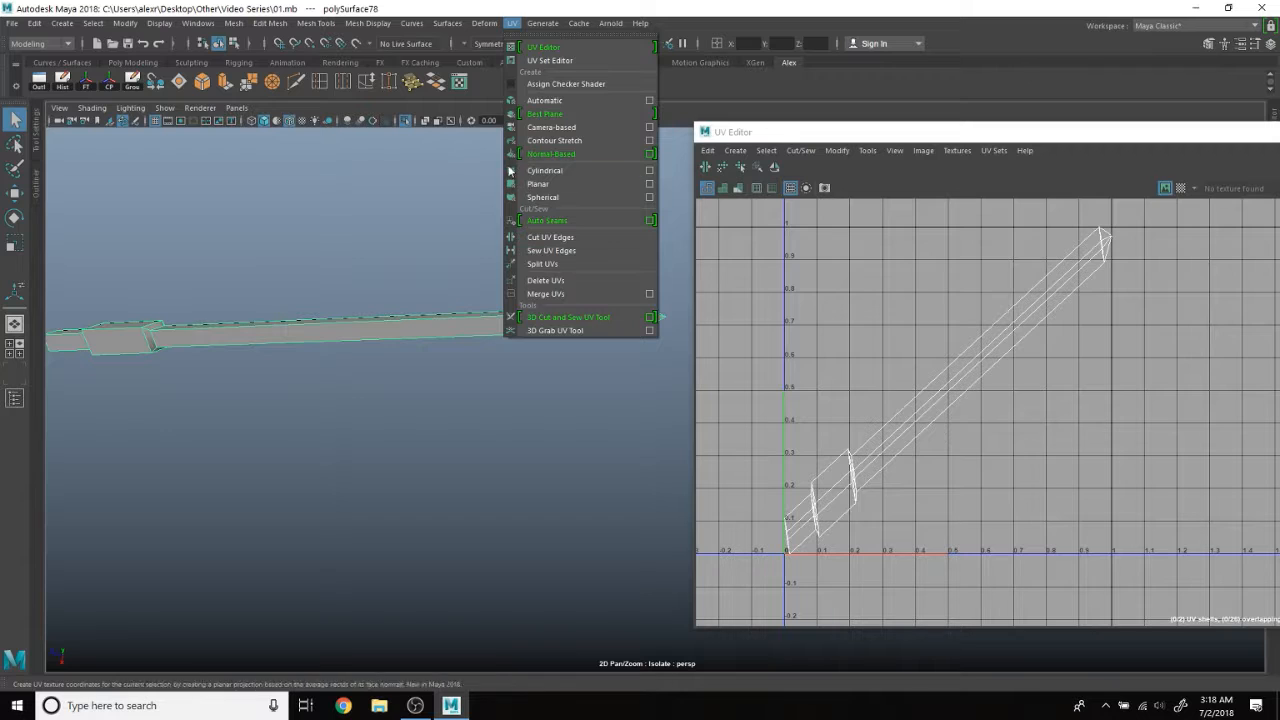
pyautogui.click(522, 190)
pyautogui.keyDown('alt'); pyautogui.moveTo(512, 263); pyautogui.dragTo(560, 180); pyautogui.keyUp('alt')
pyautogui.click(513, 23)
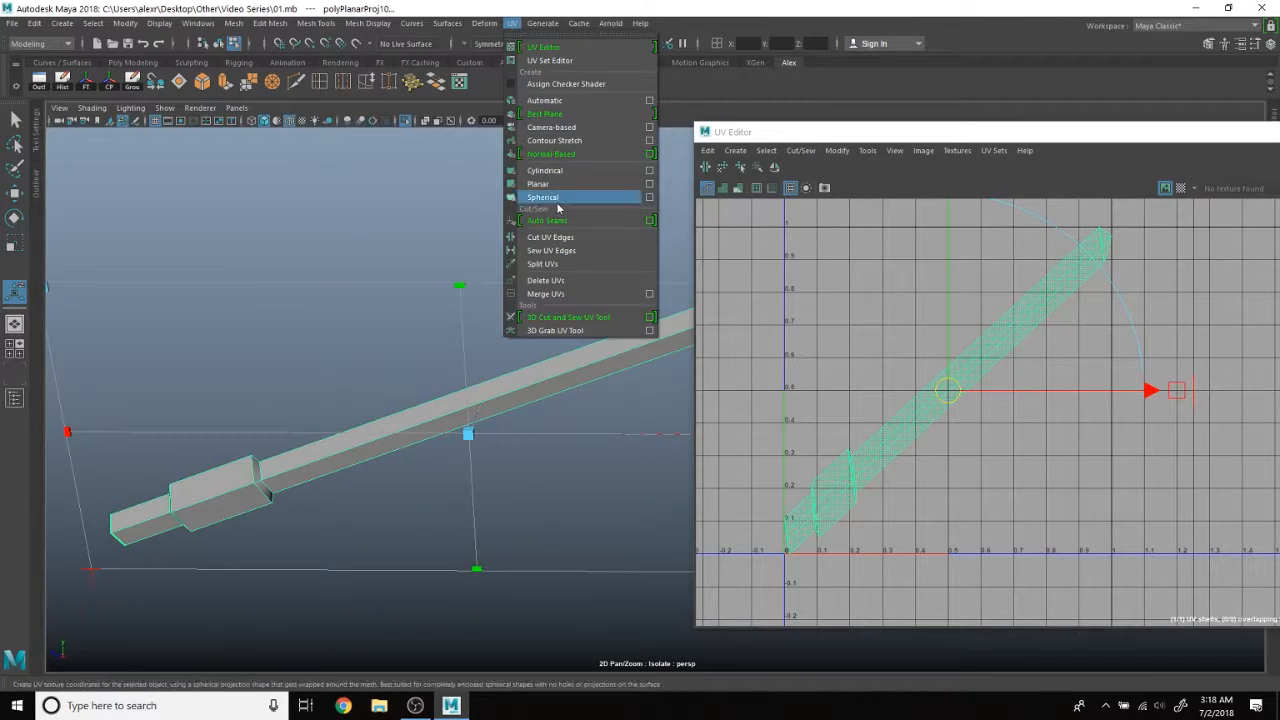
pyautogui.click(512, 23)
# Cut the spar's UVs along one lengthwise run of edges, from the socket end to the pointed tip.
pyautogui.keyDown('alt'); pyautogui.moveTo(480, 240); pyautogui.dragTo(494, 321); pyautogui.keyUp('alt')
pyautogui.moveTo(414, 305); pyautogui.dragTo(414, 278, button='right')
pyautogui.click(254, 487)
pyautogui.click(217, 502)
pyautogui.keyDown('alt'); pyautogui.moveTo(484, 304); pyautogui.dragTo(292, 378, button='middle'); pyautogui.keyUp('alt')
pyautogui.keyDown('alt'); pyautogui.moveTo(700, 251); pyautogui.dragTo(350, 369, button='middle'); pyautogui.keyUp('alt')
pyautogui.keyDown('alt'); pyautogui.moveTo(672, 232); pyautogui.dragTo(430, 302, button='middle'); pyautogui.keyUp('alt')
pyautogui.scroll(-3, 430, 302)
pyautogui.click(565, 362)
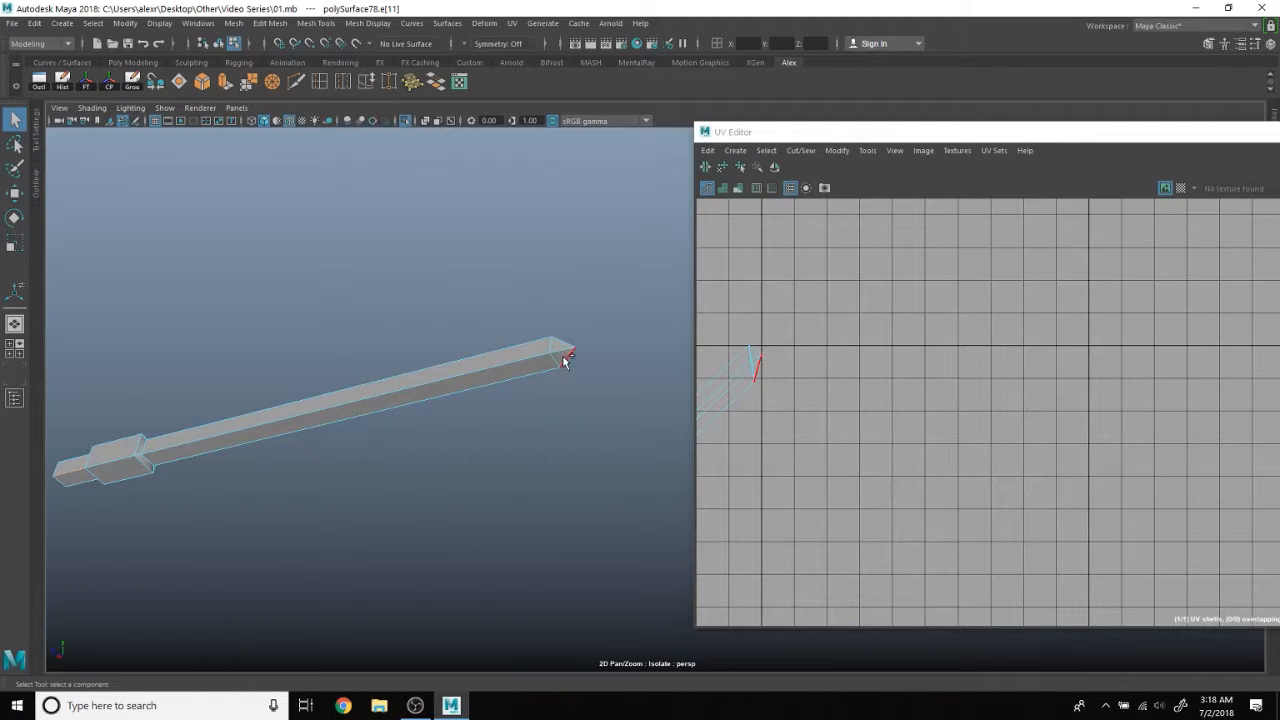
pyautogui.click(408, 338)
pyautogui.keyDown('alt'); pyautogui.moveTo(410, 338); pyautogui.dragTo(600, 258); pyautogui.keyUp('alt')
pyautogui.scroll(-1, 790, 315)
pyautogui.scroll(-3, 785, 315)
pyautogui.keyDown('alt'); pyautogui.moveTo(785, 315); pyautogui.dragTo(1110, 285, button='middle'); pyautogui.keyUp('alt')
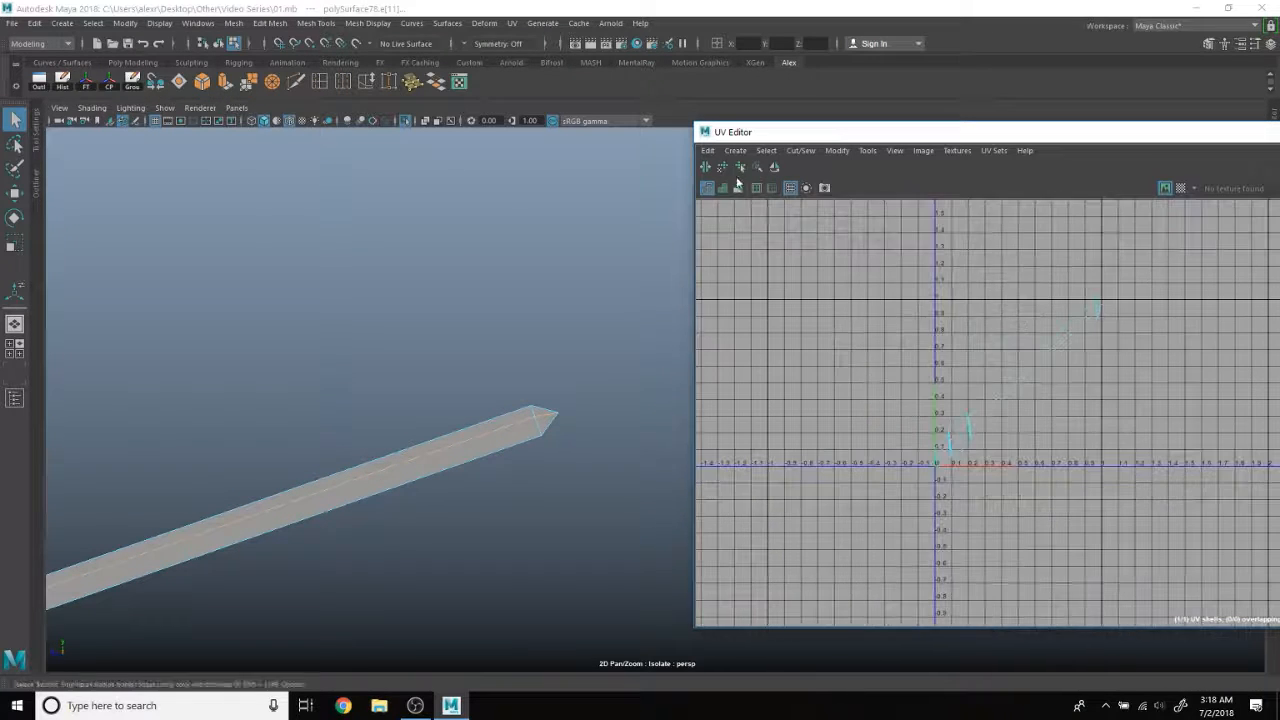
pyautogui.scroll(3, 977, 376)
# Select the whole spar shell and scale it down to fit inside the UV tile, spanning about U 0.1–0.9.
pyautogui.moveTo(1009, 394); pyautogui.dragTo(980, 375, button='right')
pyautogui.click(1009, 413)
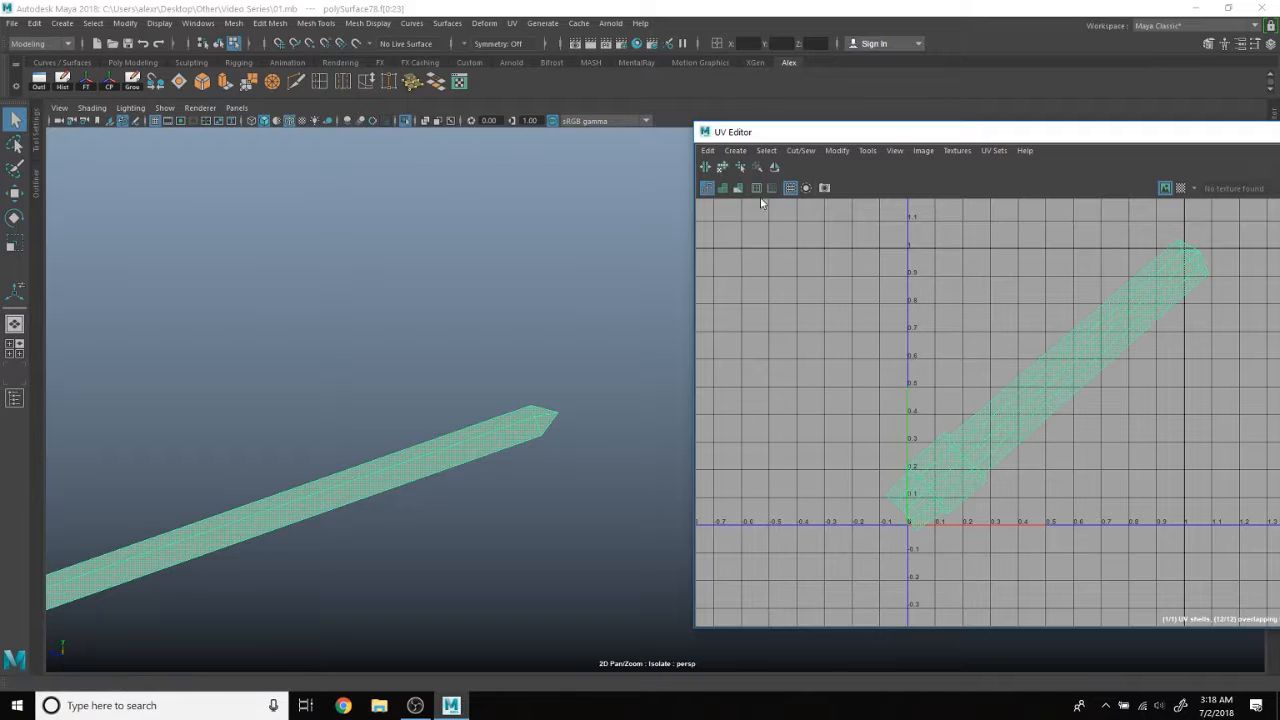
pyautogui.press('r')
pyautogui.moveTo(1045, 387); pyautogui.dragTo(1025, 386)
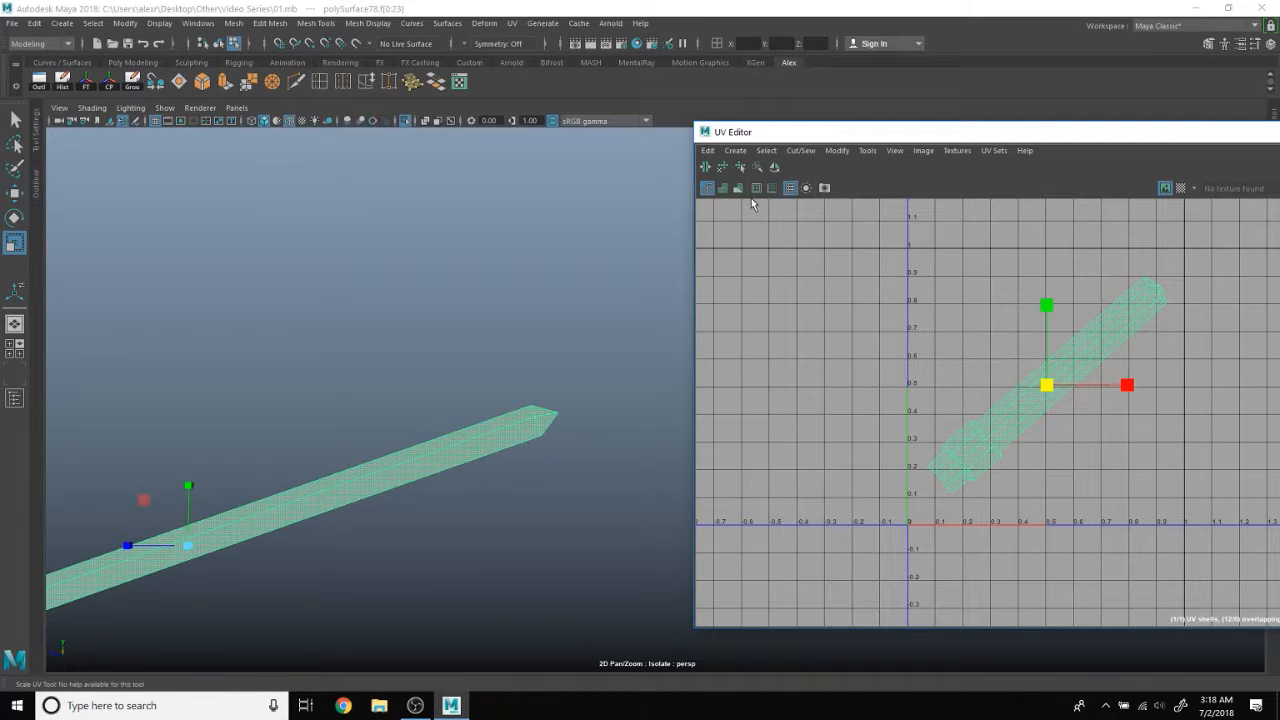
# Unfold all the spar's UVs with the Smooth UV tool and rotate the resulting strip upright.
pyautogui.click(742, 168)
pyautogui.moveTo(1009, 406); pyautogui.dragTo(1063, 397, button='right')
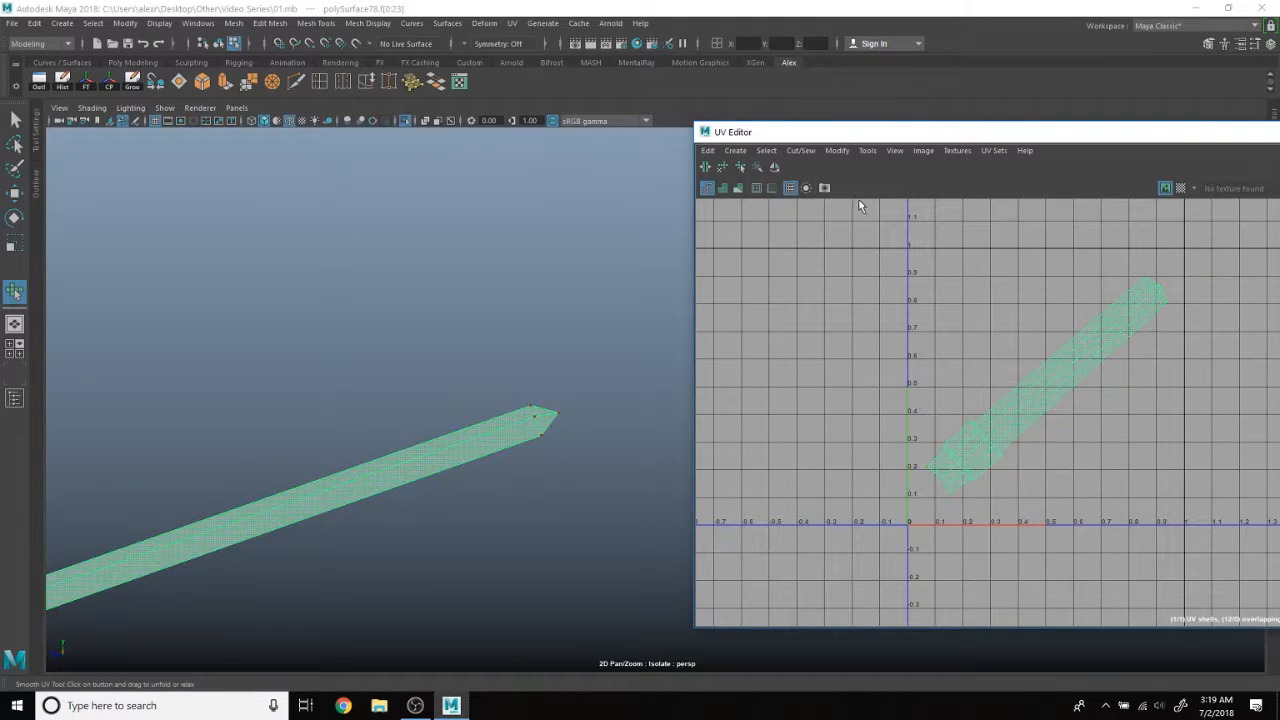
pyautogui.moveTo(1226, 560); pyautogui.dragTo(1227, 562)
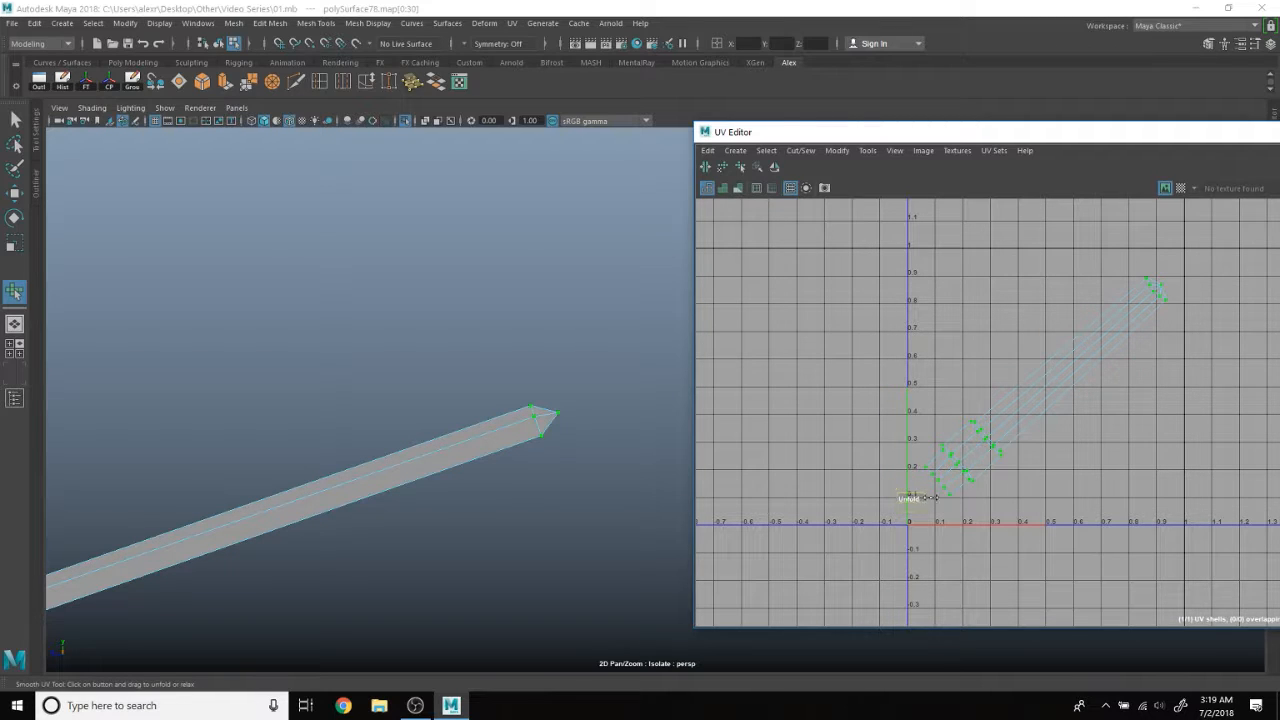
pyautogui.press('r')
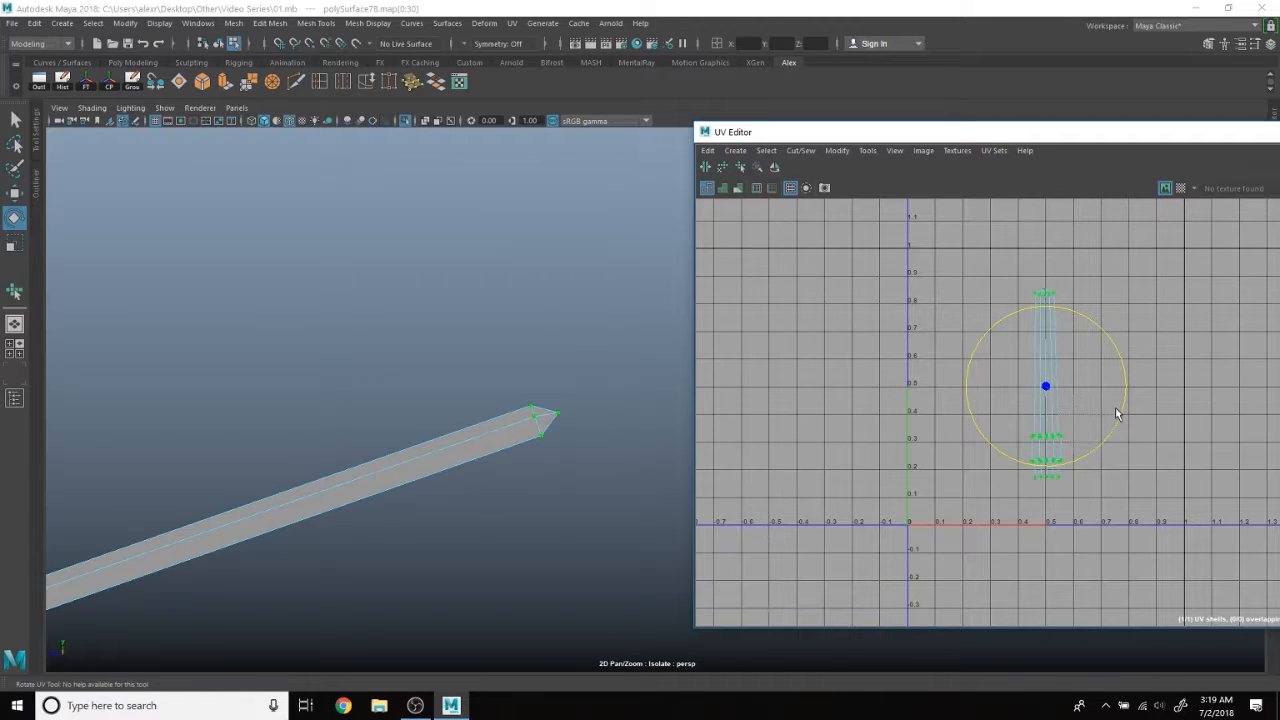
# Scale the spar's upright UV shell down evenly about its centre, to roughly V 0.23–0.78.
pyautogui.press('w')
pyautogui.press('e')
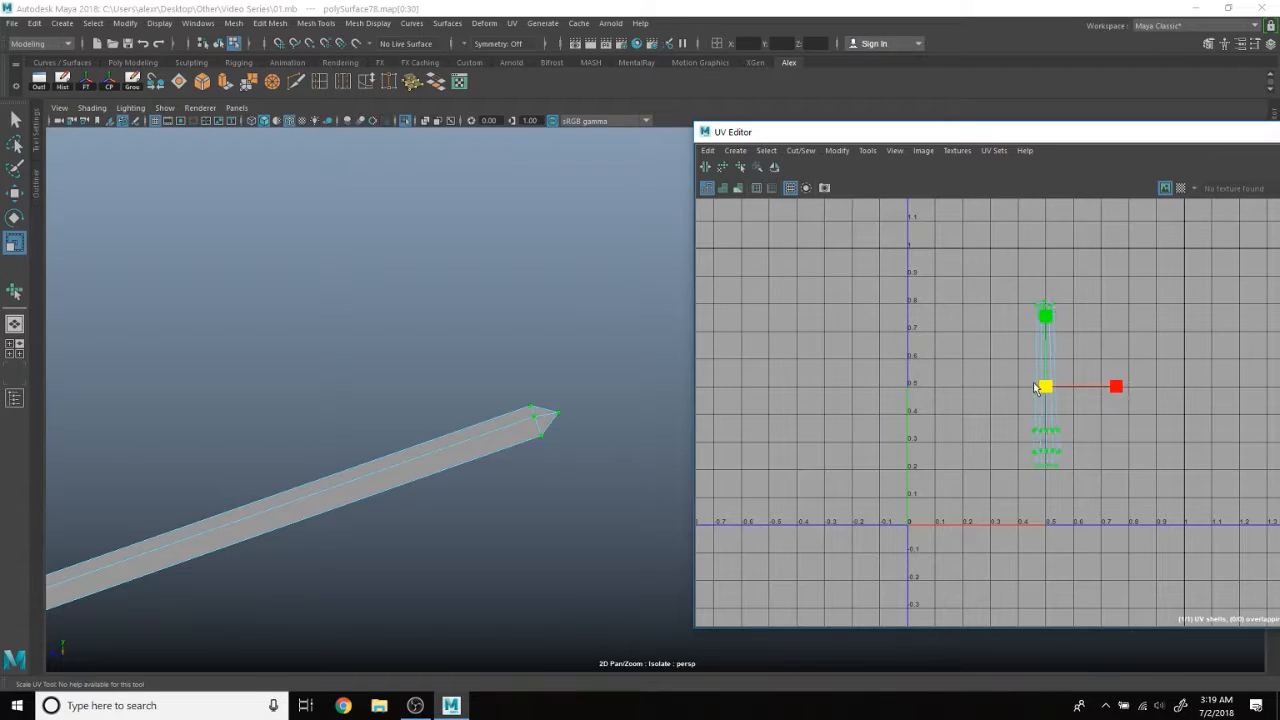
# Temporarily show the checker pattern on the spar and examine it for stretching from the socket end to the pointed tip.
pyautogui.click(1180, 189)
pyautogui.scroll(-2, 331, 449)
pyautogui.keyDown('alt'); pyautogui.moveTo(331, 449); pyautogui.dragTo(617, 308, button='middle'); pyautogui.keyUp('alt')
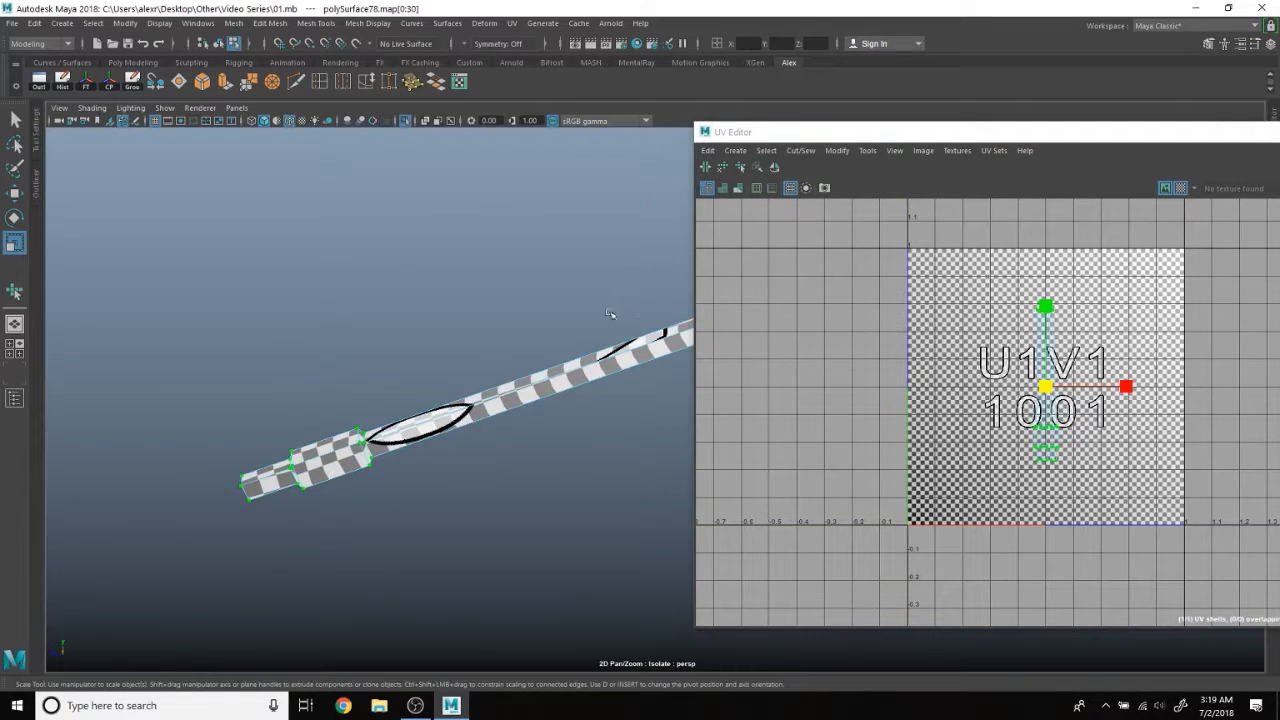
pyautogui.scroll(2, 617, 308)
pyautogui.keyDown('alt'); pyautogui.moveTo(430, 388); pyautogui.dragTo(497, 389, button='middle'); pyautogui.keyUp('alt')
pyautogui.keyDown('alt'); pyautogui.moveTo(497, 389); pyautogui.dragTo(394, 364); pyautogui.keyUp('alt')
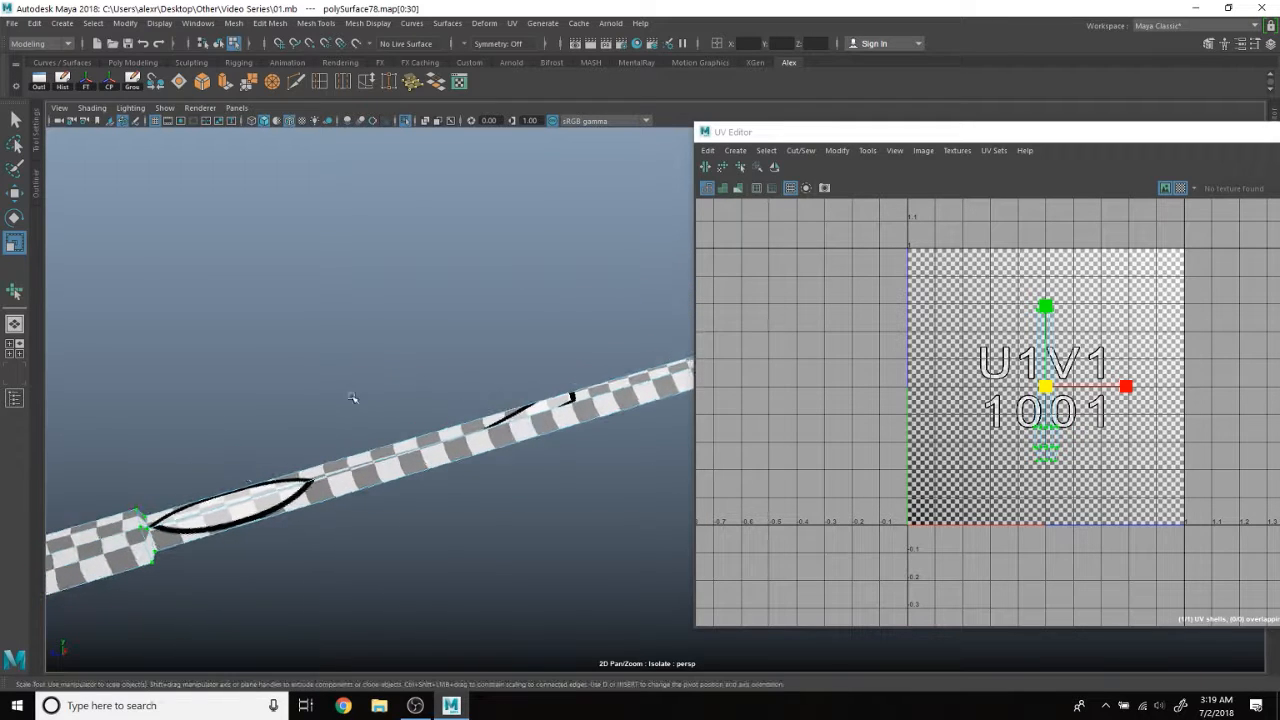
pyautogui.keyDown('alt'); pyautogui.moveTo(174, 487); pyautogui.dragTo(211, 468); pyautogui.keyUp('alt')
pyautogui.keyDown('alt'); pyautogui.moveTo(234, 398); pyautogui.dragTo(357, 363); pyautogui.keyUp('alt')
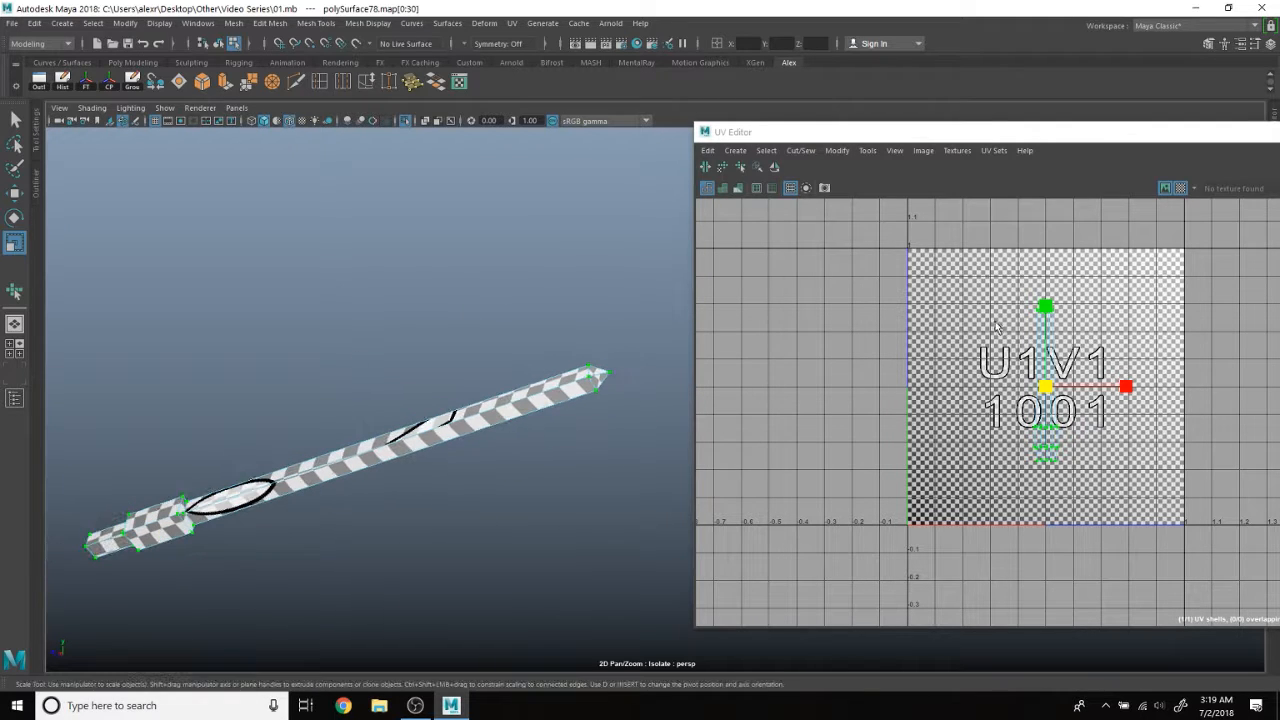
pyautogui.scroll(2, 1147, 343)
pyautogui.click(1181, 188)
# Shrink the spar's UV shell a little more and move it outside the UV tile to about U 1.95, V 0.3–0.75.
pyautogui.scroll(-3, 1025, 406)
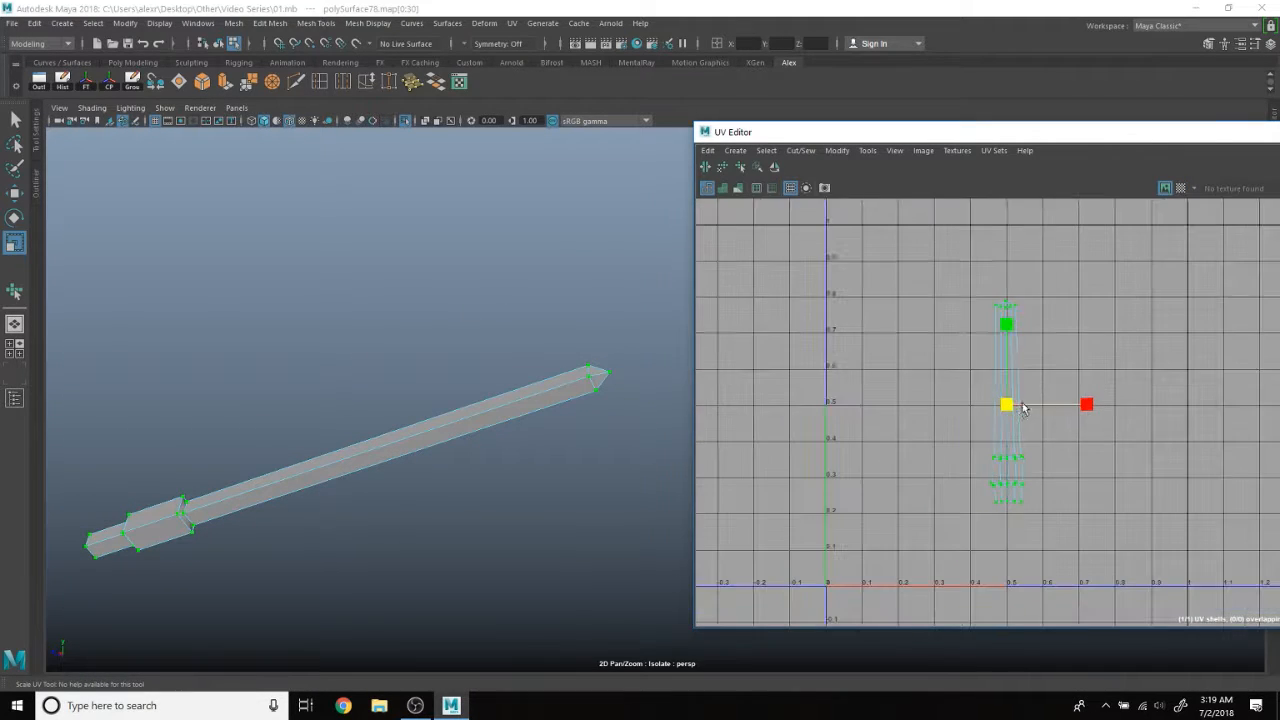
pyautogui.press('w')
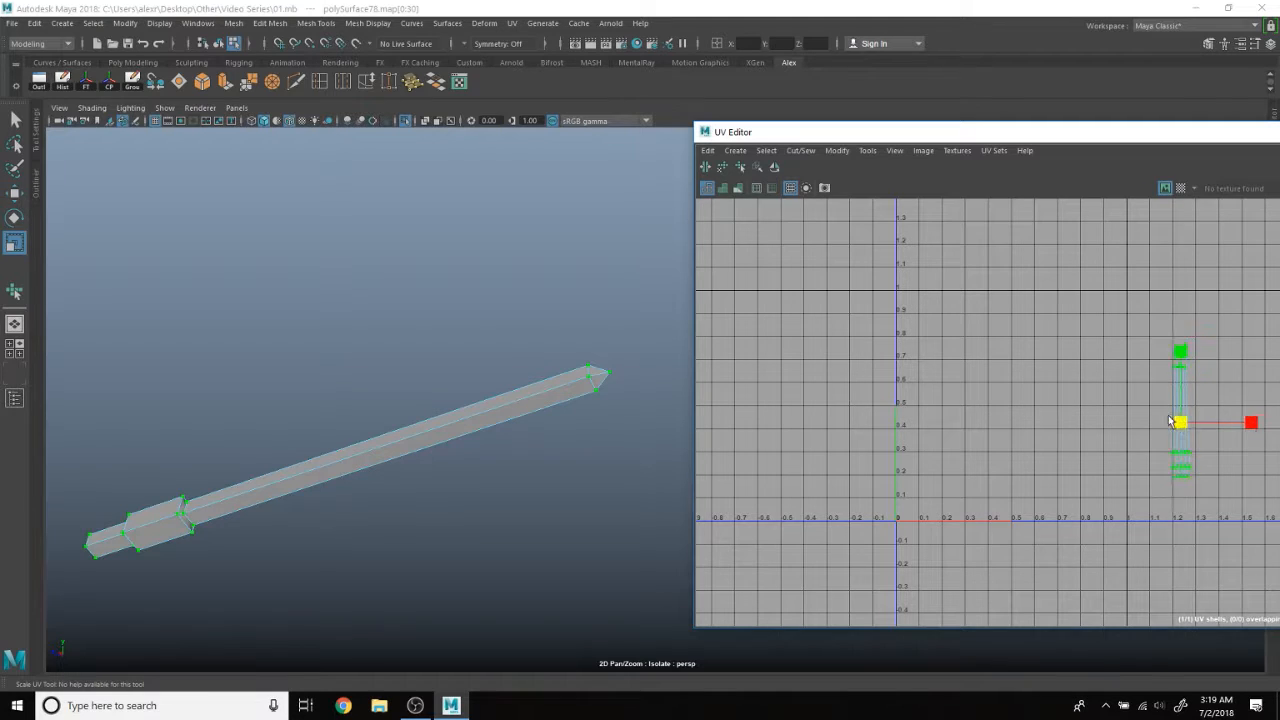
pyautogui.keyDown('alt'); pyautogui.moveTo(1111, 372); pyautogui.dragTo(1081, 379, button='middle'); pyautogui.keyUp('alt')
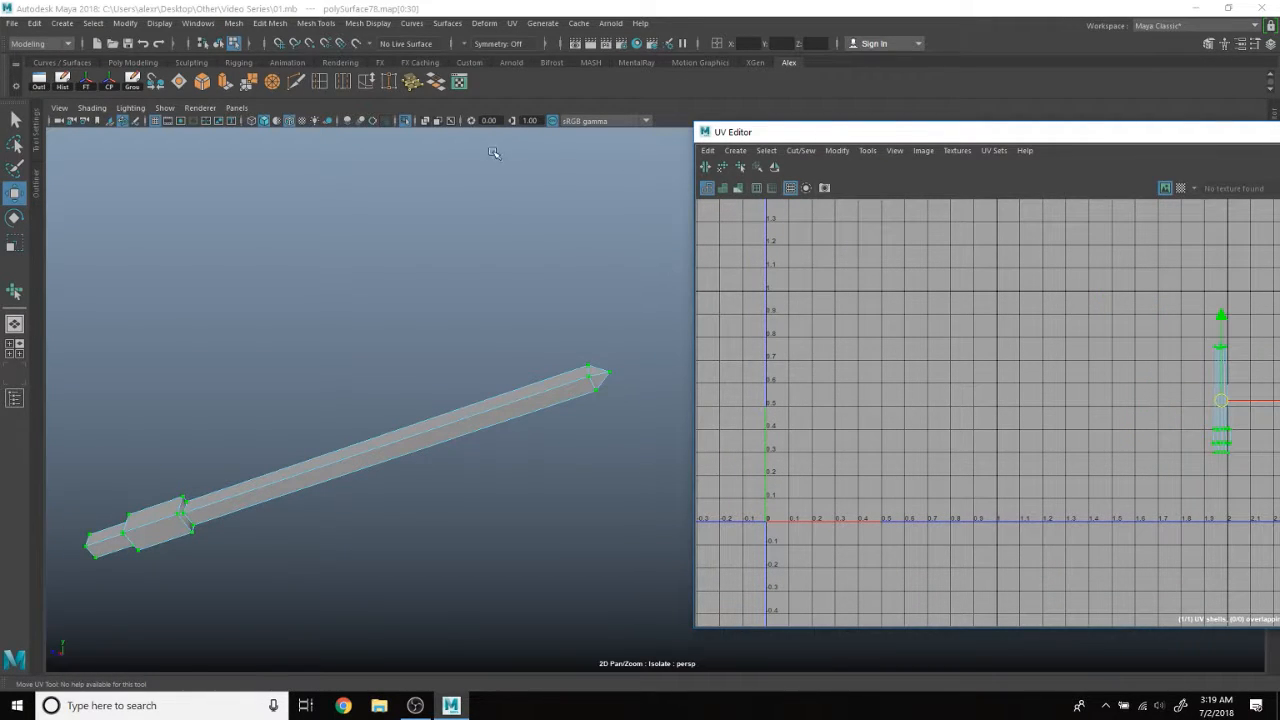
# Turn off isolation to show the whole airship, and select the hanging rope beneath the sail's boom in object mode.
pyautogui.click(408, 122)
pyautogui.scroll(-5, 494, 388)
pyautogui.keyDown('alt'); pyautogui.moveTo(494, 388); pyautogui.dragTo(490, 240, button='middle'); pyautogui.keyUp('alt')
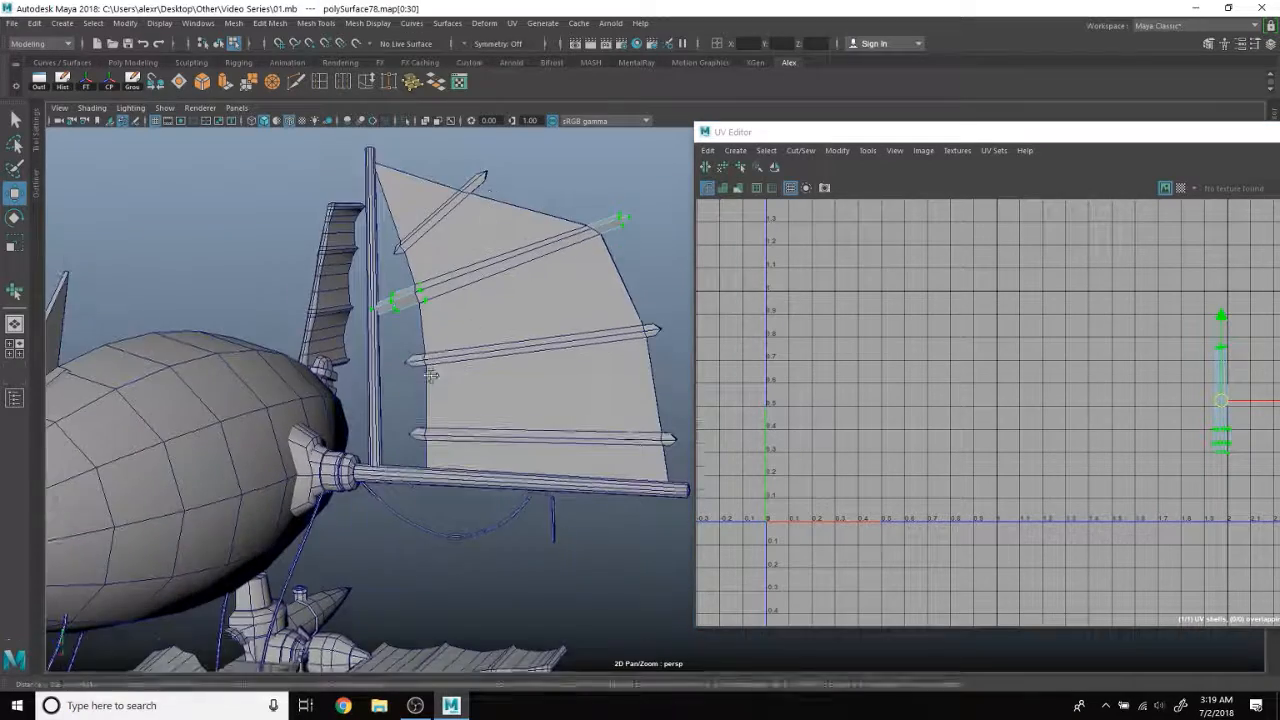
pyautogui.scroll(3, 430, 371)
pyautogui.keyDown('alt'); pyautogui.moveTo(410, 465); pyautogui.dragTo(455, 346, button='middle'); pyautogui.keyUp('alt')
pyautogui.click(397, 484)
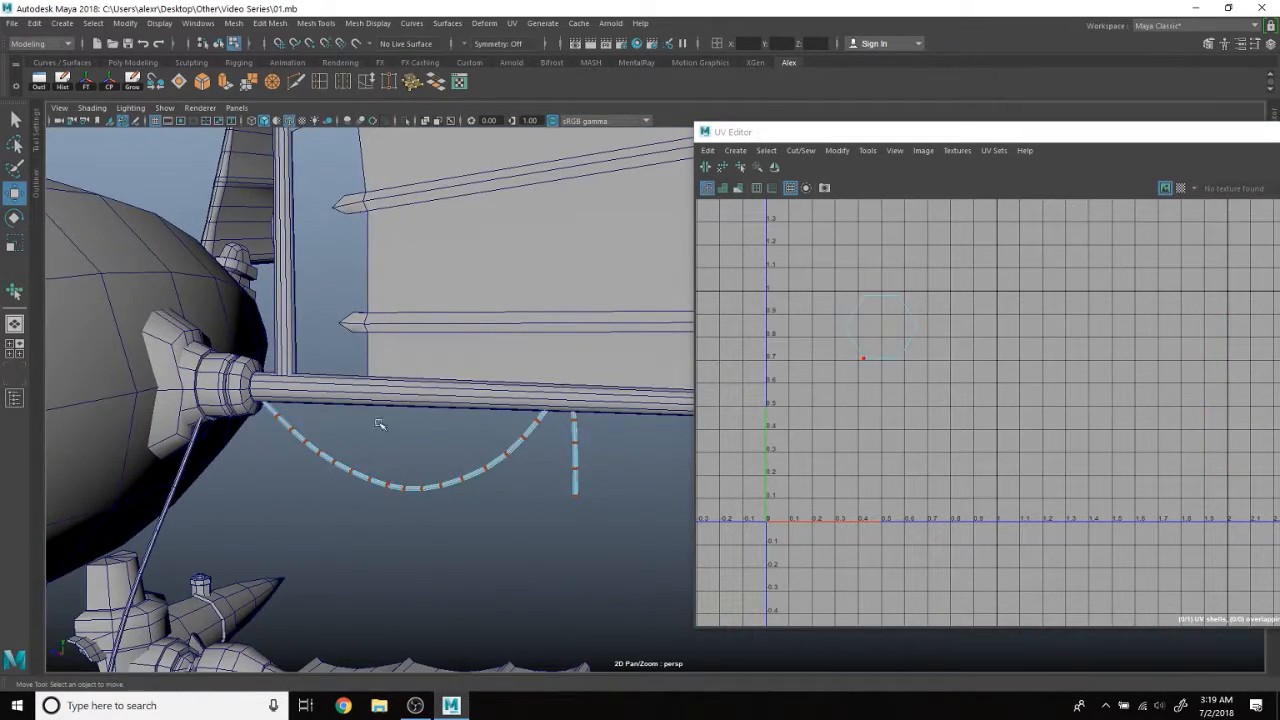
pyautogui.keyDown('alt'); pyautogui.moveTo(378, 423); pyautogui.dragTo(396, 448, button='middle'); pyautogui.keyUp('alt')
pyautogui.scroll(-5, 442, 463)
pyautogui.moveTo(474, 474); pyautogui.dragTo(530, 311, button='right')
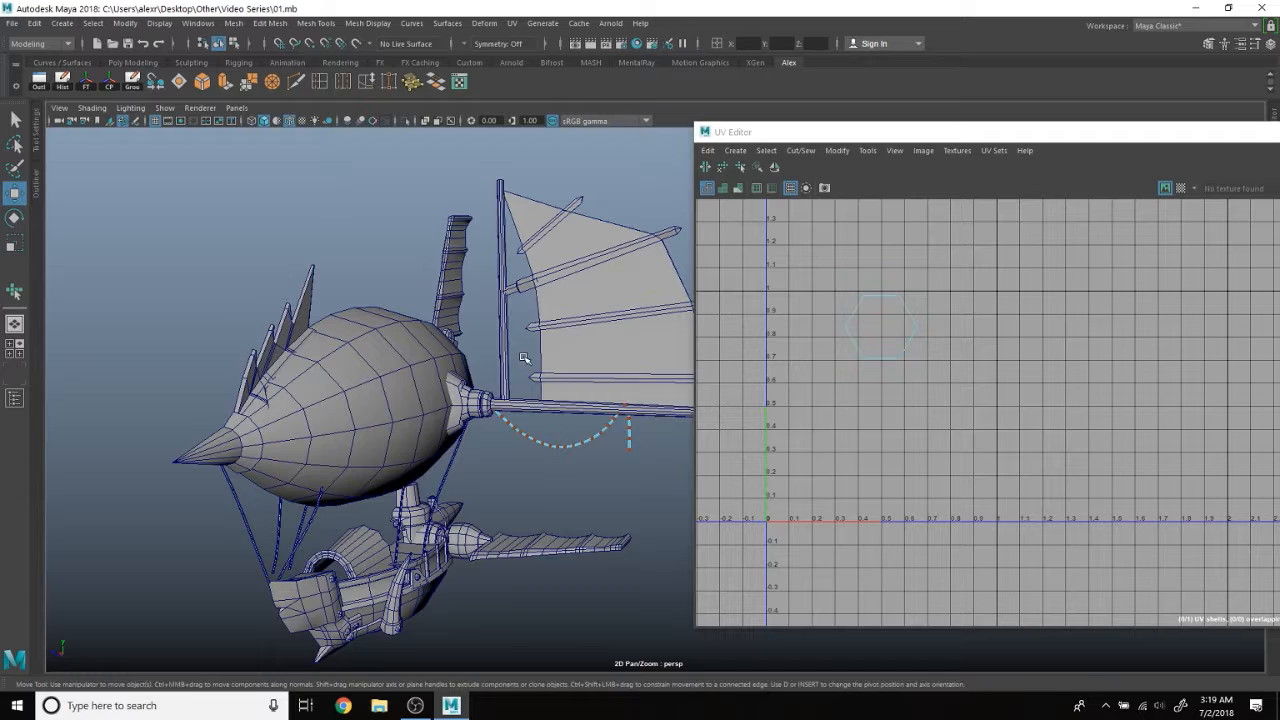